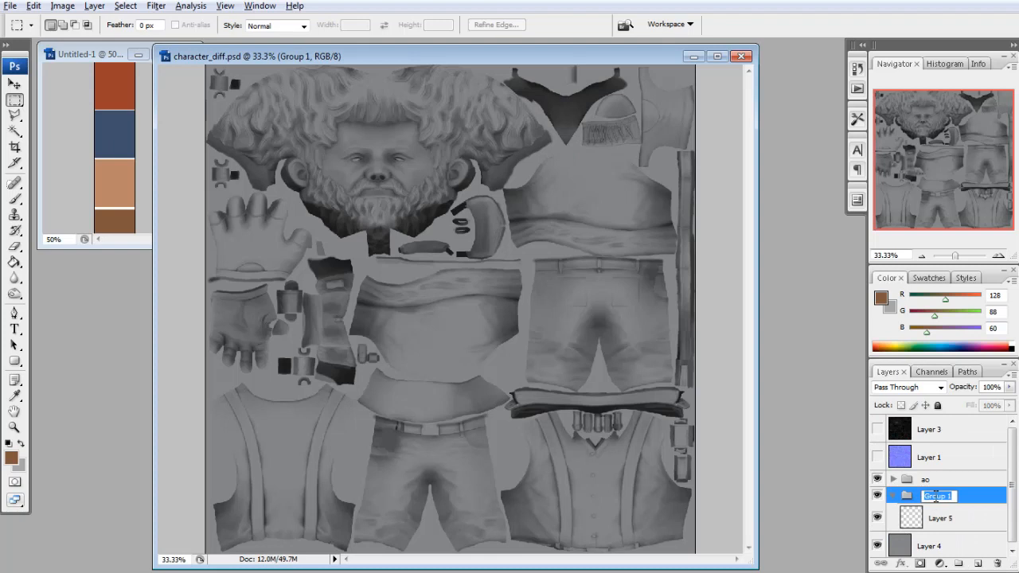
Rename the layer group to shirt and make Layer 5 inside it the active layer
{"action": "type", "text": "irt"}
{"action": "key", "text": "Return"}
{"action": "left_click", "coordinate": [938, 521]}
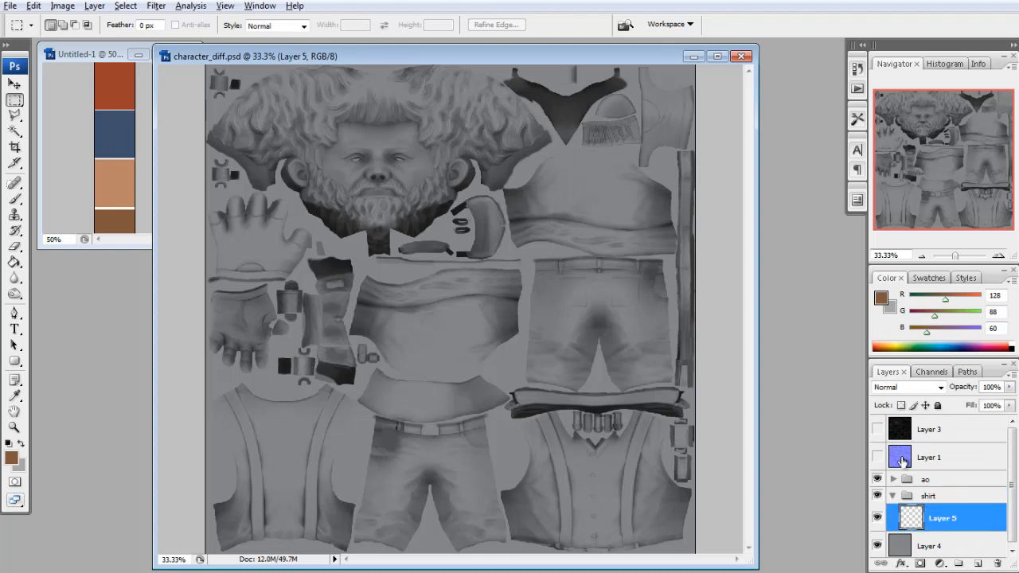
Sample the rust-red swatch from the palette image as the foreground colour and get the Paint Bucket ready
{"action": "left_click", "coordinate": [14, 397]}
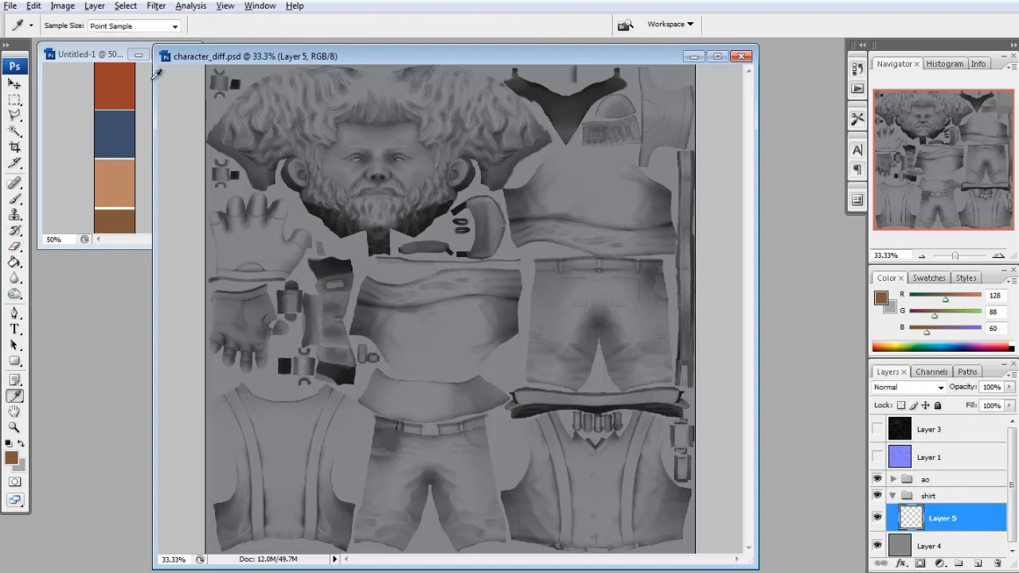
{"action": "left_click", "coordinate": [123, 83]}
{"action": "left_click", "coordinate": [13, 264]}
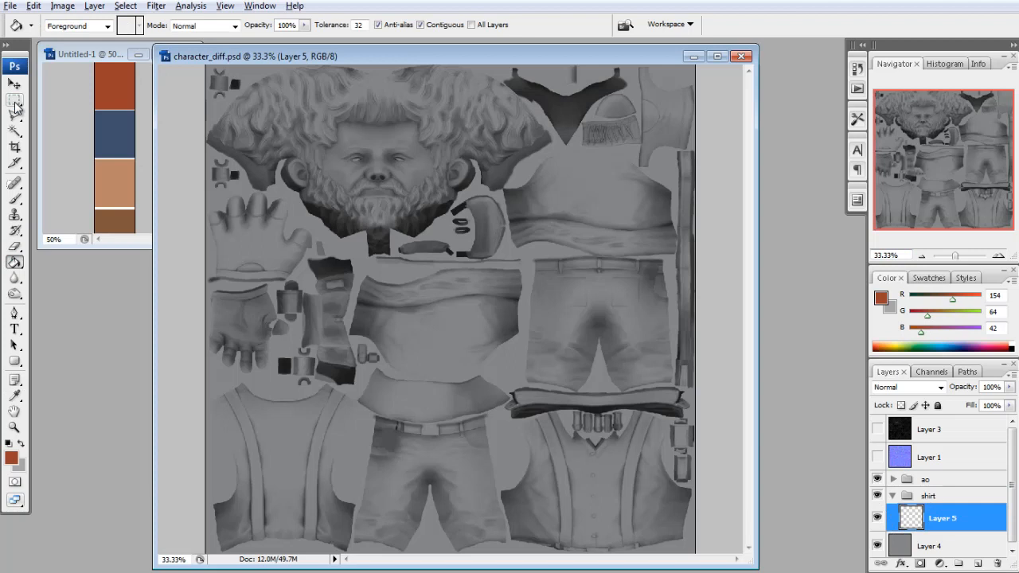
Outline the shirt's back piece, including its suspenders, with a Polygonal Lasso selection
{"action": "left_click", "coordinate": [15, 115]}
{"action": "left_click", "coordinate": [999, 255]}
{"action": "left_click_drag", "start_coordinate": [917, 143], "coordinate": [879, 199]}
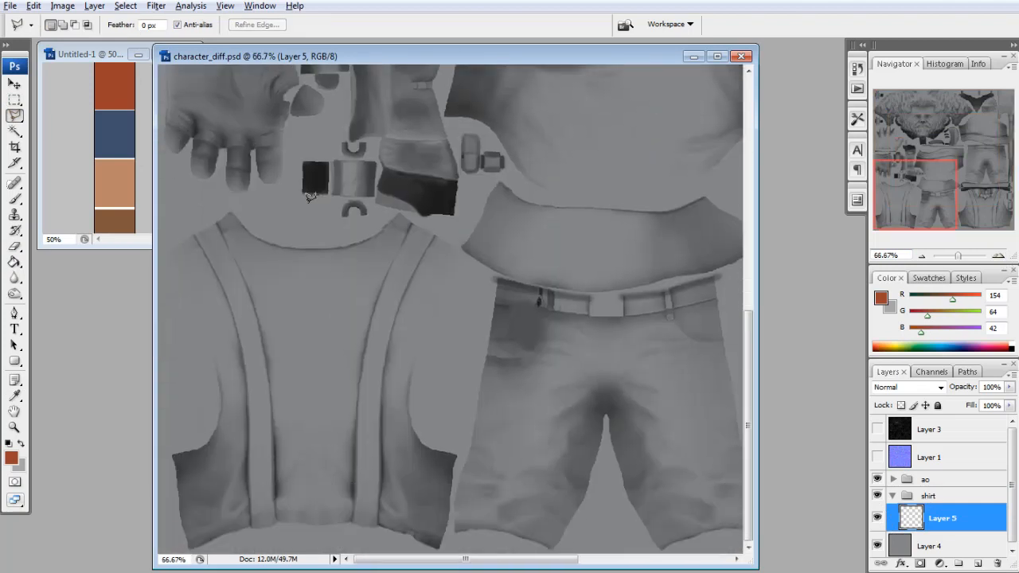
{"action": "left_click", "coordinate": [170, 204]}
{"action": "left_click", "coordinate": [239, 206]}
{"action": "mouse_move", "coordinate": [484, 301]}
{"action": "left_mouse_down"}
{"action": "mouse_move", "coordinate": [454, 383]}
{"action": "mouse_move", "coordinate": [465, 464]}
{"action": "left_mouse_up"}
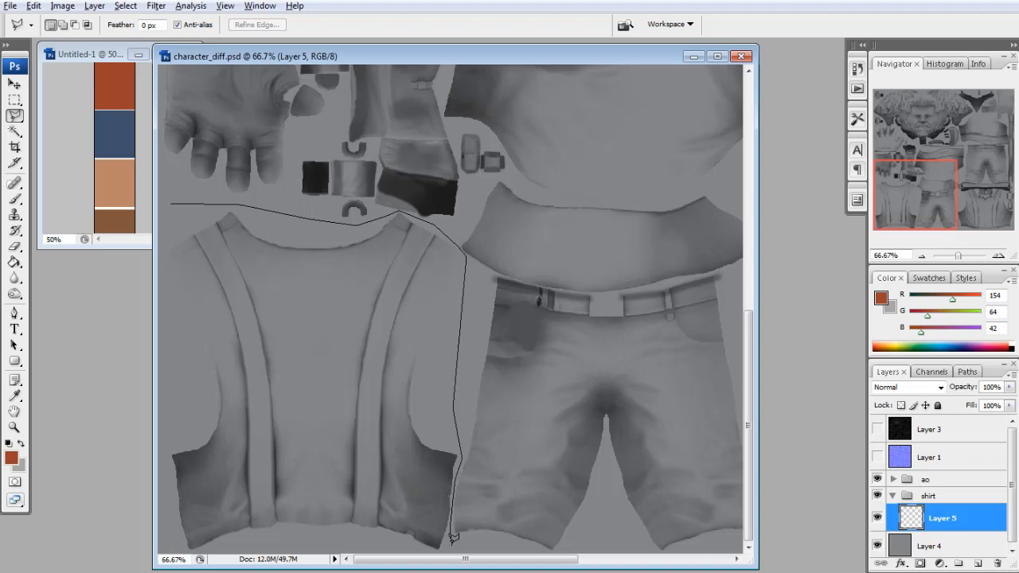
{"action": "left_click", "coordinate": [170, 195]}
Show the Layer 3 wireframe, fill the selected shirt back with the rust-red colour on Layer 5, and deselect
{"action": "key", "text": "g"}
{"action": "left_click", "coordinate": [877, 429]}
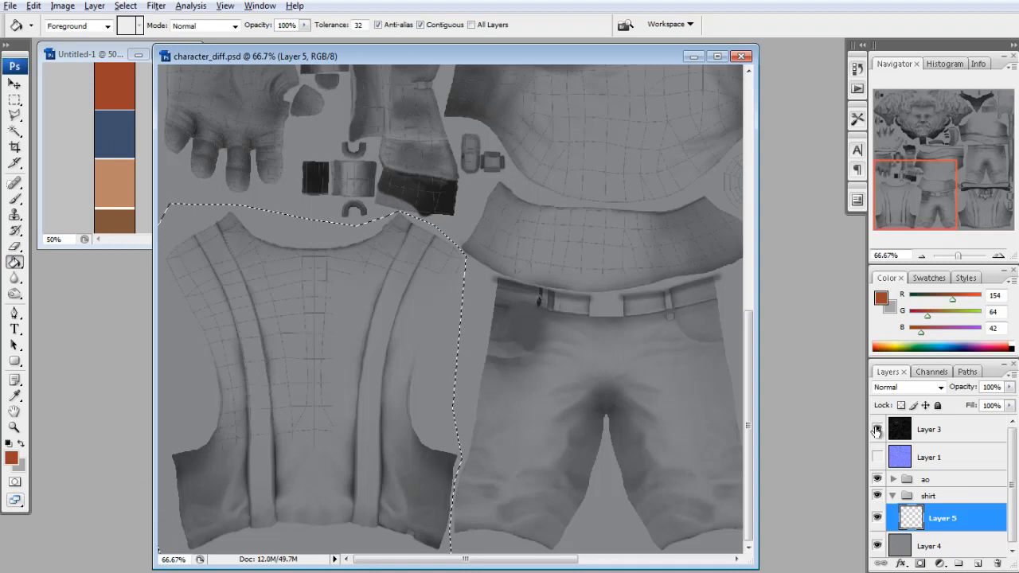
{"action": "left_click", "coordinate": [437, 334]}
{"action": "key", "text": "m"}
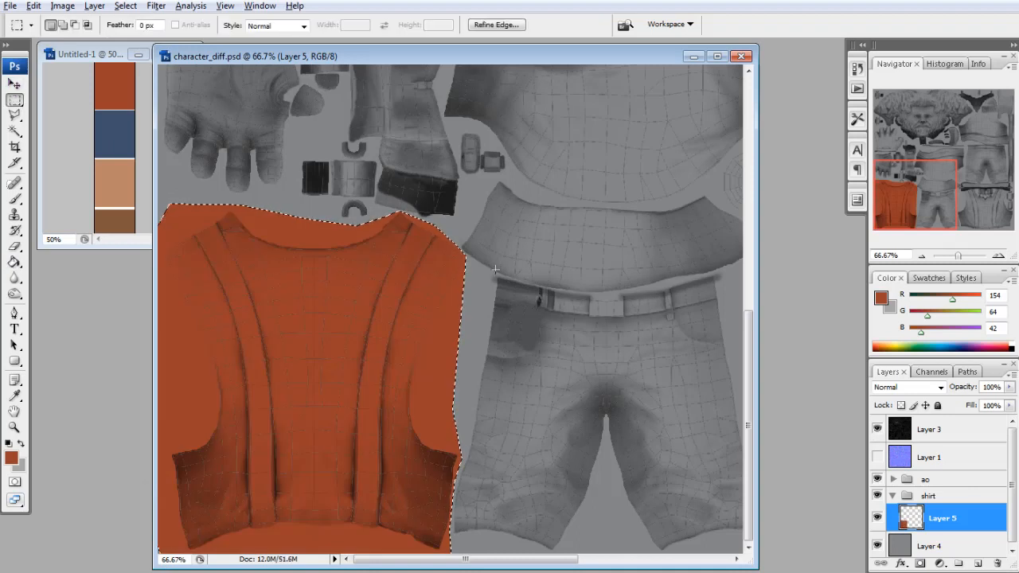
{"action": "key", "text": "ctrl+d"}
Outline the sleeve piece in the middle of the texture with a closed Polygonal Lasso selection
{"action": "left_click_drag", "start_coordinate": [938, 203], "coordinate": [963, 173]}
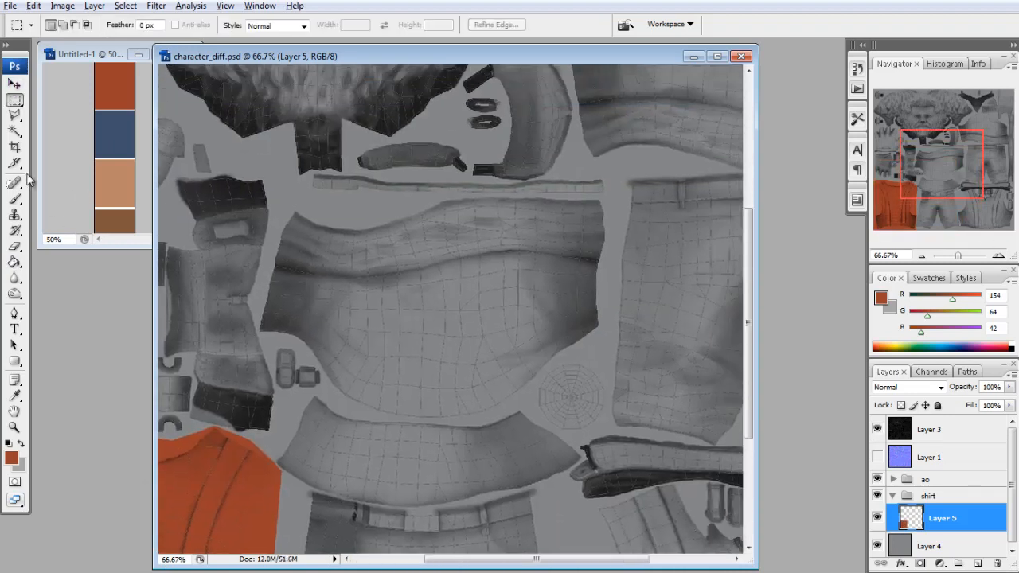
{"action": "key", "text": "l"}
{"action": "left_click", "coordinate": [1000, 255]}
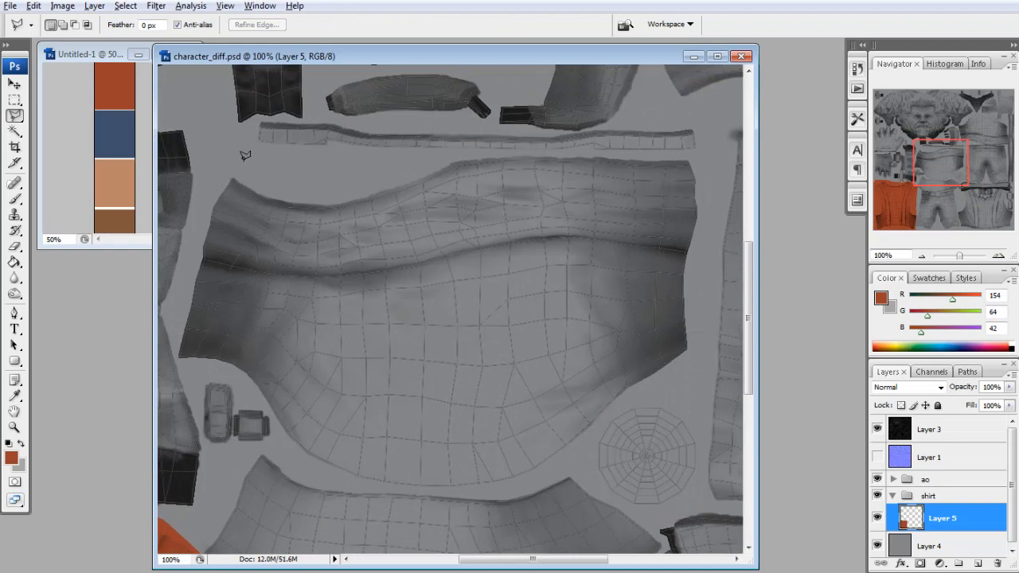
{"action": "mouse_move", "coordinate": [255, 161]}
{"action": "left_mouse_down"}
{"action": "mouse_move", "coordinate": [373, 163]}
{"action": "mouse_move", "coordinate": [541, 148]}
{"action": "mouse_move", "coordinate": [703, 165]}
{"action": "mouse_move", "coordinate": [712, 362]}
{"action": "mouse_move", "coordinate": [602, 419]}
{"action": "left_mouse_up"}
{"action": "mouse_move", "coordinate": [555, 462]}
{"action": "left_mouse_down"}
{"action": "mouse_move", "coordinate": [482, 488]}
{"action": "mouse_move", "coordinate": [340, 484]}
{"action": "mouse_move", "coordinate": [276, 429]}
{"action": "mouse_move", "coordinate": [241, 376]}
{"action": "mouse_move", "coordinate": [183, 358]}
{"action": "left_mouse_up"}
{"action": "left_click", "coordinate": [193, 244]}
{"action": "left_click", "coordinate": [217, 174]}
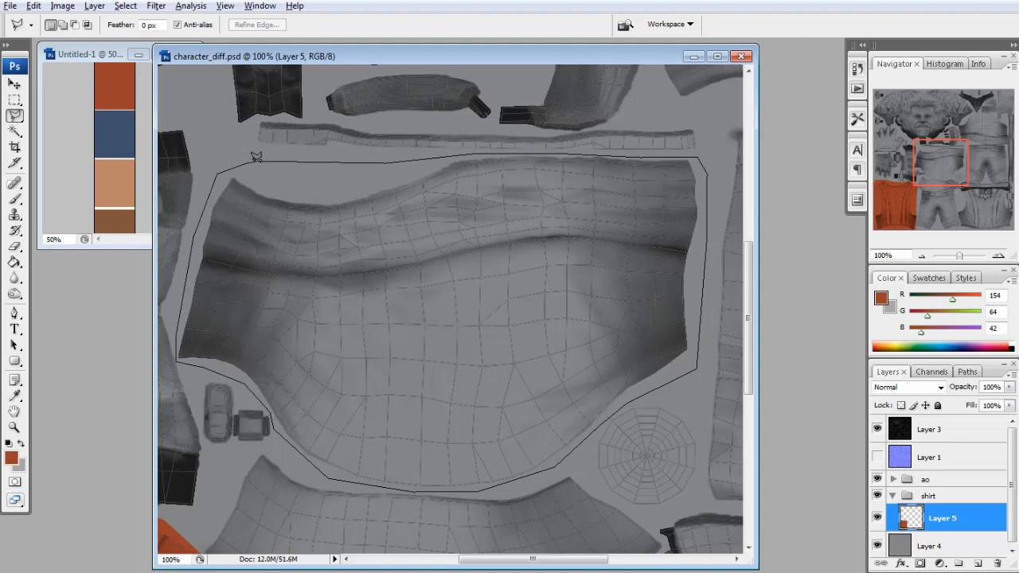
{"action": "left_click", "coordinate": [256, 161]}
Fill the selected middle sleeve piece with the rust-red colour and deselect
{"action": "left_click", "coordinate": [15, 262]}
{"action": "left_click", "coordinate": [231, 239]}
{"action": "left_click", "coordinate": [14, 100]}
{"action": "key", "text": "ctrl+d"}
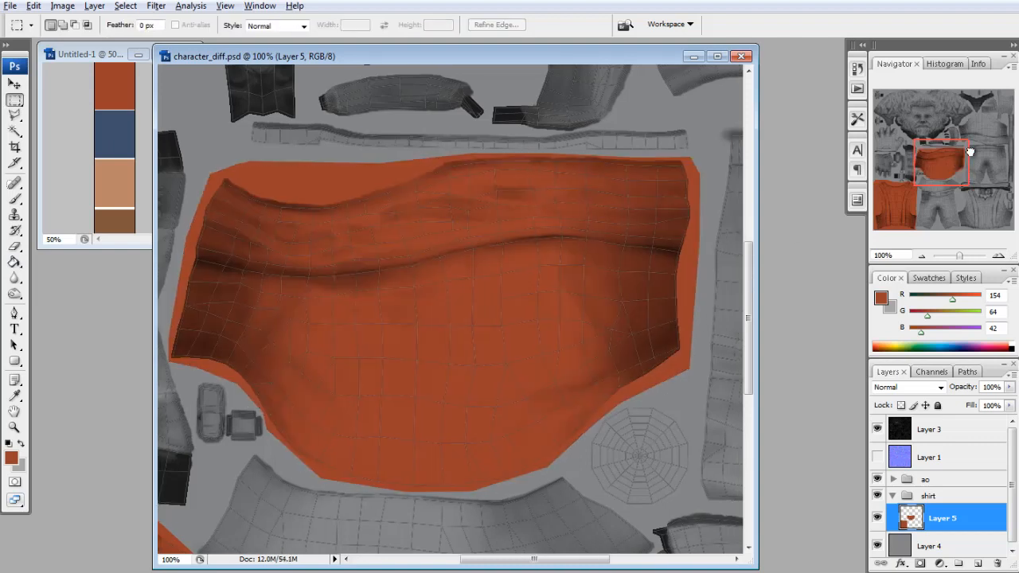
Outline the second sleeve piece, above the back of the trousers, with the Polygonal Lasso, adding its missing half to the selection
{"action": "left_click_drag", "start_coordinate": [955, 167], "coordinate": [997, 142]}
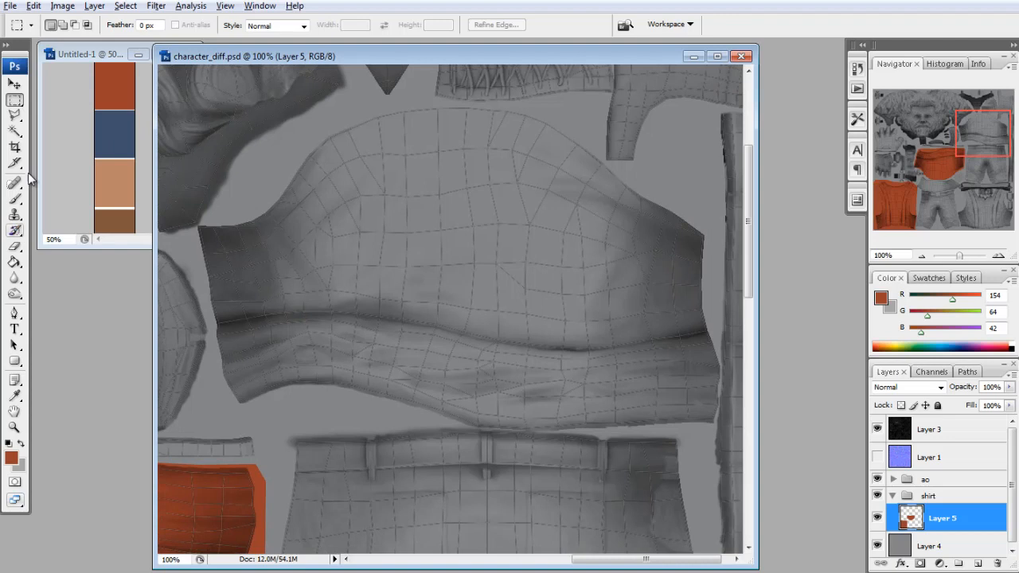
{"action": "left_click", "coordinate": [14, 115]}
{"action": "mouse_move", "coordinate": [374, 107]}
{"action": "left_mouse_down"}
{"action": "mouse_move", "coordinate": [536, 105]}
{"action": "mouse_move", "coordinate": [586, 128]}
{"action": "left_mouse_up"}
{"action": "left_click", "coordinate": [605, 155]}
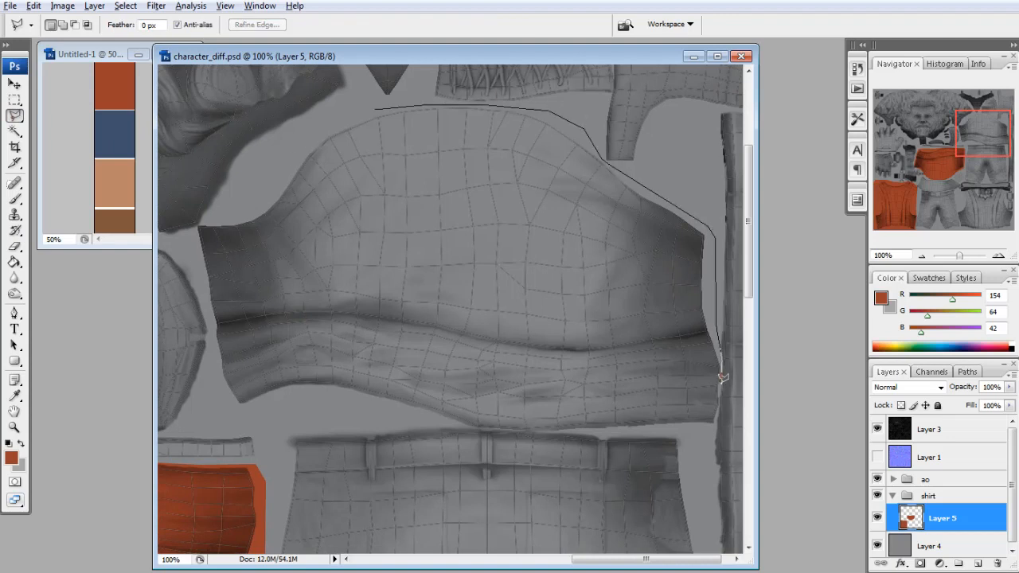
{"action": "double_click", "coordinate": [717, 420]}
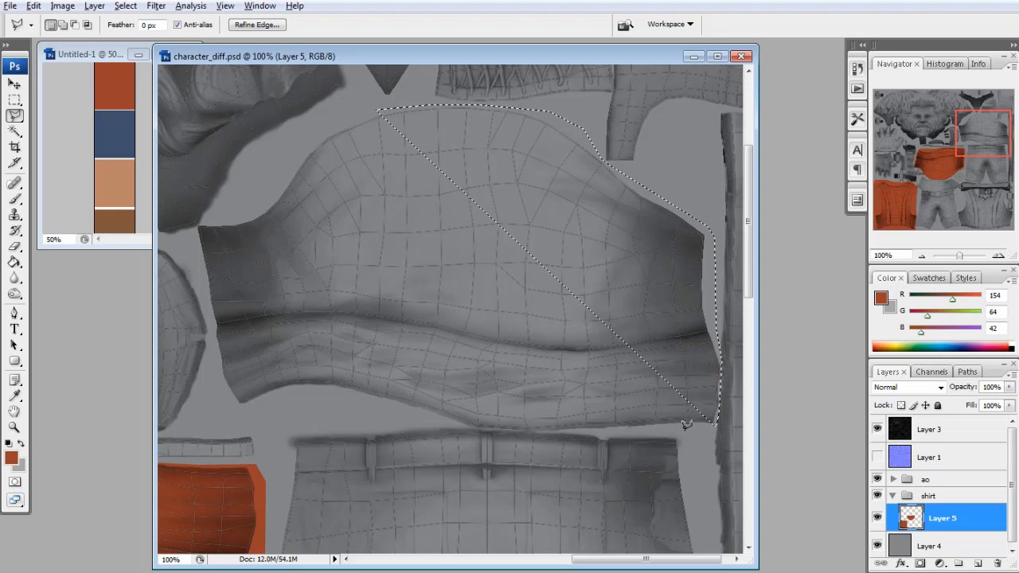
{"action": "left_click", "coordinate": [717, 422]}
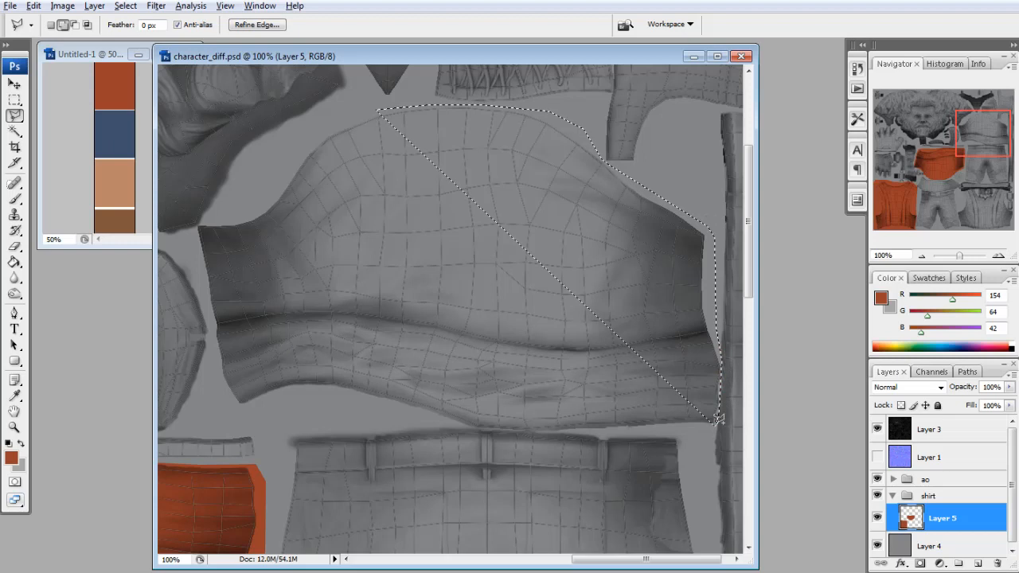
{"action": "left_click", "coordinate": [510, 426]}
{"action": "left_click", "coordinate": [223, 414]}
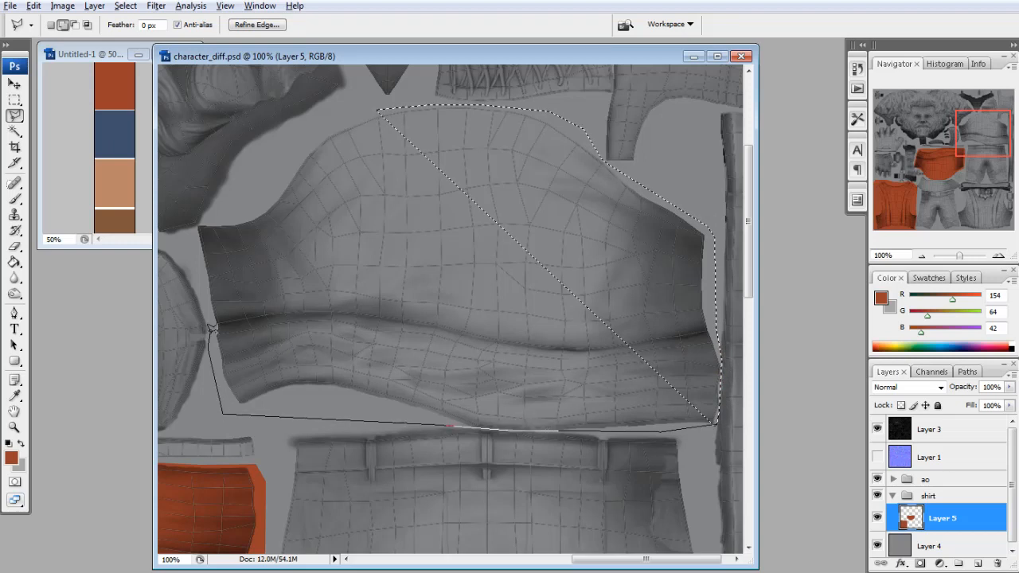
{"action": "left_click", "coordinate": [200, 222]}
{"action": "left_click", "coordinate": [379, 106]}
{"action": "left_click", "coordinate": [716, 422]}
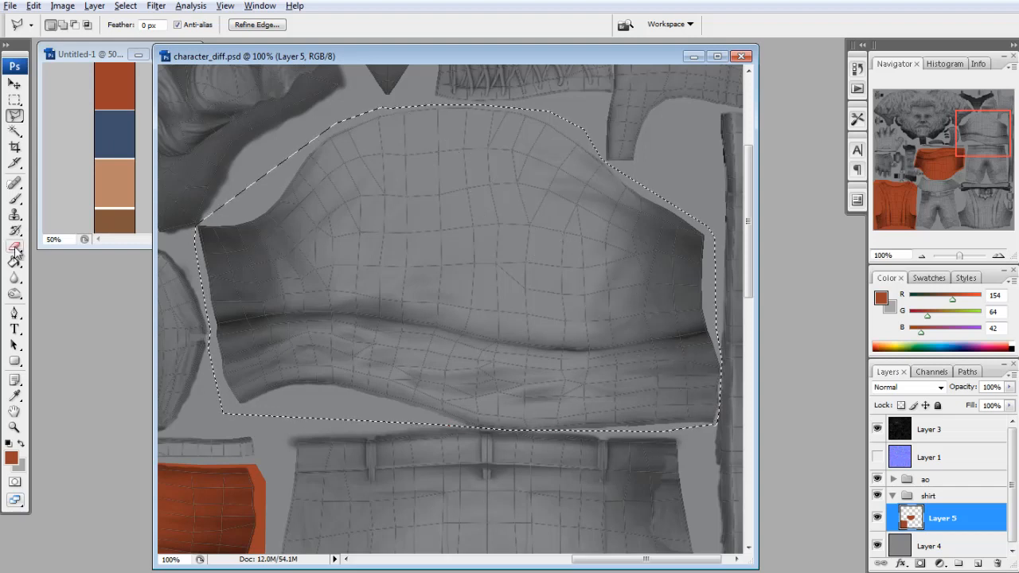
Fill the selected upper sleeve piece with the rust-red colour and deselect
{"action": "key", "text": "g"}
{"action": "key", "text": "shift+g"}
{"action": "left_click", "coordinate": [386, 243]}
{"action": "left_click", "coordinate": [16, 102]}
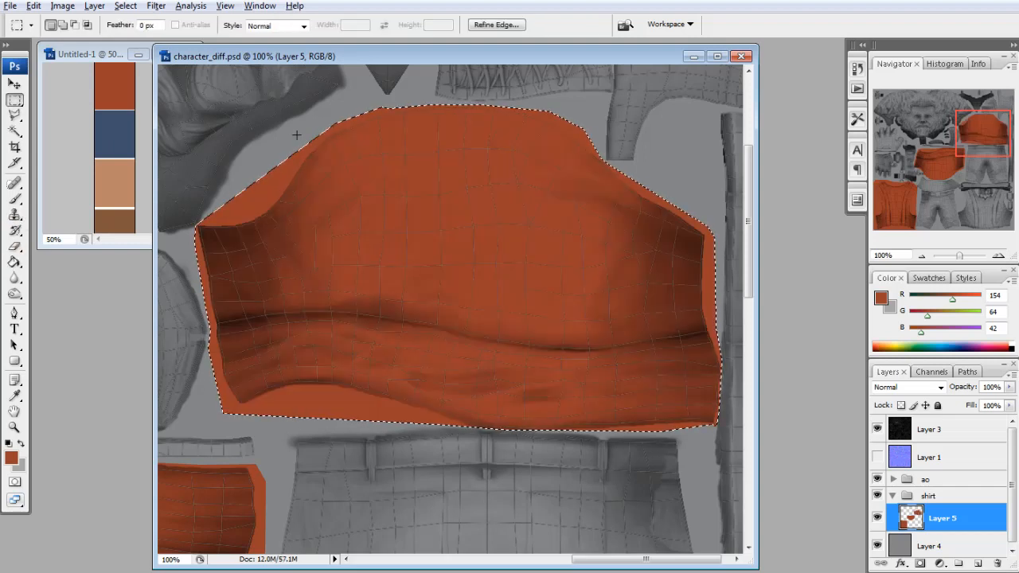
{"action": "key", "text": "ctrl+d"}
Outline the shirt's front piece together with the collar strip above it in one Polygonal Lasso selection
{"action": "left_click_drag", "start_coordinate": [983, 139], "coordinate": [985, 207]}
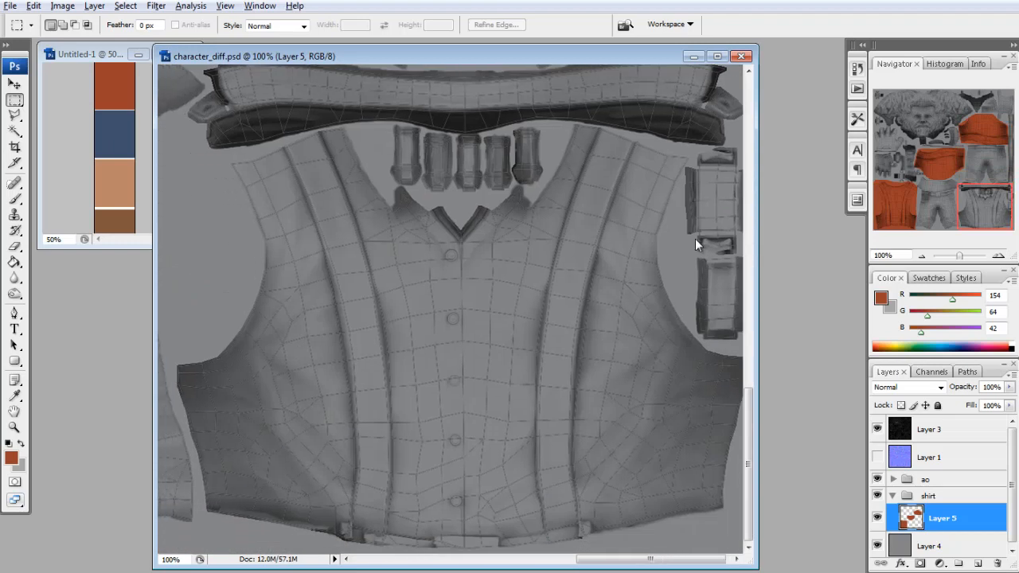
{"action": "left_click", "coordinate": [14, 116]}
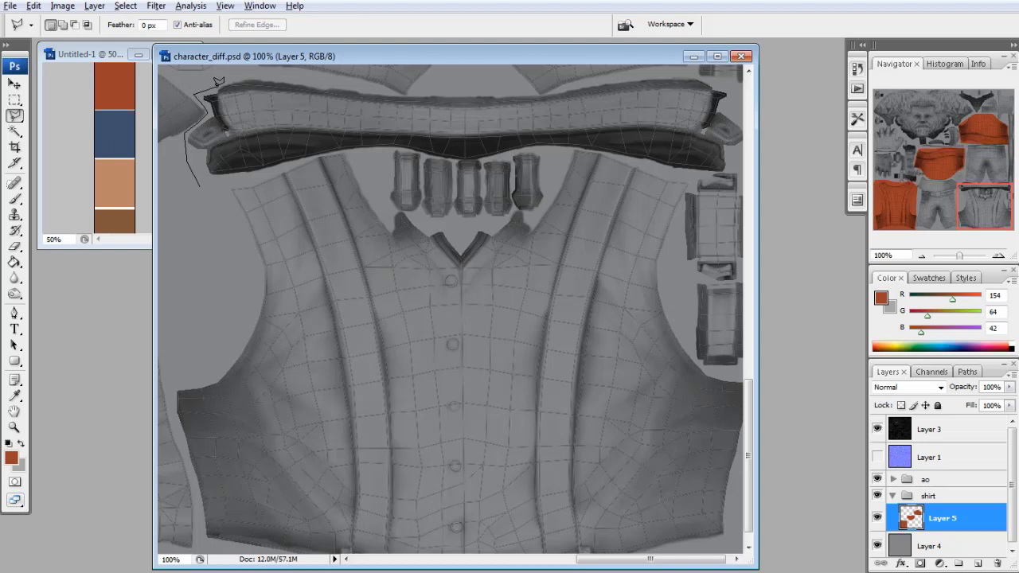
{"action": "mouse_move", "coordinate": [216, 83]}
{"action": "left_mouse_down"}
{"action": "mouse_move", "coordinate": [327, 78]}
{"action": "mouse_move", "coordinate": [387, 91]}
{"action": "mouse_move", "coordinate": [543, 94]}
{"action": "mouse_move", "coordinate": [653, 73]}
{"action": "left_mouse_up"}
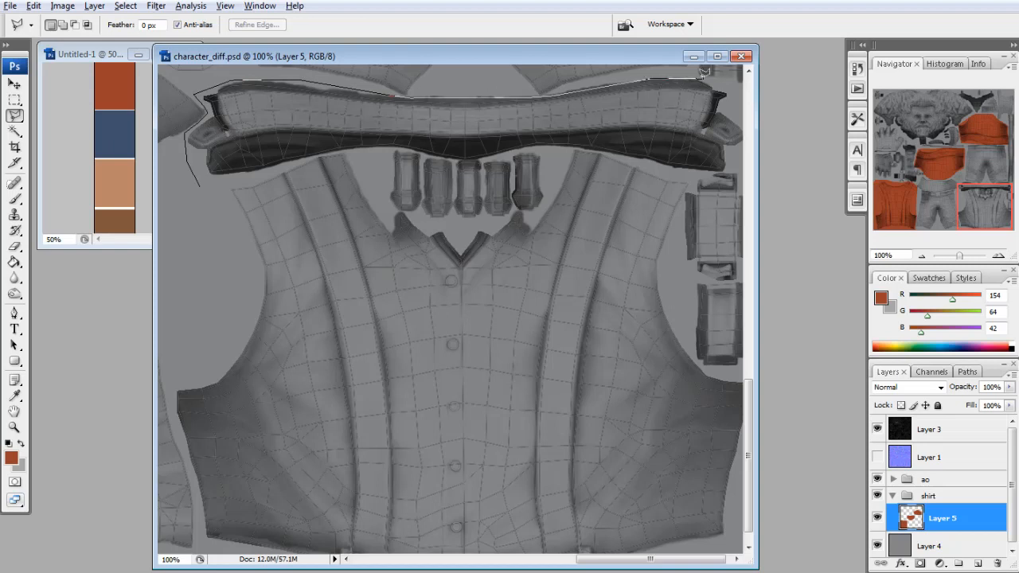
{"action": "left_click_drag", "start_coordinate": [731, 80], "coordinate": [732, 127]}
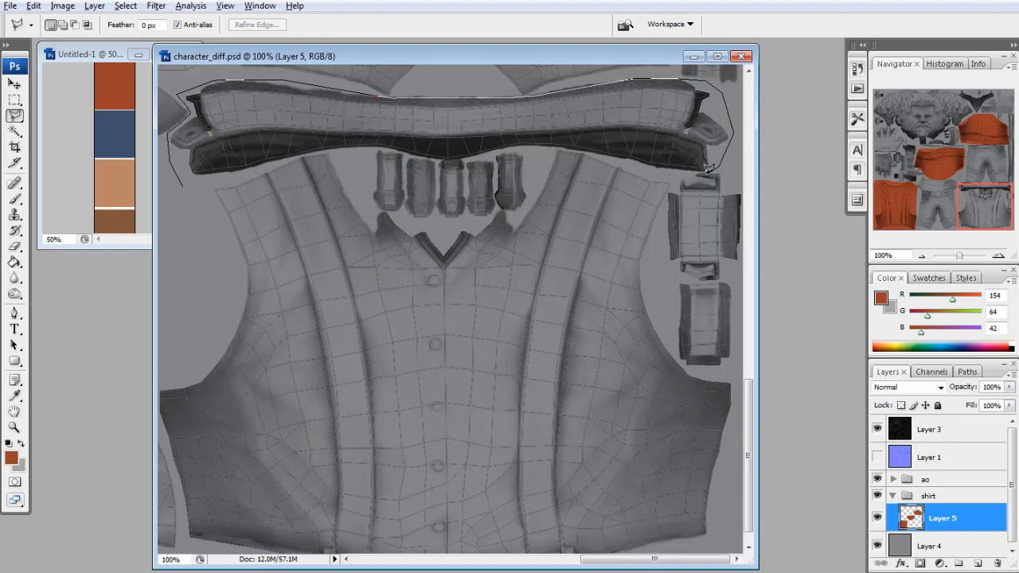
{"action": "mouse_move", "coordinate": [671, 189]}
{"action": "left_mouse_down"}
{"action": "mouse_move", "coordinate": [655, 285]}
{"action": "mouse_move", "coordinate": [667, 341]}
{"action": "left_mouse_up"}
{"action": "mouse_move", "coordinate": [738, 390]}
{"action": "left_mouse_down"}
{"action": "mouse_move", "coordinate": [737, 530]}
{"action": "mouse_move", "coordinate": [723, 537]}
{"action": "mouse_move", "coordinate": [427, 561]}
{"action": "mouse_move", "coordinate": [441, 553]}
{"action": "mouse_move", "coordinate": [229, 531]}
{"action": "mouse_move", "coordinate": [180, 510]}
{"action": "left_mouse_up"}
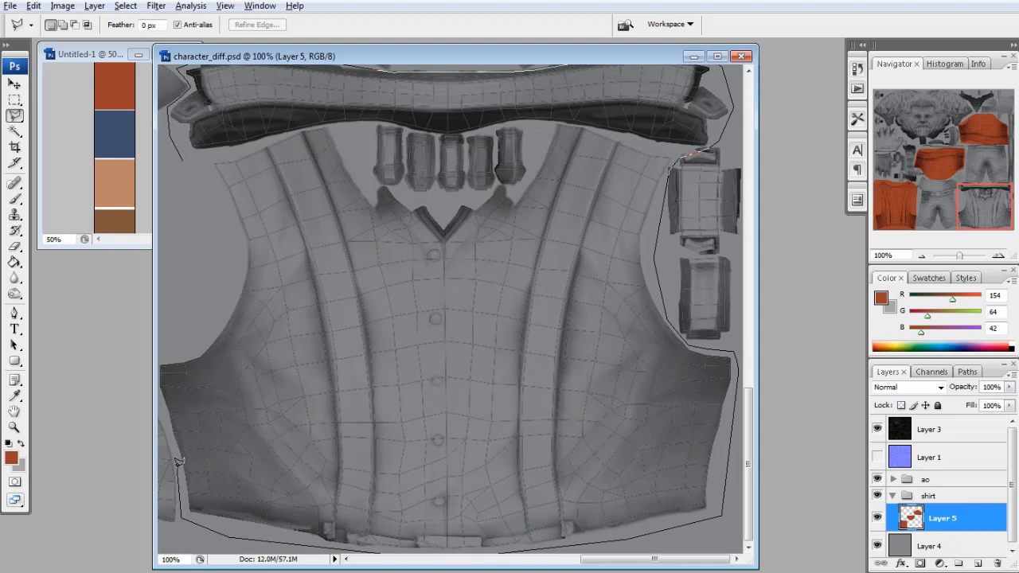
{"action": "mouse_move", "coordinate": [179, 462]}
{"action": "left_mouse_down"}
{"action": "mouse_move", "coordinate": [198, 445]}
{"action": "mouse_move", "coordinate": [308, 429]}
{"action": "left_mouse_up"}
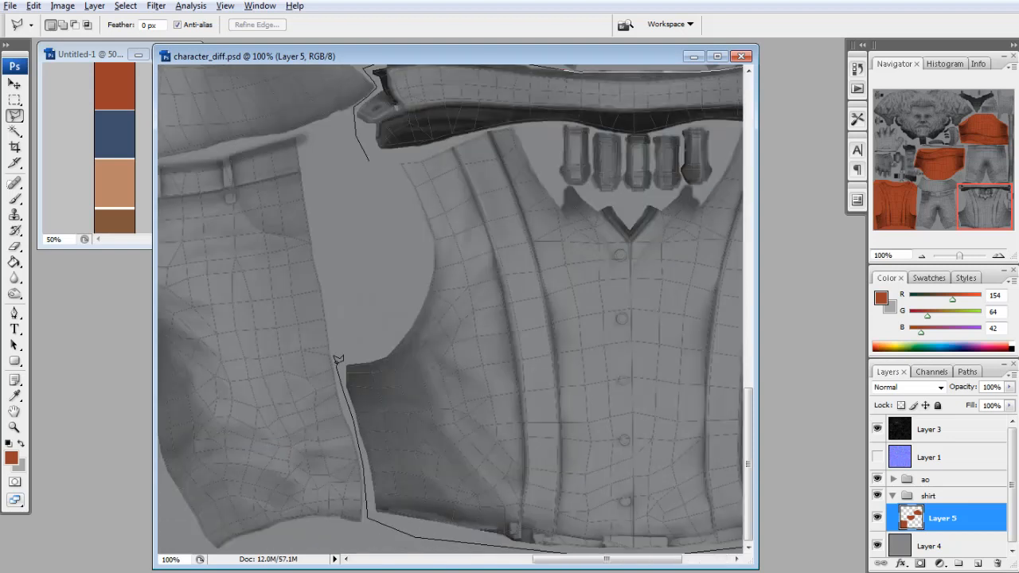
{"action": "left_click_drag", "start_coordinate": [338, 360], "coordinate": [371, 154]}
Fill the selected shirt front and collar with the rust-red colour and deselect
{"action": "key", "text": "g"}
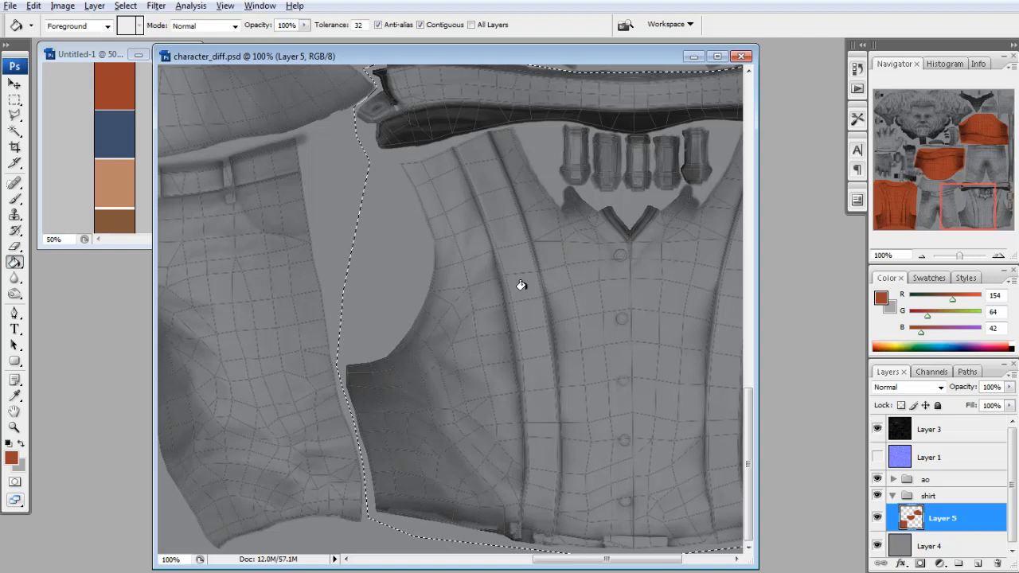
{"action": "left_click", "coordinate": [520, 285]}
{"action": "scroll", "coordinate": [560, 348], "scroll_direction": "up", "scroll_amount": 3}
{"action": "left_click_drag", "start_coordinate": [974, 186], "coordinate": [992, 185]}
{"action": "left_click", "coordinate": [14, 115]}
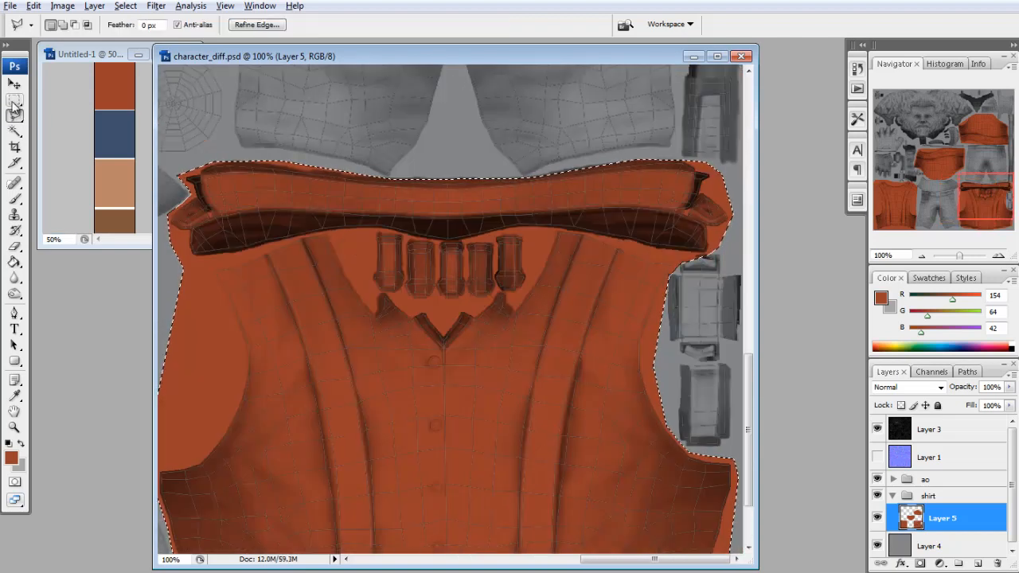
{"action": "key", "text": "ctrl+d"}
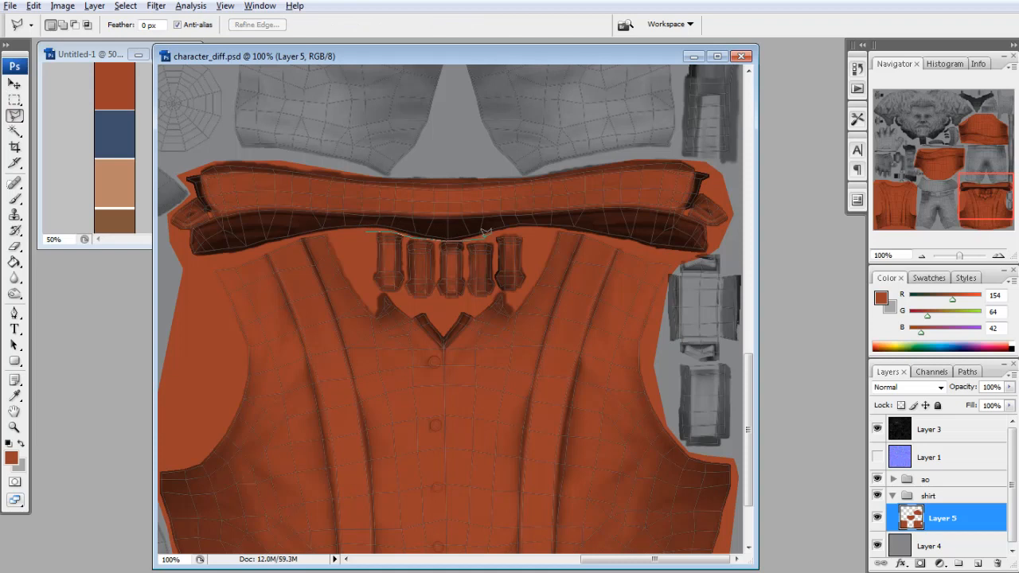
Lasso the five small pieces between the collar and shirt front, delete the colour over them, and deselect
{"action": "double_click", "coordinate": [494, 293]}
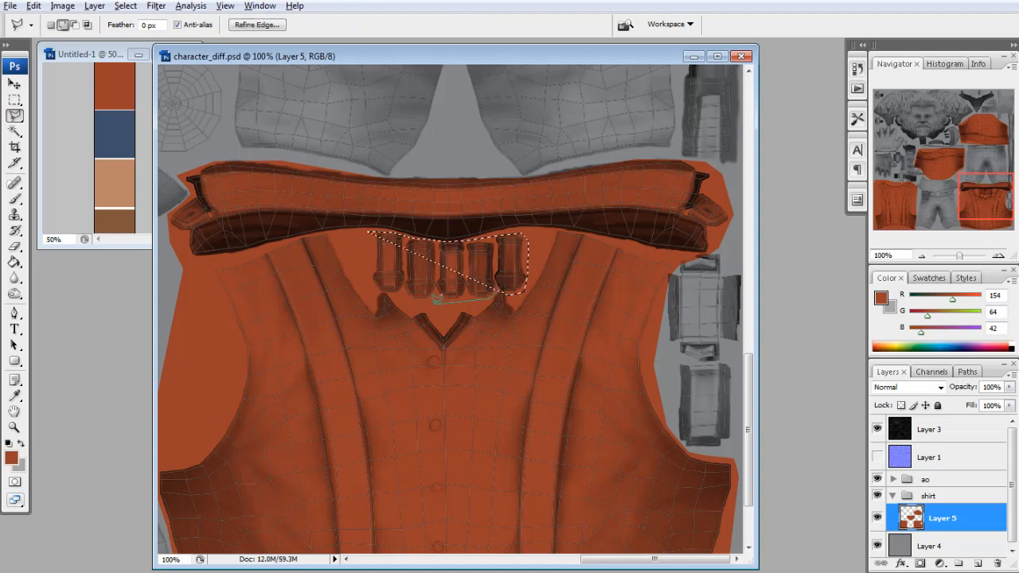
{"action": "left_click", "coordinate": [368, 236]}
{"action": "key", "text": "m"}
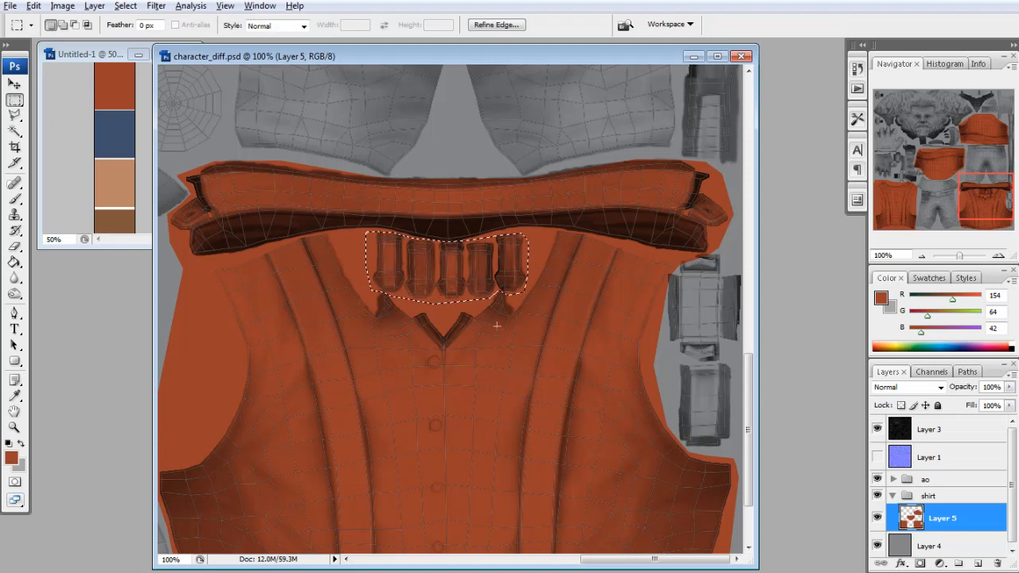
{"action": "key", "text": "Delete"}
{"action": "key", "text": "ctrl+d"}
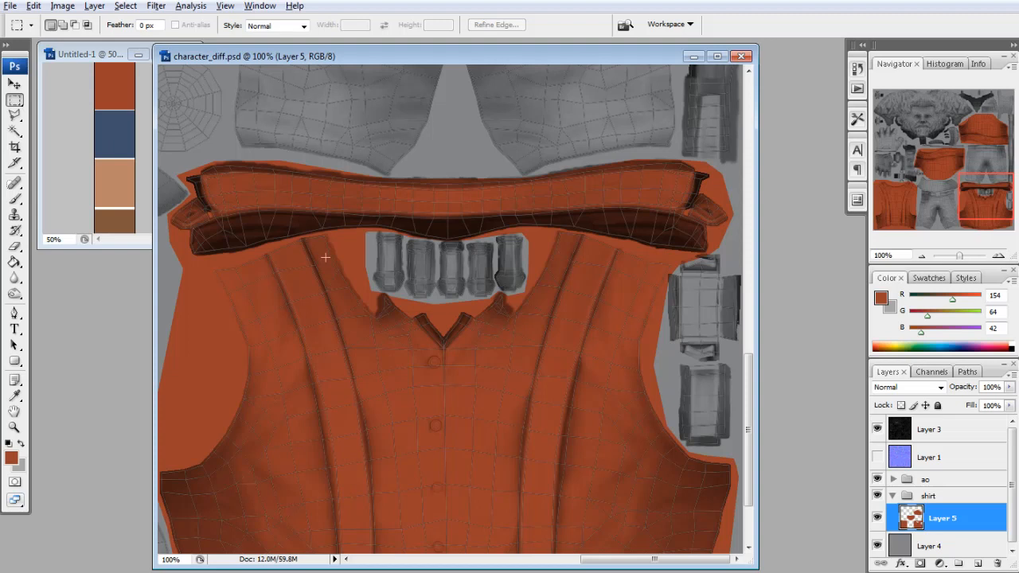
Check the coloured shirt pieces and hide the Layer 3 wireframe
{"action": "left_click_drag", "start_coordinate": [963, 166], "coordinate": [979, 204]}
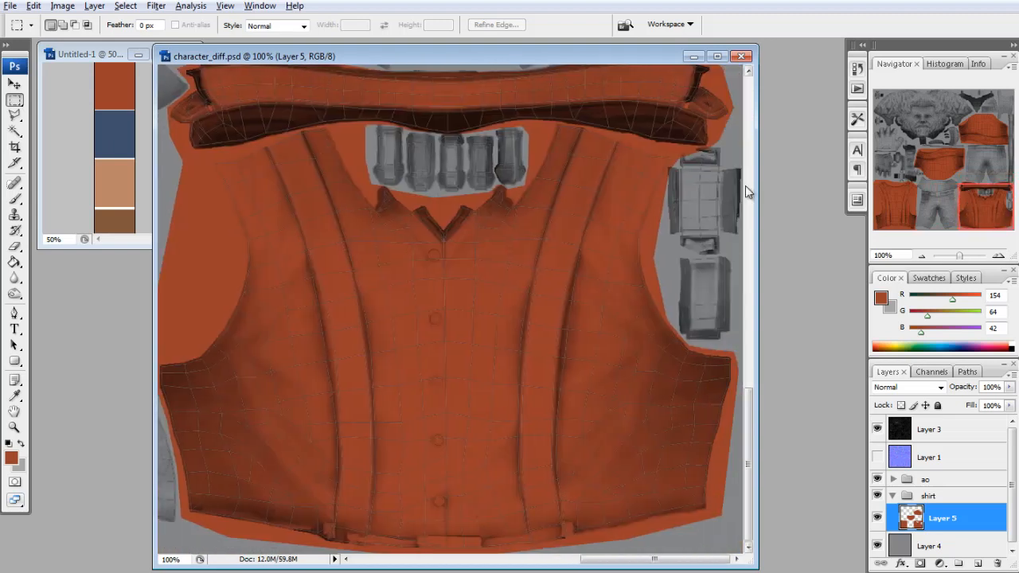
{"action": "left_click_drag", "start_coordinate": [987, 191], "coordinate": [926, 182]}
{"action": "left_click", "coordinate": [922, 255]}
{"action": "left_click", "coordinate": [922, 256]}
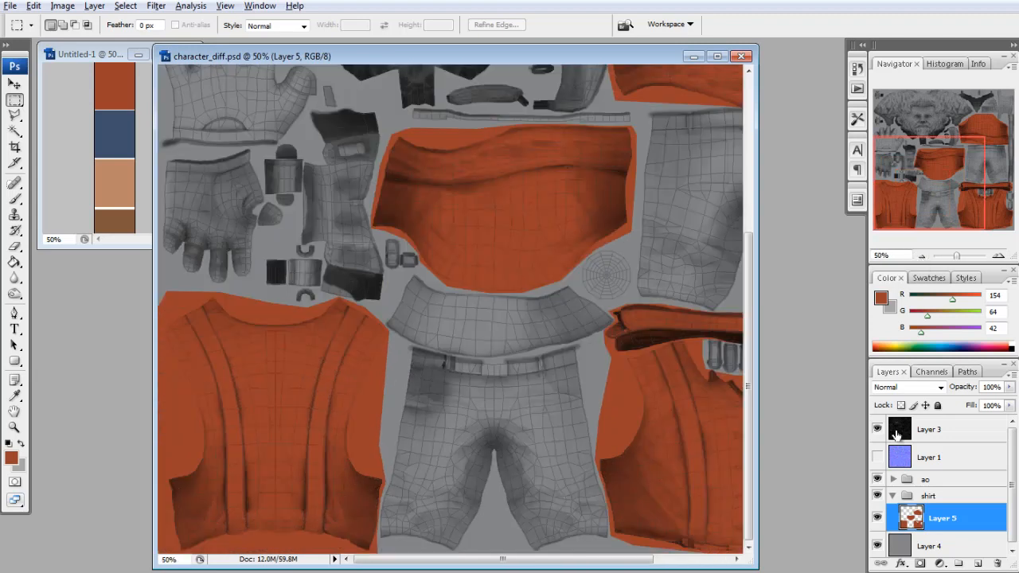
{"action": "left_click", "coordinate": [876, 429]}
{"action": "left_click", "coordinate": [921, 255]}
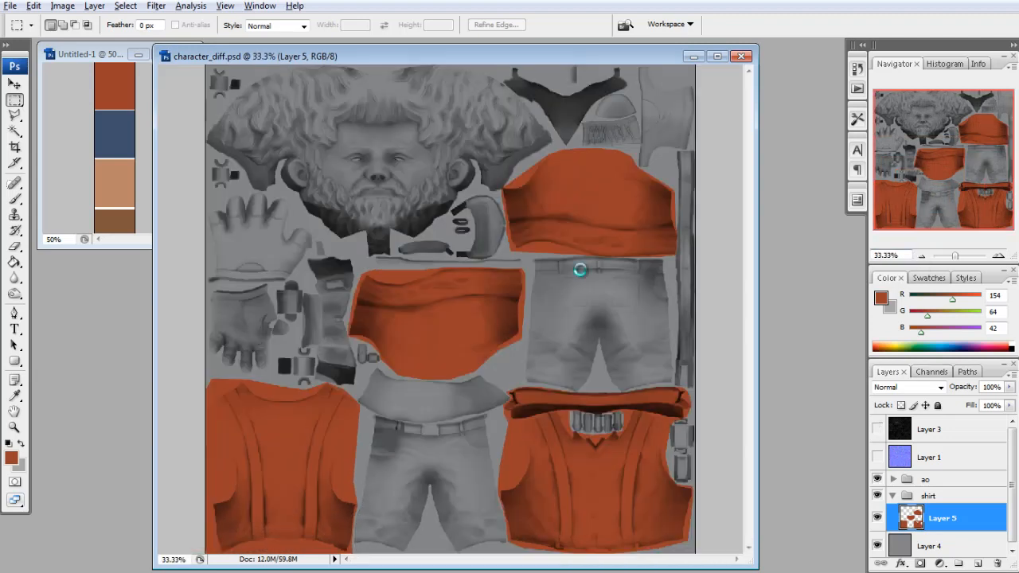
Switch to Maya, reload the character_diff.psd texture, and open the file9 attributes in a separate window beside the model
{"action": "key", "text": "alt+Tab"}
{"action": "left_click", "coordinate": [843, 350]}
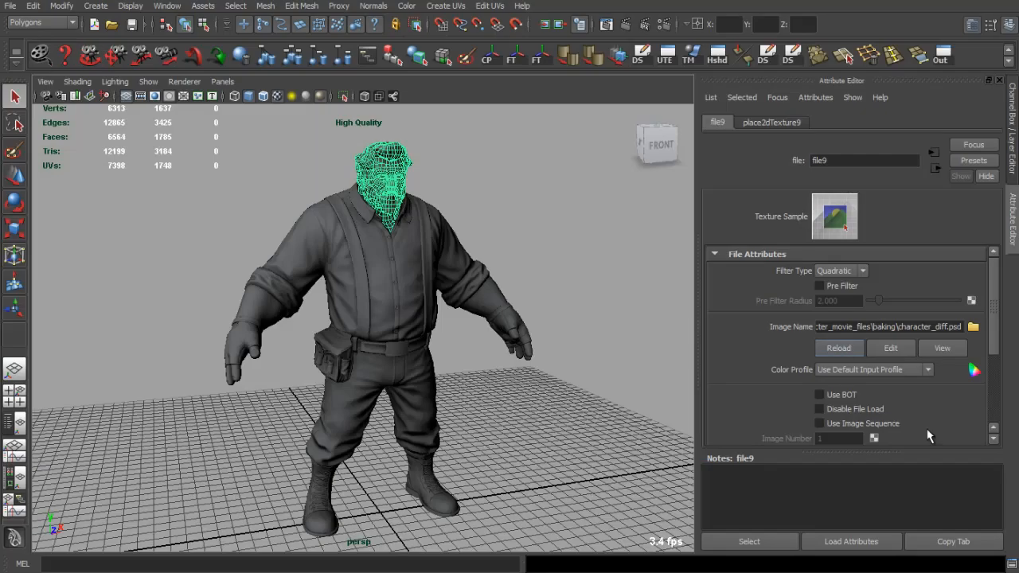
{"action": "left_click", "coordinate": [953, 542]}
{"action": "left_click_drag", "start_coordinate": [939, 477], "coordinate": [801, 358]}
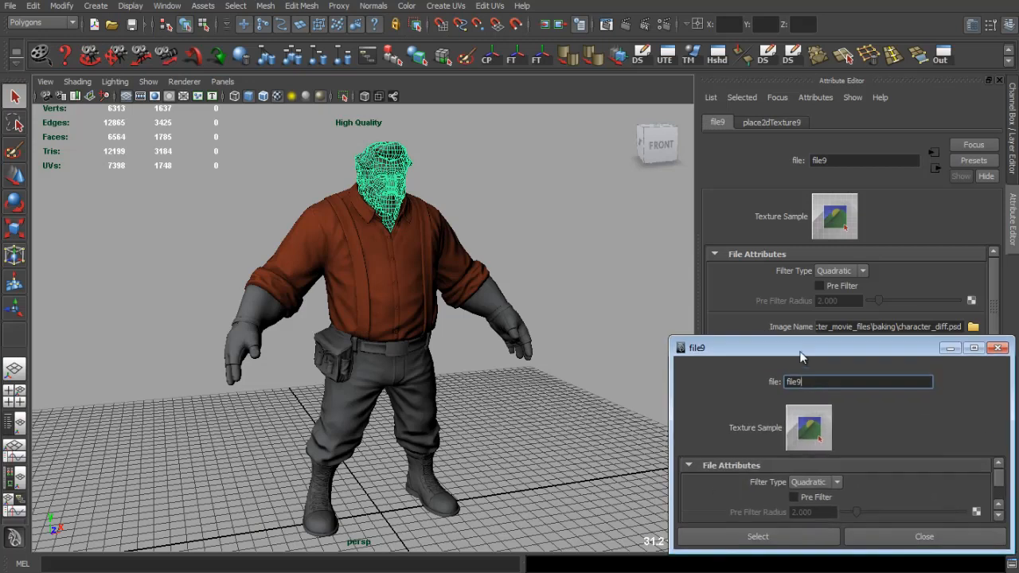
Close the docked Attribute Editor, deselect the head to view the coloured shirt, and switch back to Photoshop
{"action": "left_click", "coordinate": [1000, 81]}
{"action": "left_click_drag", "start_coordinate": [733, 234], "coordinate": [504, 266]}
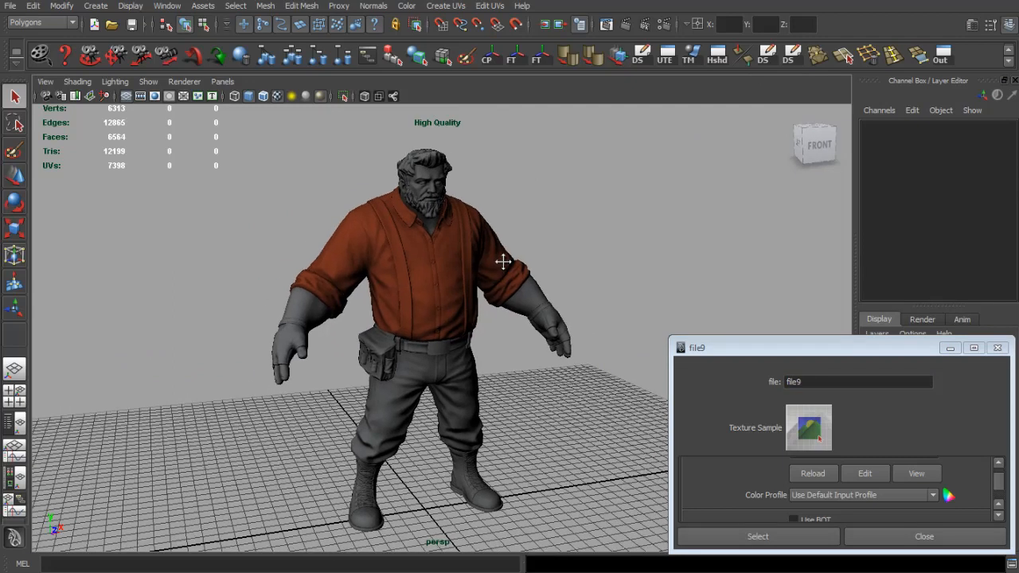
{"action": "key", "text": "alt+Tab"}
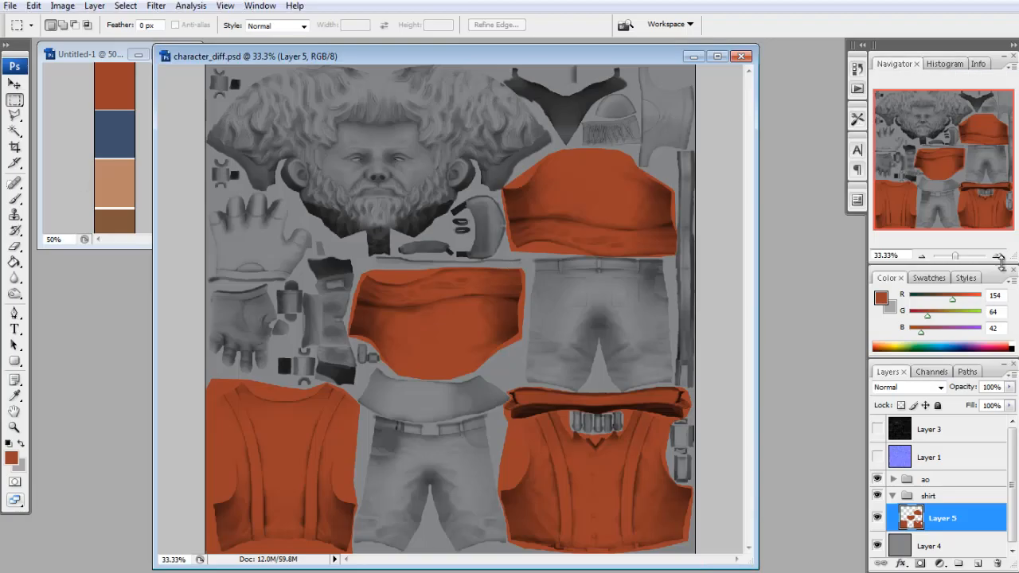
Add a new layer above Layer 4, put it in its own group, and name the group skin
{"action": "left_click", "coordinate": [925, 544]}
{"action": "left_click", "coordinate": [977, 563]}
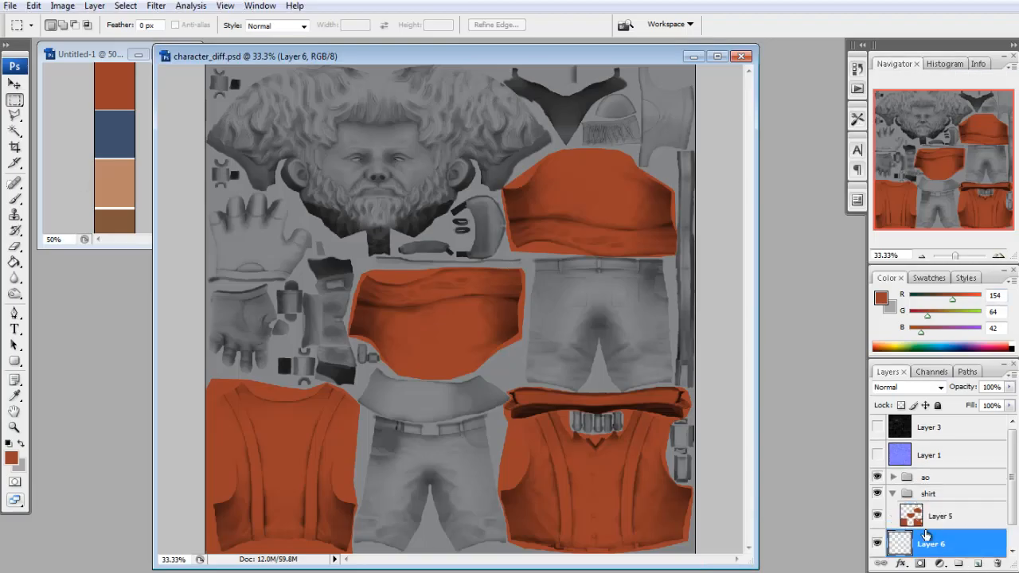
{"action": "key", "text": "ctrl+g"}
{"action": "double_click", "coordinate": [936, 511]}
{"action": "type", "text": "s"}
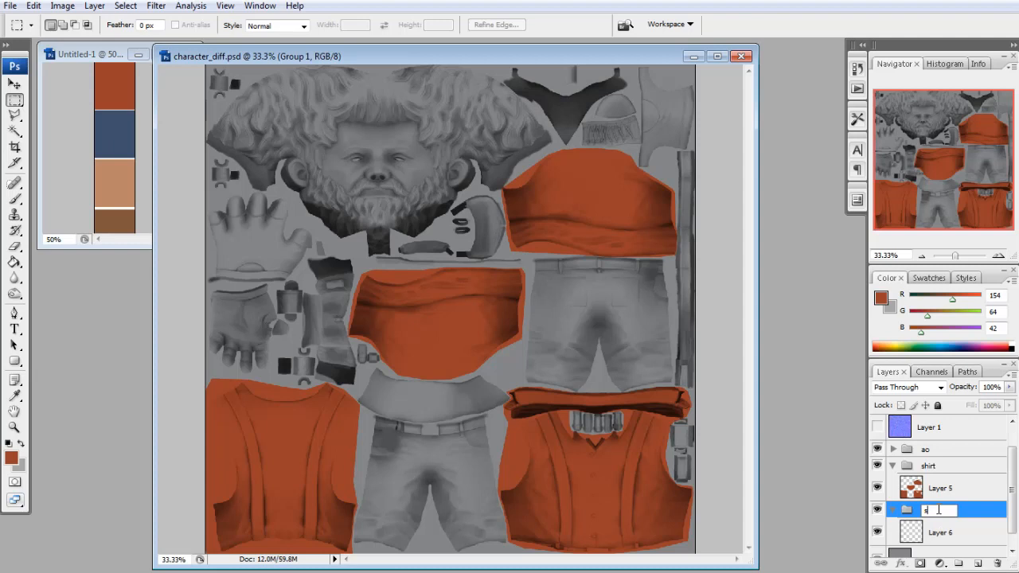
{"action": "type", "text": "kin"}
{"action": "key", "text": "Return"}
Sample the tan skin colour from the palette image and fill the whole of Layer 6 with it
{"action": "left_click", "coordinate": [932, 534]}
{"action": "key", "text": "g"}
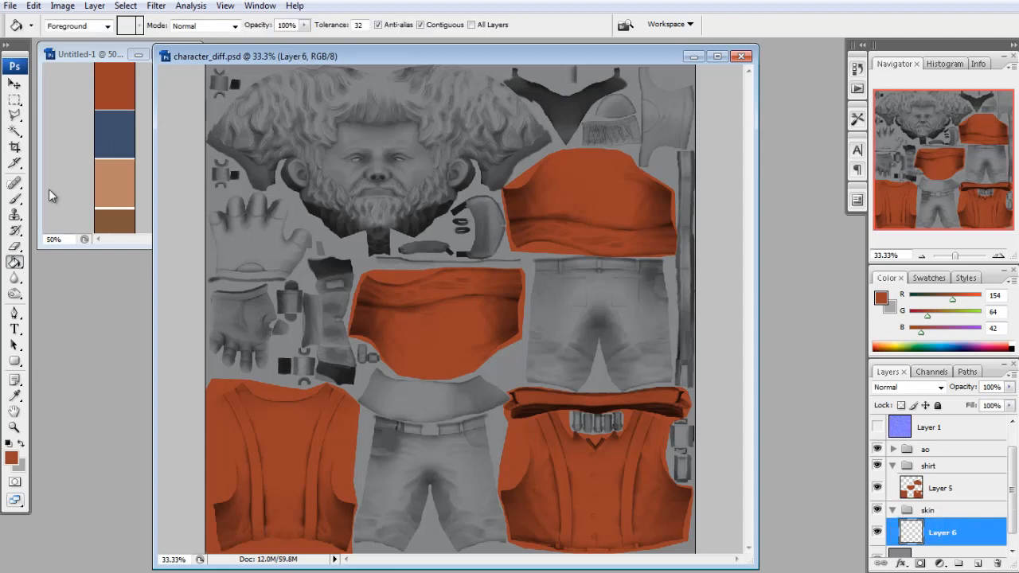
{"action": "left_click", "coordinate": [110, 175], "text": "alt"}
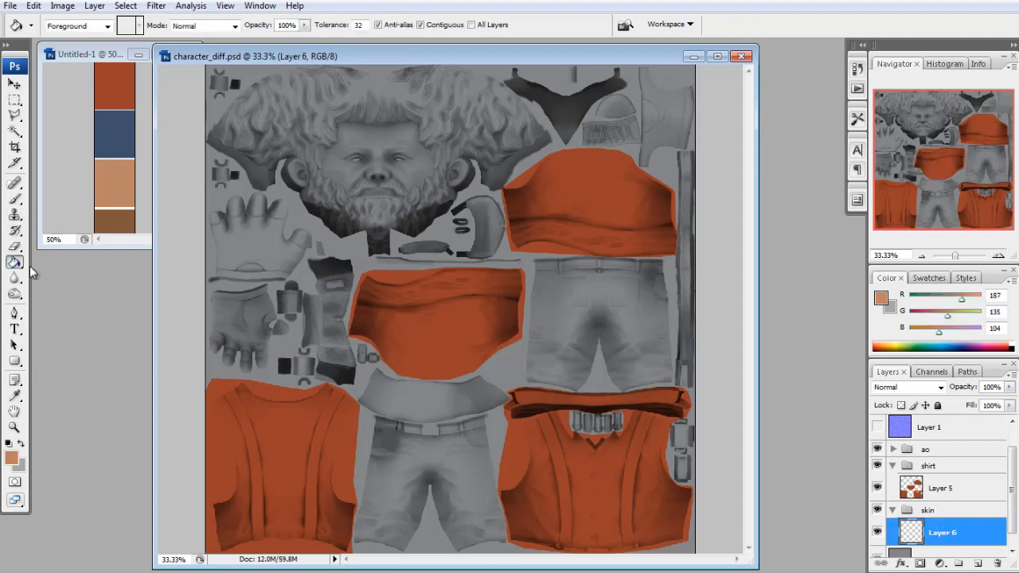
{"action": "left_click", "coordinate": [557, 375]}
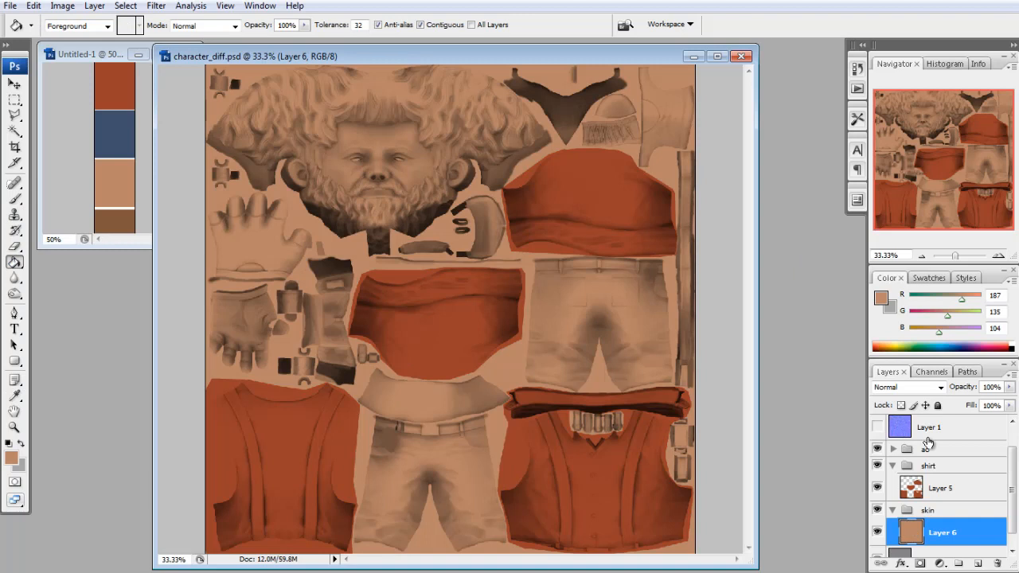
Collapse the skin and shirt groups, and create a group named jeans with an empty layer above the shirt group
{"action": "left_click", "coordinate": [922, 495]}
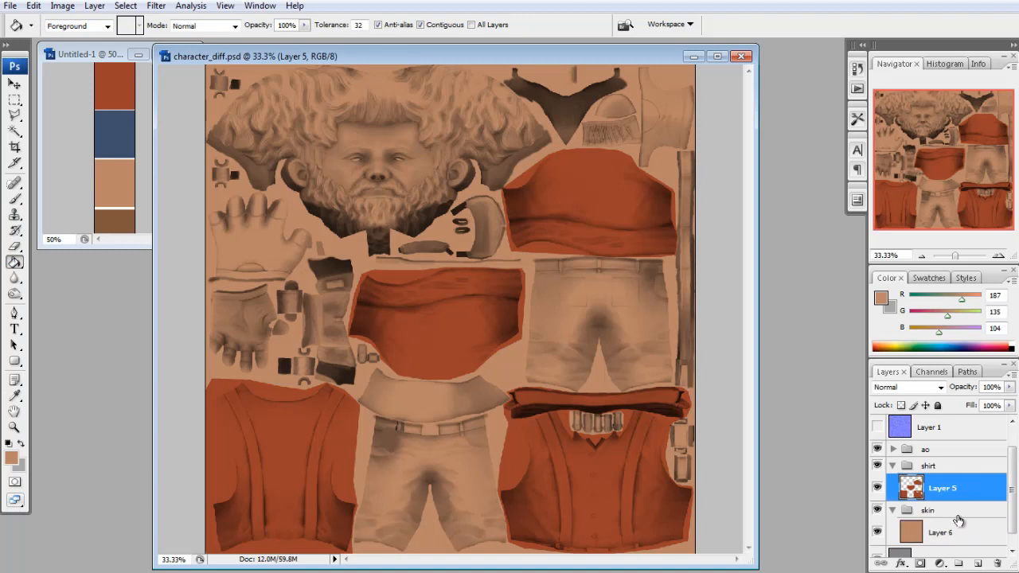
{"action": "left_click", "coordinate": [892, 510]}
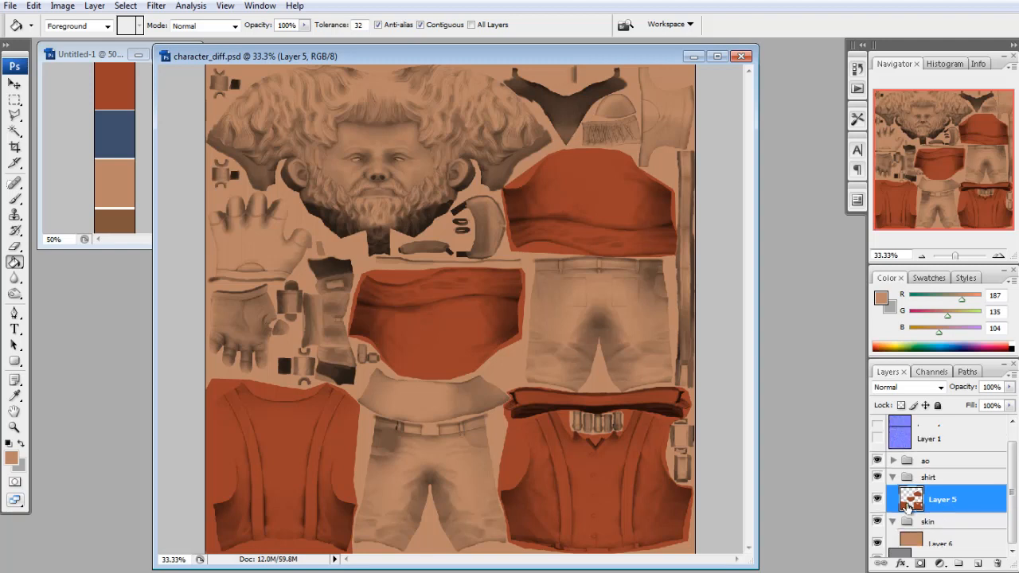
{"action": "left_click", "coordinate": [892, 477]}
{"action": "left_click", "coordinate": [958, 564]}
{"action": "left_click", "coordinate": [977, 564]}
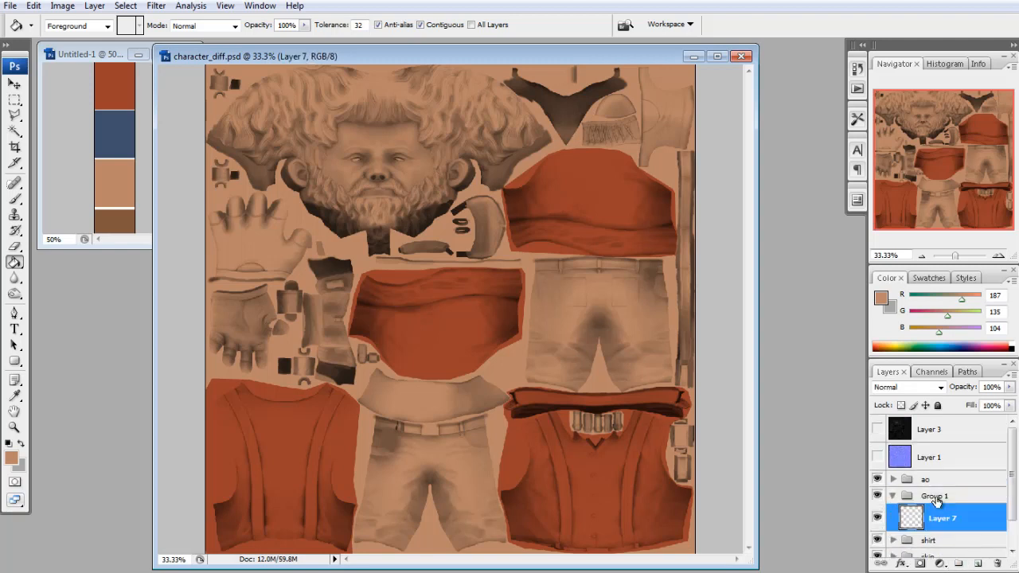
{"action": "double_click", "coordinate": [935, 496]}
{"action": "type", "text": "jeans"}
{"action": "key", "text": "Return"}
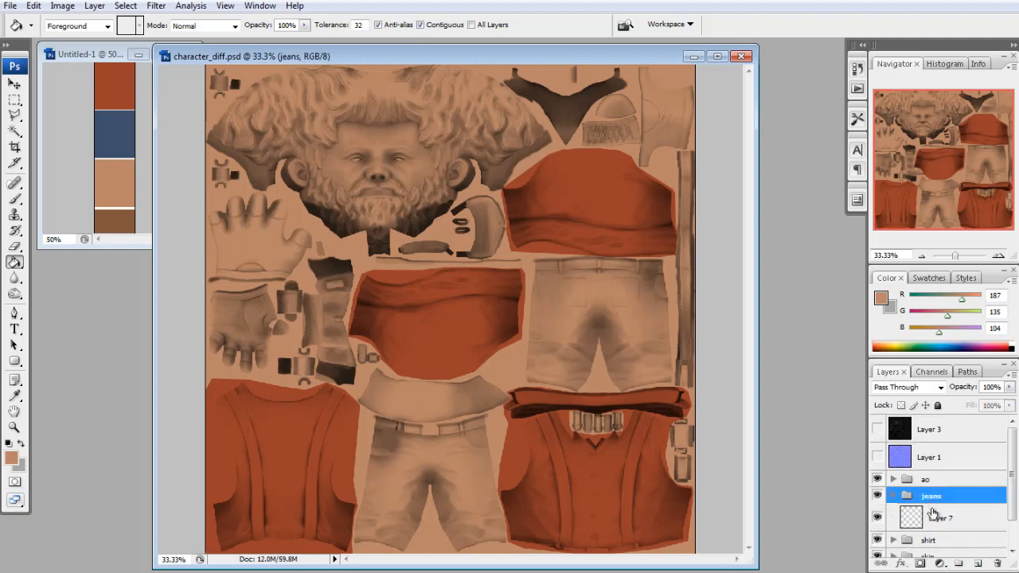
Show the Layer 3 wireframe and lasso around the front trousers piece, including the gap between the legs, with Layer 7 active
{"action": "left_click", "coordinate": [933, 513]}
{"action": "left_click", "coordinate": [998, 257]}
{"action": "mouse_move", "coordinate": [955, 185]}
{"action": "left_mouse_down"}
{"action": "mouse_move", "coordinate": [956, 221]}
{"action": "mouse_move", "coordinate": [948, 193]}
{"action": "left_mouse_up"}
{"action": "left_click", "coordinate": [999, 257]}
{"action": "key", "text": "l"}
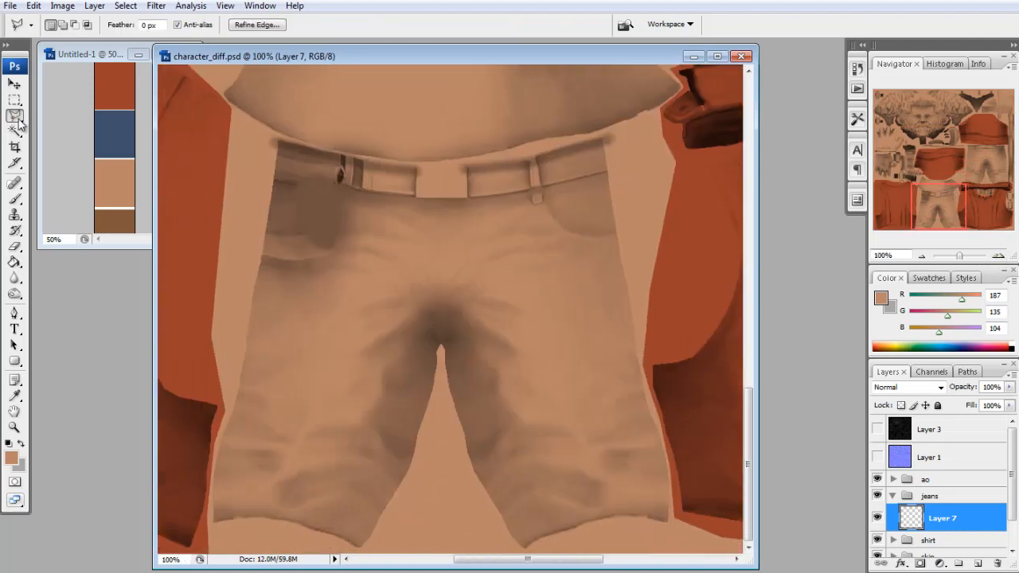
{"action": "left_click", "coordinate": [877, 429]}
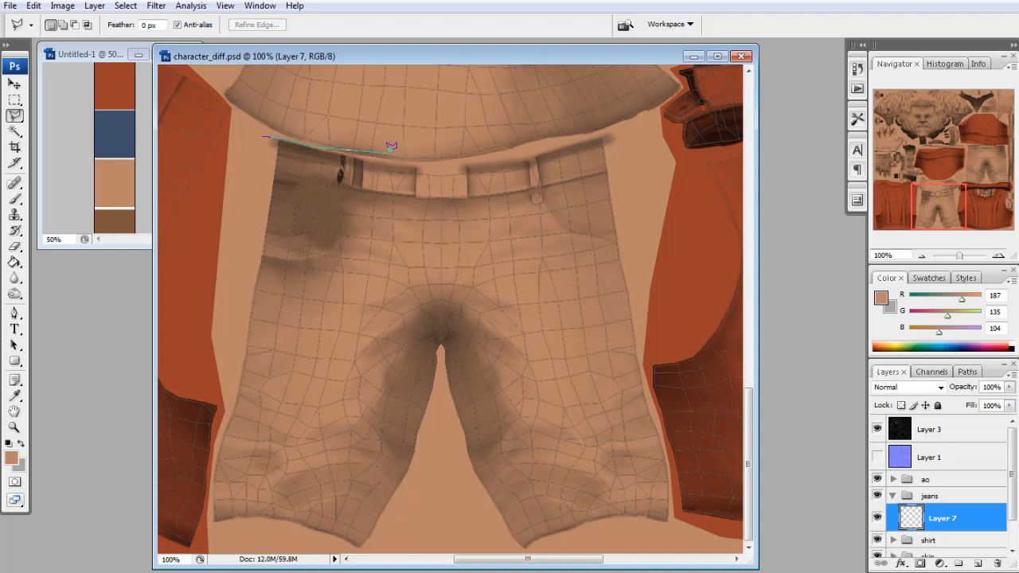
{"action": "left_click_drag", "start_coordinate": [392, 146], "coordinate": [434, 160]}
{"action": "mouse_move", "coordinate": [530, 148]}
{"action": "left_mouse_down"}
{"action": "mouse_move", "coordinate": [605, 136]}
{"action": "mouse_move", "coordinate": [638, 254]}
{"action": "mouse_move", "coordinate": [648, 362]}
{"action": "left_mouse_up"}
{"action": "mouse_move", "coordinate": [680, 514]}
{"action": "left_mouse_down"}
{"action": "mouse_move", "coordinate": [575, 552]}
{"action": "mouse_move", "coordinate": [479, 559]}
{"action": "mouse_move", "coordinate": [341, 520]}
{"action": "mouse_move", "coordinate": [232, 557]}
{"action": "left_mouse_up"}
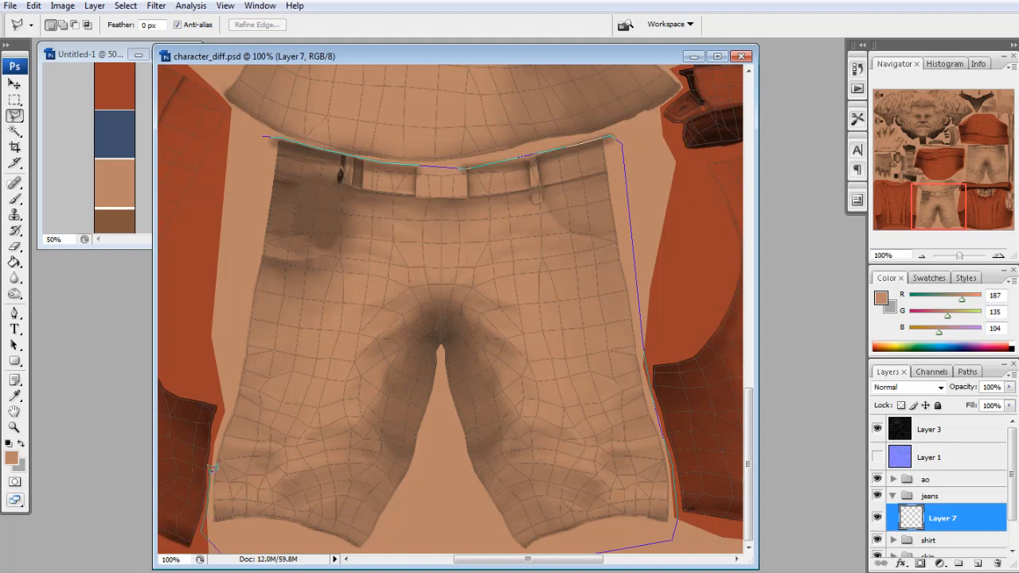
{"action": "mouse_move", "coordinate": [235, 365]}
{"action": "left_mouse_down"}
{"action": "mouse_move", "coordinate": [214, 195]}
{"action": "mouse_move", "coordinate": [253, 164]}
{"action": "mouse_move", "coordinate": [265, 137]}
{"action": "left_mouse_up"}
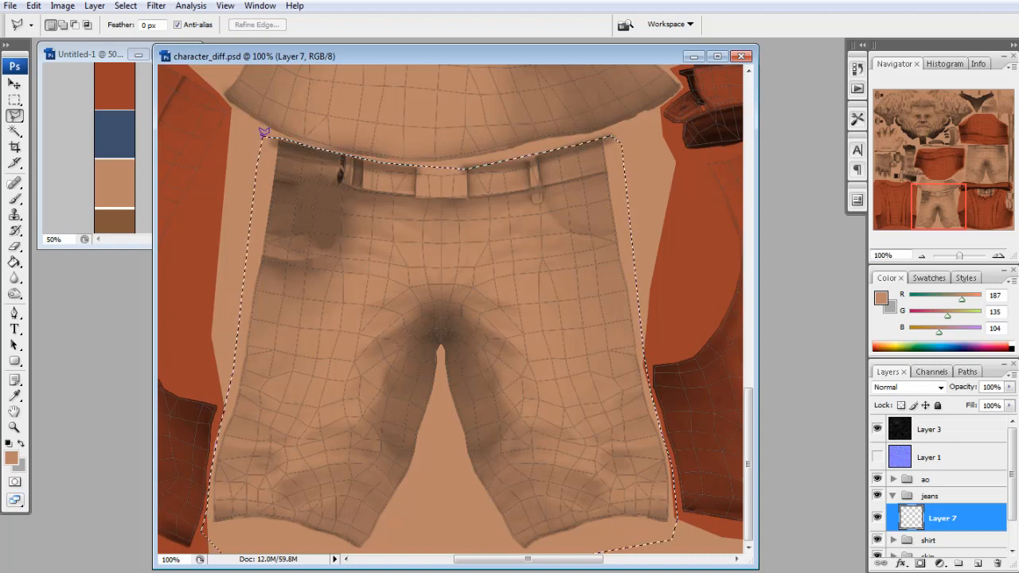
Fill the selected front trousers on Layer 7 with the blue sampled from the palette image, and deselect
{"action": "key", "text": "g"}
{"action": "left_click", "coordinate": [14, 163]}
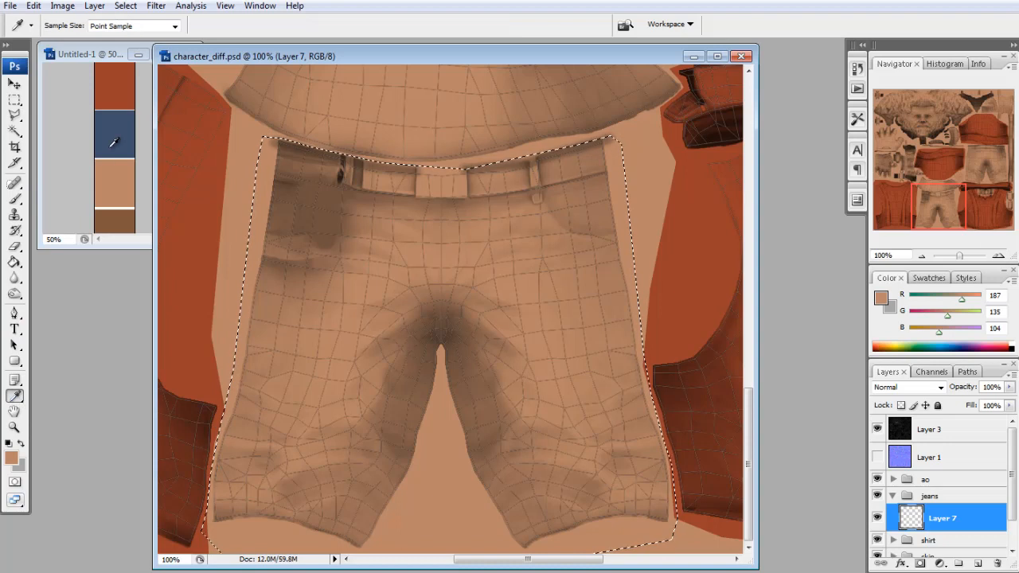
{"action": "left_click", "coordinate": [111, 133]}
{"action": "left_click", "coordinate": [14, 262]}
{"action": "left_click", "coordinate": [429, 316]}
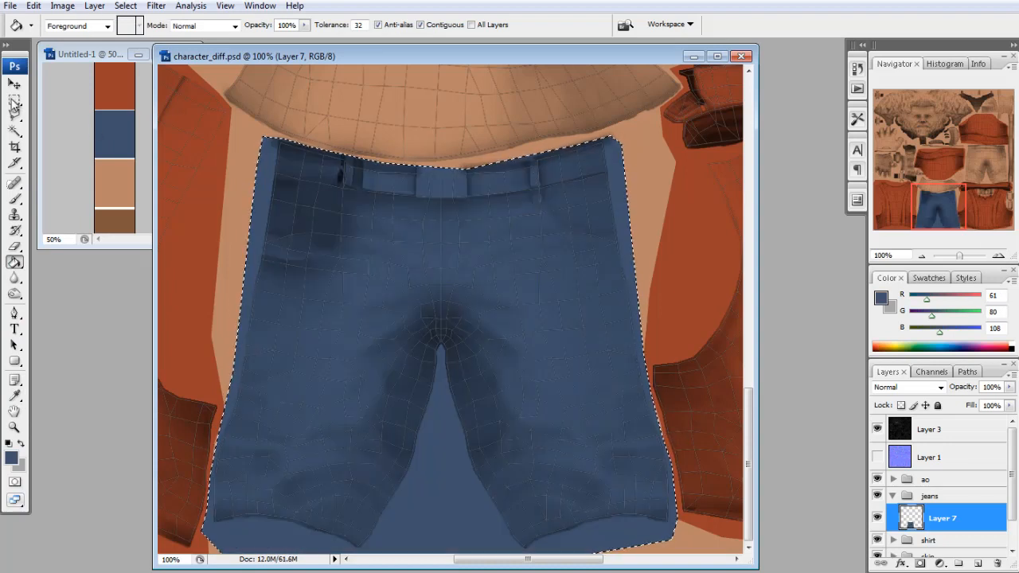
{"action": "key", "text": "m"}
{"action": "scroll", "coordinate": [473, 287], "scroll_direction": "up", "scroll_amount": 2}
{"action": "key", "text": "ctrl+d"}
Lasso around the back trousers piece, following its waistband, outer sides and leg hems
{"action": "scroll", "coordinate": [472, 375], "scroll_direction": "up", "scroll_amount": 5}
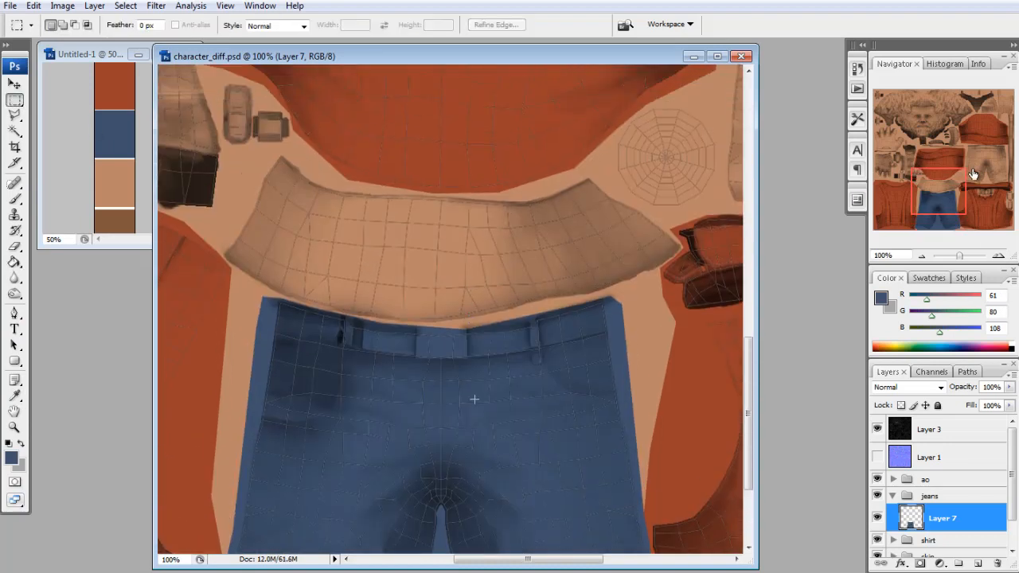
{"action": "left_click_drag", "start_coordinate": [973, 174], "coordinate": [1006, 164]}
{"action": "key", "text": "l"}
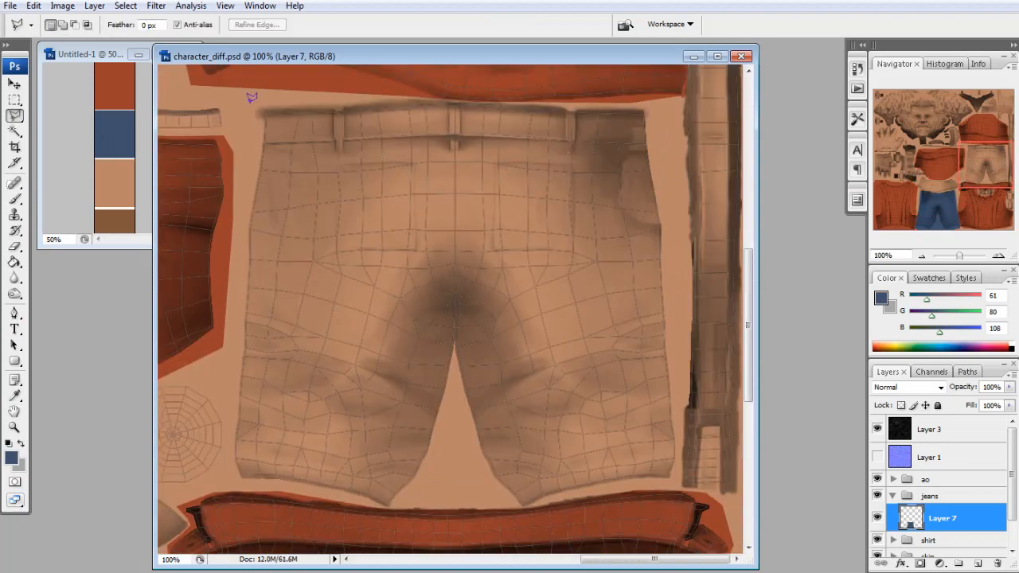
{"action": "left_click", "coordinate": [249, 102]}
{"action": "mouse_move", "coordinate": [653, 102]}
{"action": "left_mouse_down"}
{"action": "mouse_move", "coordinate": [680, 279]}
{"action": "mouse_move", "coordinate": [675, 350]}
{"action": "left_mouse_up"}
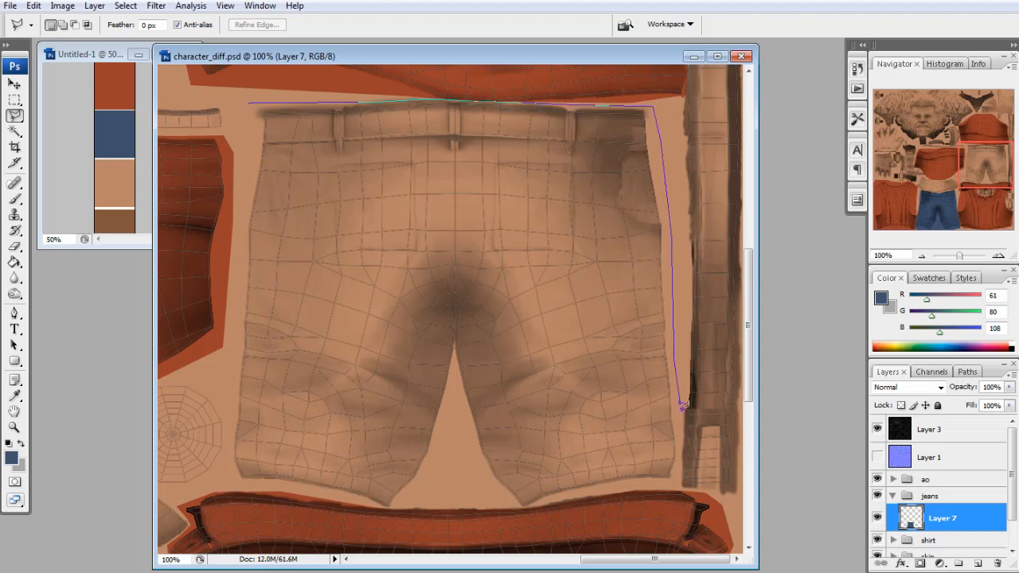
{"action": "mouse_move", "coordinate": [652, 481]}
{"action": "left_mouse_down"}
{"action": "mouse_move", "coordinate": [528, 504]}
{"action": "mouse_move", "coordinate": [383, 506]}
{"action": "mouse_move", "coordinate": [230, 480]}
{"action": "left_mouse_up"}
{"action": "left_click_drag", "start_coordinate": [228, 440], "coordinate": [249, 103]}
Fill the selected back trousers with the same blue and deselect
{"action": "left_click", "coordinate": [13, 262]}
{"action": "left_click", "coordinate": [454, 302]}
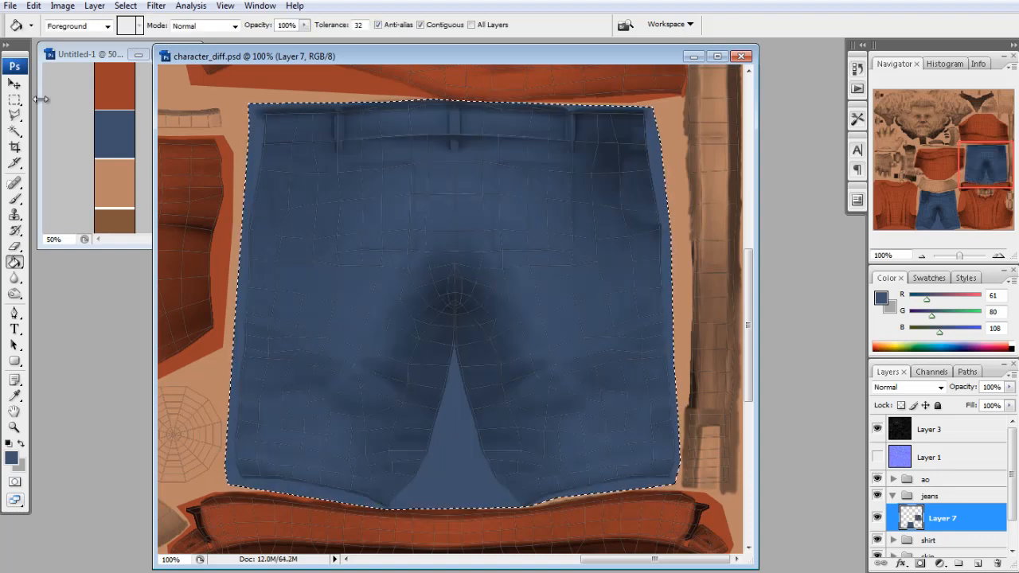
{"action": "key", "text": "m"}
{"action": "key", "text": "ctrl+d"}
Select the uncoloured area around the five small pieces under the collar from shirt Layer 5, including the stray gap inside it
{"action": "mouse_move", "coordinate": [1010, 167]}
{"action": "left_mouse_down"}
{"action": "mouse_move", "coordinate": [973, 163]}
{"action": "mouse_move", "coordinate": [1003, 192]}
{"action": "left_mouse_up"}
{"action": "left_click", "coordinate": [14, 131]}
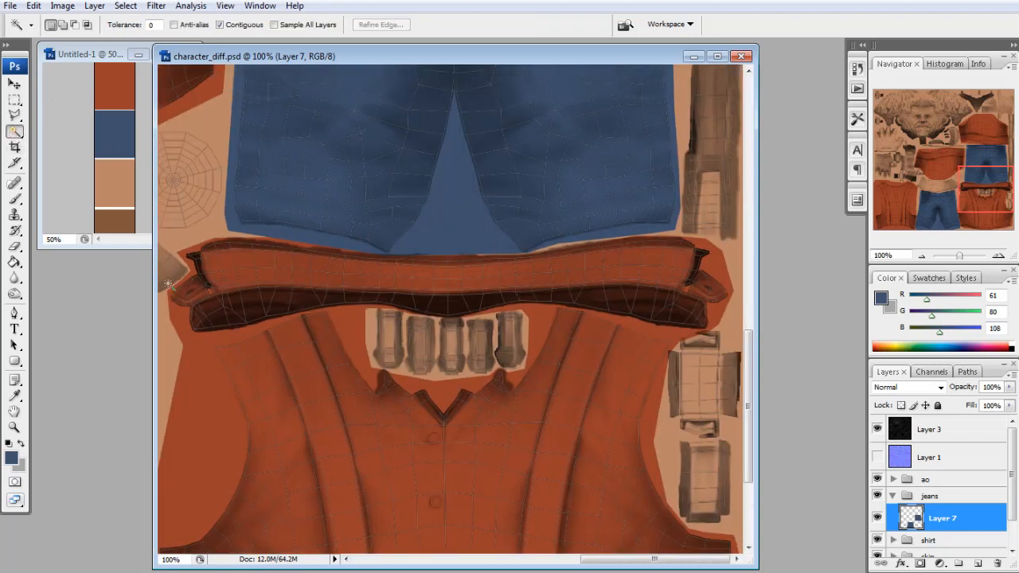
{"action": "left_click", "coordinate": [371, 338]}
{"action": "scroll", "coordinate": [916, 530], "scroll_direction": "down", "scroll_amount": 1}
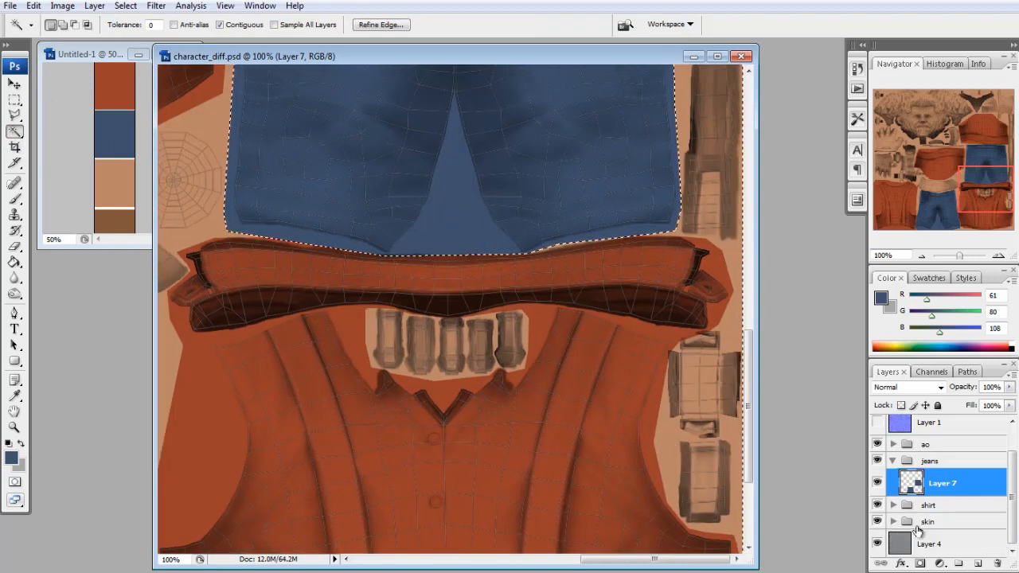
{"action": "left_click", "coordinate": [892, 505]}
{"action": "left_click", "coordinate": [923, 525]}
{"action": "left_click", "coordinate": [438, 378]}
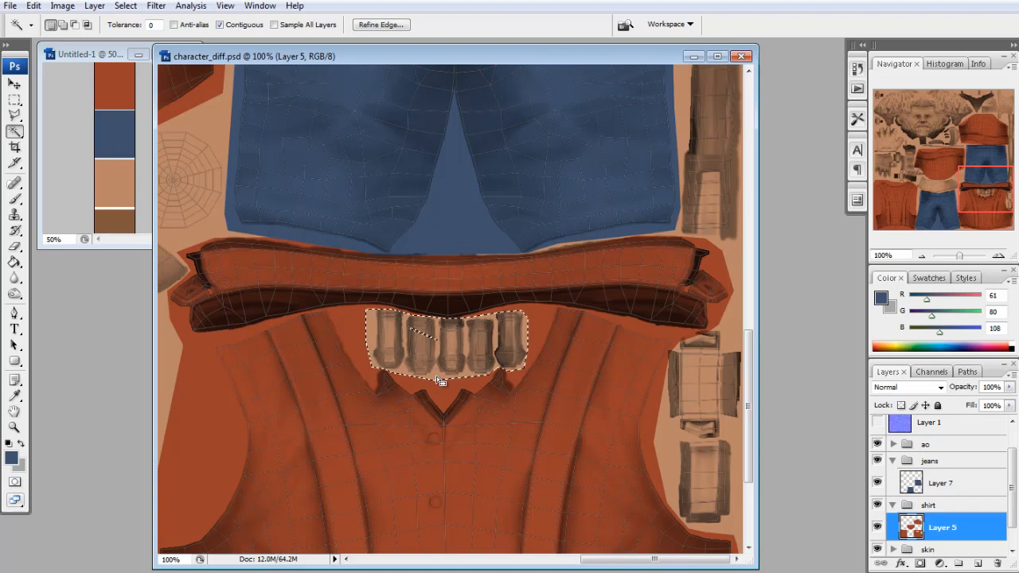
{"action": "key", "text": "m"}
{"action": "left_click_drag", "start_coordinate": [442, 345], "coordinate": [443, 346]}
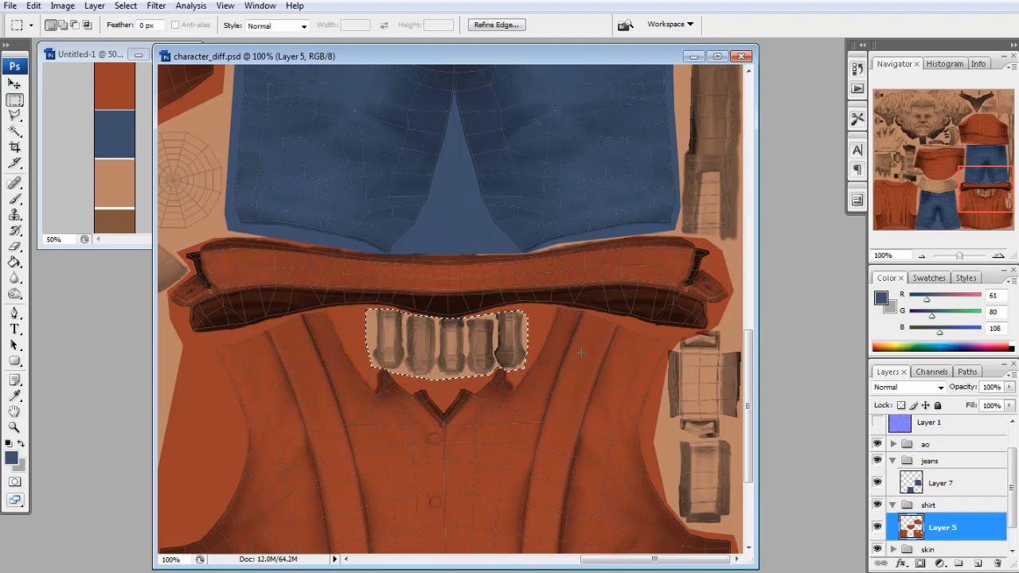
Fill the selected area of the five small pieces with the jeans blue on Layer 7, and deselect
{"action": "left_click", "coordinate": [998, 255]}
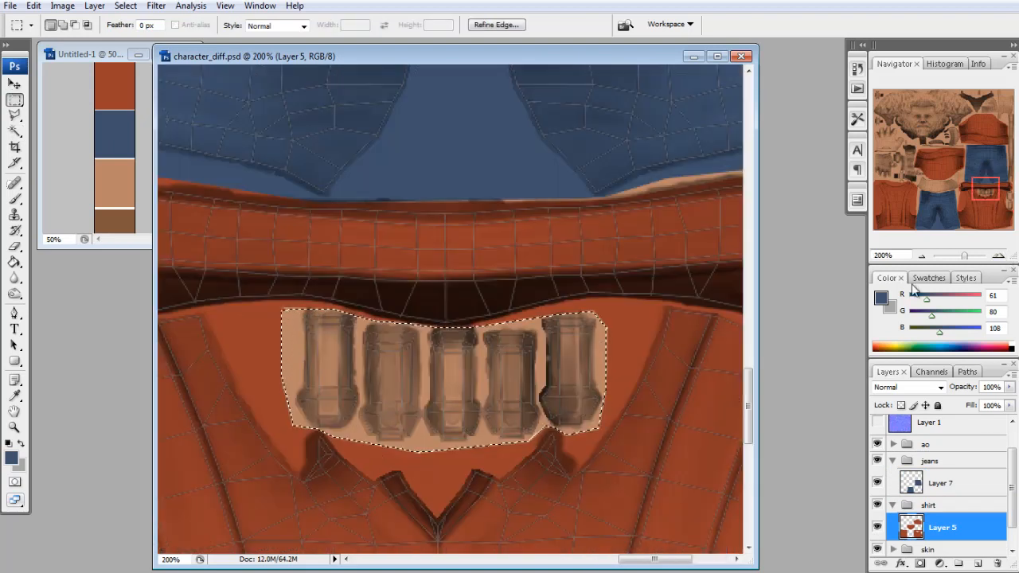
{"action": "left_click", "coordinate": [942, 483]}
{"action": "key", "text": "g"}
{"action": "left_click", "coordinate": [339, 368]}
{"action": "key", "text": "m"}
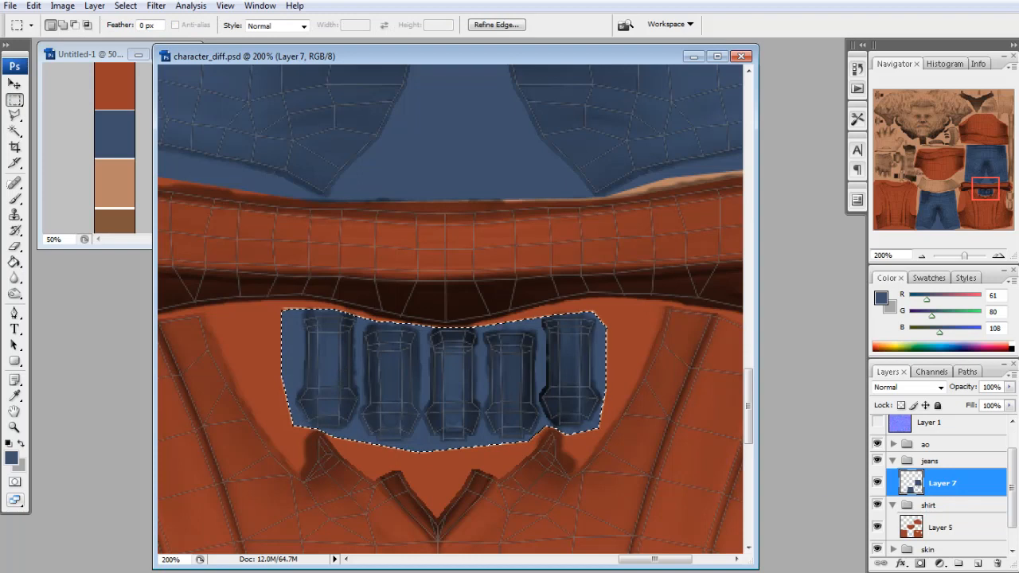
{"action": "key", "text": "ctrl+d"}
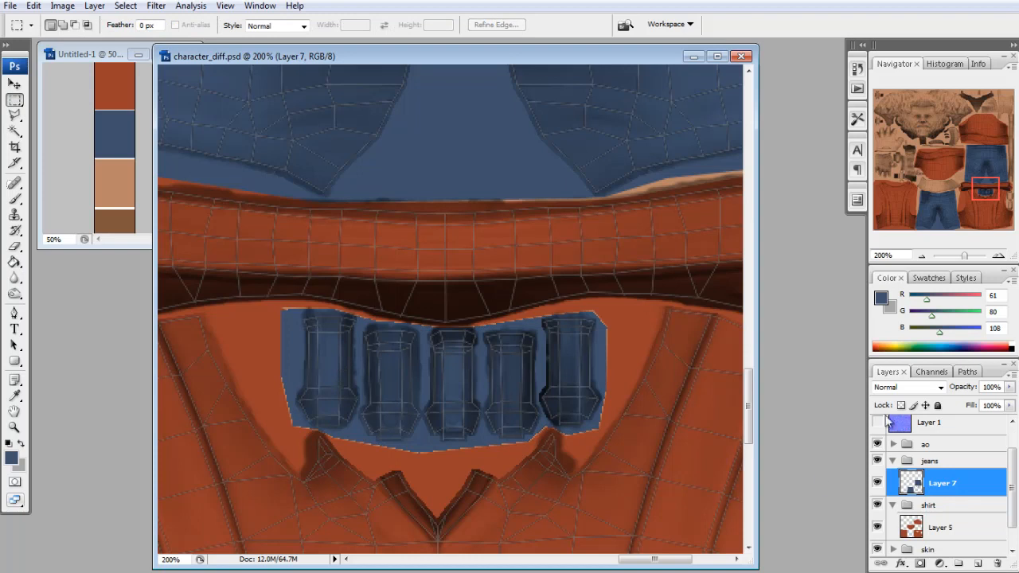
Collapse the shirt and jeans groups, hide the Layer 3 wireframe, and switch to Maya with the file9 texture reloaded
{"action": "left_click", "coordinate": [893, 505]}
{"action": "left_click", "coordinate": [892, 461]}
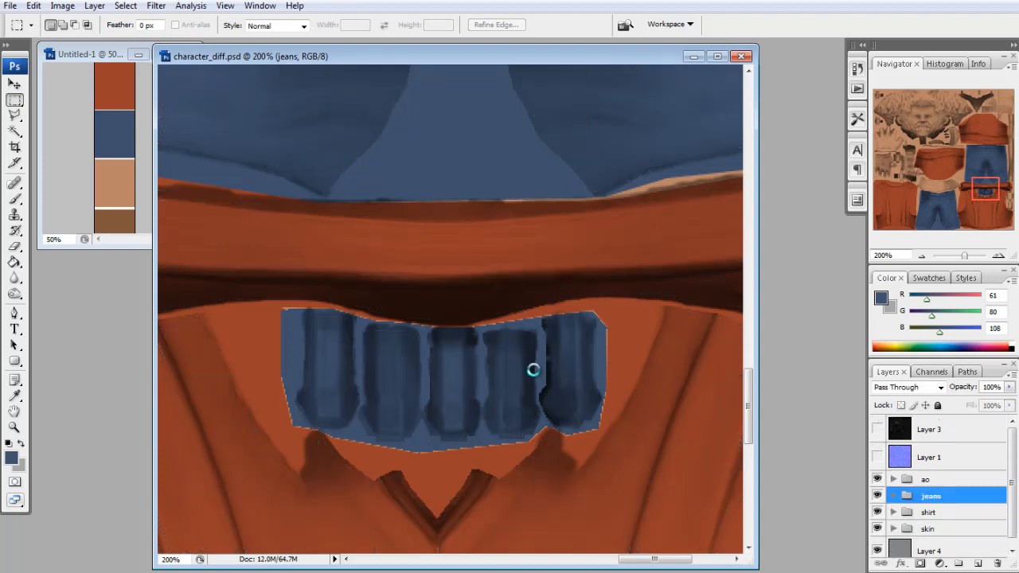
{"action": "key", "text": "alt+Tab"}
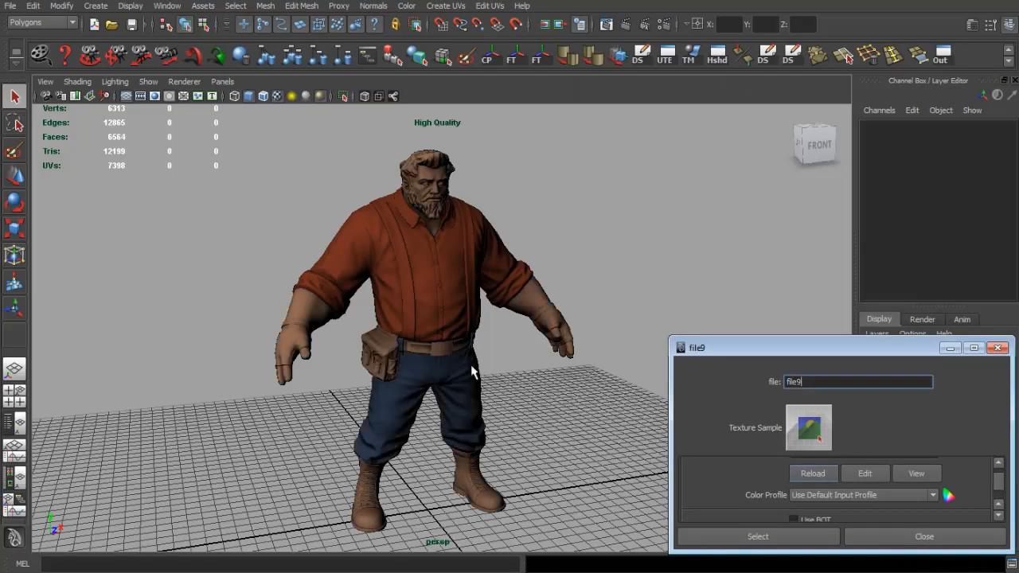
Examine the blue jeans, belt area and skin colour on the character model from several angles and distances
{"action": "left_click_drag", "start_coordinate": [498, 359], "coordinate": [478, 359]}
{"action": "scroll", "coordinate": [527, 340], "scroll_direction": "up", "scroll_amount": 5}
{"action": "left_click_drag", "start_coordinate": [530, 340], "coordinate": [341, 405]}
{"action": "scroll", "coordinate": [379, 352], "scroll_direction": "up", "scroll_amount": 5}
{"action": "left_click_drag", "start_coordinate": [417, 385], "coordinate": [605, 378]}
{"action": "scroll", "coordinate": [475, 376], "scroll_direction": "down", "scroll_amount": 5}
{"action": "scroll", "coordinate": [407, 355], "scroll_direction": "down", "scroll_amount": 3}
{"action": "left_click_drag", "start_coordinate": [350, 362], "coordinate": [422, 355]}
{"action": "scroll", "coordinate": [408, 355], "scroll_direction": "up", "scroll_amount": 3}
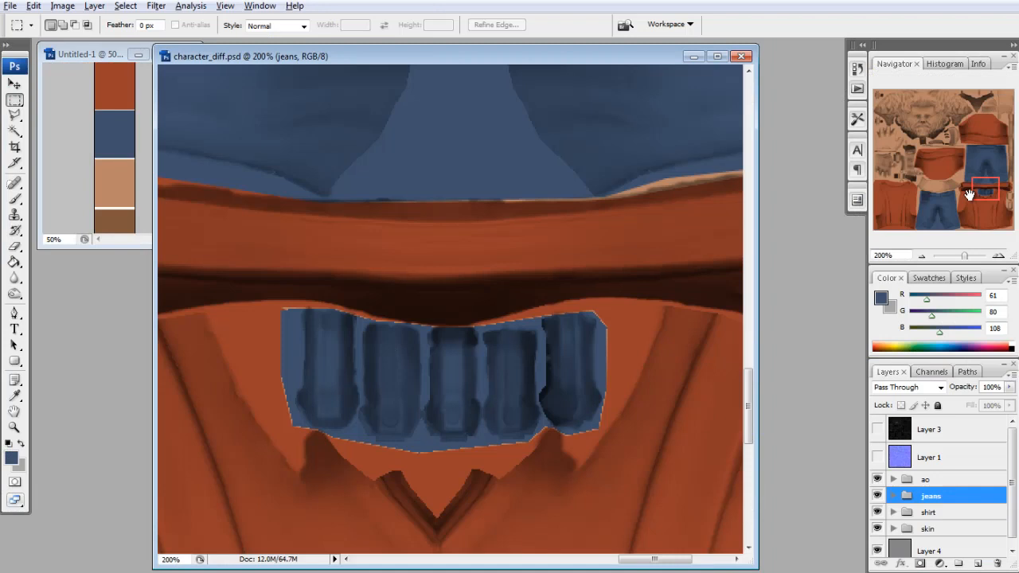
Create a layer group above jeans with an empty layer in it, and name the group gloves
{"action": "left_click", "coordinate": [928, 255]}
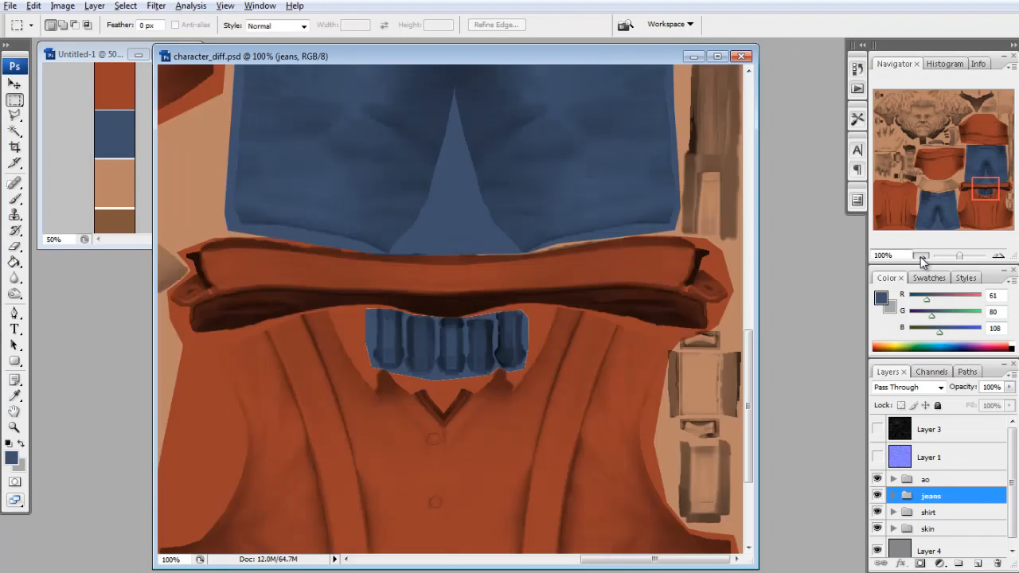
{"action": "left_click", "coordinate": [929, 255]}
{"action": "left_click_drag", "start_coordinate": [967, 191], "coordinate": [890, 169]}
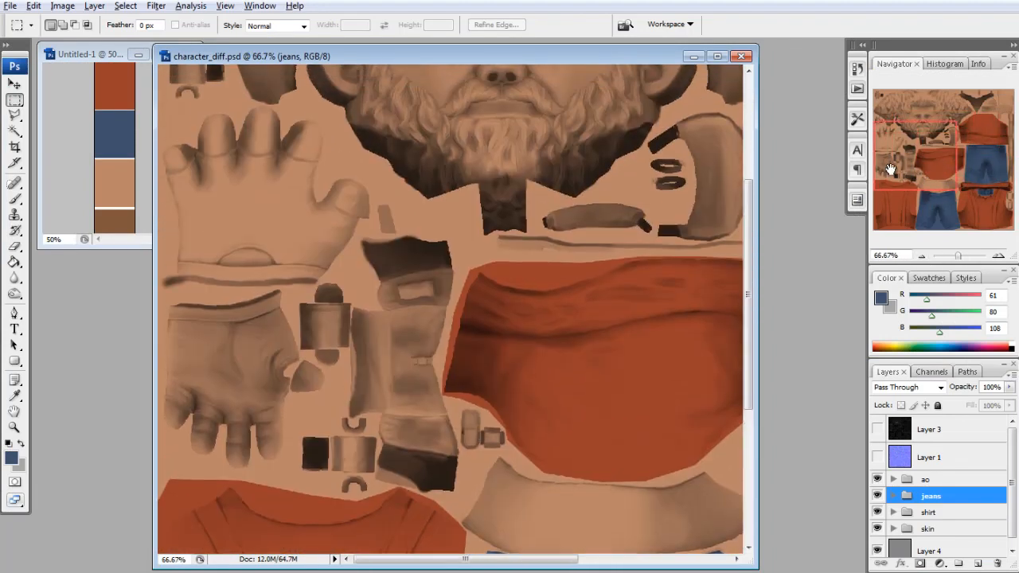
{"action": "left_click", "coordinate": [998, 255]}
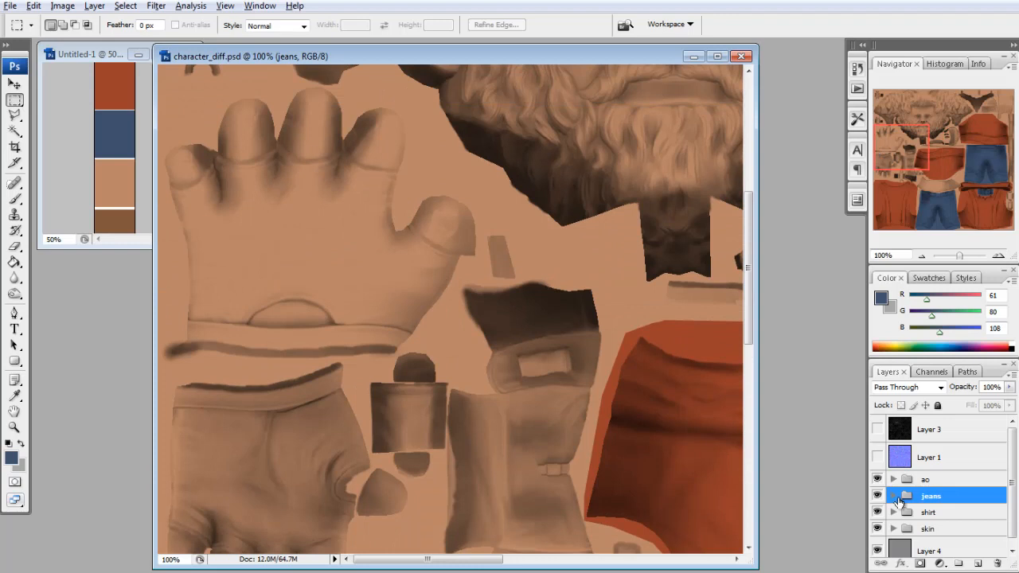
{"action": "left_click", "coordinate": [958, 564]}
{"action": "left_click", "coordinate": [978, 564]}
{"action": "double_click", "coordinate": [936, 496]}
{"action": "type", "text": "gl"}
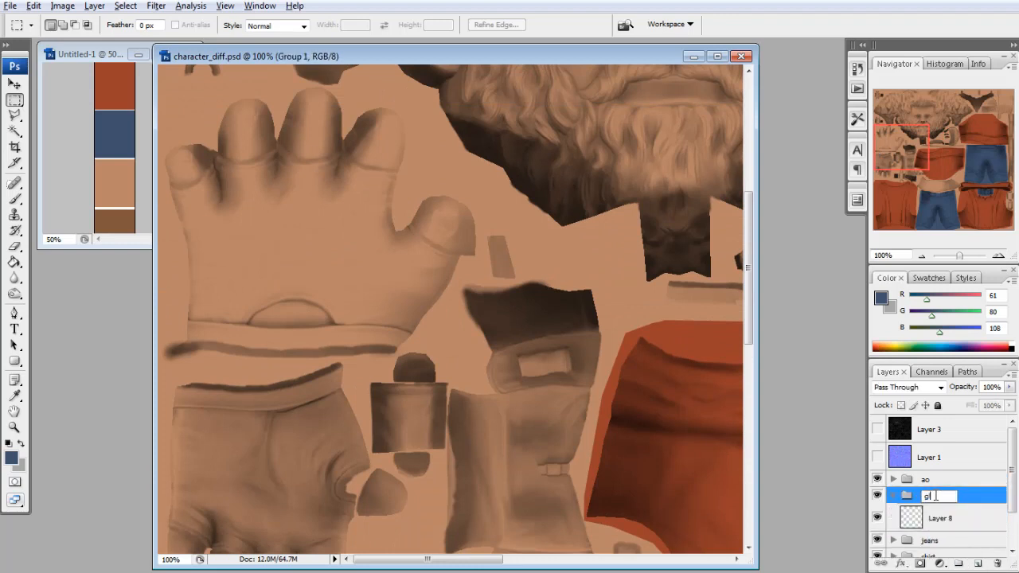
{"action": "type", "text": "oves"}
{"action": "key", "text": "Return"}
Show the Layer 3 wireframe and select the back of the glove along its finger and thumb openings and around the cuff with the Polygonal Lasso
{"action": "left_click", "coordinate": [998, 255]}
{"action": "left_click_drag", "start_coordinate": [902, 154], "coordinate": [889, 147]}
{"action": "left_click", "coordinate": [921, 256]}
{"action": "left_click", "coordinate": [999, 255]}
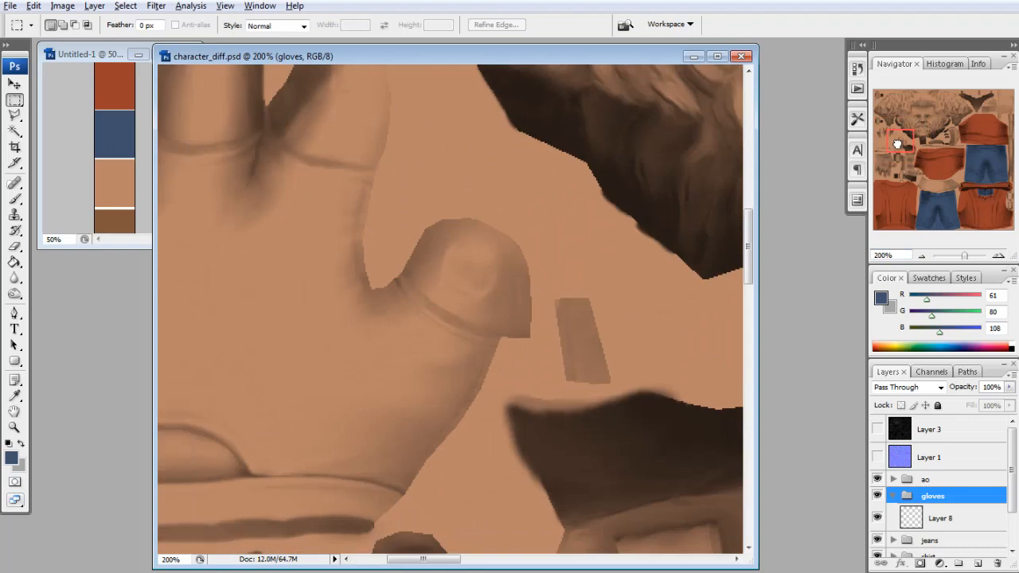
{"action": "left_click", "coordinate": [15, 116]}
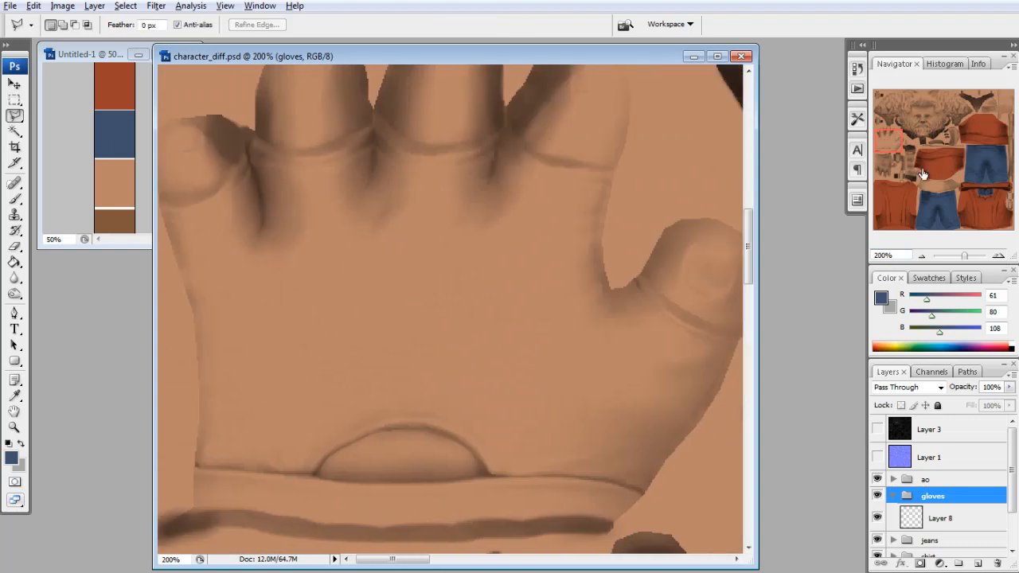
{"action": "left_click", "coordinate": [878, 429]}
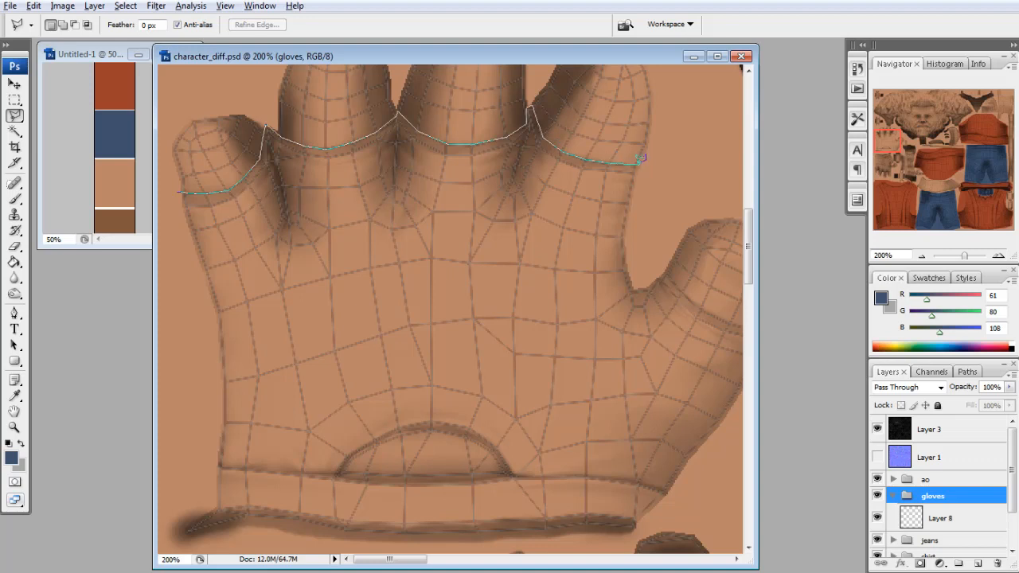
{"action": "left_click", "coordinate": [674, 189]}
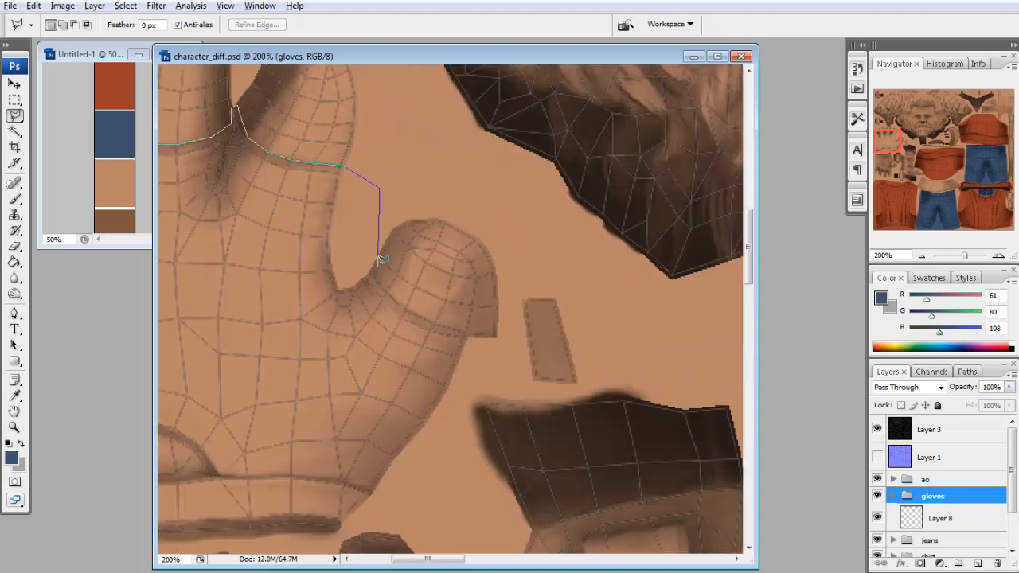
{"action": "left_click", "coordinate": [373, 270]}
{"action": "left_click", "coordinate": [471, 347]}
{"action": "left_click", "coordinate": [436, 454]}
{"action": "left_click", "coordinate": [338, 541]}
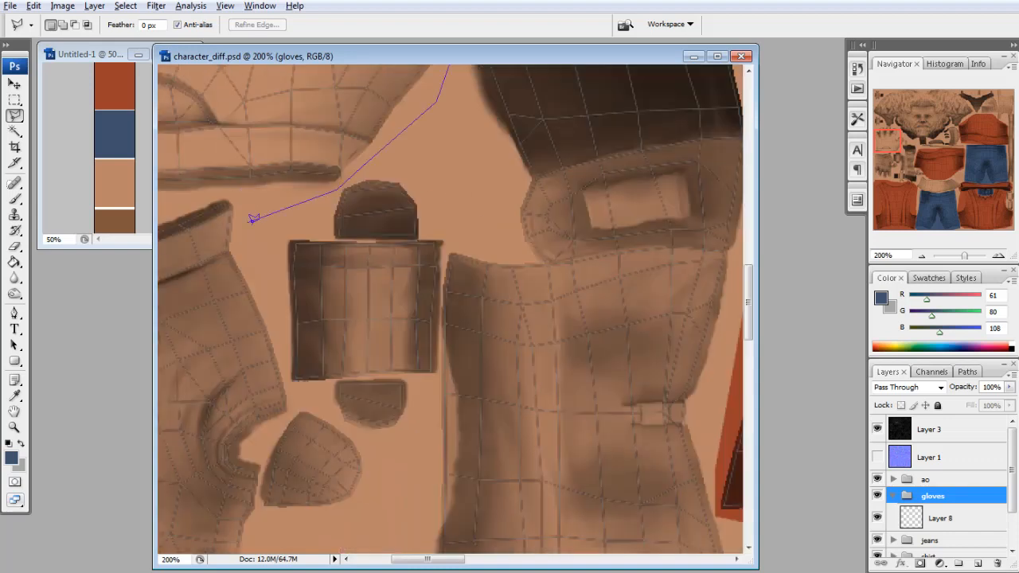
{"action": "left_click", "coordinate": [196, 192]}
{"action": "left_click", "coordinate": [185, 196]}
{"action": "left_click", "coordinate": [158, 164]}
{"action": "left_click", "coordinate": [174, 125]}
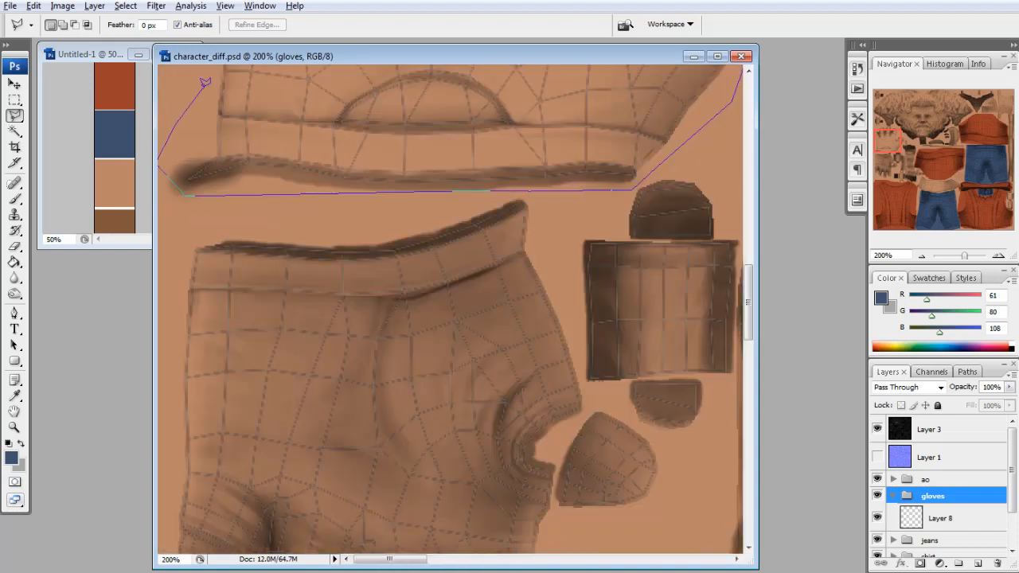
{"action": "left_click", "coordinate": [204, 82]}
{"action": "left_click", "coordinate": [164, 188]}
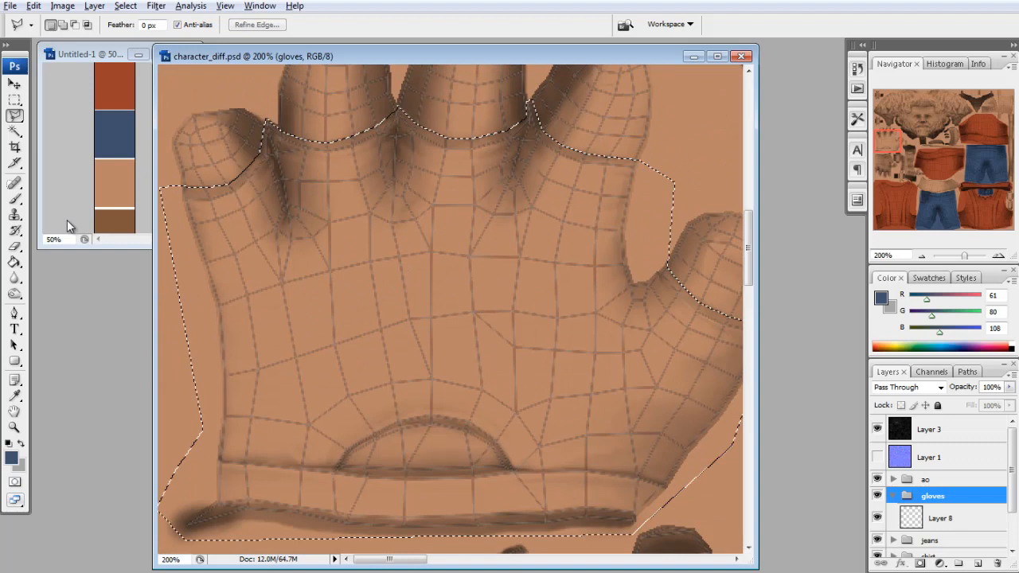
Sample the brown from the palette document, fill the selected back of the glove with it on Layer 8, and deselect
{"action": "left_click", "coordinate": [14, 261]}
{"action": "key", "text": "i"}
{"action": "left_click", "coordinate": [114, 220]}
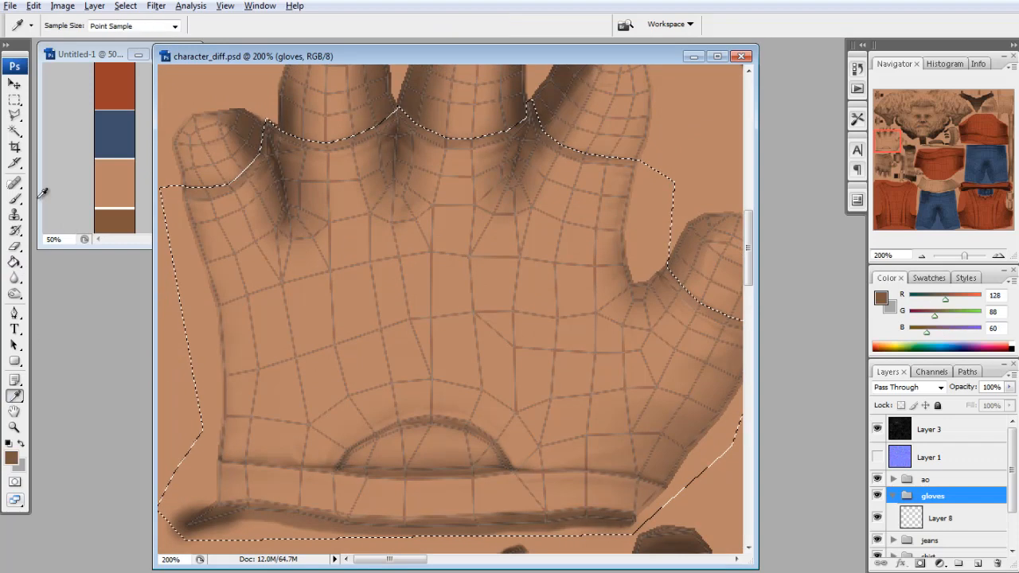
{"action": "left_click", "coordinate": [14, 261]}
{"action": "key", "text": "alt+["}
{"action": "left_click", "coordinate": [457, 329]}
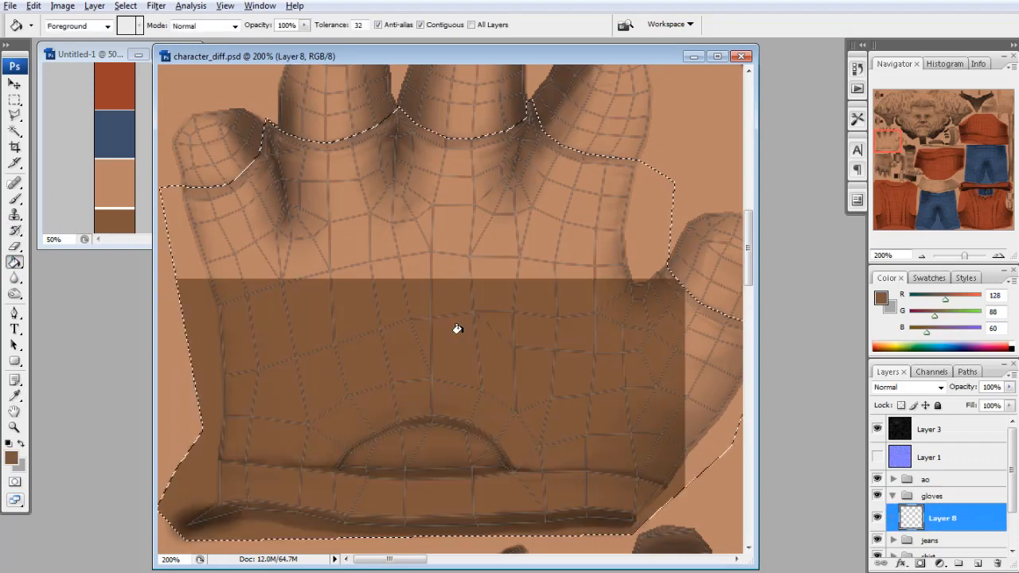
{"action": "key", "text": "m"}
{"action": "left_click", "coordinate": [428, 237]}
Hide the Layer 3 wireframe, select the half-moon opening above the glove cuff, delete the brown inside it, and deselect
{"action": "left_click", "coordinate": [998, 255]}
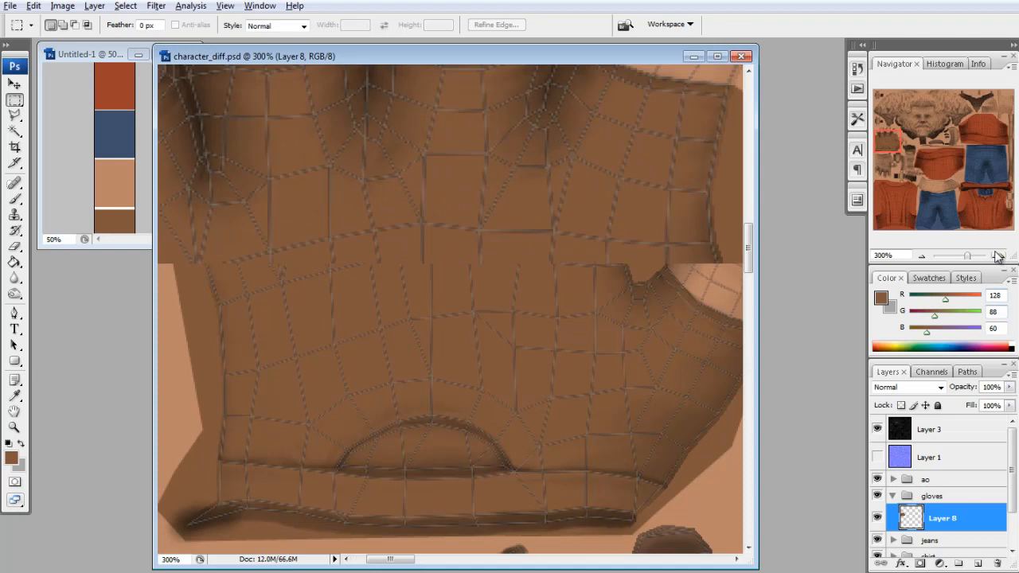
{"action": "key", "text": "l"}
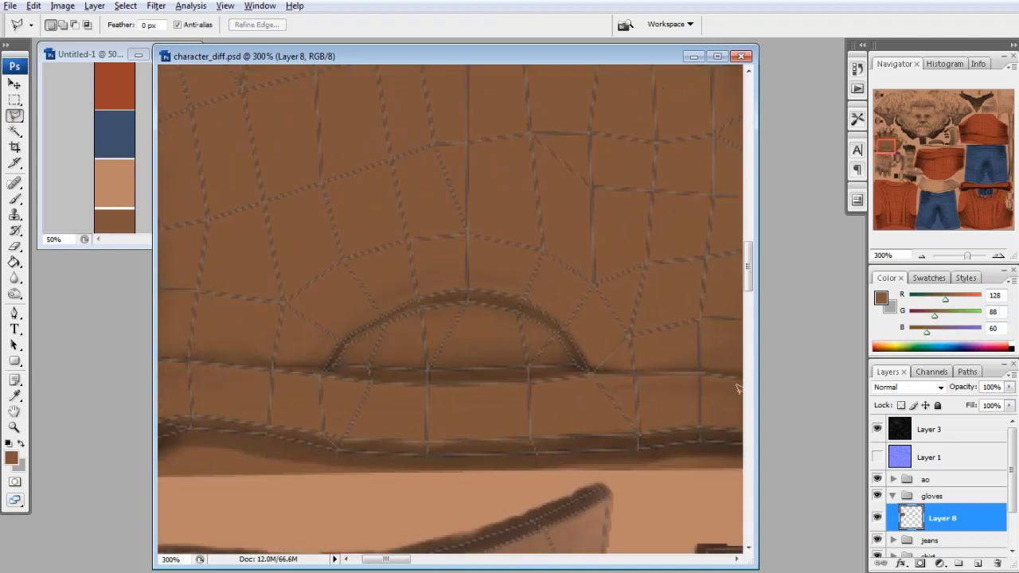
{"action": "left_click_drag", "start_coordinate": [386, 324], "coordinate": [463, 298]}
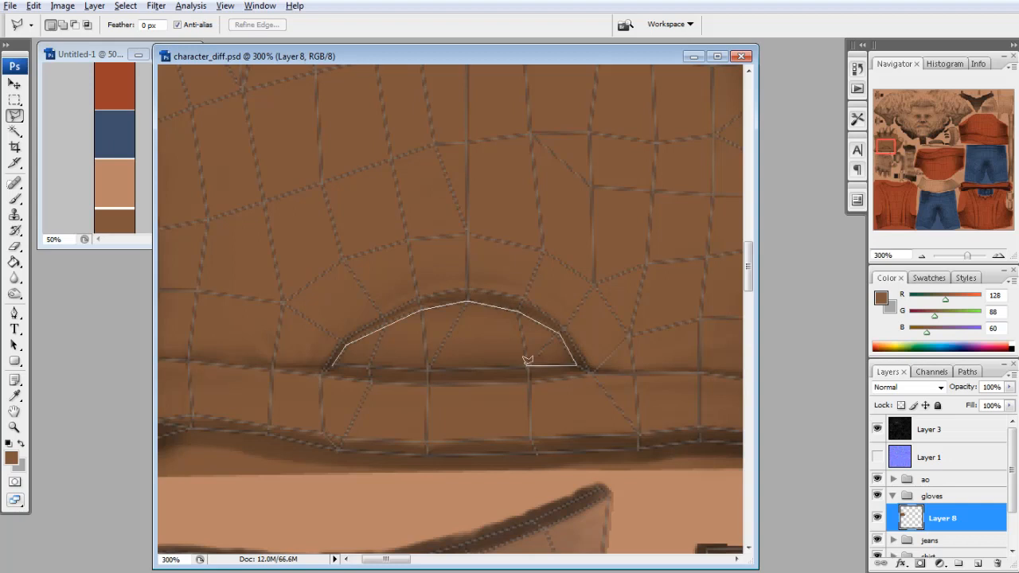
{"action": "left_click_drag", "start_coordinate": [527, 359], "coordinate": [530, 357]}
{"action": "left_click", "coordinate": [877, 430]}
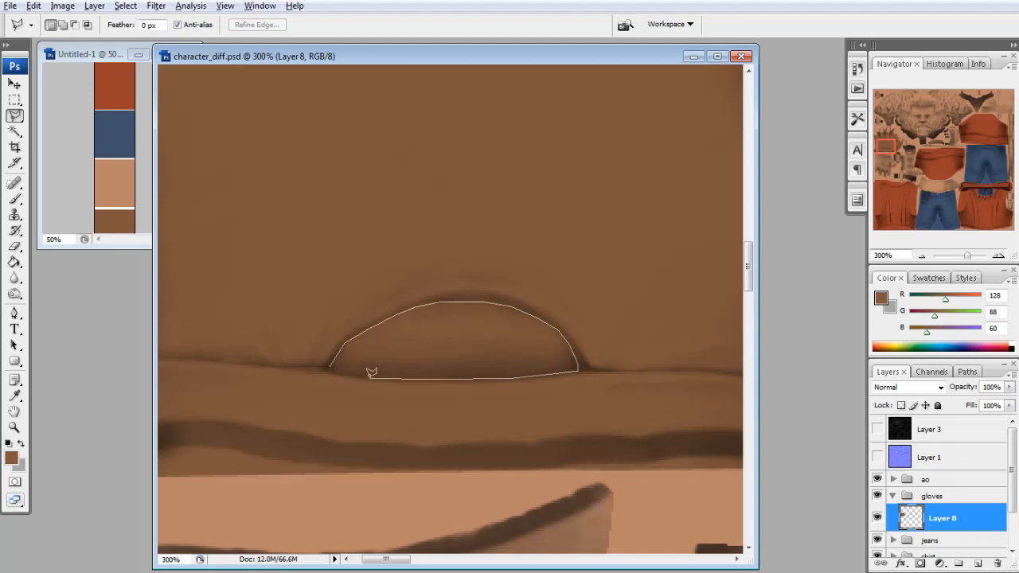
{"action": "left_click", "coordinate": [326, 362]}
{"action": "key", "text": "alt+BackSpace"}
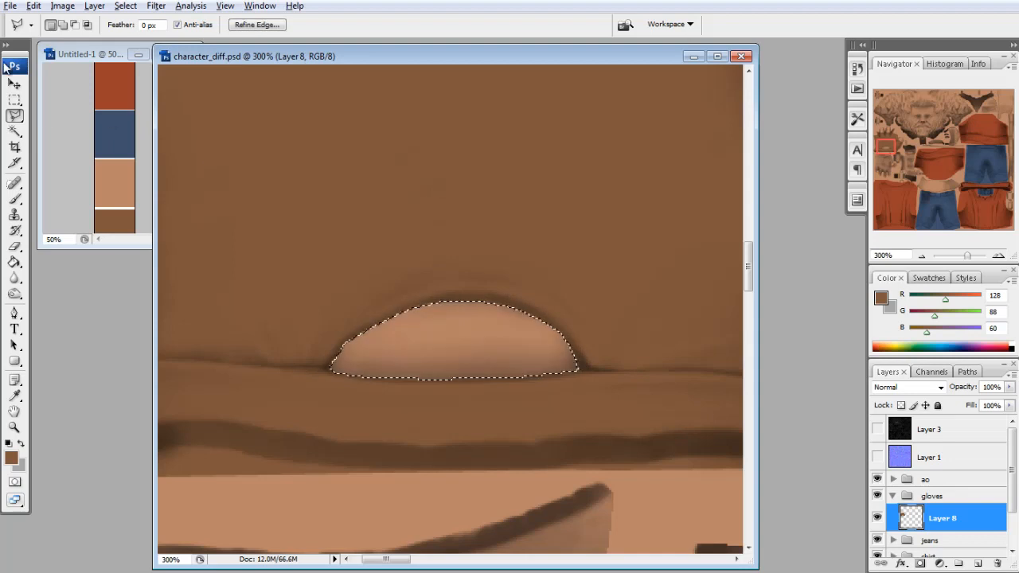
{"action": "key", "text": "ctrl+d"}
{"action": "key", "text": "m"}
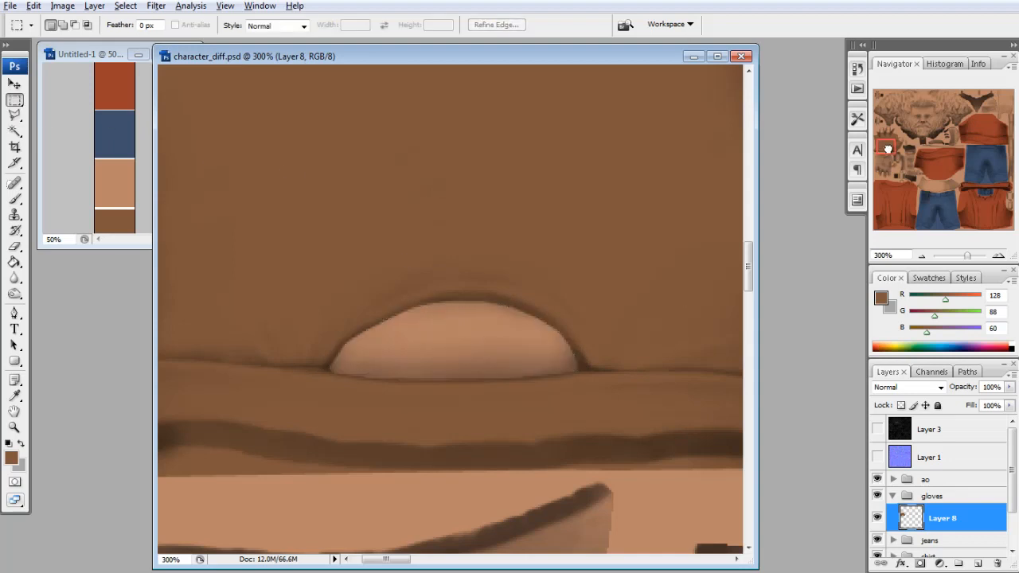
Check the brown glove's finger edges on the texture, and switch to Maya to examine the character model
{"action": "left_click_drag", "start_coordinate": [888, 149], "coordinate": [884, 135]}
{"action": "left_click", "coordinate": [878, 430]}
{"action": "left_click", "coordinate": [879, 430]}
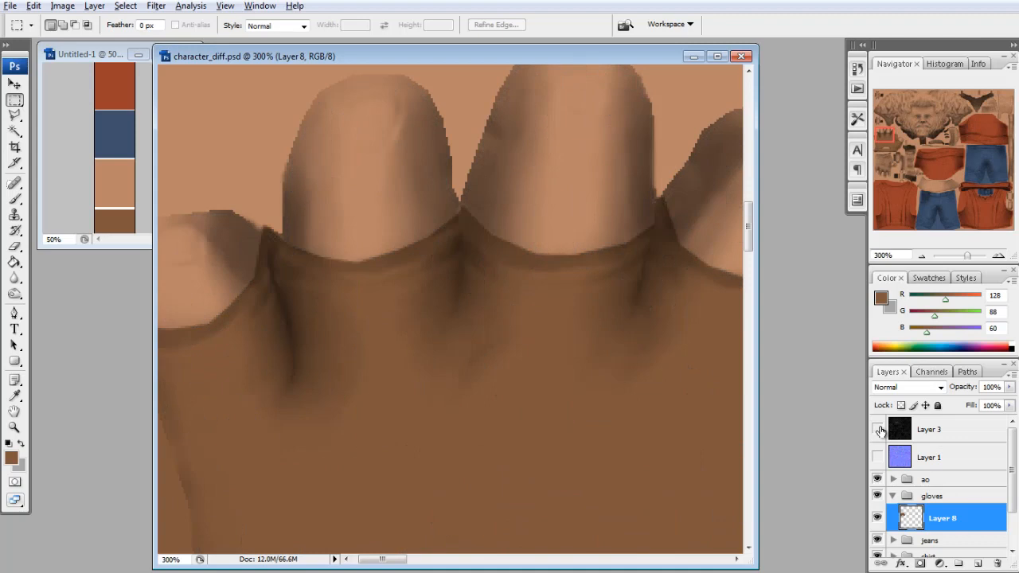
{"action": "left_click", "coordinate": [923, 257]}
{"action": "left_click", "coordinate": [922, 257]}
{"action": "scroll", "coordinate": [484, 386], "scroll_direction": "down", "scroll_amount": 1}
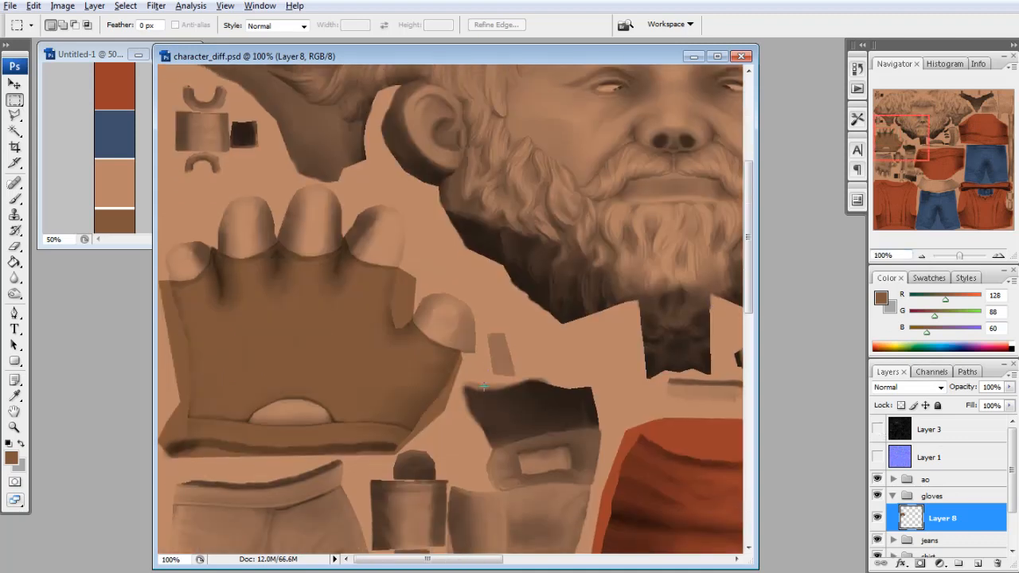
{"action": "key", "text": "alt+Tab"}
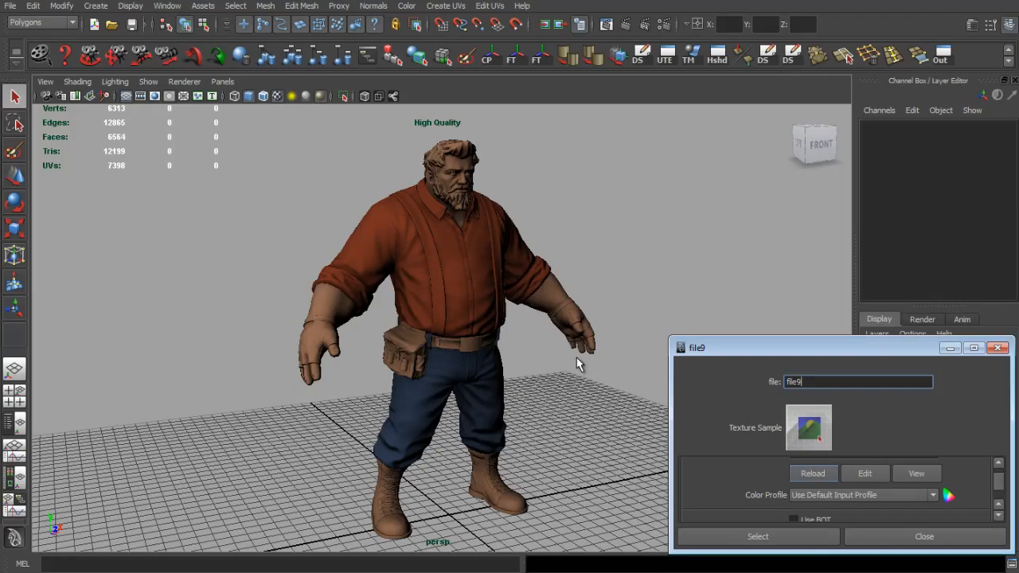
{"action": "scroll", "coordinate": [493, 293], "scroll_direction": "up", "scroll_amount": 5}
{"action": "mouse_move", "coordinate": [478, 305]}
{"action": "left_mouse_down"}
{"action": "mouse_move", "coordinate": [565, 300]}
{"action": "mouse_move", "coordinate": [412, 264]}
{"action": "mouse_move", "coordinate": [266, 291]}
{"action": "mouse_move", "coordinate": [360, 244]}
{"action": "mouse_move", "coordinate": [276, 278]}
{"action": "mouse_move", "coordinate": [553, 276]}
{"action": "mouse_move", "coordinate": [592, 307]}
{"action": "mouse_move", "coordinate": [342, 307]}
{"action": "mouse_move", "coordinate": [523, 337]}
{"action": "mouse_move", "coordinate": [609, 309]}
{"action": "mouse_move", "coordinate": [594, 244]}
{"action": "mouse_move", "coordinate": [632, 372]}
{"action": "mouse_move", "coordinate": [518, 319]}
{"action": "mouse_move", "coordinate": [461, 314]}
{"action": "left_mouse_up"}
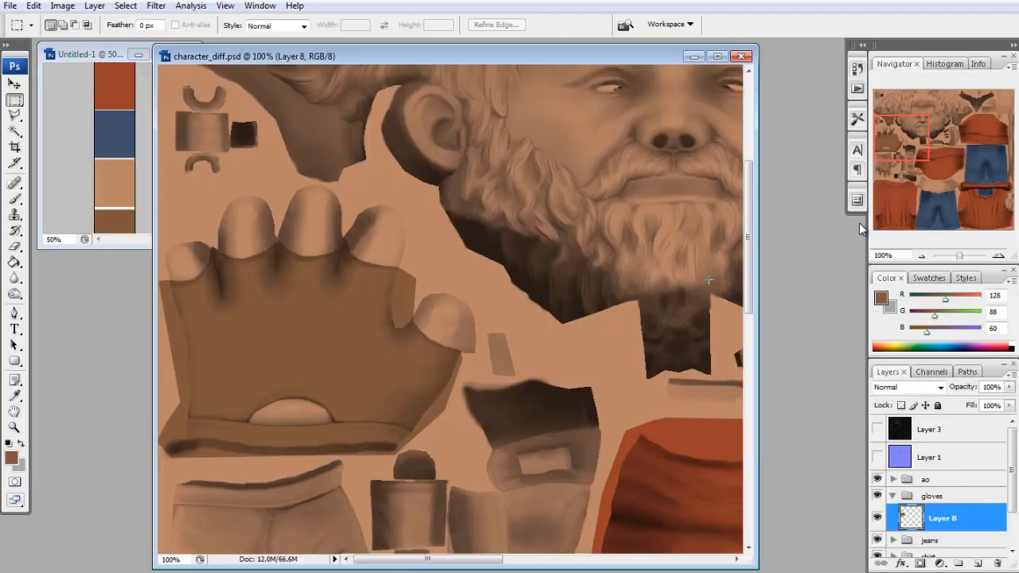
Return to the Photoshop texture, bring the glove's palm piece into view at 200%, and choose the Polygonal Lasso tool
{"action": "left_click_drag", "start_coordinate": [915, 151], "coordinate": [893, 167]}
{"action": "double_click", "coordinate": [998, 256]}
{"action": "left_click", "coordinate": [920, 256]}
{"action": "left_click", "coordinate": [14, 117]}
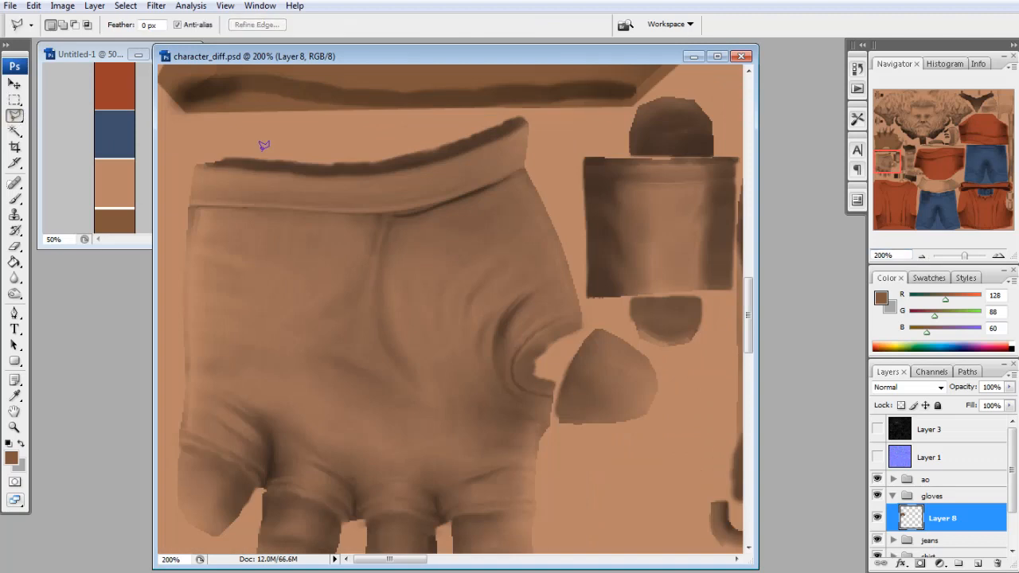
{"action": "mouse_move", "coordinate": [458, 119]}
{"action": "left_mouse_down"}
{"action": "mouse_move", "coordinate": [525, 109]}
{"action": "mouse_move", "coordinate": [543, 141]}
{"action": "mouse_move", "coordinate": [587, 319]}
{"action": "left_mouse_up"}
{"action": "key", "text": "BackSpace"}
{"action": "key", "text": "BackSpace"}
{"action": "key", "text": "BackSpace"}
Show the Layer 3 wireframe and select the glove's palm piece around the cuff and thumb opening, leaving the bare fingertips outside
{"action": "left_click", "coordinate": [878, 429]}
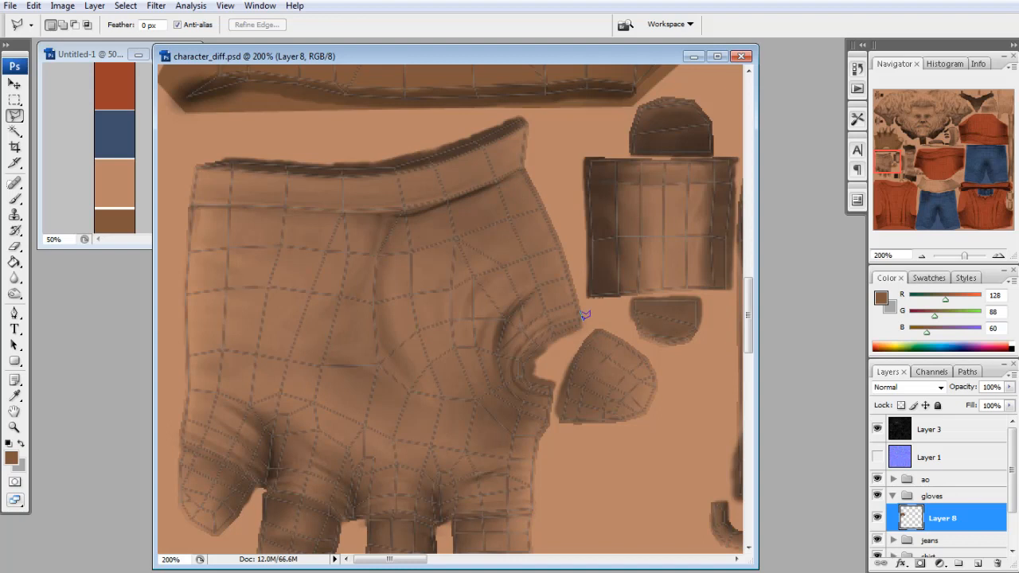
{"action": "scroll", "coordinate": [585, 315], "scroll_direction": "down", "scroll_amount": 4}
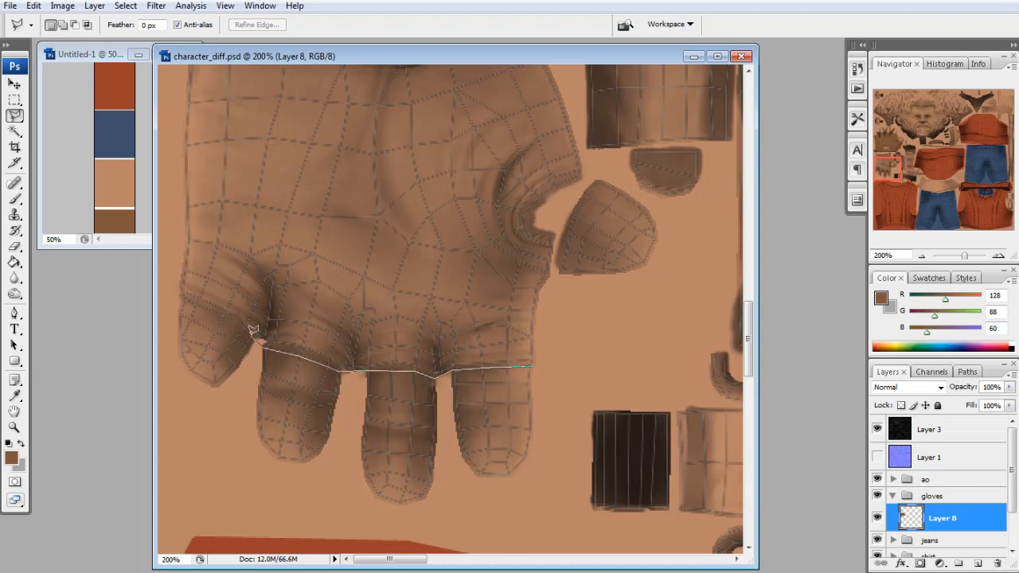
{"action": "left_click", "coordinate": [178, 296]}
{"action": "left_click", "coordinate": [161, 241]}
{"action": "scroll", "coordinate": [163, 92], "scroll_direction": "up", "scroll_amount": 3}
{"action": "left_click", "coordinate": [169, 177]}
{"action": "left_click", "coordinate": [433, 129]}
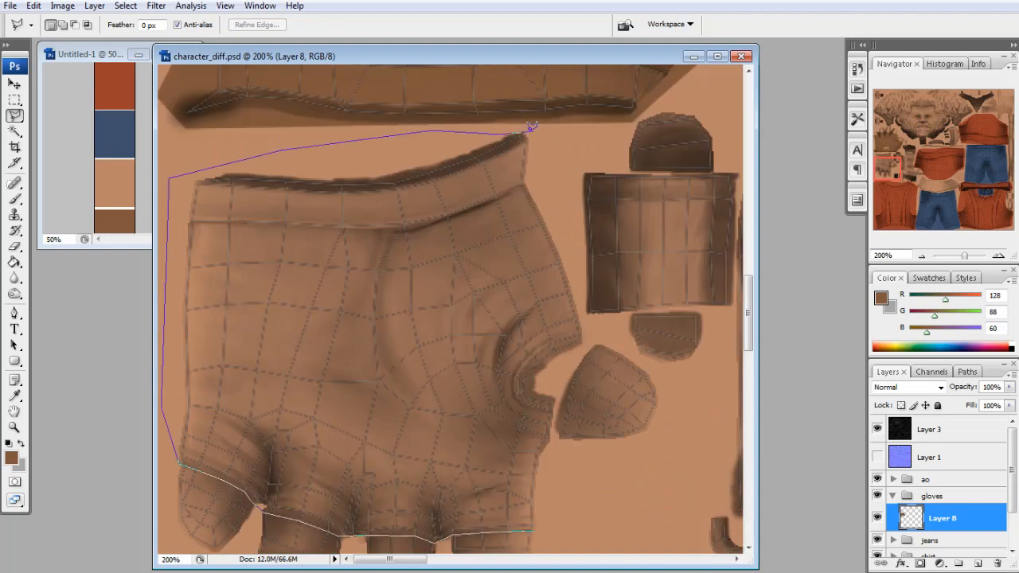
{"action": "scroll", "coordinate": [531, 125], "scroll_direction": "up", "scroll_amount": 1}
{"action": "left_click", "coordinate": [547, 134]}
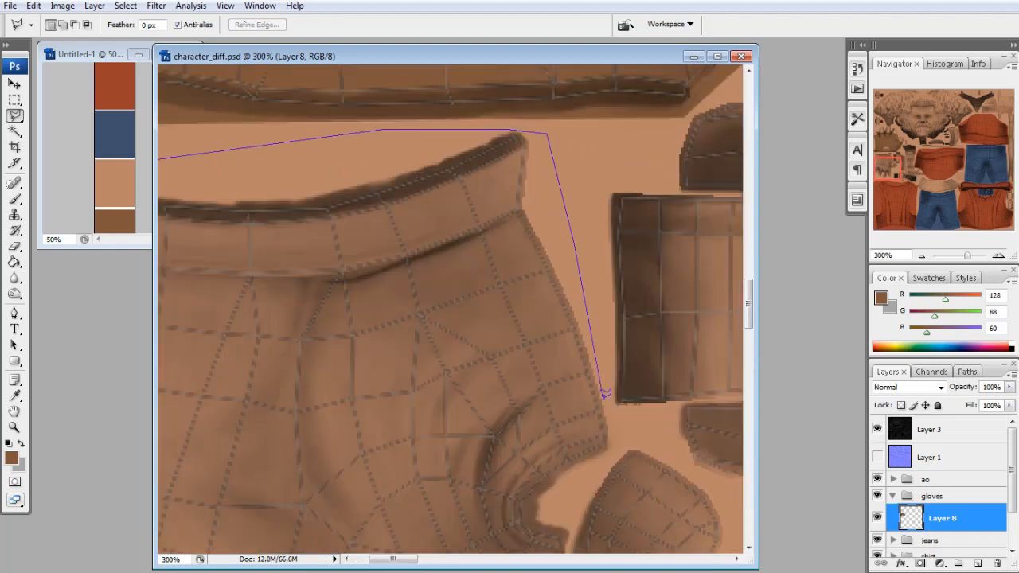
{"action": "left_click", "coordinate": [607, 399]}
{"action": "left_click", "coordinate": [571, 490]}
{"action": "scroll", "coordinate": [570, 491], "scroll_direction": "down", "scroll_amount": 8}
{"action": "scroll", "coordinate": [546, 284], "scroll_direction": "up", "scroll_amount": 4}
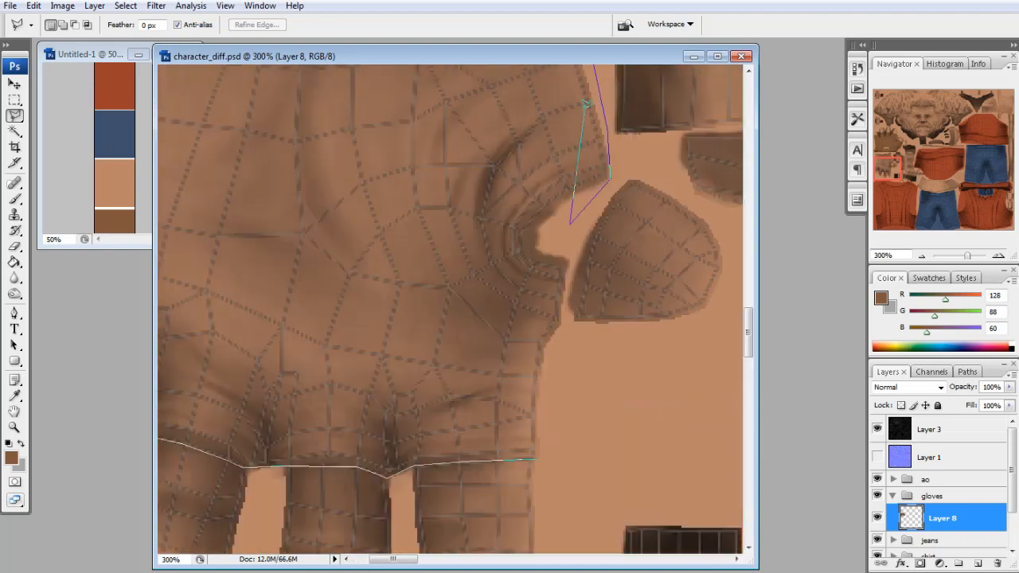
{"action": "left_click", "coordinate": [559, 415]}
{"action": "left_click", "coordinate": [542, 451]}
Fill the selected palm piece with the glove brown on Layer 8, deselect, and hide the Layer 3 wireframe
{"action": "left_click", "coordinate": [15, 215]}
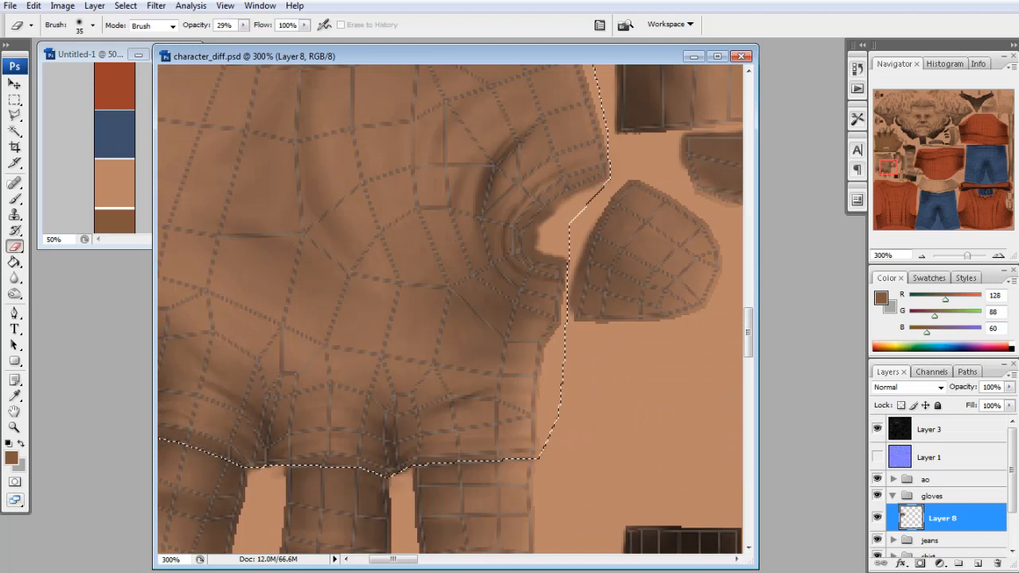
{"action": "left_click", "coordinate": [14, 266]}
{"action": "left_click", "coordinate": [191, 228]}
{"action": "key", "text": "m"}
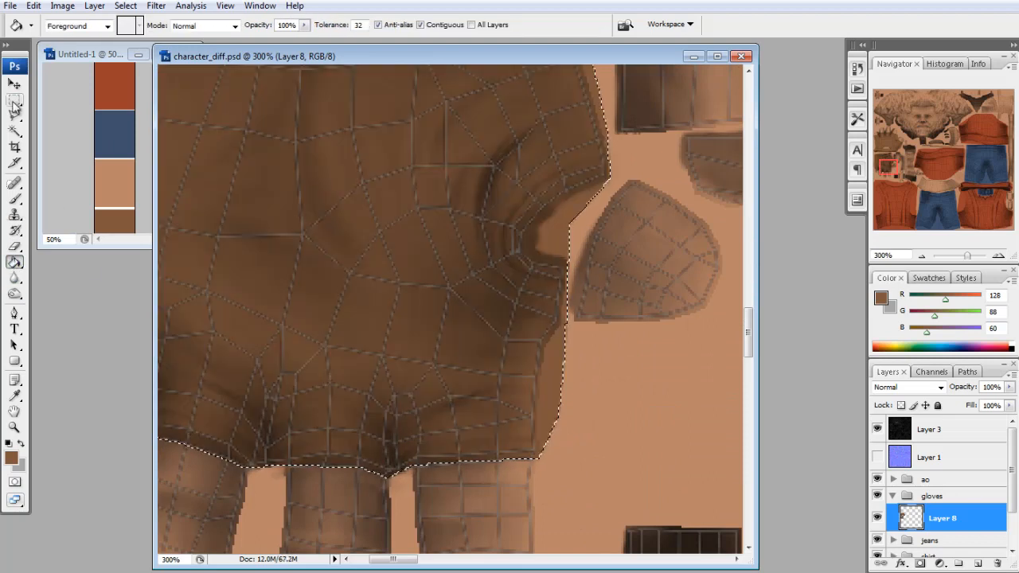
{"action": "key", "text": "ctrl+d"}
{"action": "left_click", "coordinate": [878, 429]}
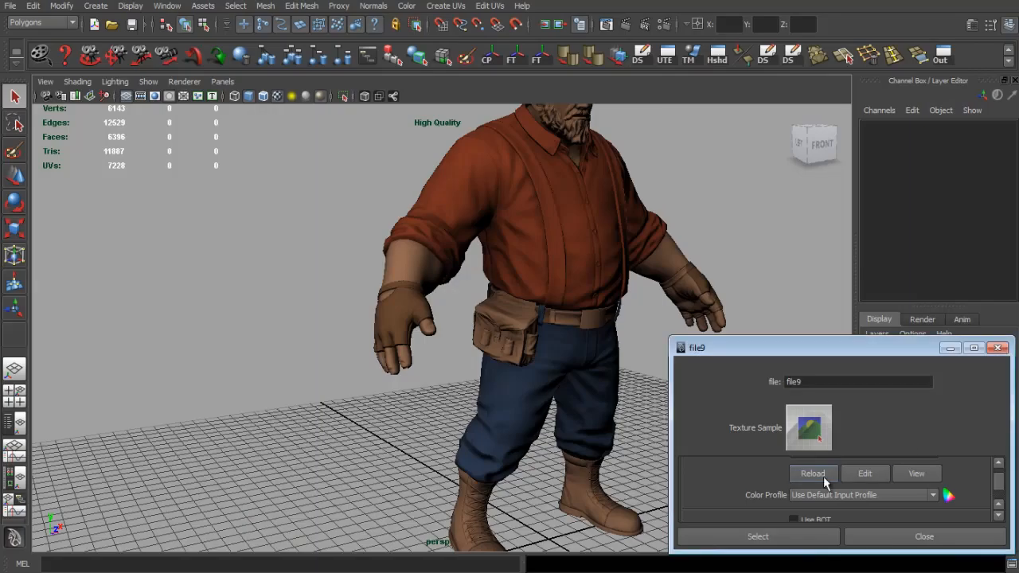
Reload the file9 texture in Maya and examine the brown gloves on the character model from several angles
{"action": "left_click", "coordinate": [813, 473]}
{"action": "scroll", "coordinate": [330, 274], "scroll_direction": "up", "scroll_amount": 3}
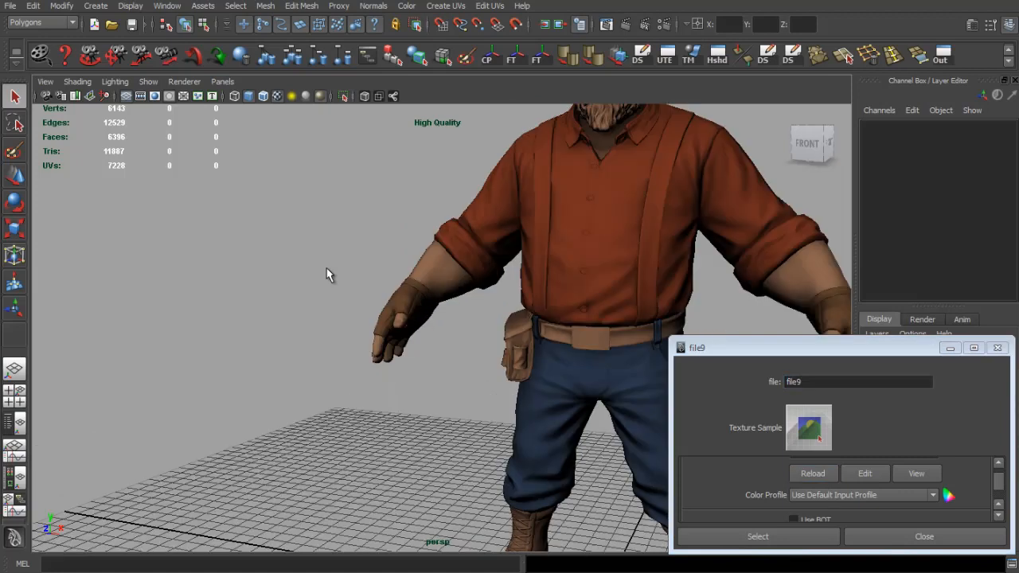
{"action": "left_click_drag", "start_coordinate": [327, 275], "coordinate": [490, 305]}
{"action": "left_click_drag", "start_coordinate": [487, 355], "coordinate": [460, 356]}
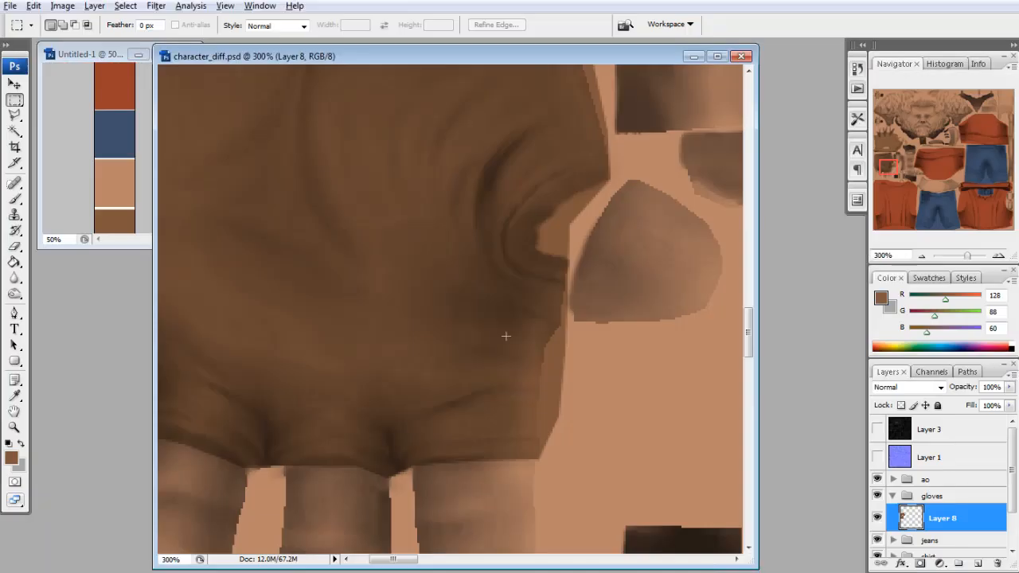
Back in Photoshop, collapse the gloves group and create a layer group named boots above it with an empty layer inside
{"action": "left_click", "coordinate": [893, 496]}
{"action": "left_click", "coordinate": [959, 563]}
{"action": "left_click", "coordinate": [977, 563]}
{"action": "double_click", "coordinate": [939, 496]}
{"action": "type", "text": "boots"}
{"action": "key", "text": "Return"}
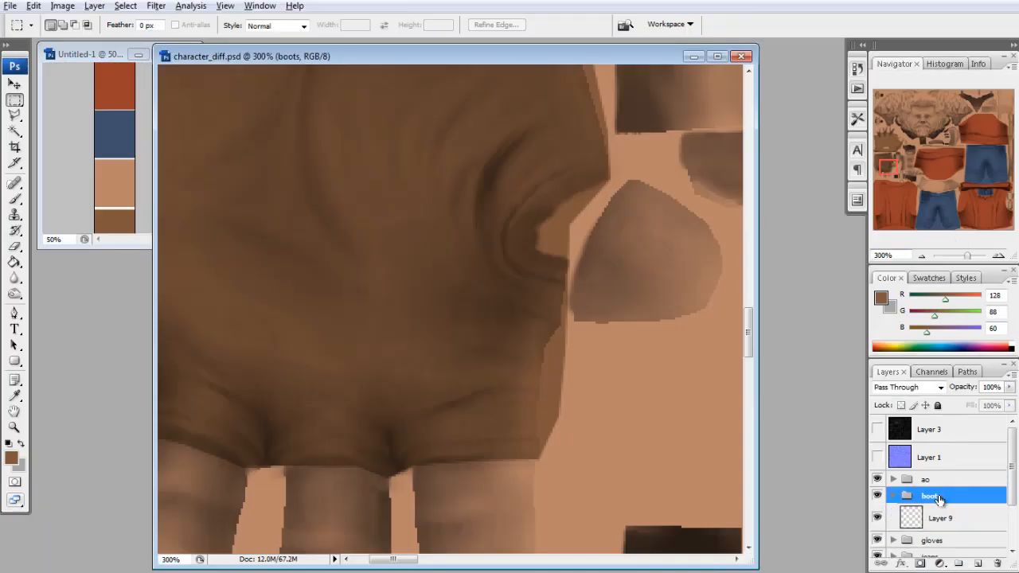
Show the Layer 3 wireframe and lasso the boot sole piece near the texture's upper edge
{"action": "double_click", "coordinate": [922, 256]}
{"action": "left_click", "coordinate": [878, 429]}
{"action": "left_click_drag", "start_coordinate": [896, 137], "coordinate": [1000, 96]}
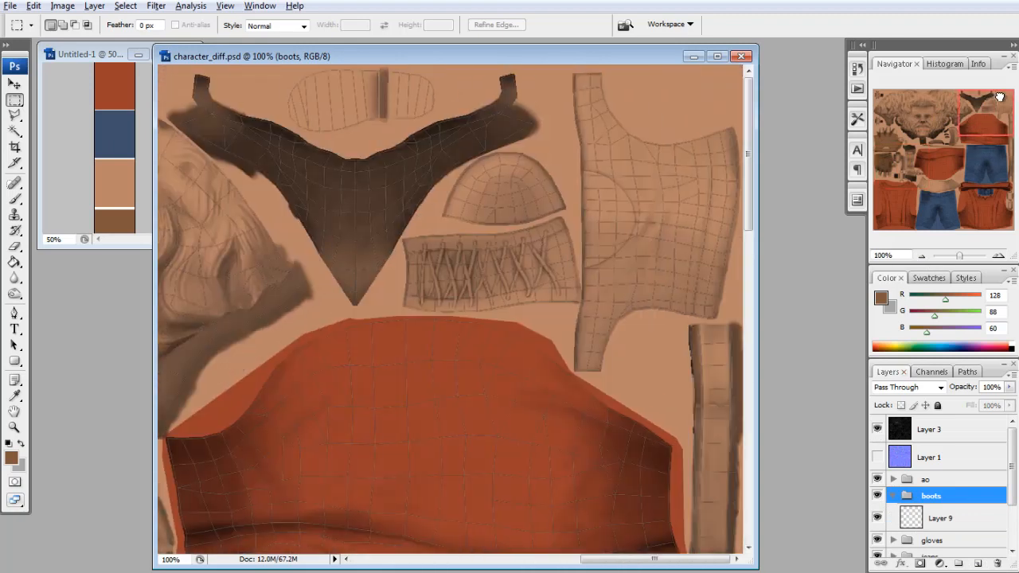
{"action": "left_click", "coordinate": [14, 115]}
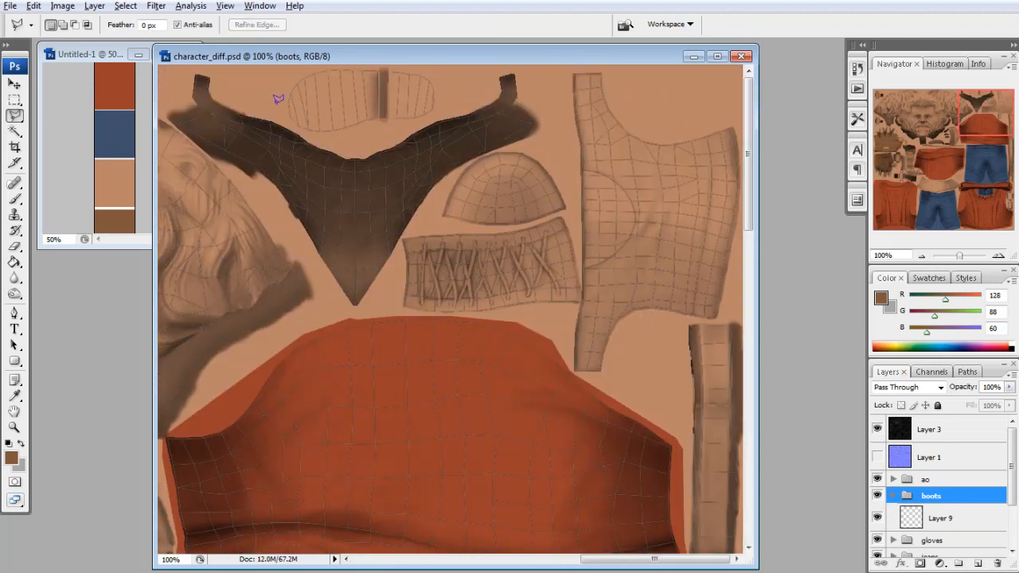
{"action": "left_click_drag", "start_coordinate": [311, 128], "coordinate": [371, 132]}
{"action": "mouse_move", "coordinate": [358, 67]}
{"action": "left_mouse_down"}
{"action": "mouse_move", "coordinate": [282, 66]}
{"action": "mouse_move", "coordinate": [269, 93]}
{"action": "mouse_move", "coordinate": [298, 67]}
{"action": "mouse_move", "coordinate": [273, 102]}
{"action": "left_mouse_up"}
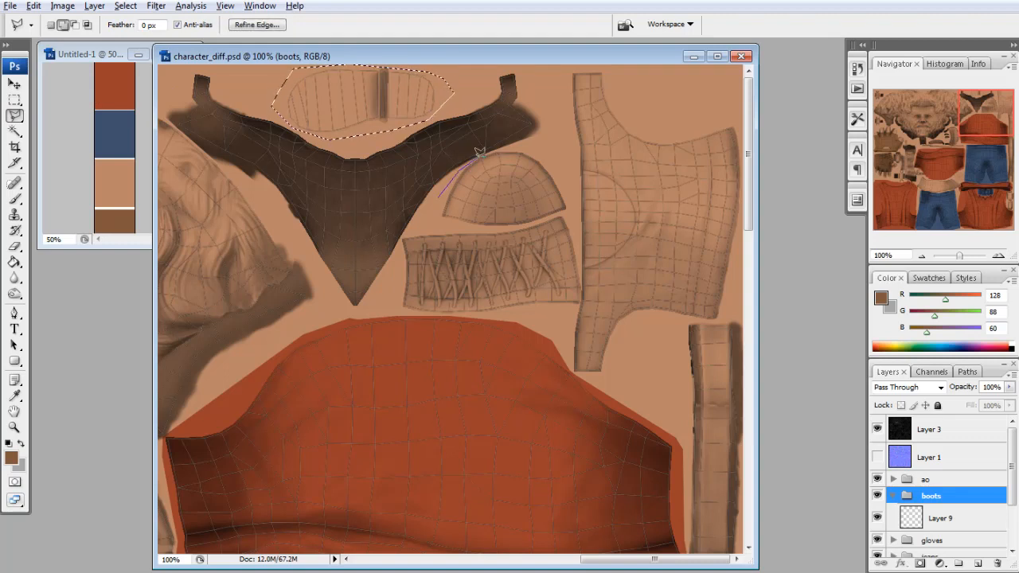
Add the boot's toe cap, laced panel and large upper piece to the selection with a loose lasso outline
{"action": "mouse_move", "coordinate": [562, 67]}
{"action": "left_mouse_down"}
{"action": "mouse_move", "coordinate": [606, 65]}
{"action": "mouse_move", "coordinate": [752, 109]}
{"action": "mouse_move", "coordinate": [757, 223]}
{"action": "left_mouse_up"}
{"action": "mouse_move", "coordinate": [692, 320]}
{"action": "left_mouse_down"}
{"action": "mouse_move", "coordinate": [615, 371]}
{"action": "mouse_move", "coordinate": [587, 375]}
{"action": "left_mouse_up"}
{"action": "left_click_drag", "start_coordinate": [541, 322], "coordinate": [393, 307]}
{"action": "left_click_drag", "start_coordinate": [396, 242], "coordinate": [403, 231]}
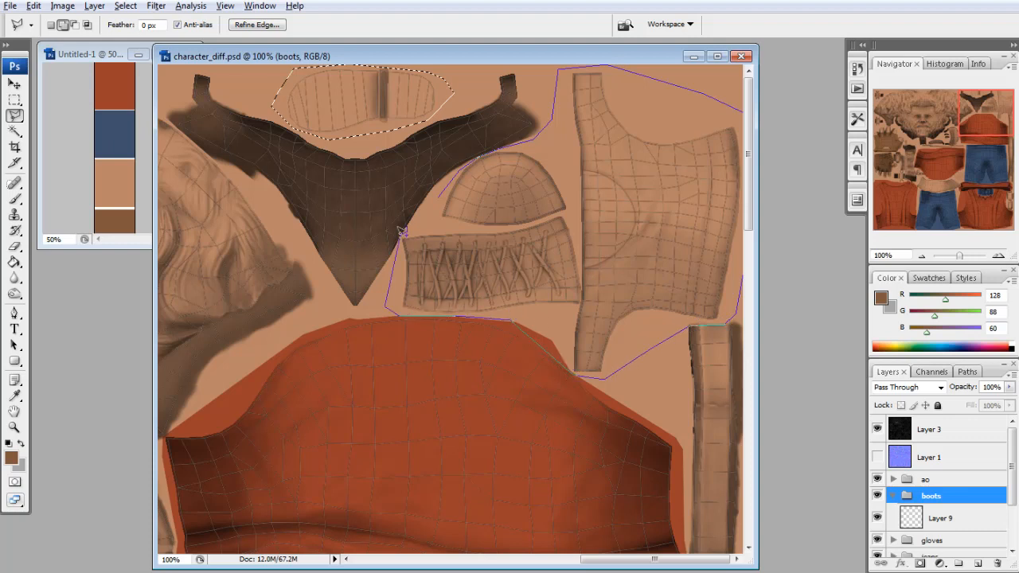
{"action": "left_click_drag", "start_coordinate": [438, 194], "coordinate": [442, 190]}
Fill the selected boot pieces with the brown on Layer 9, deselect, and hide the Layer 3 wireframe
{"action": "key", "text": "s"}
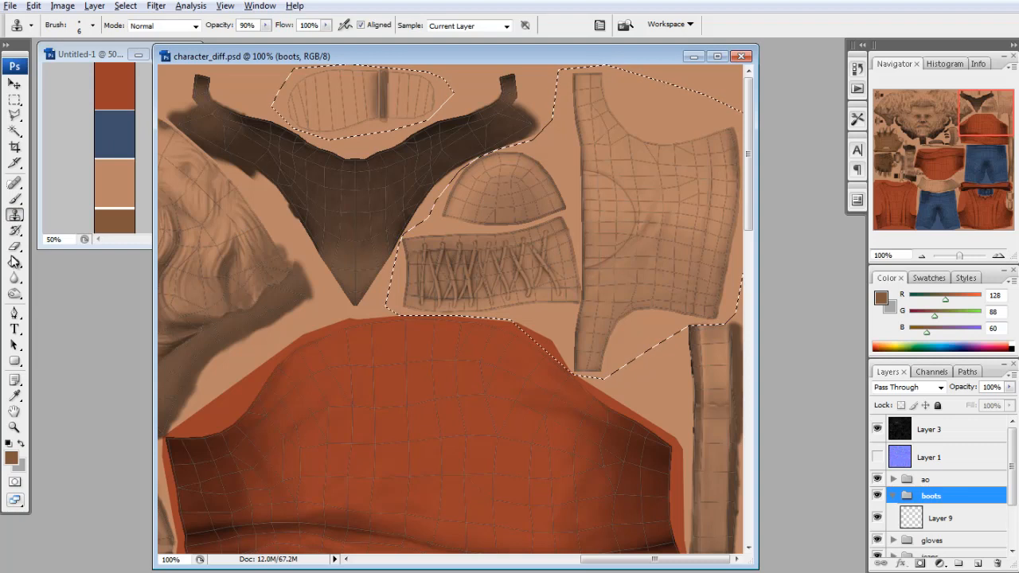
{"action": "key", "text": "g"}
{"action": "left_click", "coordinate": [526, 245]}
{"action": "left_click", "coordinate": [519, 216]}
{"action": "key", "text": "alt+bracketleft"}
{"action": "left_click", "coordinate": [512, 232]}
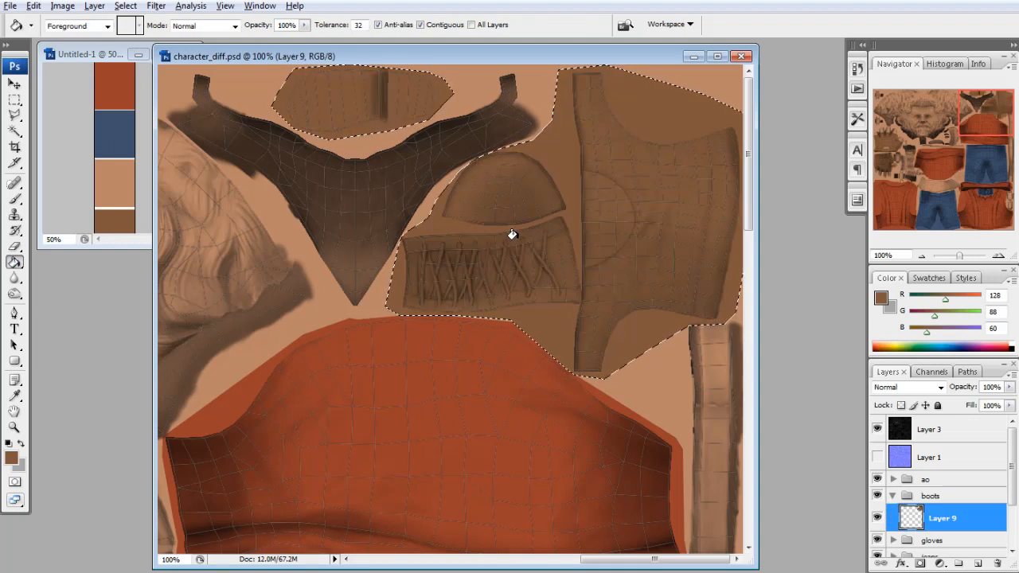
{"action": "key", "text": "m"}
{"action": "key", "text": "ctrl+d"}
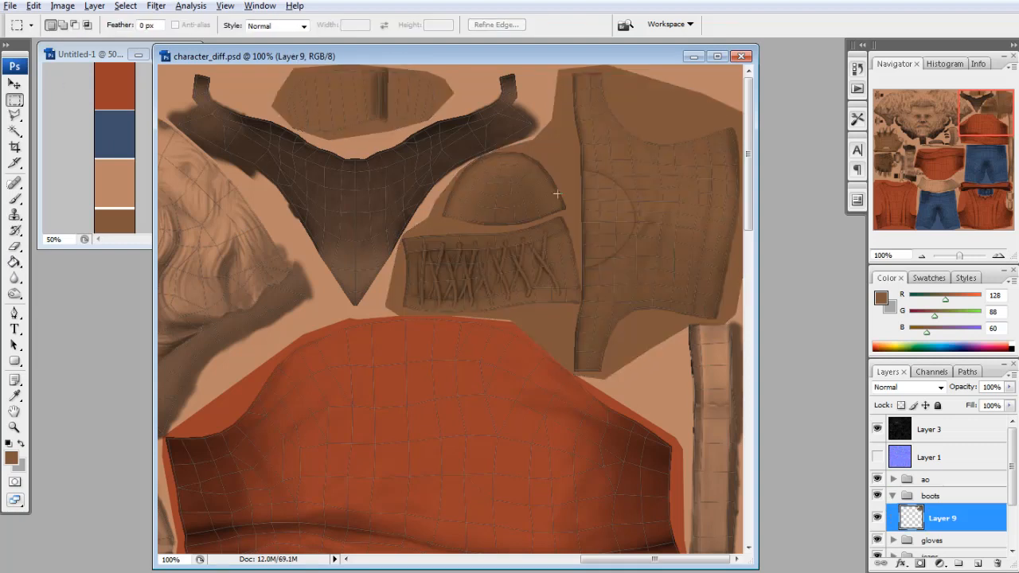
{"action": "left_click", "coordinate": [877, 429]}
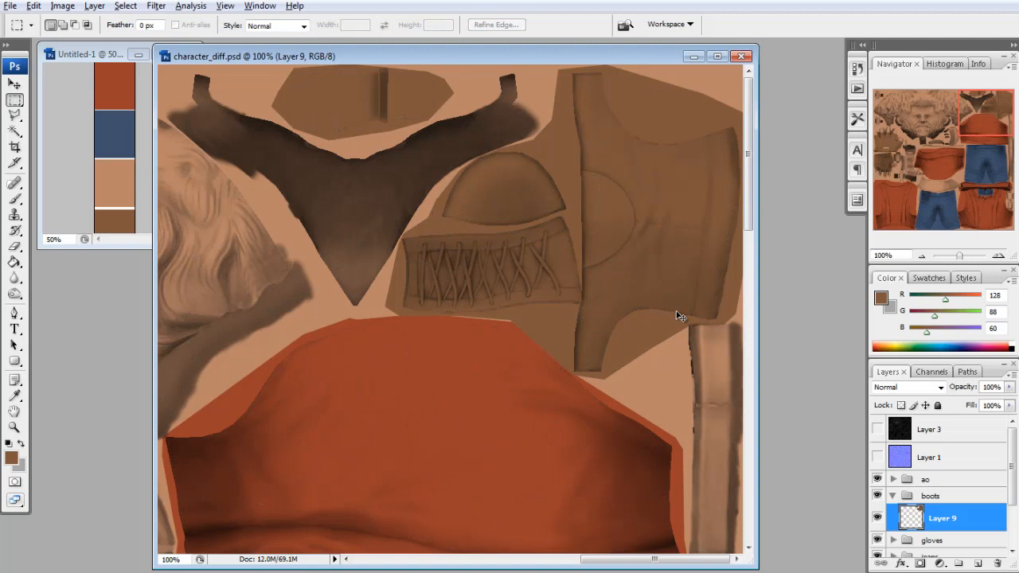
Switch to Maya, reload the file9 texture and examine the boots on the character model
{"action": "left_click_drag", "start_coordinate": [752, 359], "coordinate": [751, 359]}
{"action": "left_click", "coordinate": [672, 349]}
{"action": "key", "text": "alt+Tab"}
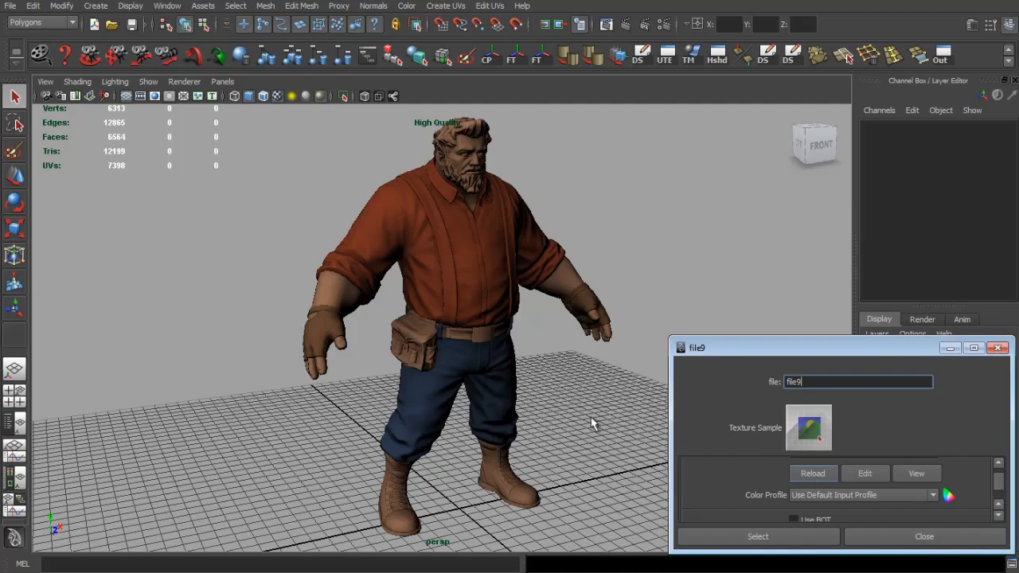
{"action": "left_click_drag", "start_coordinate": [533, 401], "coordinate": [342, 235]}
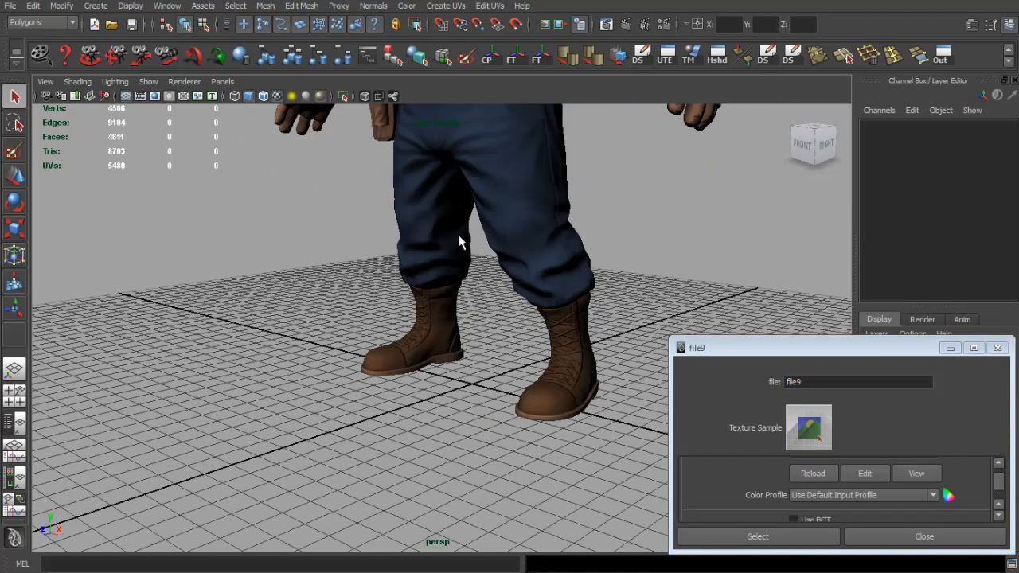
{"action": "left_click_drag", "start_coordinate": [460, 237], "coordinate": [430, 289]}
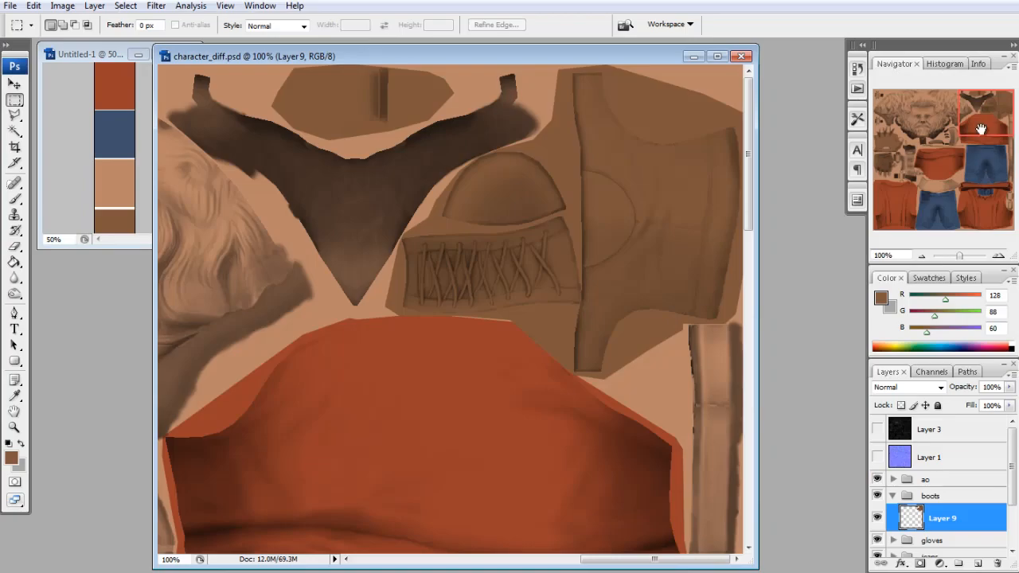
Back in Photoshop, show the Layer 3 wireframe and lasso the long, thin sole-edge strip above the red shirt piece
{"action": "left_click", "coordinate": [15, 115]}
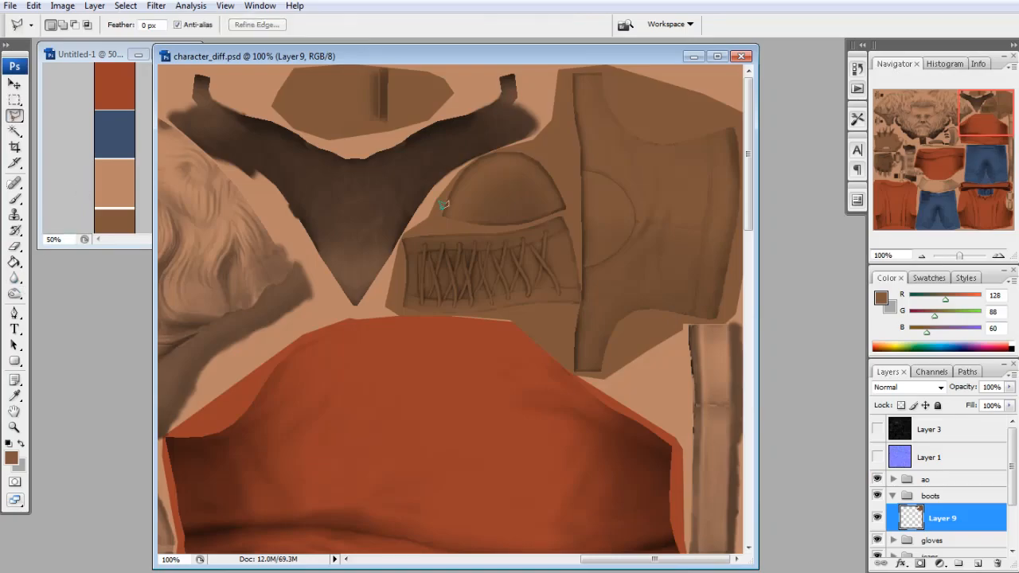
{"action": "mouse_move", "coordinate": [963, 131]}
{"action": "left_mouse_down"}
{"action": "mouse_move", "coordinate": [924, 172]}
{"action": "mouse_move", "coordinate": [952, 147]}
{"action": "left_mouse_up"}
{"action": "left_click", "coordinate": [877, 431]}
{"action": "key", "text": "ctrl+plus"}
{"action": "mouse_move", "coordinate": [720, 275]}
{"action": "left_mouse_down"}
{"action": "mouse_move", "coordinate": [591, 329]}
{"action": "mouse_move", "coordinate": [180, 324]}
{"action": "mouse_move", "coordinate": [258, 319]}
{"action": "mouse_move", "coordinate": [167, 312]}
{"action": "mouse_move", "coordinate": [277, 311]}
{"action": "left_mouse_up"}
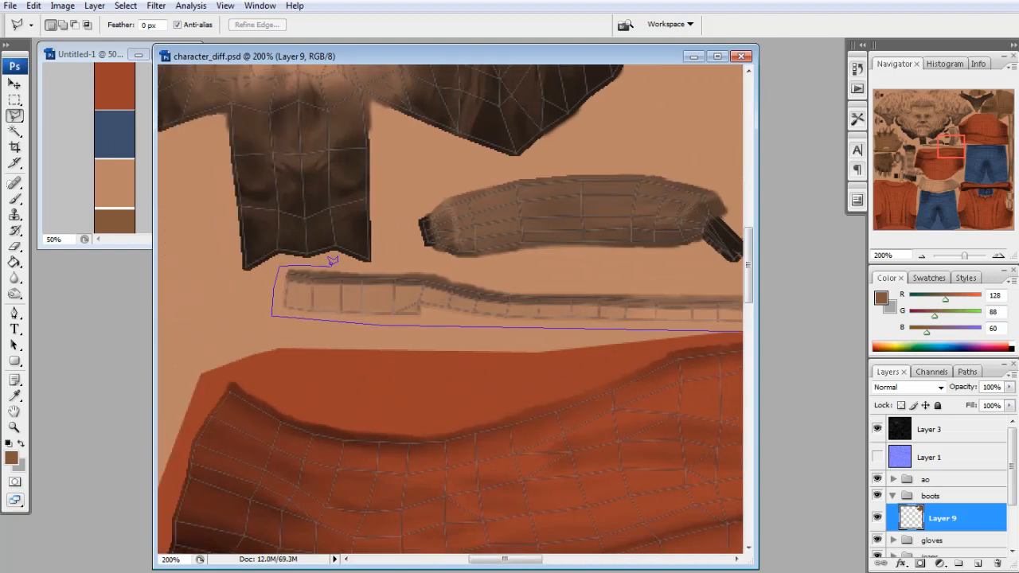
{"action": "mouse_move", "coordinate": [333, 261]}
{"action": "left_mouse_down"}
{"action": "mouse_move", "coordinate": [613, 277]}
{"action": "mouse_move", "coordinate": [584, 286]}
{"action": "left_mouse_up"}
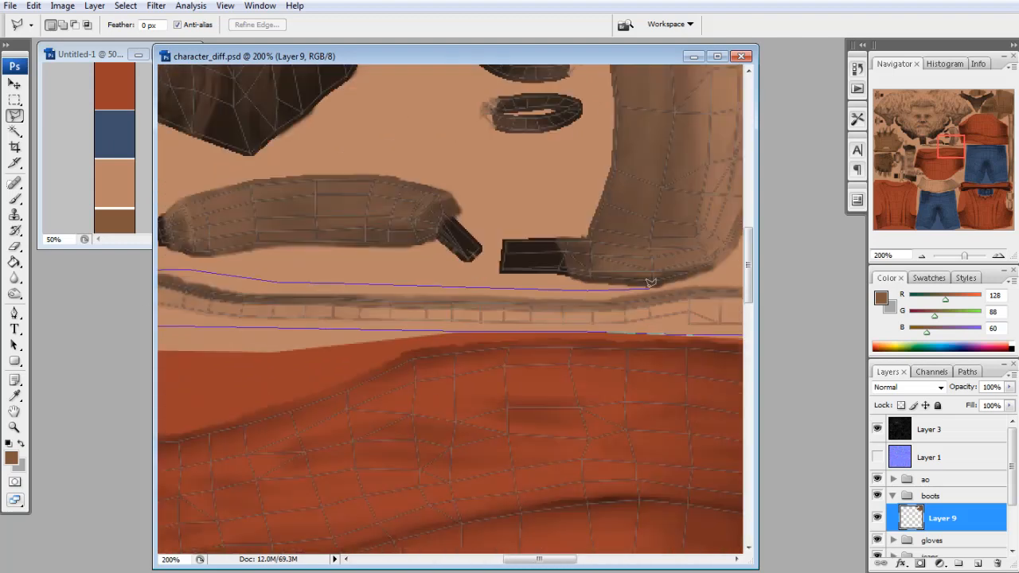
{"action": "mouse_move", "coordinate": [650, 282]}
{"action": "left_mouse_down"}
{"action": "mouse_move", "coordinate": [717, 274]}
{"action": "mouse_move", "coordinate": [648, 278]}
{"action": "mouse_move", "coordinate": [707, 273]}
{"action": "left_mouse_up"}
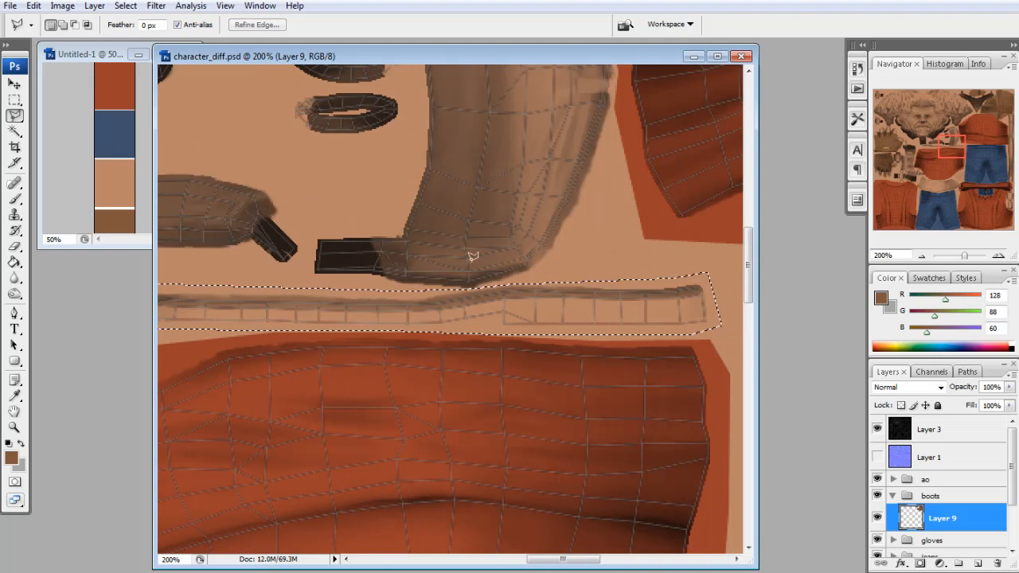
Fill the selected sole-edge strip with the boot brown on Layer 9 and deselect
{"action": "key", "text": "g"}
{"action": "left_click", "coordinate": [371, 291]}
{"action": "key", "text": "ctrl+d"}
{"action": "key", "text": "m"}
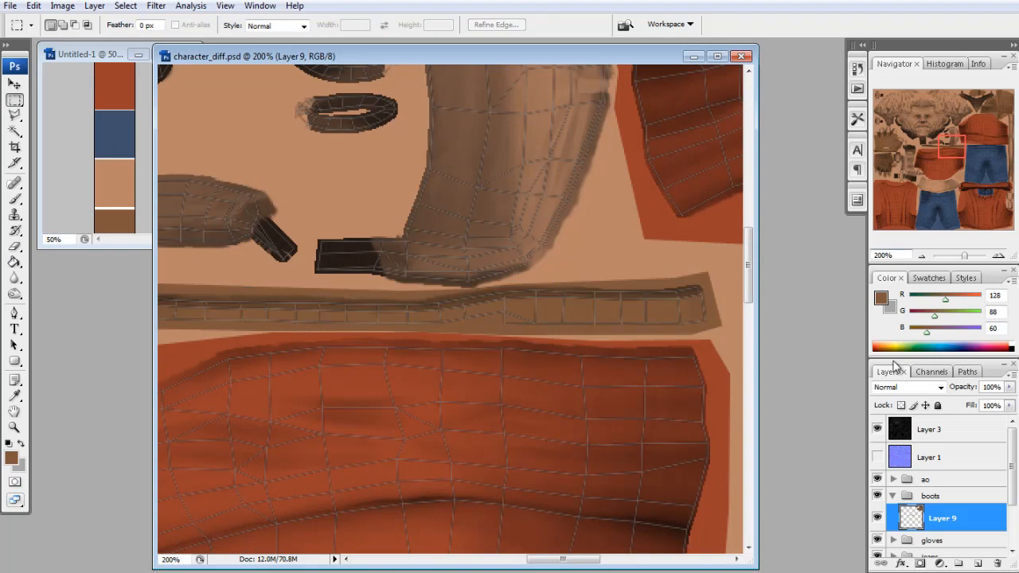
Reload the file9 texture in Maya, examine the boots' laces and sole edges up close, and return to Photoshop
{"action": "key", "text": "alt+Tab"}
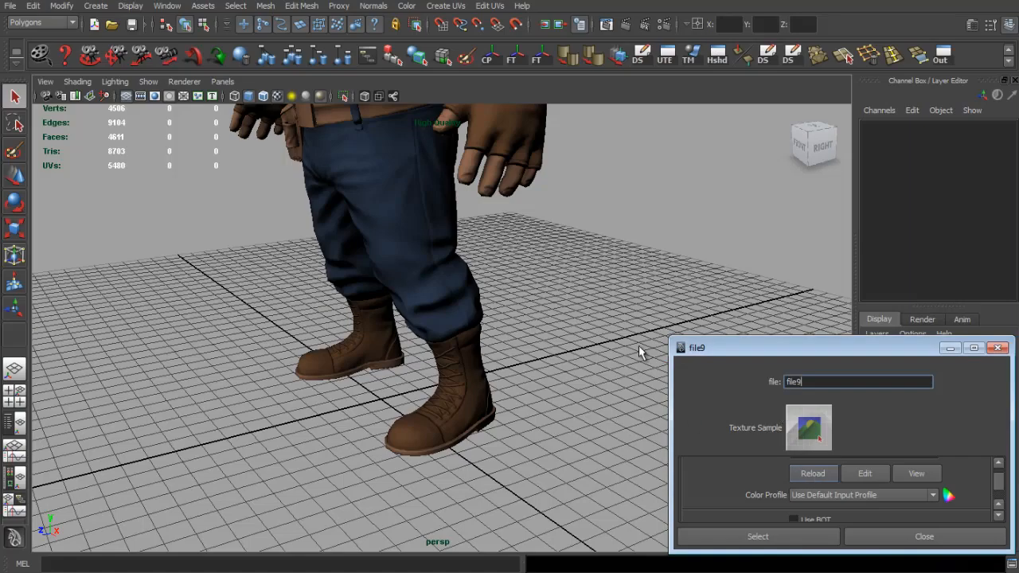
{"action": "left_click_drag", "start_coordinate": [517, 359], "coordinate": [451, 306]}
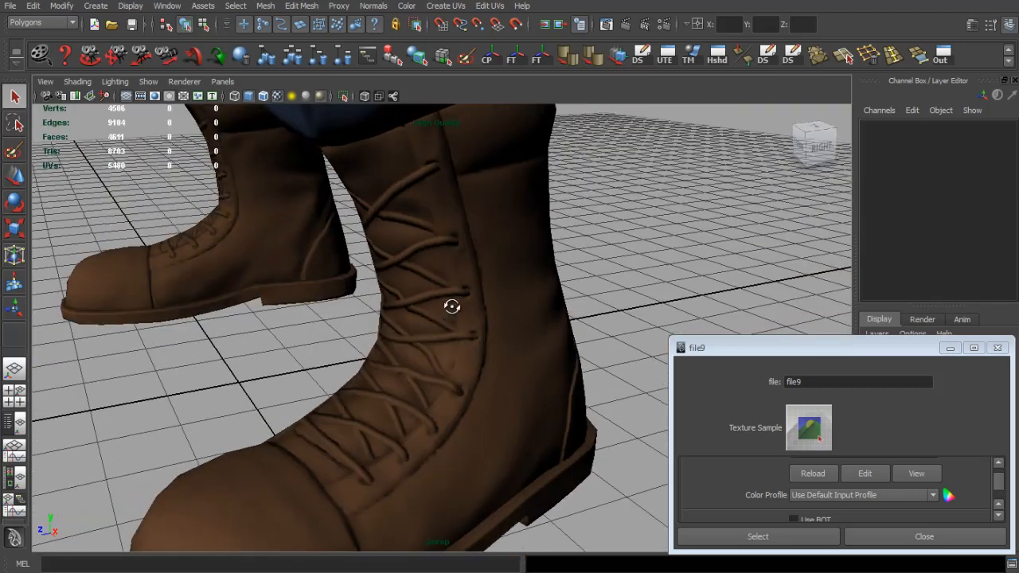
{"action": "key", "text": "alt+Tab"}
Create a new layer above Layer 9 for the boot laces and set the brush's foreground colour to 211d1b
{"action": "left_click_drag", "start_coordinate": [940, 159], "coordinate": [987, 111]}
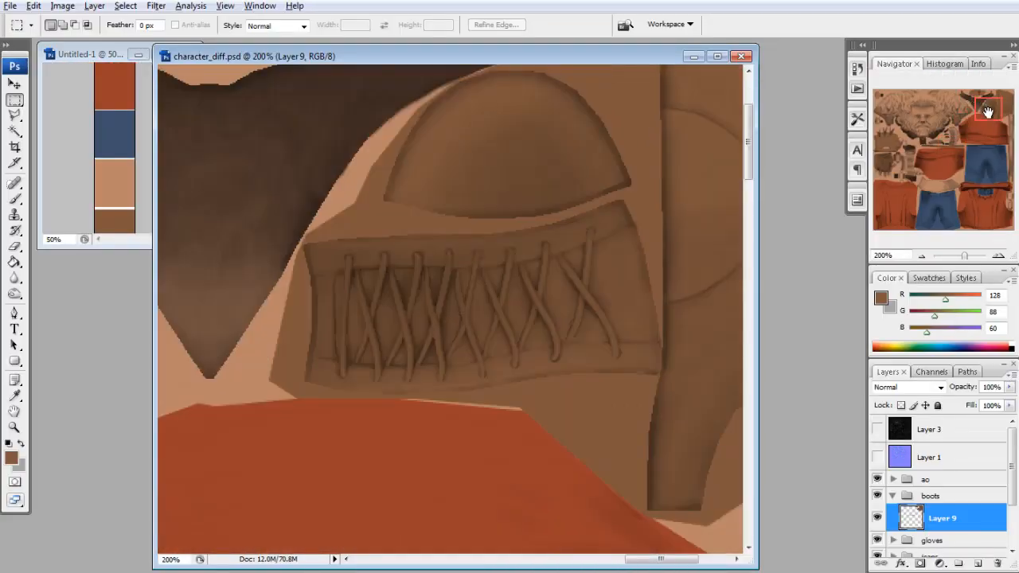
{"action": "left_click", "coordinate": [998, 255]}
{"action": "left_click", "coordinate": [977, 563]}
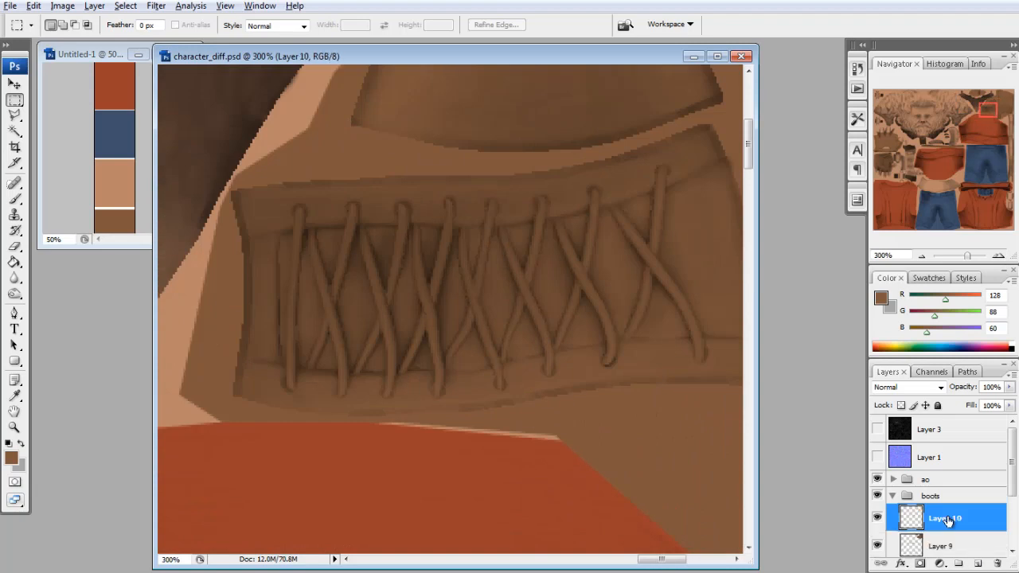
{"action": "left_click", "coordinate": [15, 199]}
{"action": "left_click", "coordinate": [11, 458]}
{"action": "left_click", "coordinate": [224, 266]}
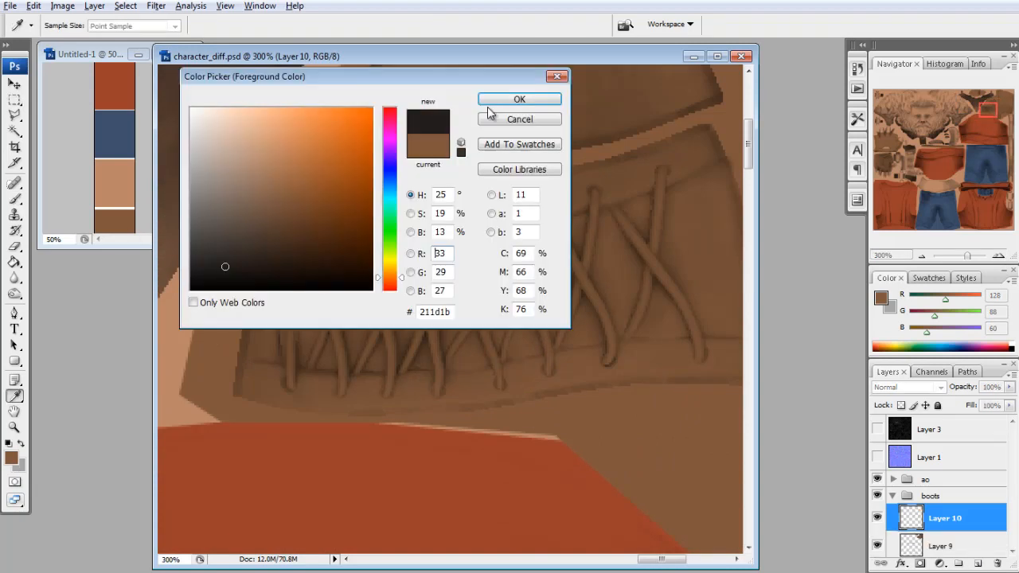
{"action": "left_click", "coordinate": [519, 99]}
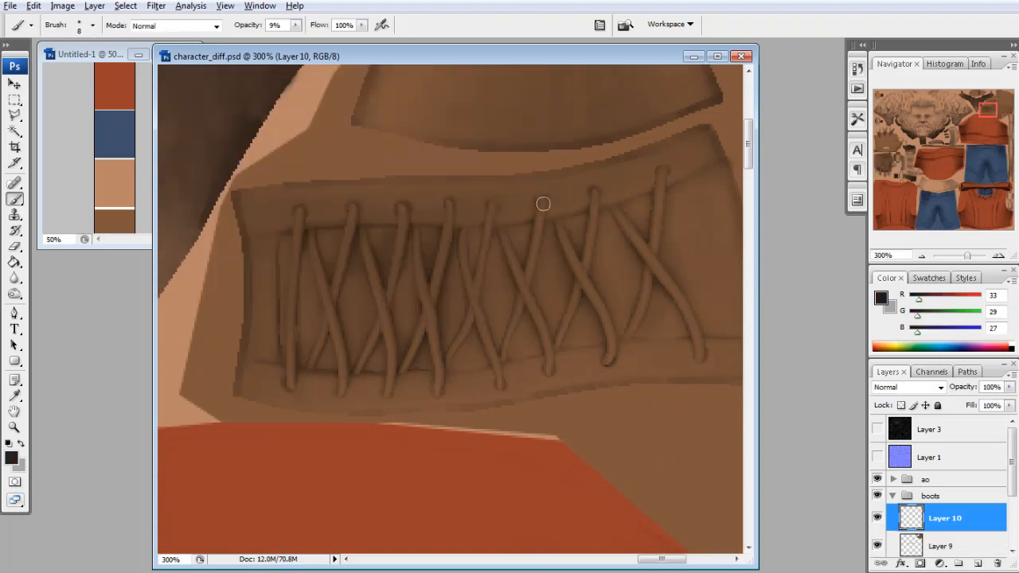
Try painting a boot lace with the dark brush at 100% opacity, and undo the stroke
{"action": "left_click", "coordinate": [295, 24]}
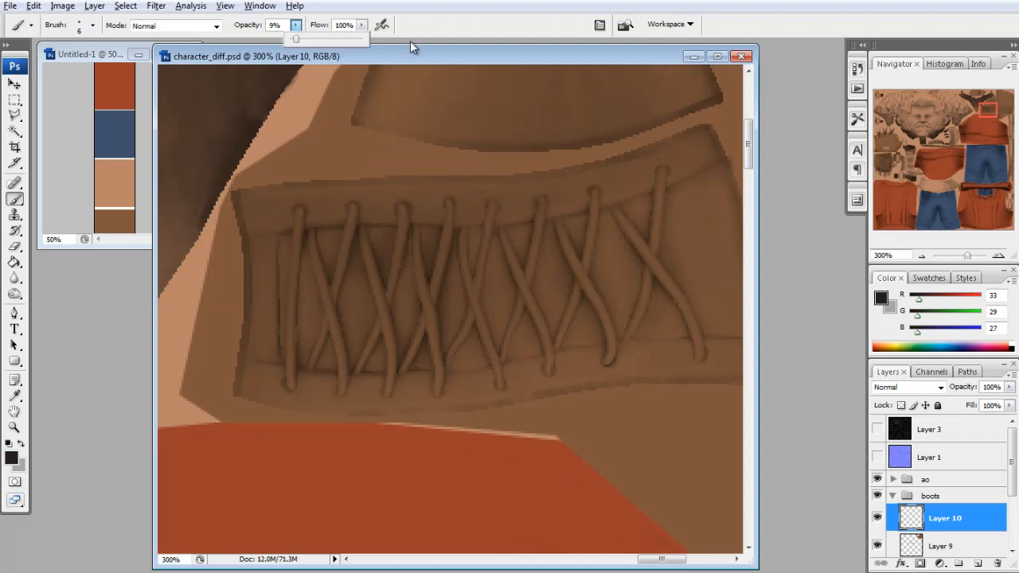
{"action": "left_click_drag", "start_coordinate": [364, 41], "coordinate": [383, 50]}
{"action": "left_click_drag", "start_coordinate": [541, 202], "coordinate": [515, 316]}
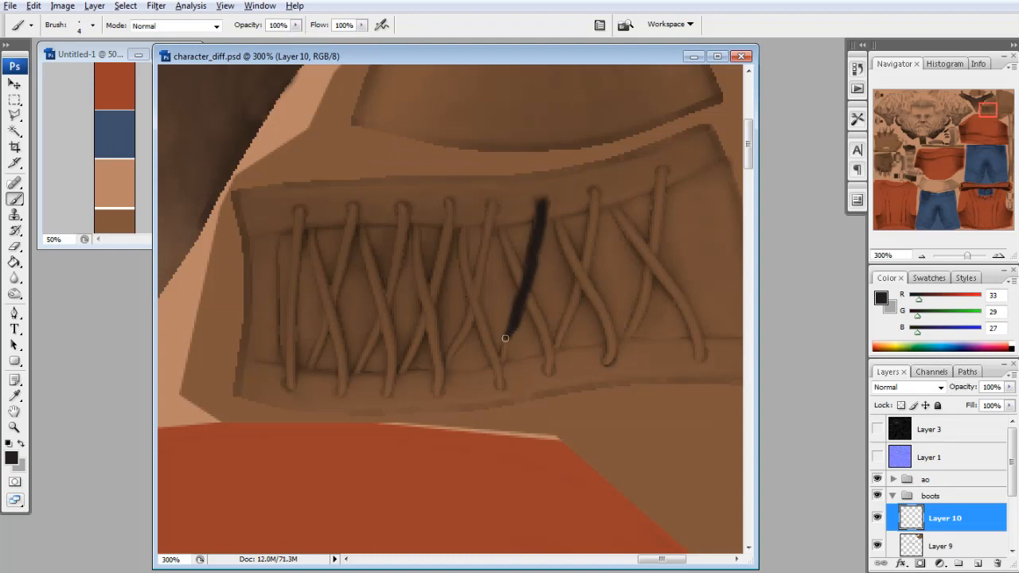
{"action": "key", "text": "ctrl+alt+z"}
{"action": "key", "text": "ctrl+alt+z"}
Try selecting the boot laces on the ao layer with the Magic Wand at tolerance 20, and clear the selection
{"action": "key", "text": "w"}
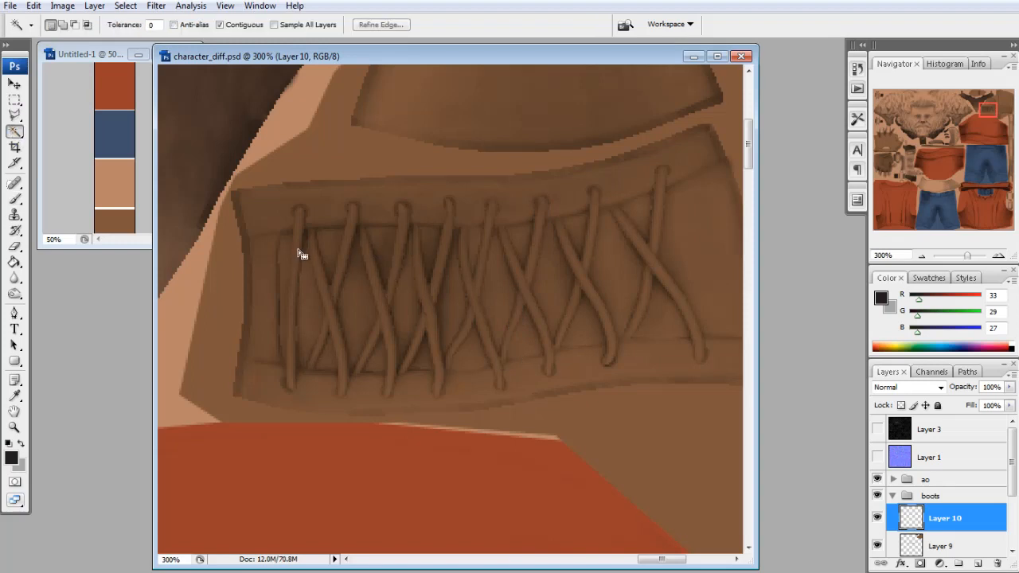
{"action": "key", "text": "alt+bracketleft"}
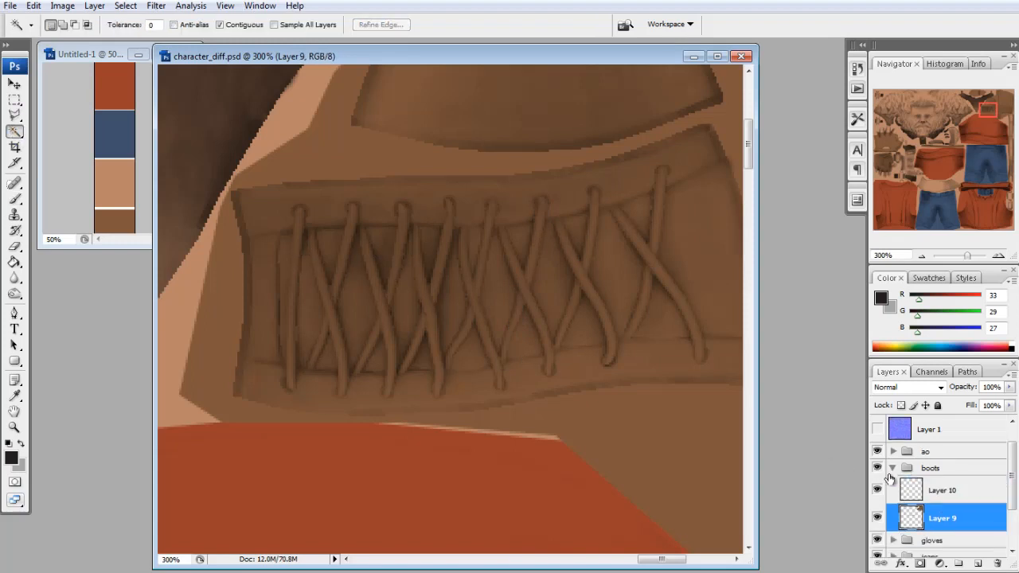
{"action": "left_click", "coordinate": [893, 451]}
{"action": "left_click", "coordinate": [907, 473]}
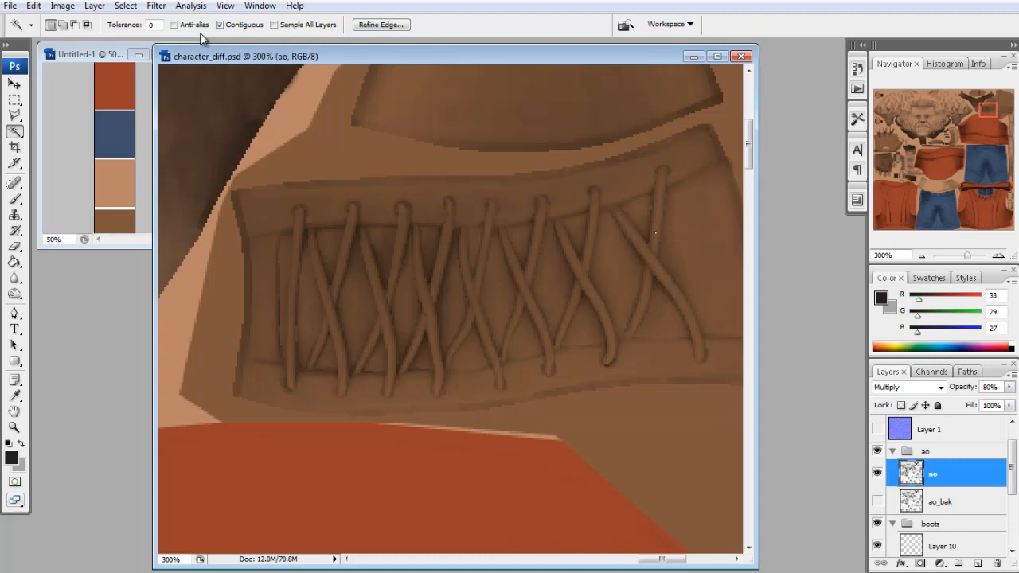
{"action": "left_click", "coordinate": [660, 212]}
{"action": "left_click", "coordinate": [655, 252], "text": "shift"}
{"action": "scroll", "coordinate": [592, 222], "scroll_direction": "down", "scroll_amount": 1}
{"action": "left_click", "coordinate": [591, 222]}
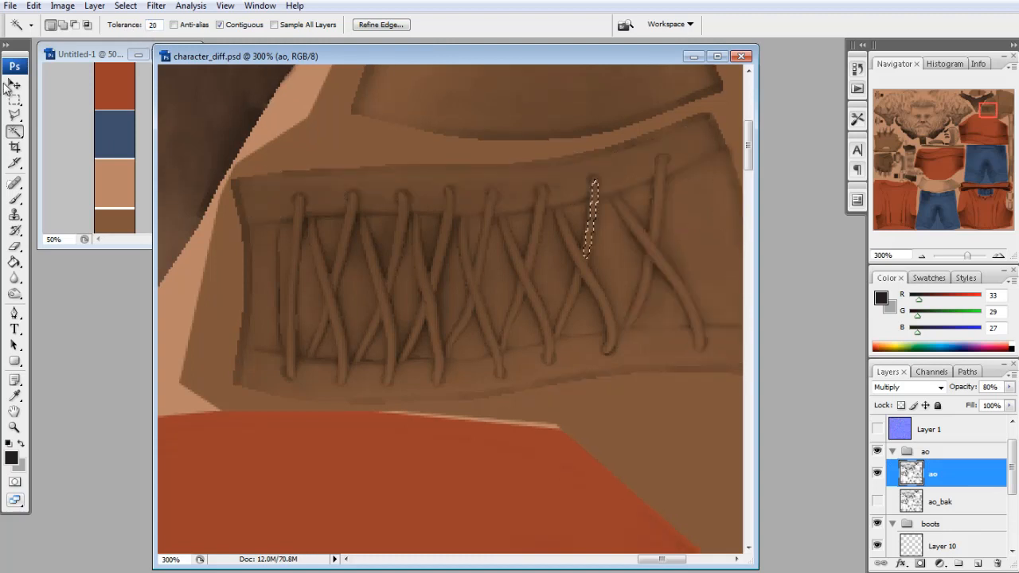
{"action": "left_click", "coordinate": [14, 99]}
{"action": "left_click", "coordinate": [332, 171]}
Collapse the ao group, duplicate Layer 9 in the boots group, and hide the original Layer 9
{"action": "left_click", "coordinate": [14, 115]}
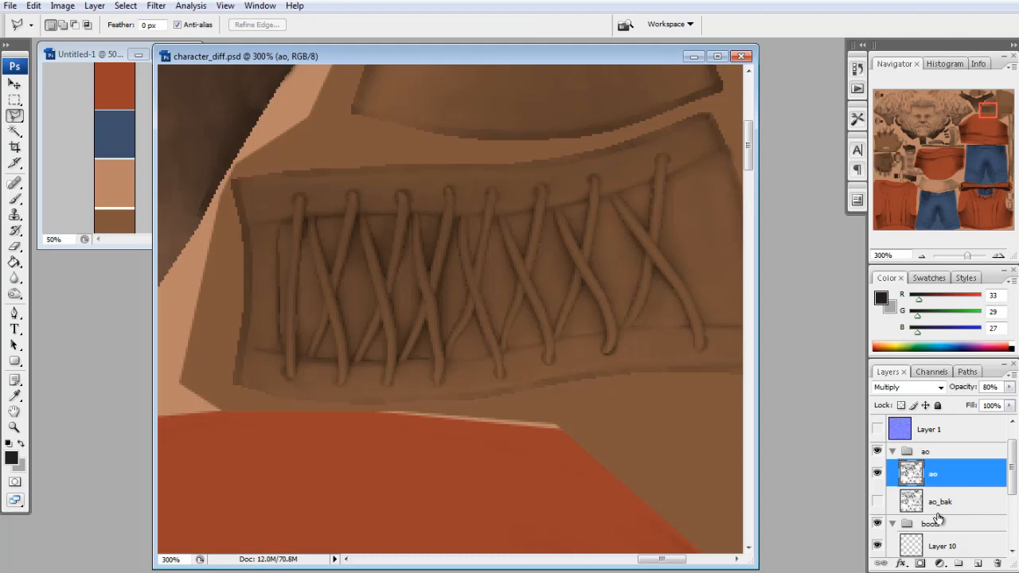
{"action": "left_click", "coordinate": [893, 451]}
{"action": "left_click", "coordinate": [953, 517]}
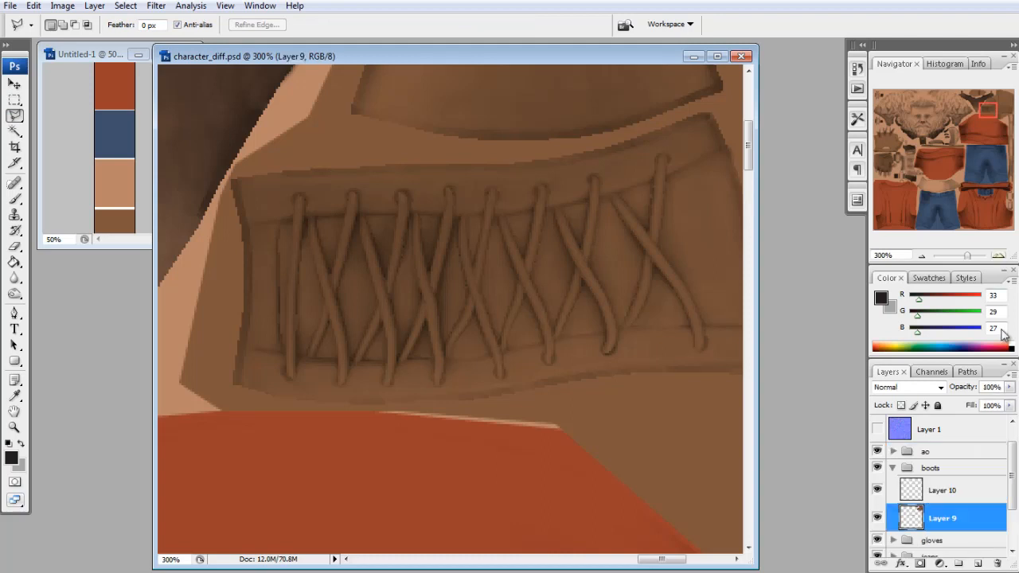
{"action": "right_click", "coordinate": [953, 515]}
{"action": "left_click", "coordinate": [975, 230]}
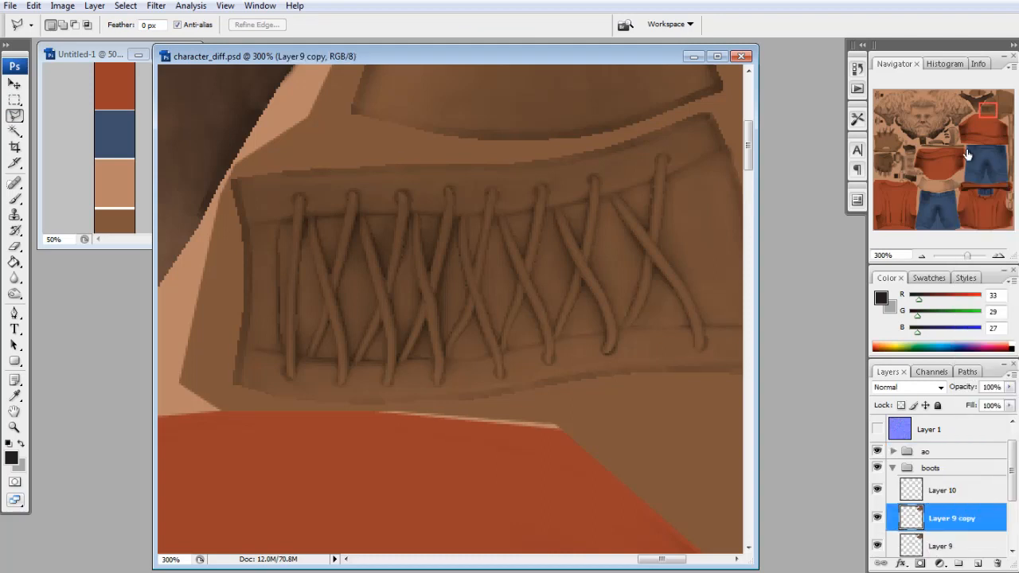
{"action": "left_click", "coordinate": [875, 546]}
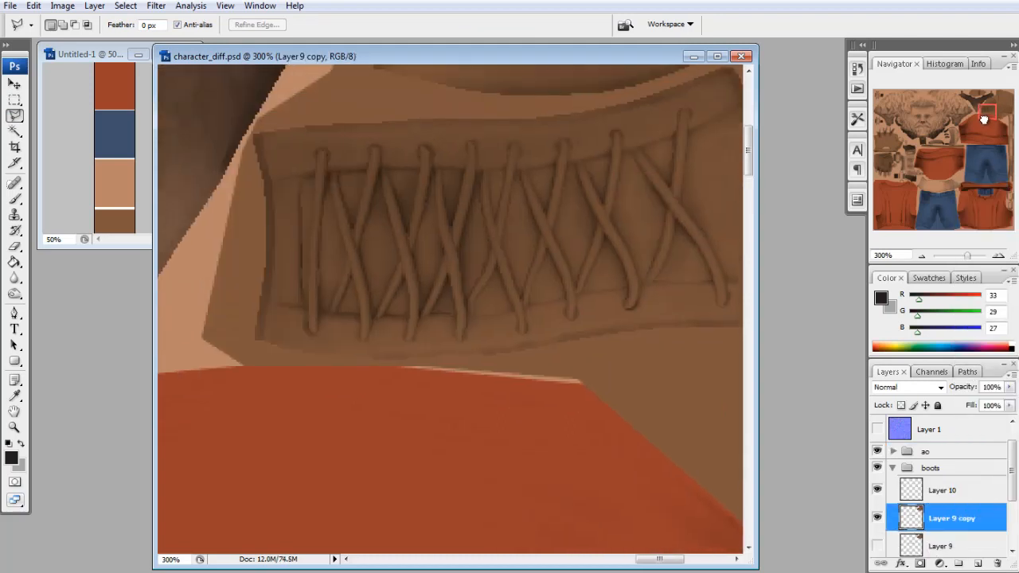
Lasso the boot panel area beyond the last crossed lace, delete it from Layer 9 copy, and deselect
{"action": "scroll", "coordinate": [955, 540], "scroll_direction": "down", "scroll_amount": 1}
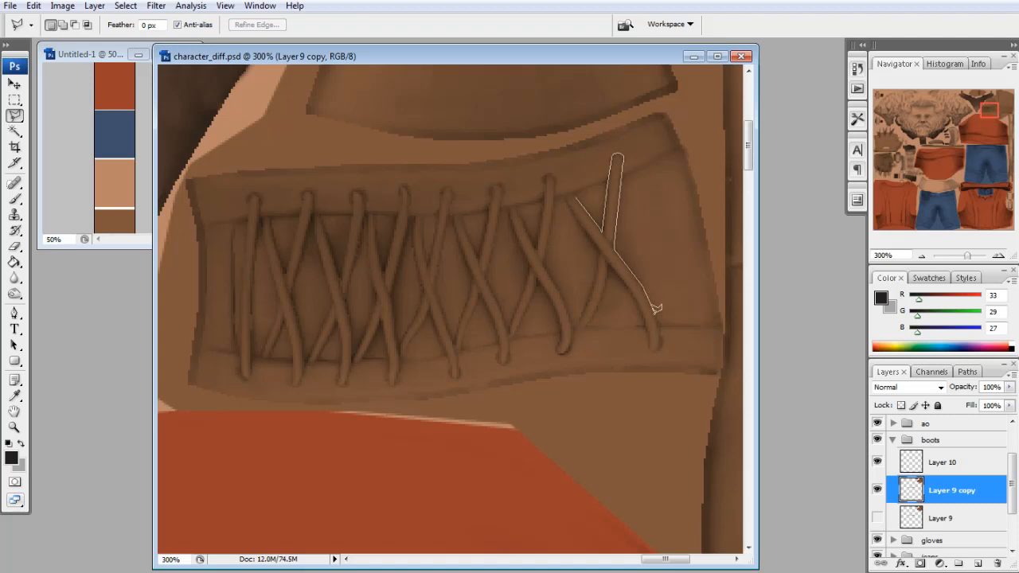
{"action": "left_click", "coordinate": [723, 390]}
{"action": "left_click", "coordinate": [709, 173]}
{"action": "left_click", "coordinate": [625, 98]}
{"action": "left_click", "coordinate": [516, 125]}
{"action": "left_click", "coordinate": [541, 191]}
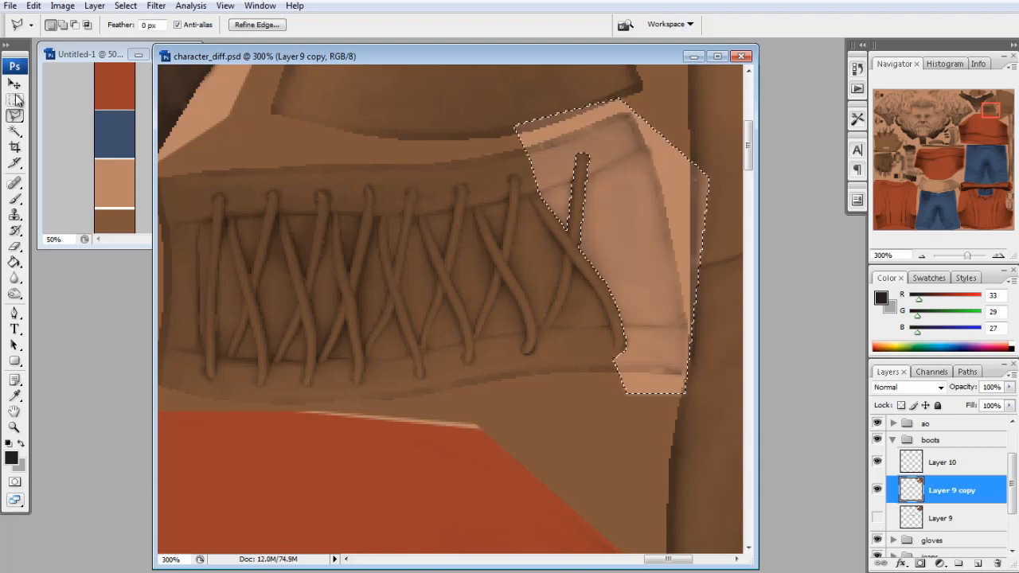
{"action": "key", "text": "ctrl+d"}
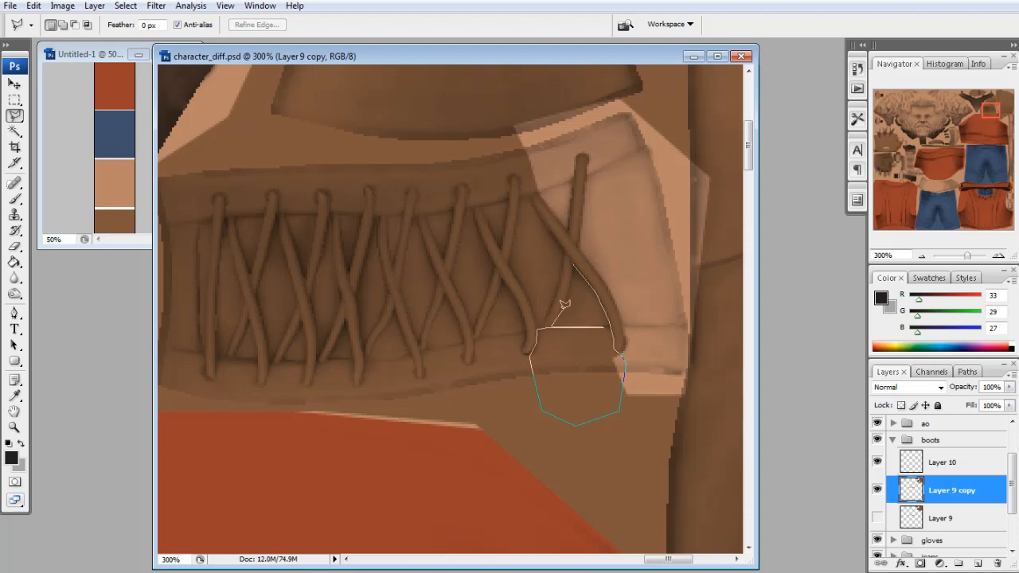
Lasso the boot panel area between the lower ends of the last two laces, delete it from Layer 9 copy, and deselect
{"action": "left_click", "coordinate": [576, 261]}
{"action": "key", "text": "Delete"}
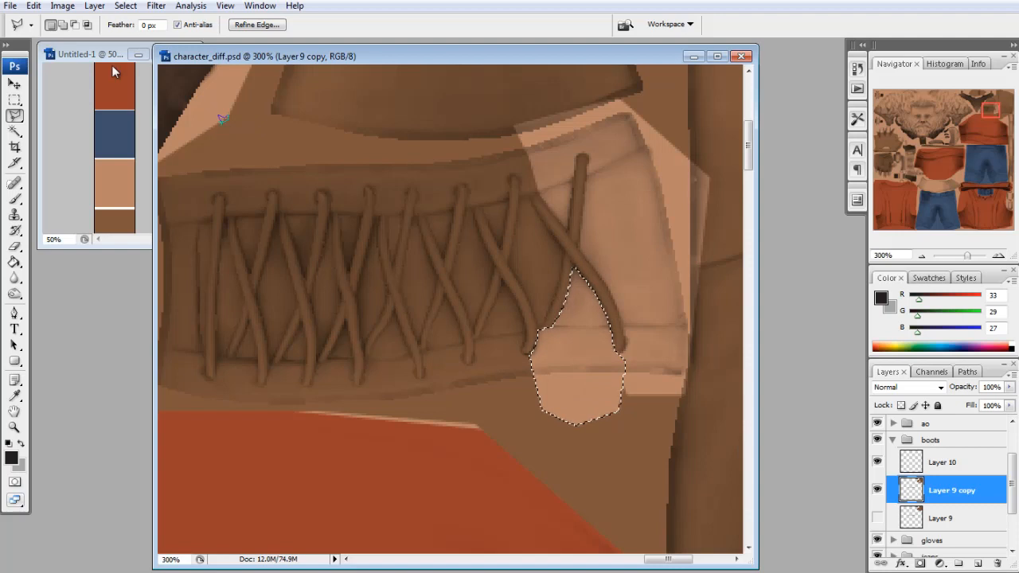
{"action": "left_click", "coordinate": [15, 100]}
{"action": "left_click", "coordinate": [197, 275]}
{"action": "left_click", "coordinate": [15, 214]}
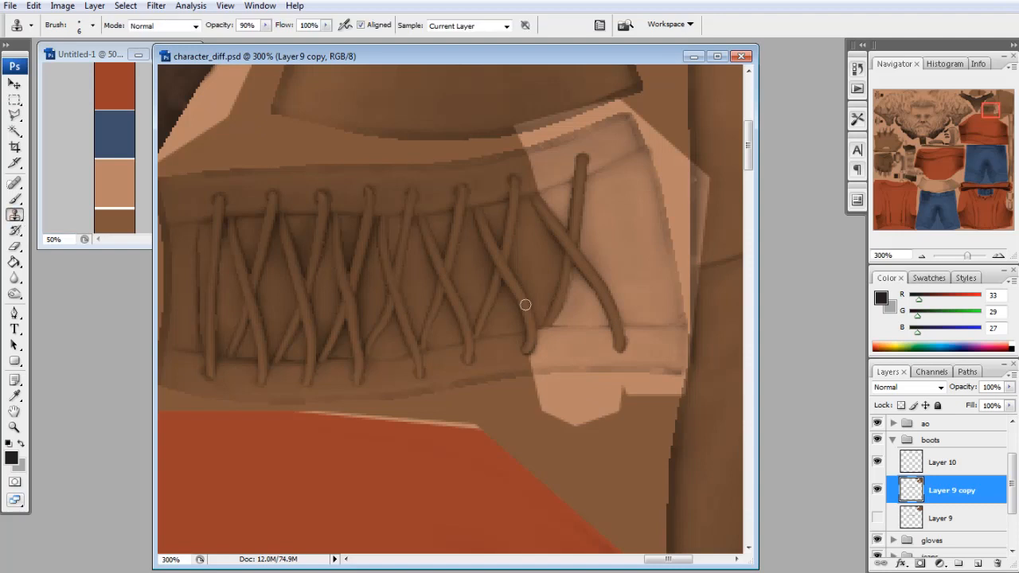
Lasso the diamond-shaped gap between the last two crossed laces, delete it from Layer 9 copy, and deselect
{"action": "left_click", "coordinate": [16, 117]}
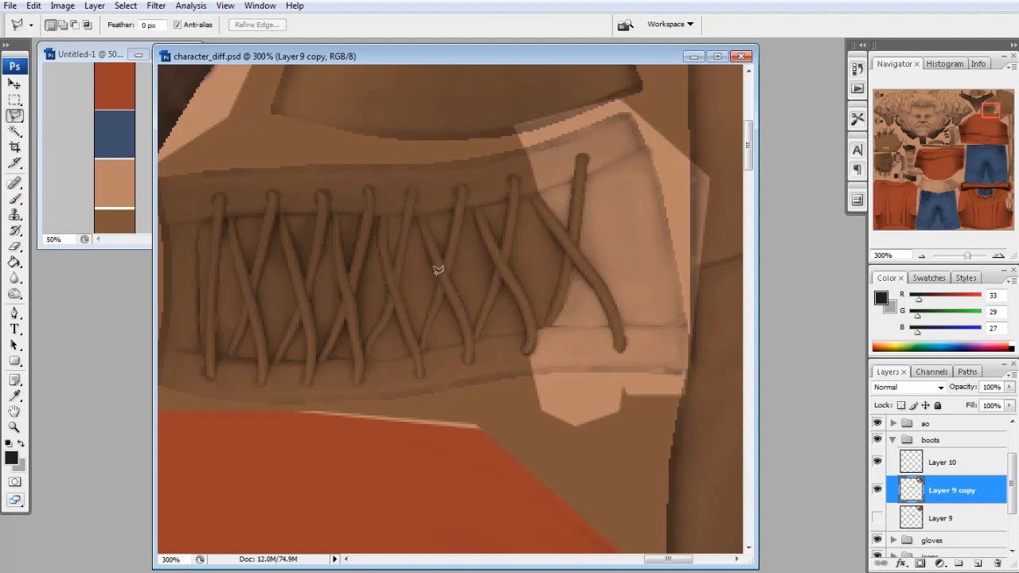
{"action": "left_click_drag", "start_coordinate": [988, 118], "coordinate": [986, 114]}
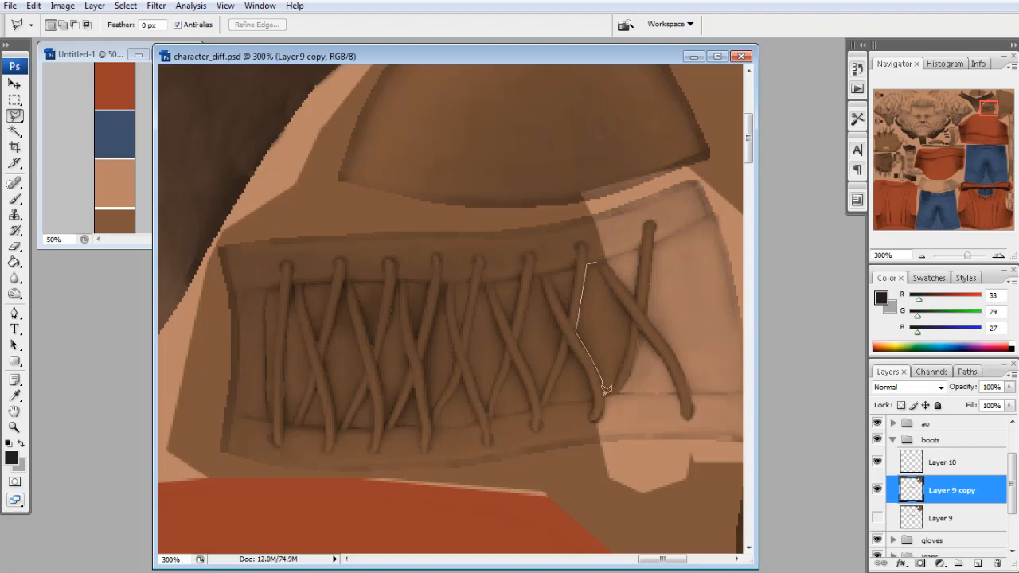
{"action": "left_click_drag", "start_coordinate": [605, 389], "coordinate": [598, 376]}
{"action": "key", "text": "m"}
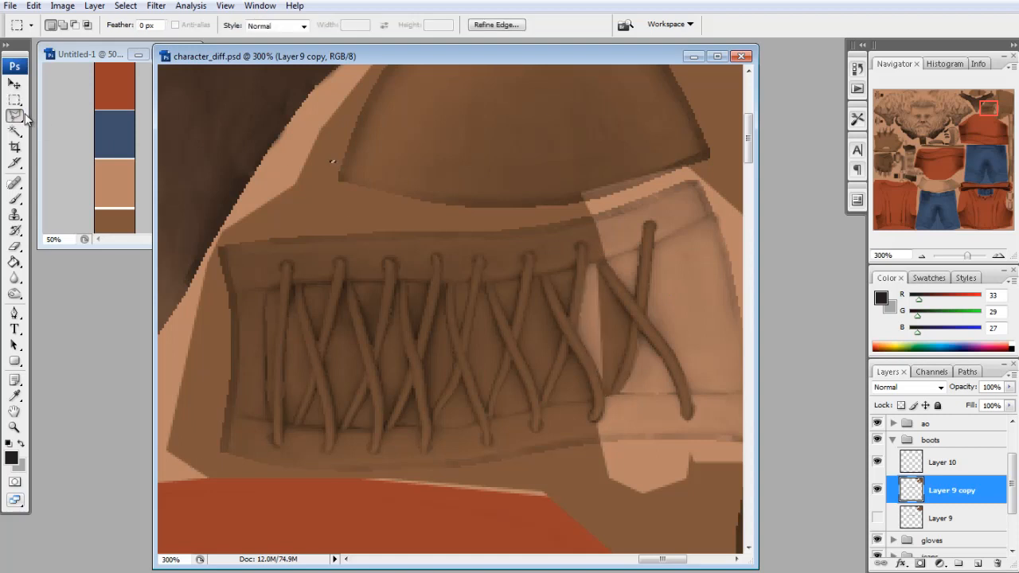
{"action": "left_click", "coordinate": [15, 117]}
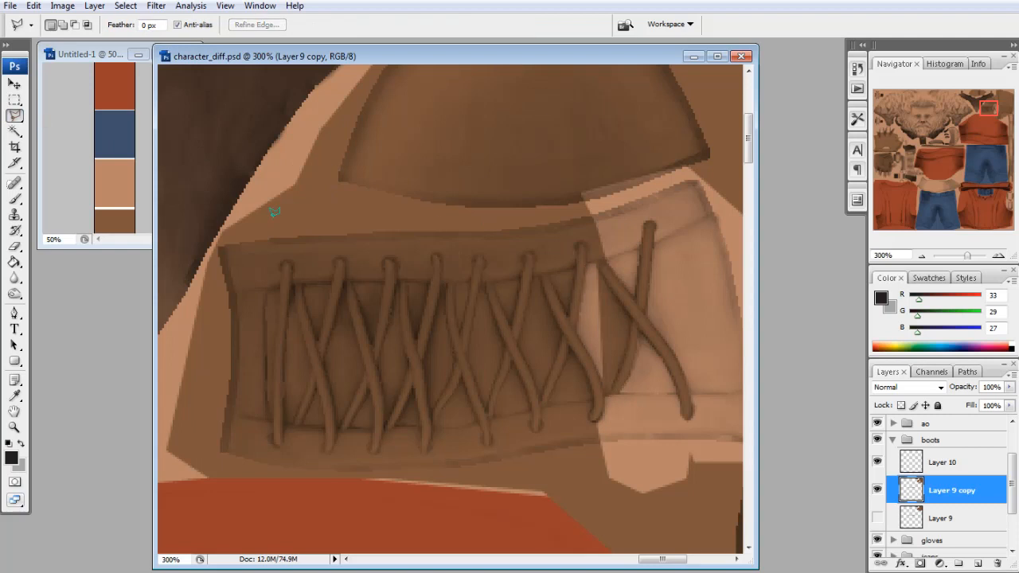
{"action": "left_click", "coordinate": [17, 101]}
{"action": "left_click", "coordinate": [15, 115]}
{"action": "left_click", "coordinate": [593, 262]}
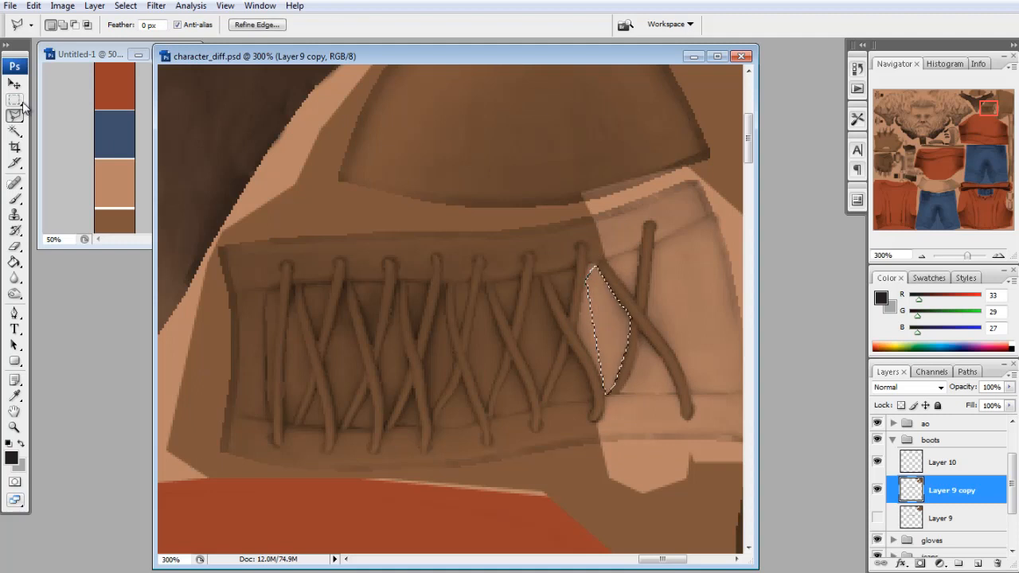
{"action": "left_click", "coordinate": [14, 99]}
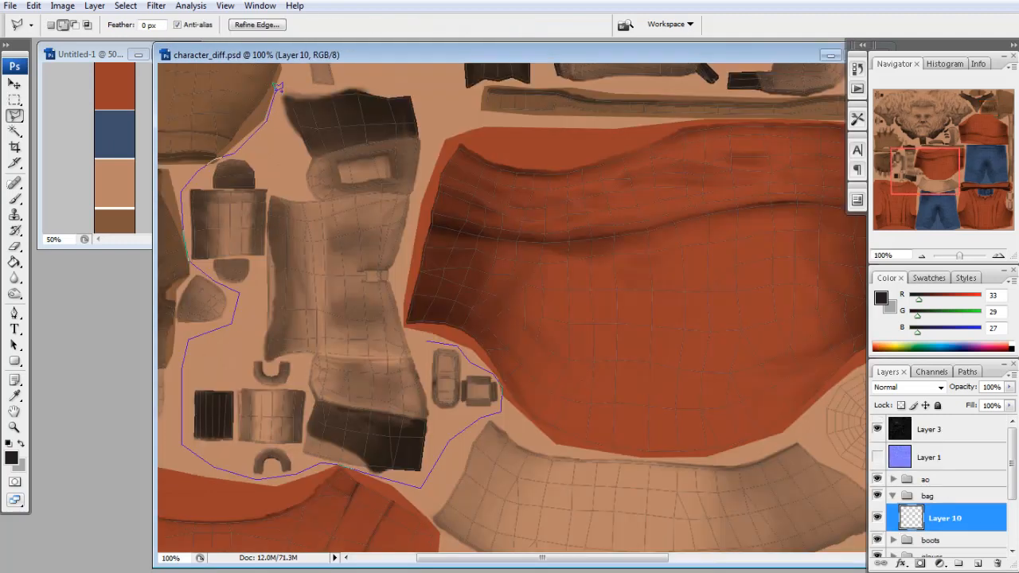
Outline the bag body, pockets, straps and buckle pieces beside the red shirt with the Polygonal Lasso, following the shirt's edge
{"action": "left_click", "coordinate": [275, 90]}
{"action": "scroll", "coordinate": [291, 76], "scroll_direction": "up", "scroll_amount": 2}
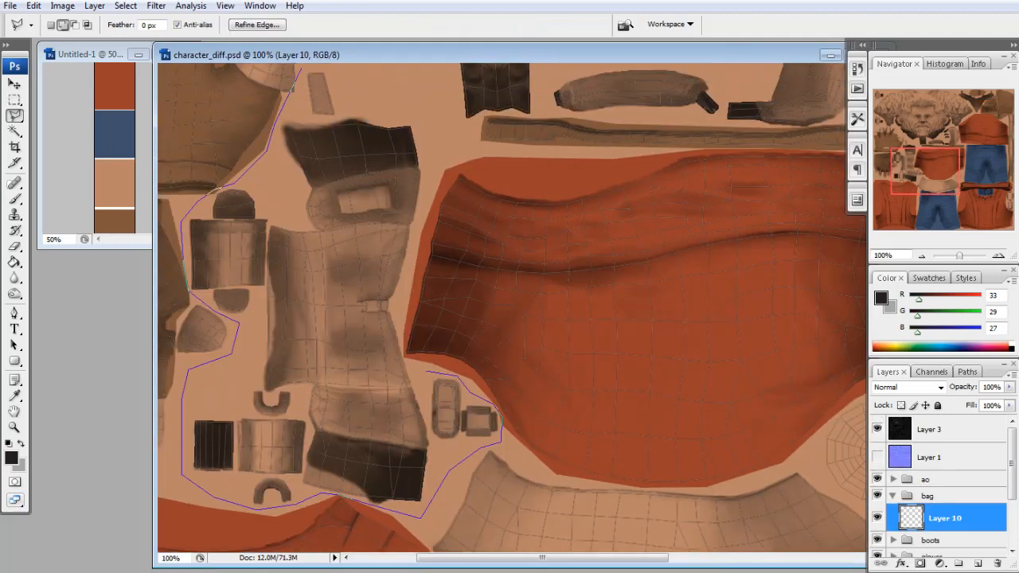
{"action": "left_click", "coordinate": [434, 159]}
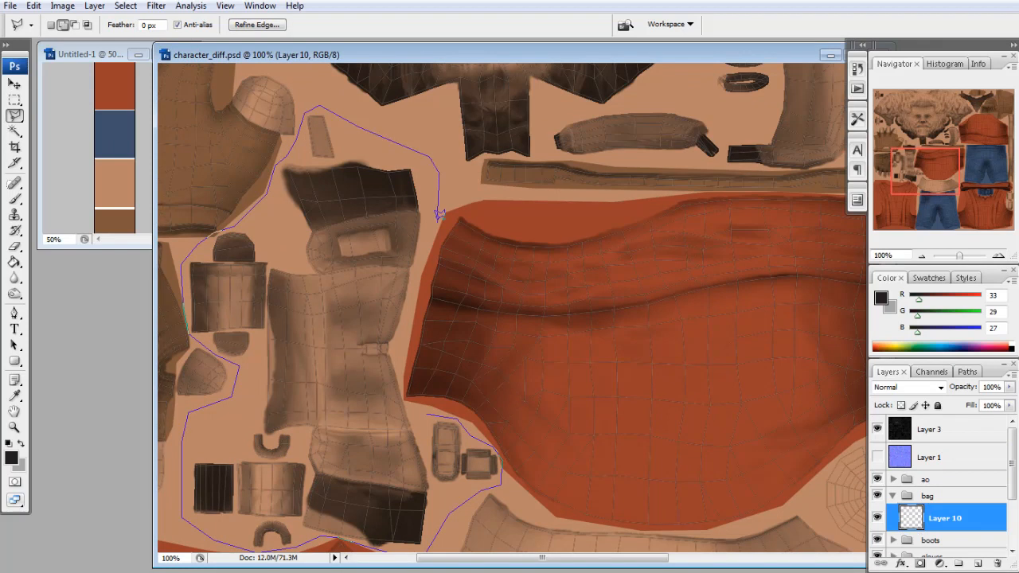
{"action": "left_click", "coordinate": [412, 407]}
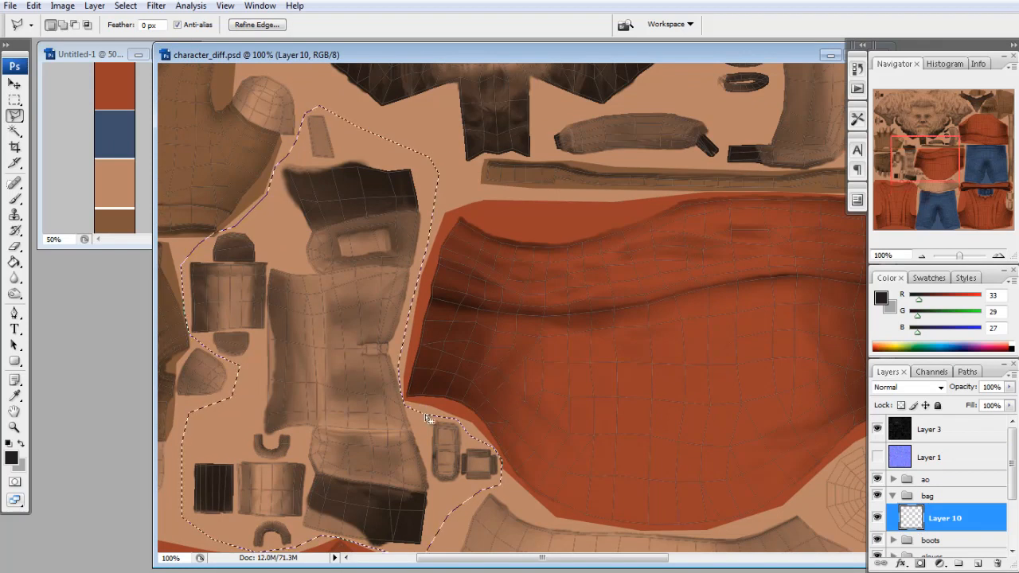
Sample the brown (128, 88, 60) from the palette image, fill the selected bag pieces on Layer 10, and deselect
{"action": "key", "text": "g"}
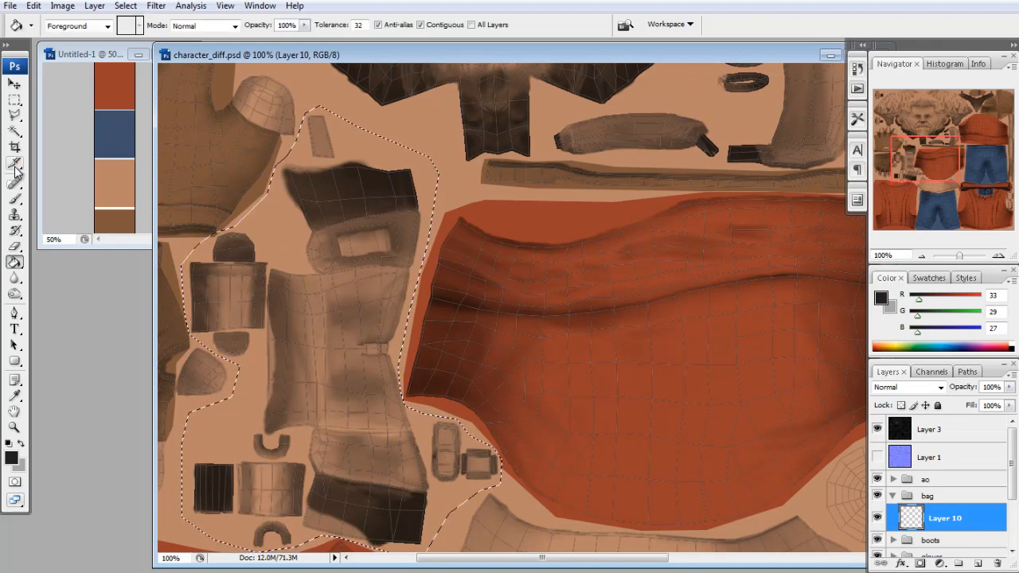
{"action": "key", "text": "i"}
{"action": "left_click", "coordinate": [114, 221]}
{"action": "key", "text": "g"}
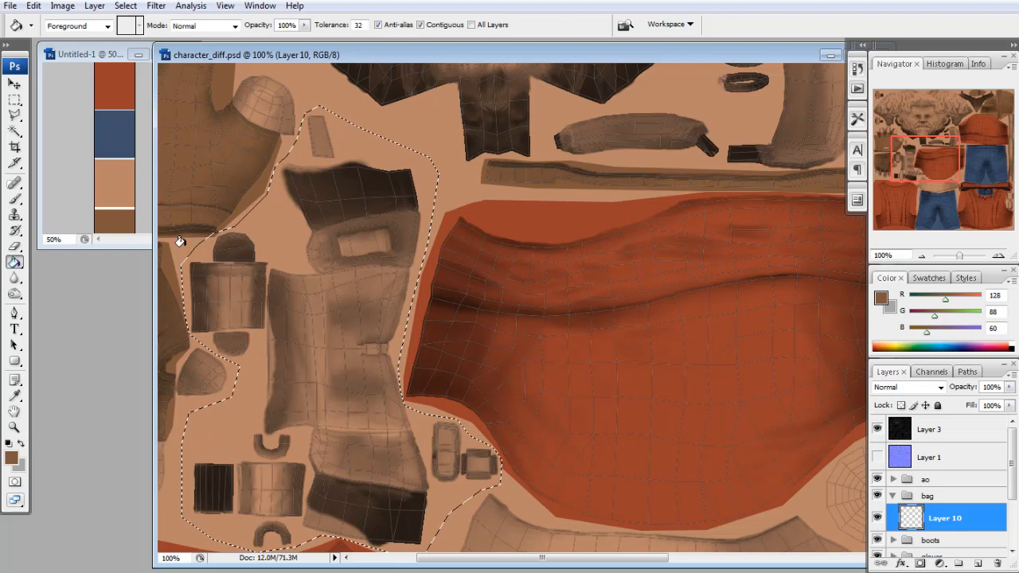
{"action": "left_click", "coordinate": [279, 295]}
{"action": "mouse_move", "coordinate": [906, 154]}
{"action": "left_mouse_down"}
{"action": "mouse_move", "coordinate": [880, 98]}
{"action": "mouse_move", "coordinate": [895, 150]}
{"action": "mouse_move", "coordinate": [906, 152]}
{"action": "left_mouse_up"}
{"action": "left_click", "coordinate": [14, 100]}
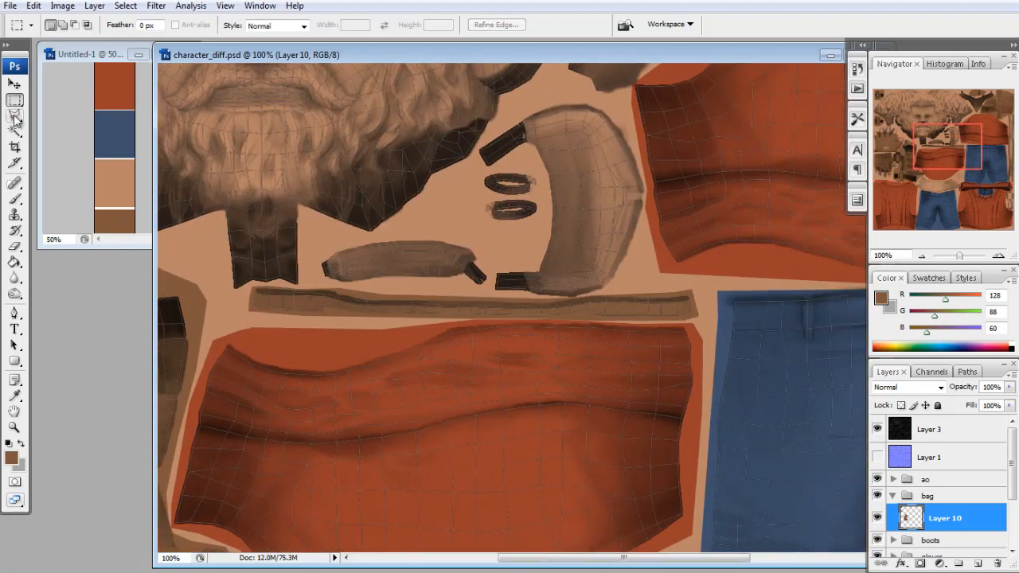
Lasso the curved bag piece and the narrow strap beside the beard, fill them with brown on Layer 10, and deselect
{"action": "left_click", "coordinate": [14, 117]}
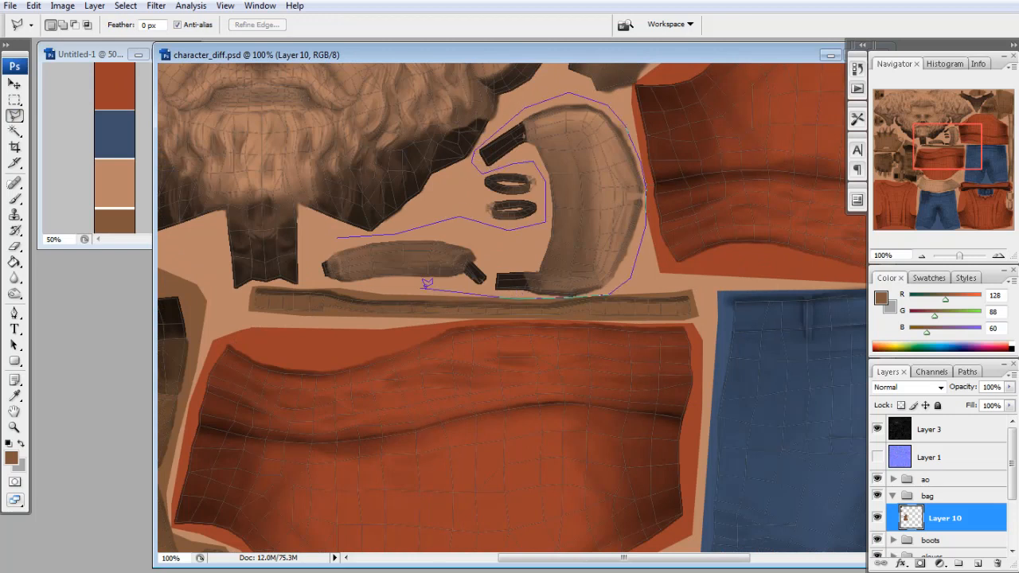
{"action": "left_click_drag", "start_coordinate": [425, 285], "coordinate": [313, 276]}
{"action": "left_click_drag", "start_coordinate": [340, 231], "coordinate": [340, 233]}
{"action": "key", "text": "g"}
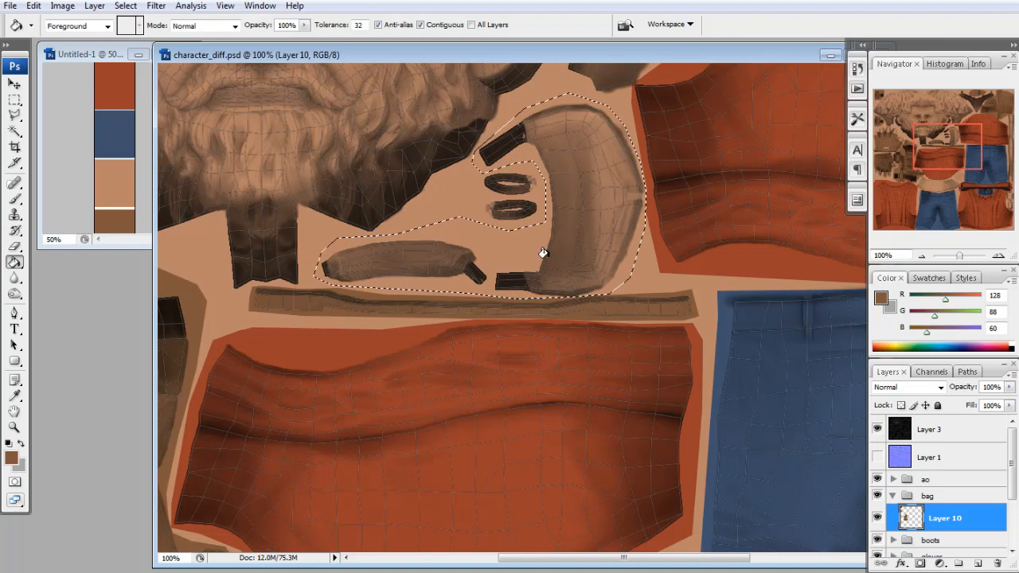
{"action": "left_click", "coordinate": [542, 255]}
{"action": "key", "text": "m"}
{"action": "left_click", "coordinate": [457, 205]}
Switch to Maya, inspect the brown bag on the character, and return to Photoshop
{"action": "key", "text": "alt+Tab"}
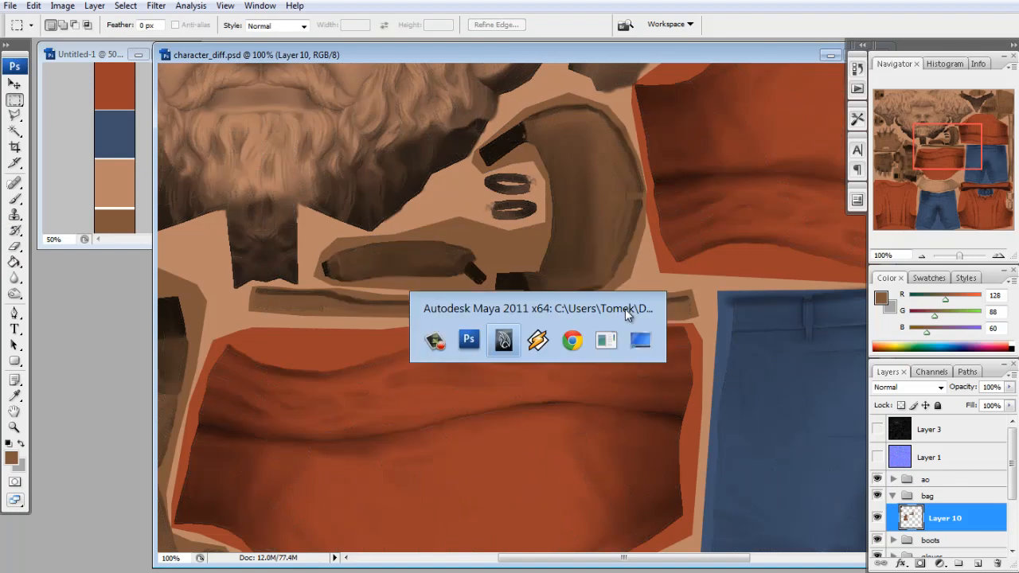
{"action": "left_click_drag", "start_coordinate": [422, 306], "coordinate": [475, 315]}
{"action": "left_click_drag", "start_coordinate": [403, 293], "coordinate": [539, 337]}
{"action": "key", "text": "alt+Tab"}
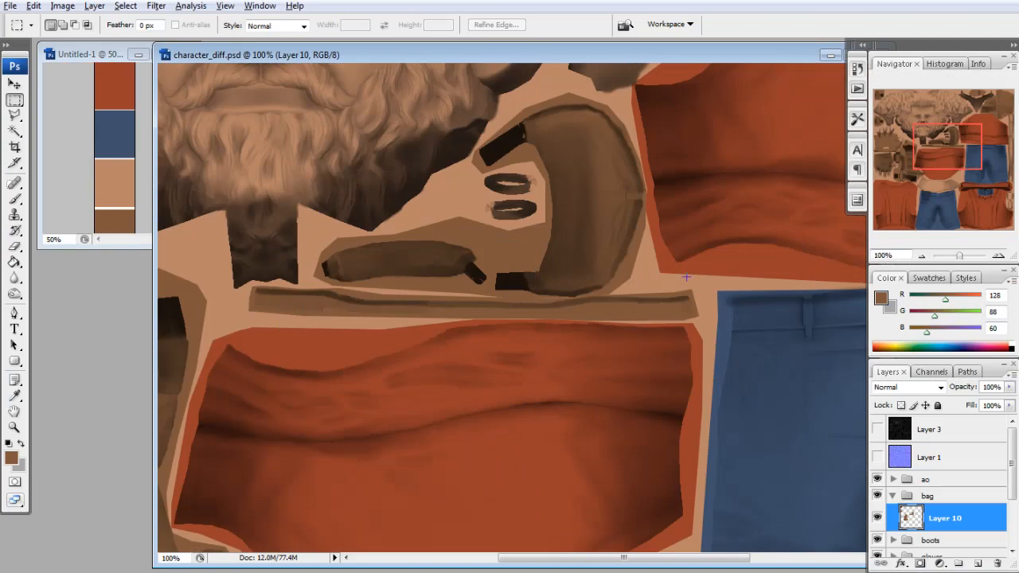
Add a new layer above Layer 10 in the bag group and show the Layer 3 UV wireframe
{"action": "mouse_move", "coordinate": [946, 165]}
{"action": "left_mouse_down"}
{"action": "mouse_move", "coordinate": [927, 188]}
{"action": "mouse_move", "coordinate": [932, 175]}
{"action": "left_mouse_up"}
{"action": "left_click", "coordinate": [999, 255]}
{"action": "left_click", "coordinate": [1000, 255]}
{"action": "left_click", "coordinate": [978, 564]}
{"action": "left_click", "coordinate": [877, 429]}
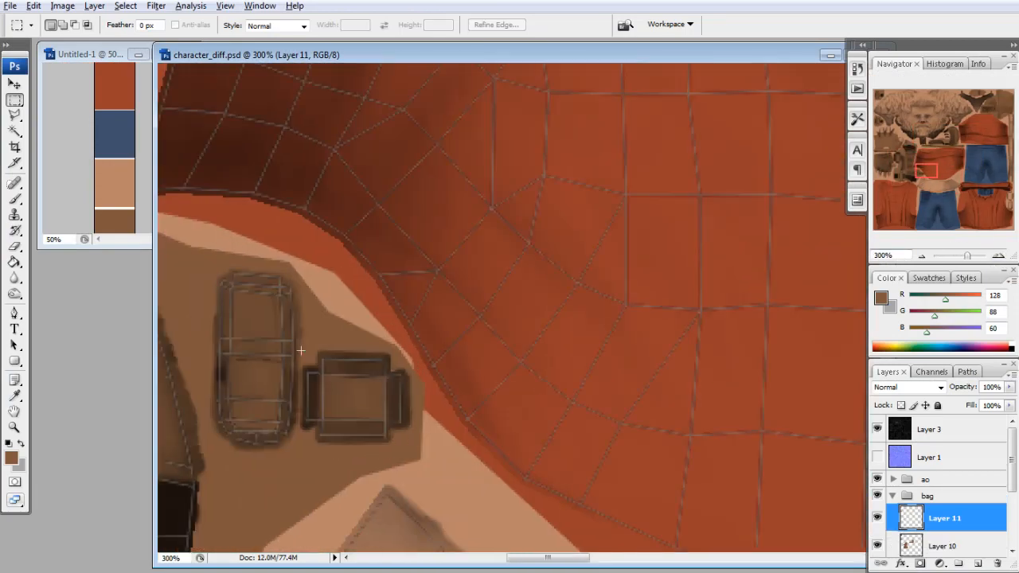
Fill a rectangular selection around the small square buckle piece with grey (167, 167, 167) on Layer 11, deselect, and hide Layer 3
{"action": "left_click", "coordinate": [14, 262]}
{"action": "key", "text": "x"}
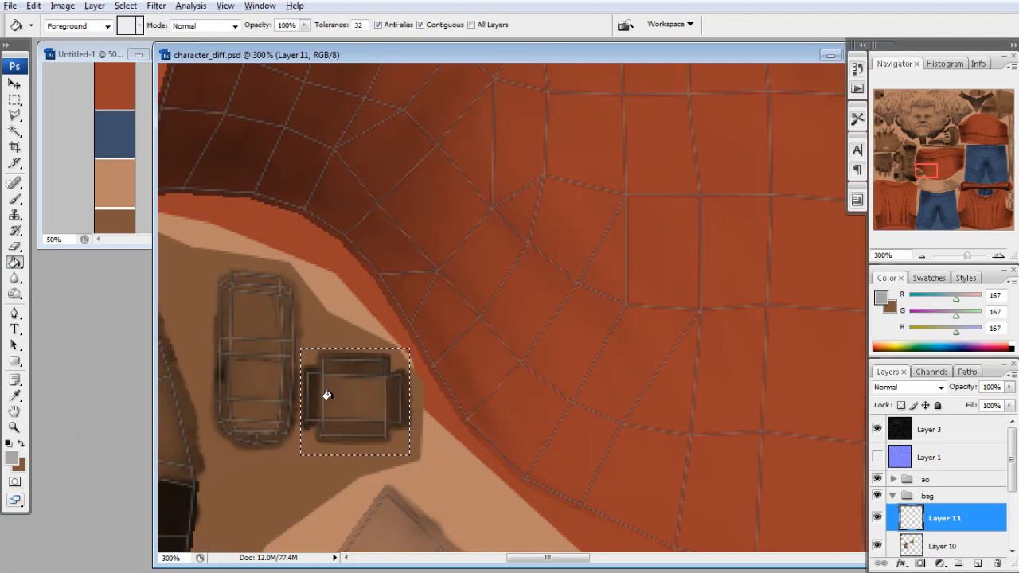
{"action": "left_click", "coordinate": [326, 391]}
{"action": "left_click", "coordinate": [15, 98]}
{"action": "left_click", "coordinate": [876, 429]}
{"action": "left_click", "coordinate": [742, 405]}
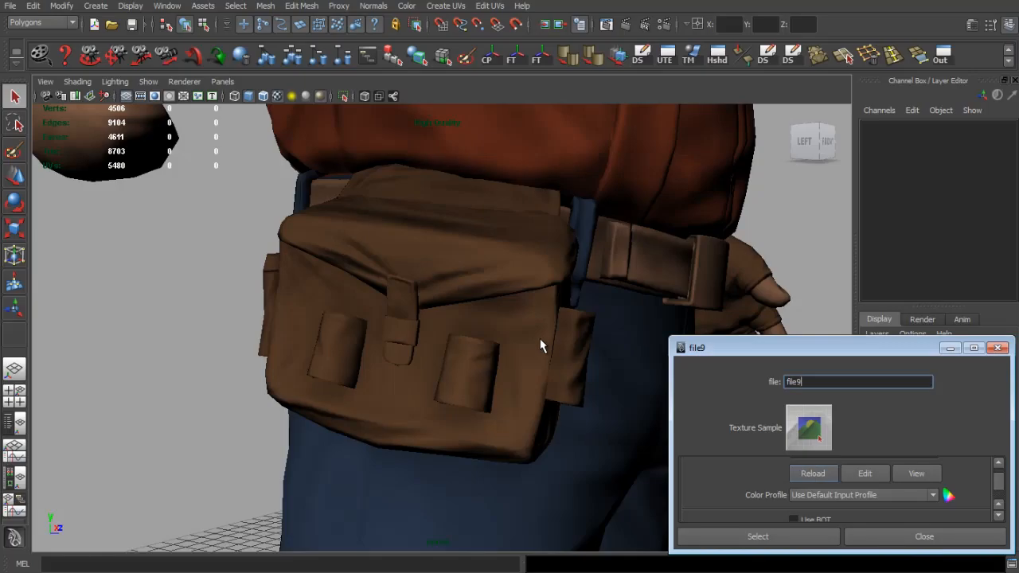
Inspect the bag's grey buckle and the whole textured character in Maya
{"action": "scroll", "coordinate": [541, 345], "scroll_direction": "down", "scroll_amount": 5}
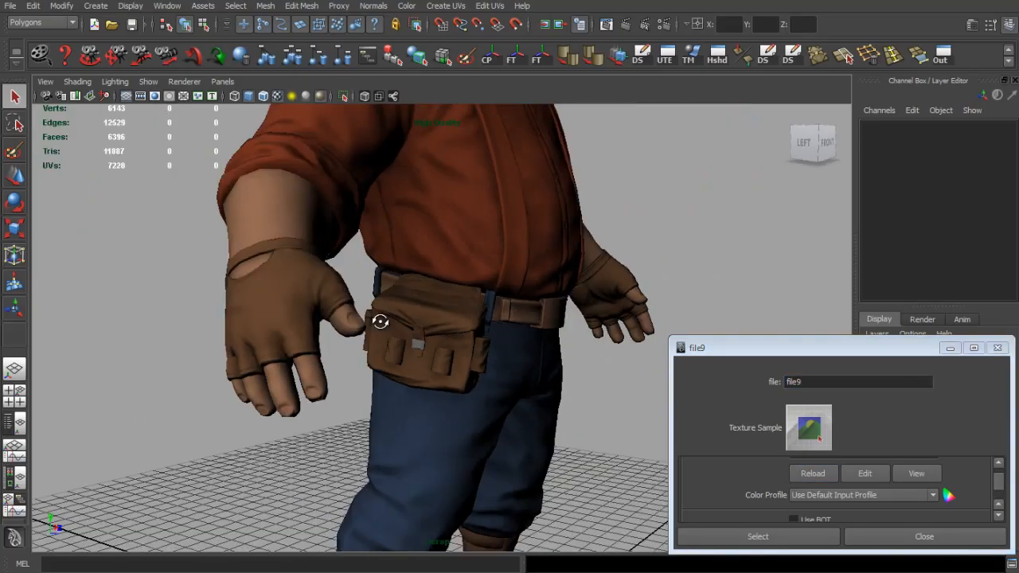
{"action": "scroll", "coordinate": [439, 324], "scroll_direction": "up", "scroll_amount": 3}
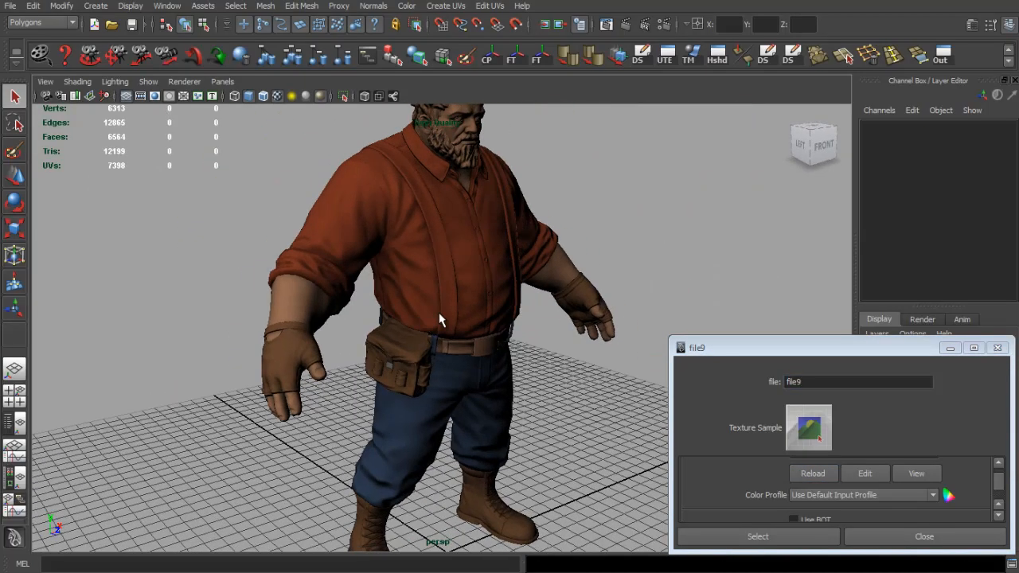
{"action": "scroll", "coordinate": [430, 276], "scroll_direction": "up", "scroll_amount": 5}
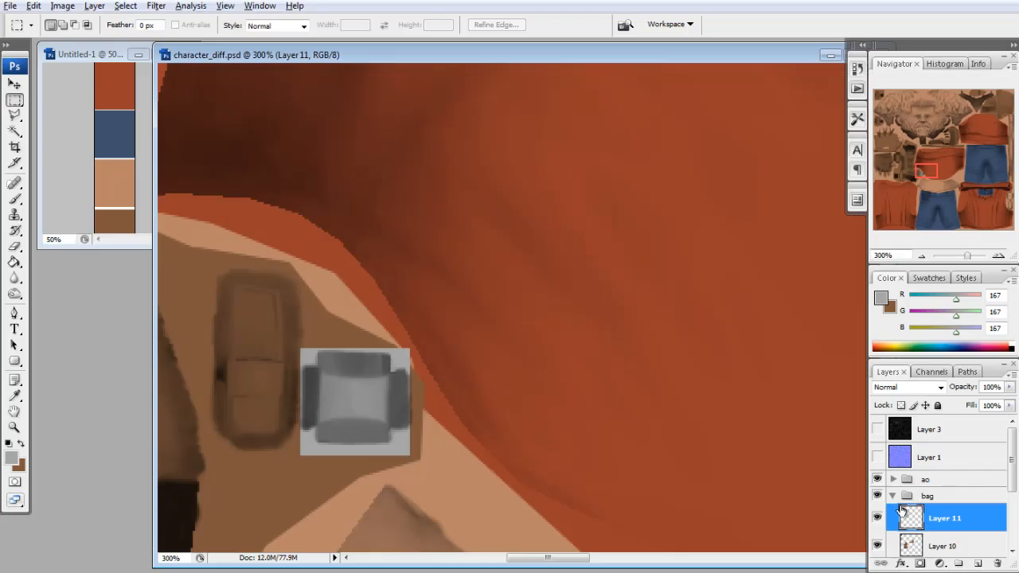
Create a layer group named belt above the bag group, with a new empty layer inside it
{"action": "left_click", "coordinate": [961, 566]}
{"action": "left_click", "coordinate": [978, 563]}
{"action": "double_click", "coordinate": [949, 495]}
{"action": "type", "text": "b"}
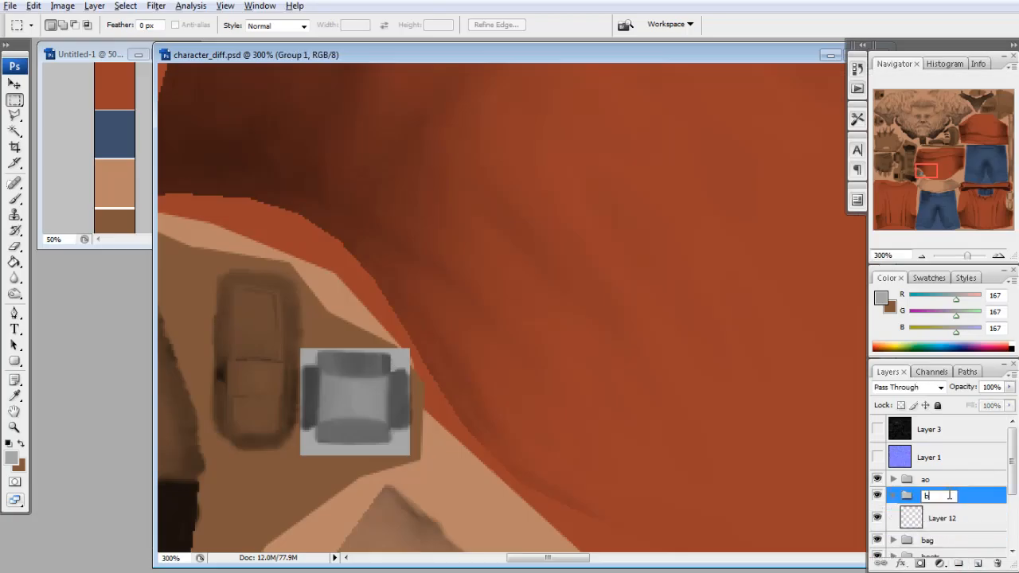
{"action": "type", "text": "elt"}
{"action": "key", "text": "Return"}
Show the Layer 3 wireframe and lasso the long vertical belt strip along the texture's right edge
{"action": "left_click_drag", "start_coordinate": [1004, 137], "coordinate": [983, 147]}
{"action": "left_click", "coordinate": [921, 256]}
{"action": "left_click", "coordinate": [922, 256]}
{"action": "left_click", "coordinate": [878, 429]}
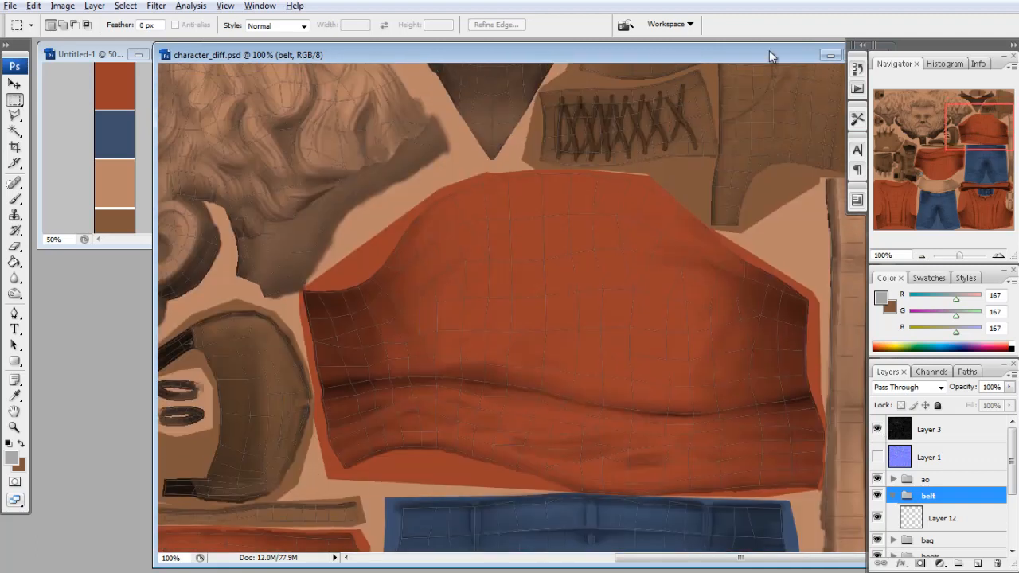
{"action": "left_click_drag", "start_coordinate": [769, 53], "coordinate": [633, 55]}
{"action": "left_click", "coordinate": [16, 115]}
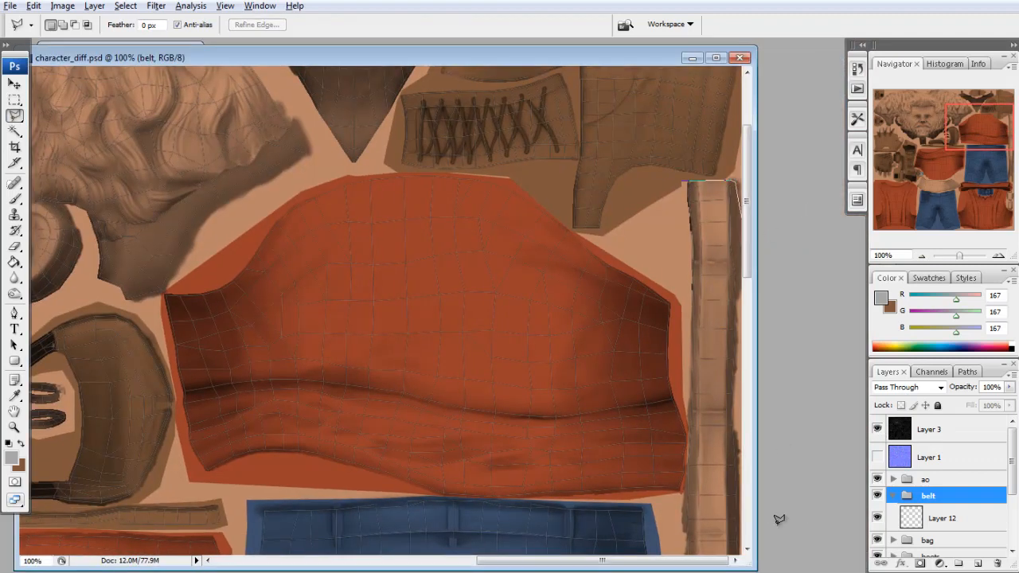
{"action": "scroll", "coordinate": [785, 500], "scroll_direction": "down", "scroll_amount": 8}
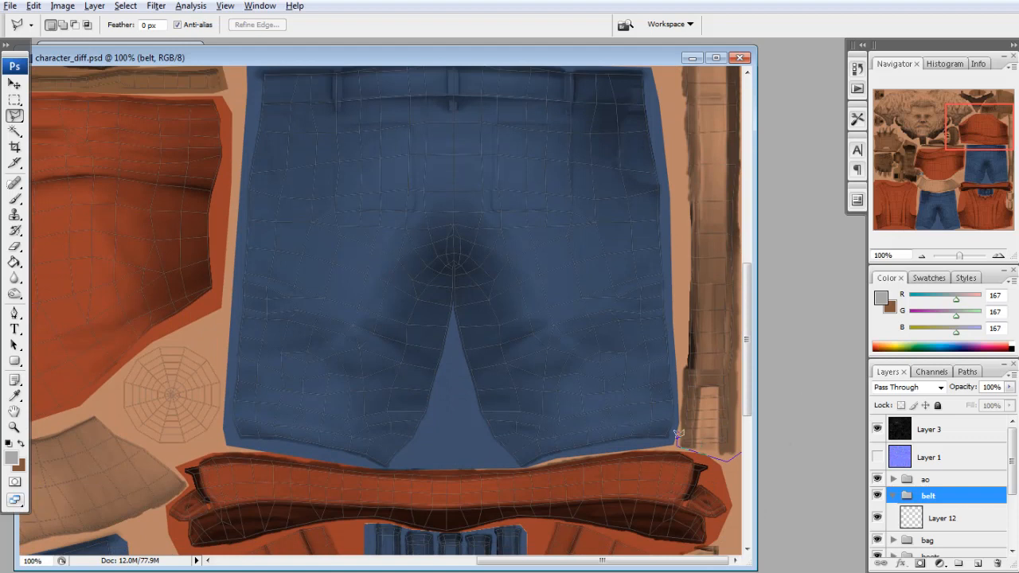
{"action": "mouse_move", "coordinate": [682, 394]}
{"action": "left_mouse_down"}
{"action": "mouse_move", "coordinate": [670, 77]}
{"action": "mouse_move", "coordinate": [685, 271]}
{"action": "mouse_move", "coordinate": [687, 245]}
{"action": "left_mouse_up"}
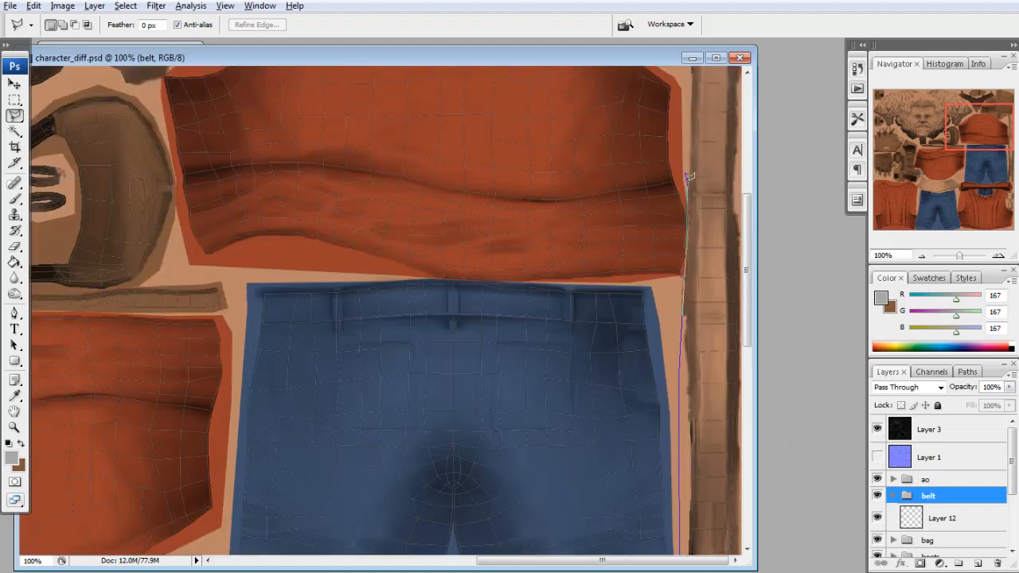
{"action": "mouse_move", "coordinate": [688, 177]}
{"action": "left_mouse_down"}
{"action": "mouse_move", "coordinate": [688, 86]}
{"action": "mouse_move", "coordinate": [679, 123]}
{"action": "left_mouse_up"}
{"action": "left_click", "coordinate": [684, 92]}
Fill the selected belt strip with the brown (128, 88, 60) on Layer 12 in the belt group, and deselect
{"action": "left_click", "coordinate": [15, 262]}
{"action": "left_click", "coordinate": [21, 444]}
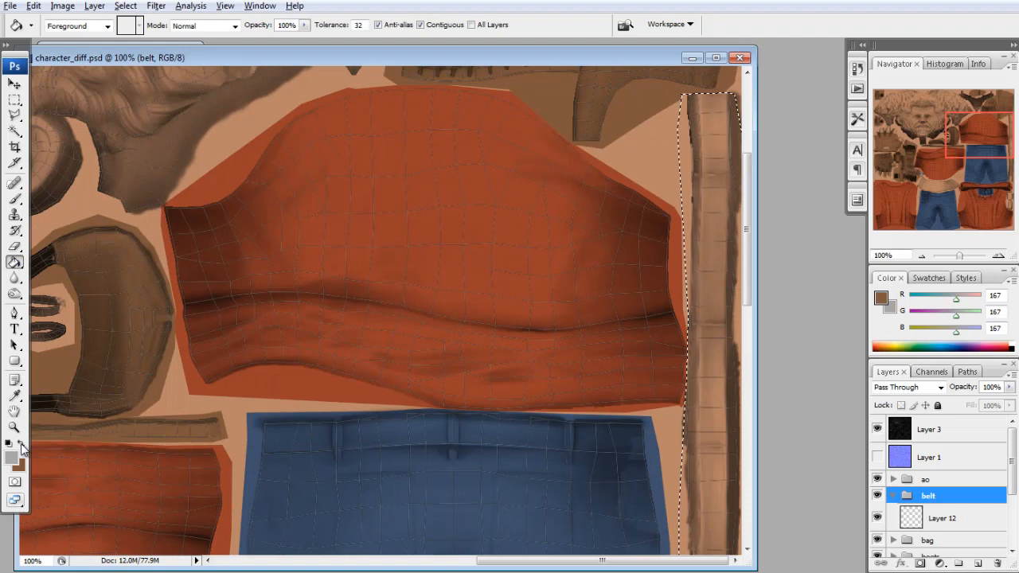
{"action": "left_click", "coordinate": [703, 251]}
{"action": "left_click", "coordinate": [532, 216]}
{"action": "left_click", "coordinate": [942, 519]}
{"action": "left_click", "coordinate": [711, 356]}
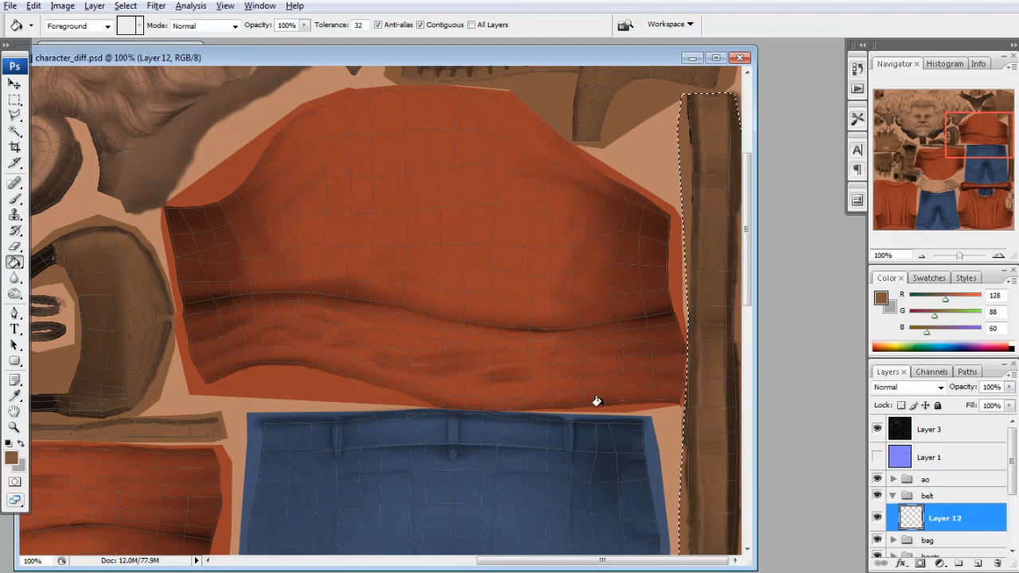
{"action": "key", "text": "m"}
{"action": "key", "text": "ctrl+d"}
Lasso the lower rectangular belt piece beside the shirt front at 200% zoom and fill it with brown on Layer 12
{"action": "left_click_drag", "start_coordinate": [988, 132], "coordinate": [999, 199]}
{"action": "left_click", "coordinate": [998, 255]}
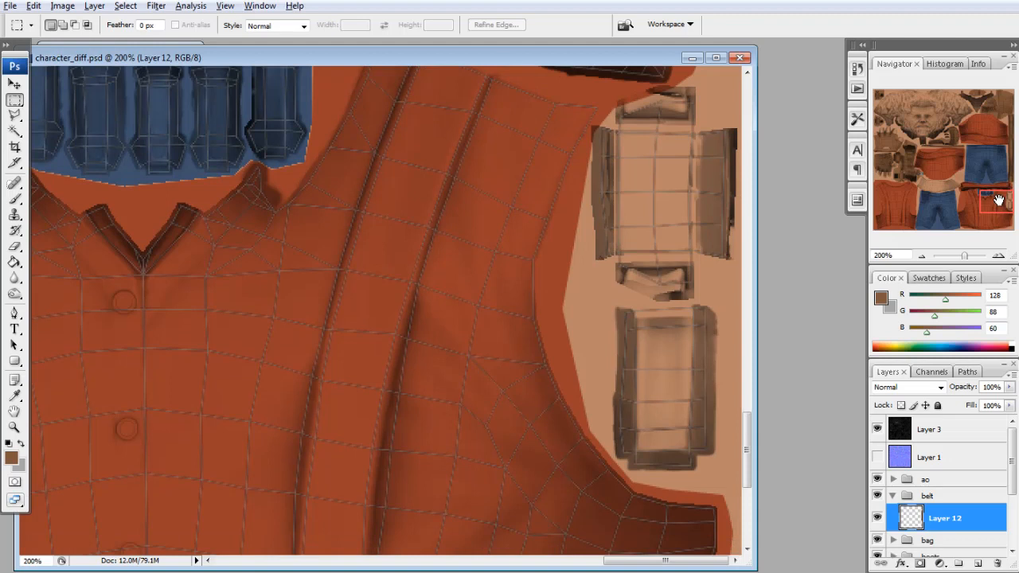
{"action": "left_click", "coordinate": [14, 115]}
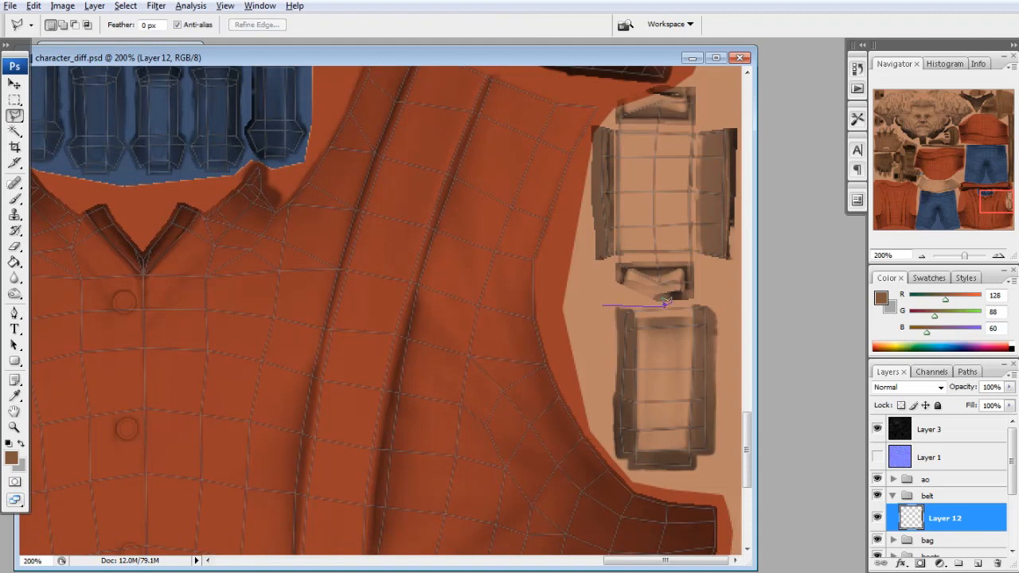
{"action": "mouse_move", "coordinate": [725, 311]}
{"action": "left_mouse_down"}
{"action": "mouse_move", "coordinate": [717, 457]}
{"action": "mouse_move", "coordinate": [689, 481]}
{"action": "left_mouse_up"}
{"action": "mouse_move", "coordinate": [612, 448]}
{"action": "left_mouse_down"}
{"action": "mouse_move", "coordinate": [592, 362]}
{"action": "mouse_move", "coordinate": [601, 305]}
{"action": "left_mouse_up"}
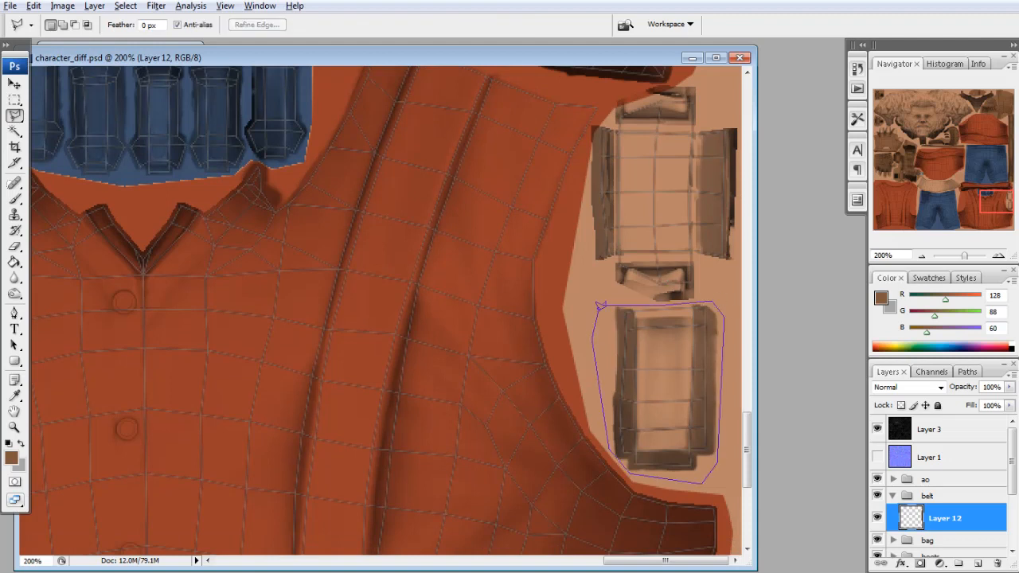
{"action": "left_click", "coordinate": [605, 304]}
{"action": "left_click", "coordinate": [14, 263]}
{"action": "left_click", "coordinate": [629, 344]}
{"action": "left_click", "coordinate": [14, 101]}
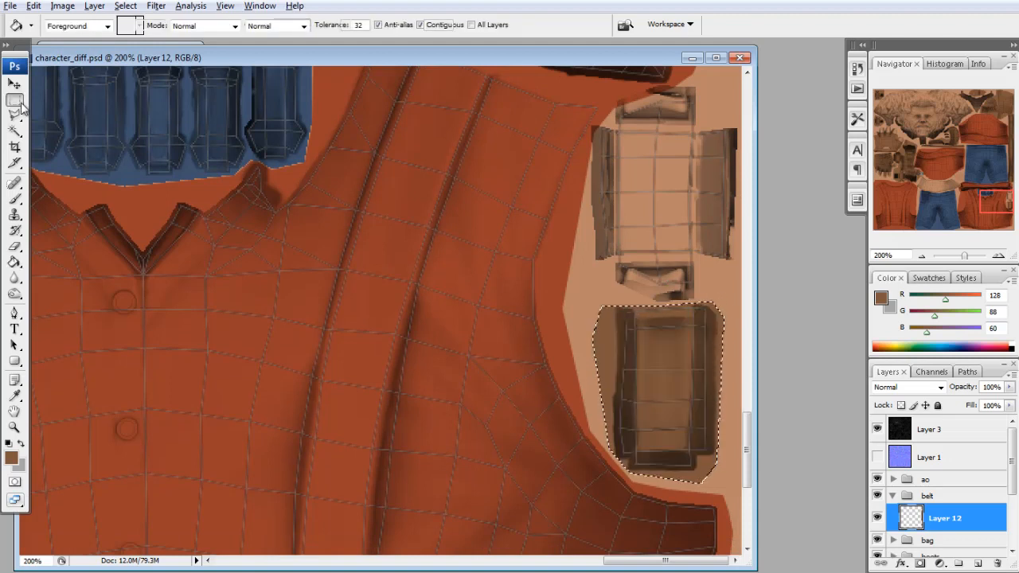
Add a new layer above Layer 12 in the belt group and lasso the belt buckle piece above the brown belt piece
{"action": "left_click", "coordinate": [510, 319]}
{"action": "left_click", "coordinate": [978, 563]}
{"action": "left_click", "coordinate": [15, 115]}
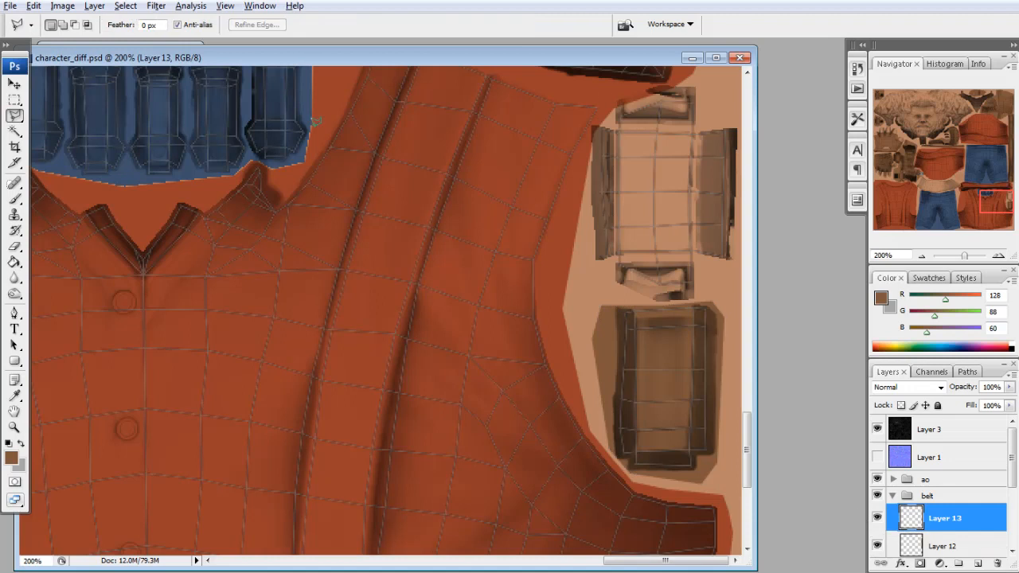
{"action": "mouse_move", "coordinate": [736, 102]}
{"action": "left_mouse_down"}
{"action": "mouse_move", "coordinate": [740, 263]}
{"action": "mouse_move", "coordinate": [683, 294]}
{"action": "mouse_move", "coordinate": [650, 294]}
{"action": "mouse_move", "coordinate": [580, 246]}
{"action": "left_mouse_up"}
{"action": "left_click_drag", "start_coordinate": [609, 109], "coordinate": [609, 107]}
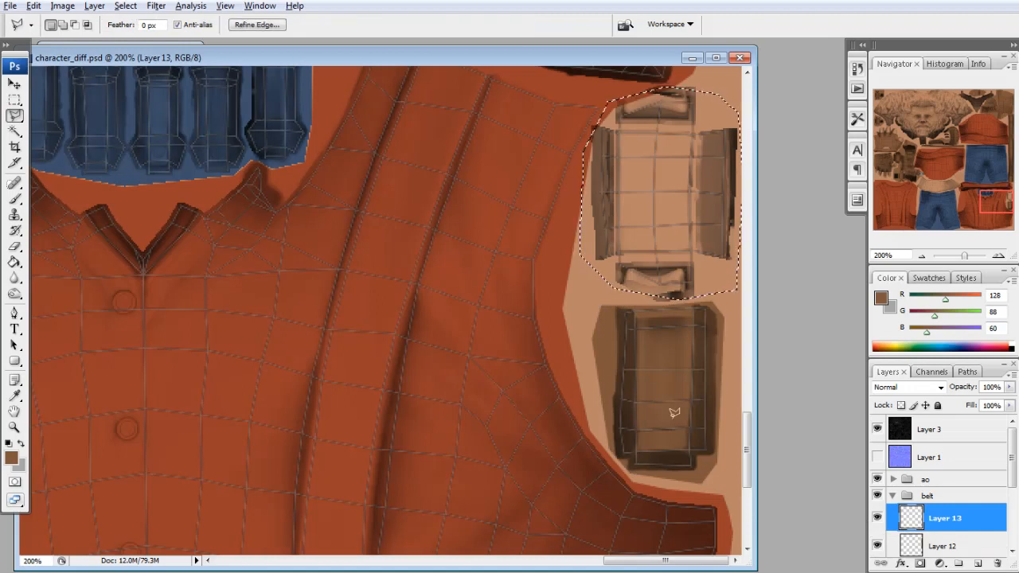
Fill the selected buckle piece with grey (167, 167, 167) on Layer 13 and deselect
{"action": "key", "text": "x"}
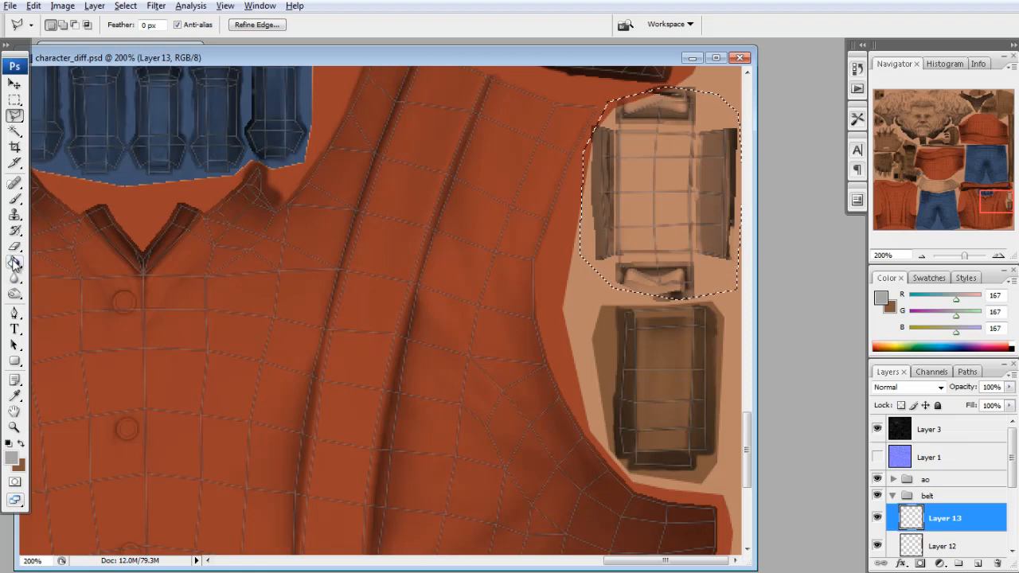
{"action": "left_click", "coordinate": [14, 262]}
{"action": "left_click", "coordinate": [70, 100]}
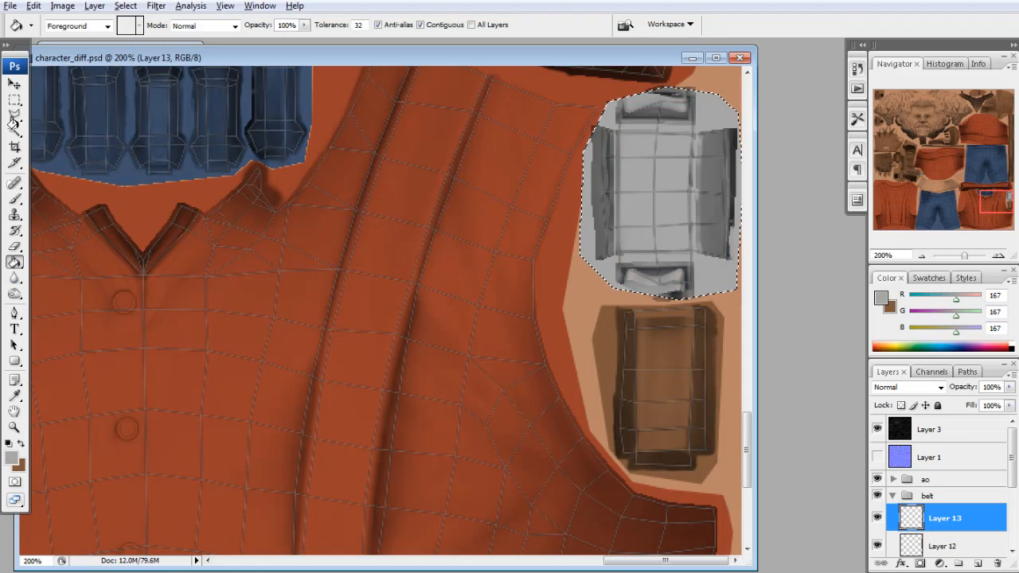
{"action": "key", "text": "ctrl+d"}
{"action": "key", "text": "m"}
Hide the Layer 3 wireframe and, guided by the Layer 1 normal map, lasso the bottom end of the brown belt piece
{"action": "left_click", "coordinate": [14, 118]}
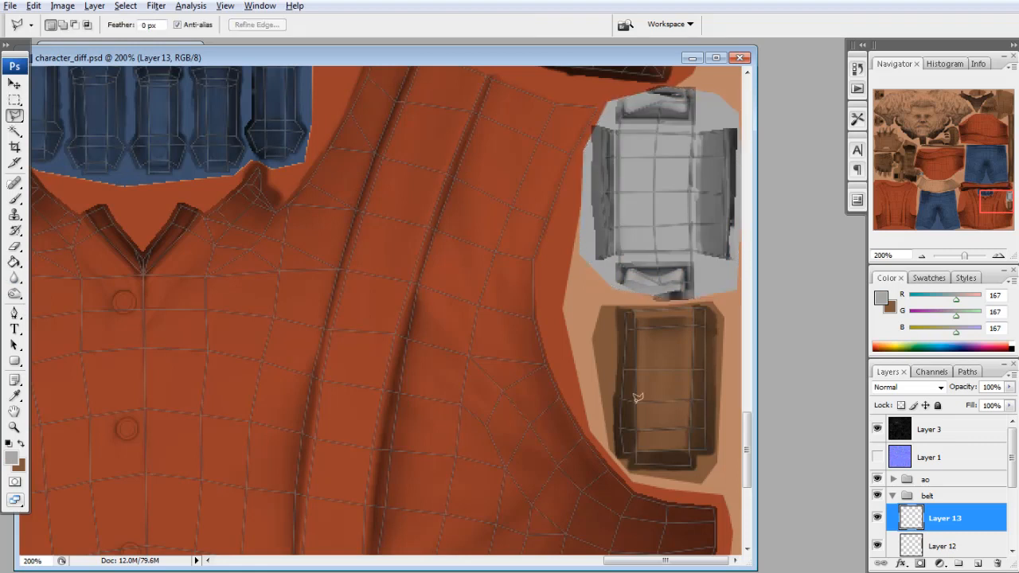
{"action": "left_click", "coordinate": [876, 430]}
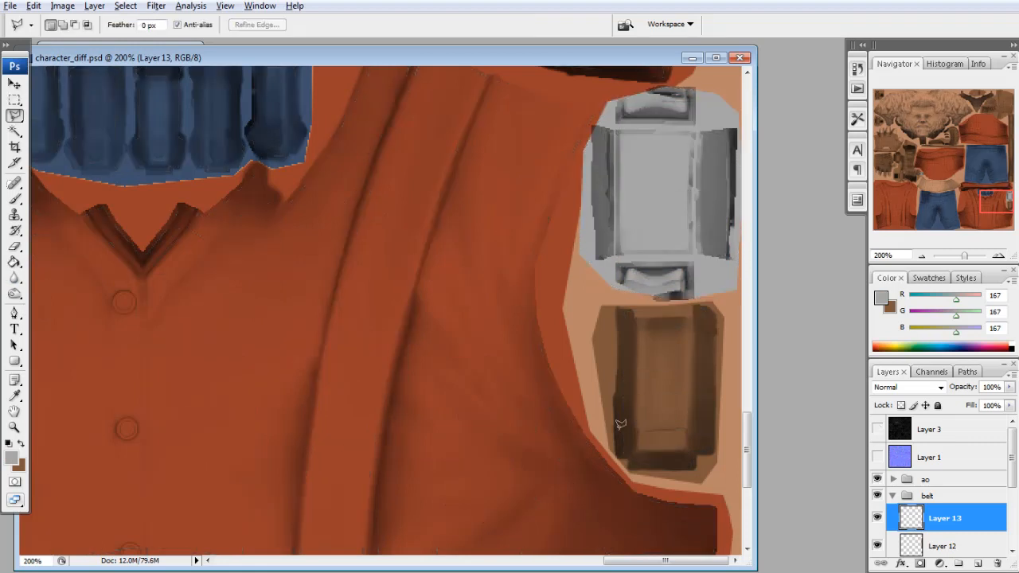
{"action": "left_click", "coordinate": [877, 458]}
{"action": "key", "text": "ctrl+plus"}
{"action": "left_click", "coordinate": [1003, 207]}
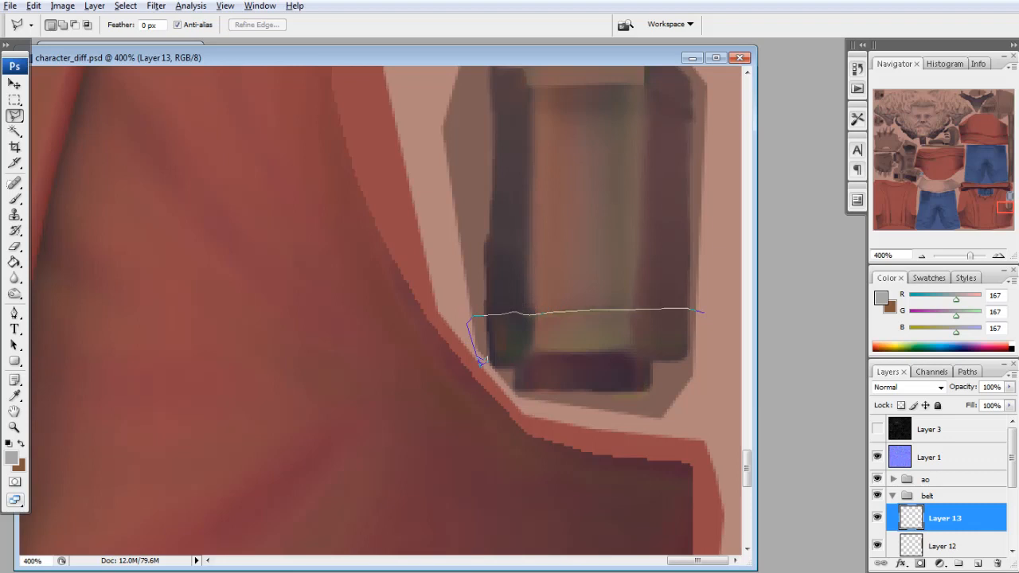
{"action": "left_click", "coordinate": [700, 432]}
{"action": "double_click", "coordinate": [719, 341]}
Fill the selected belt tip with the same grey on Layer 13, hide Layer 1 and deselect
{"action": "key", "text": "g"}
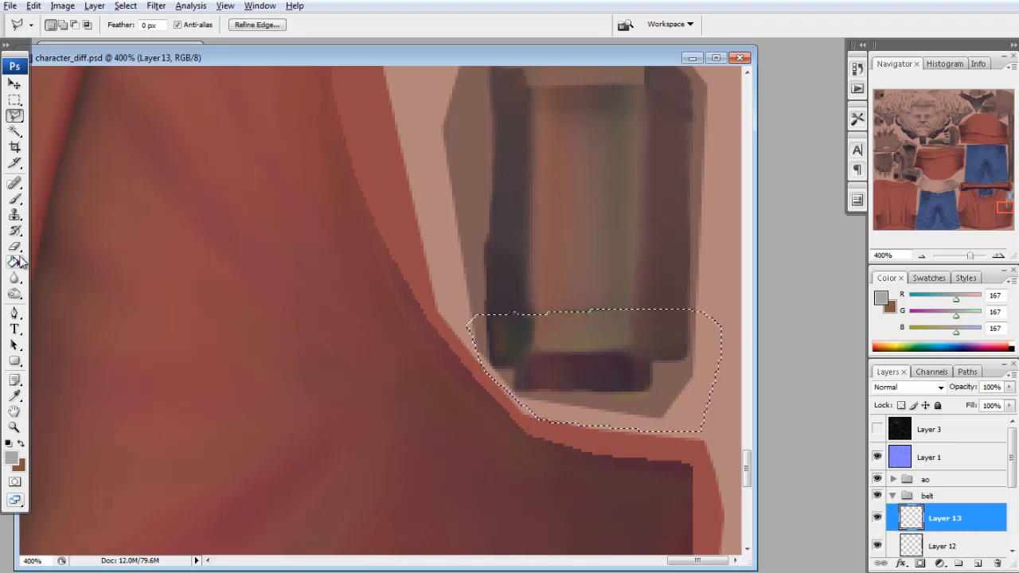
{"action": "left_click", "coordinate": [655, 376]}
{"action": "left_click", "coordinate": [877, 457]}
{"action": "key", "text": "m"}
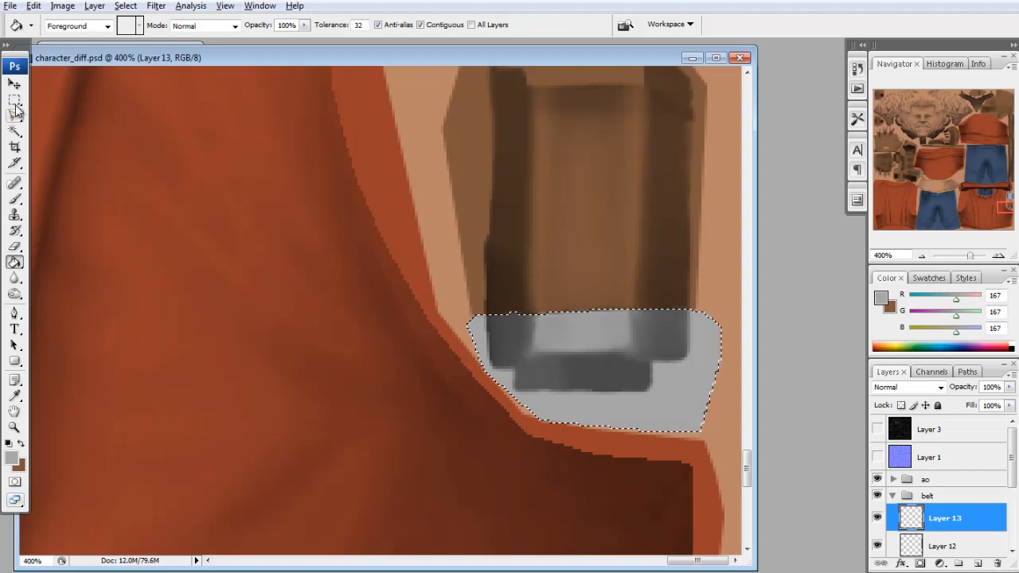
{"action": "key", "text": "ctrl+d"}
Switch to Maya, reload the diffuse texture and examine the belt, buckle and belt tip on the character
{"action": "key", "text": "alt+Tab"}
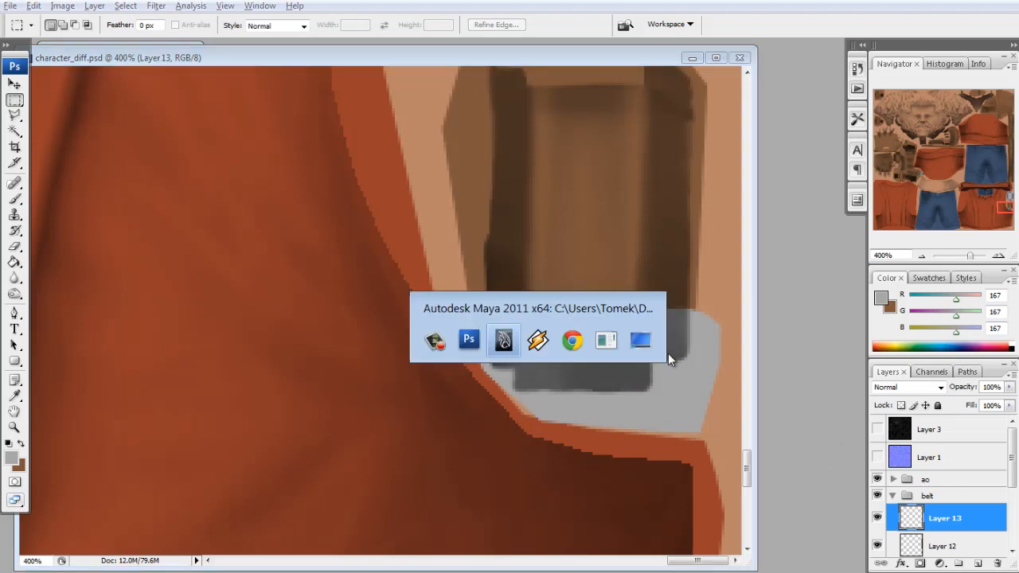
{"action": "left_click", "coordinate": [813, 473]}
{"action": "left_click_drag", "start_coordinate": [517, 339], "coordinate": [391, 289]}
{"action": "scroll", "coordinate": [510, 316], "scroll_direction": "up", "scroll_amount": 8}
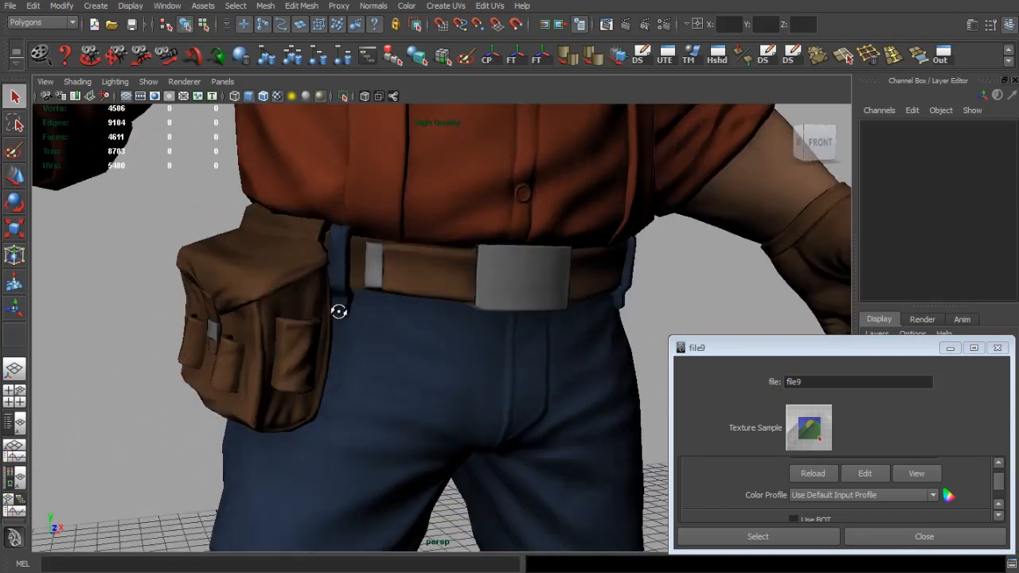
{"action": "scroll", "coordinate": [373, 324], "scroll_direction": "down", "scroll_amount": 8}
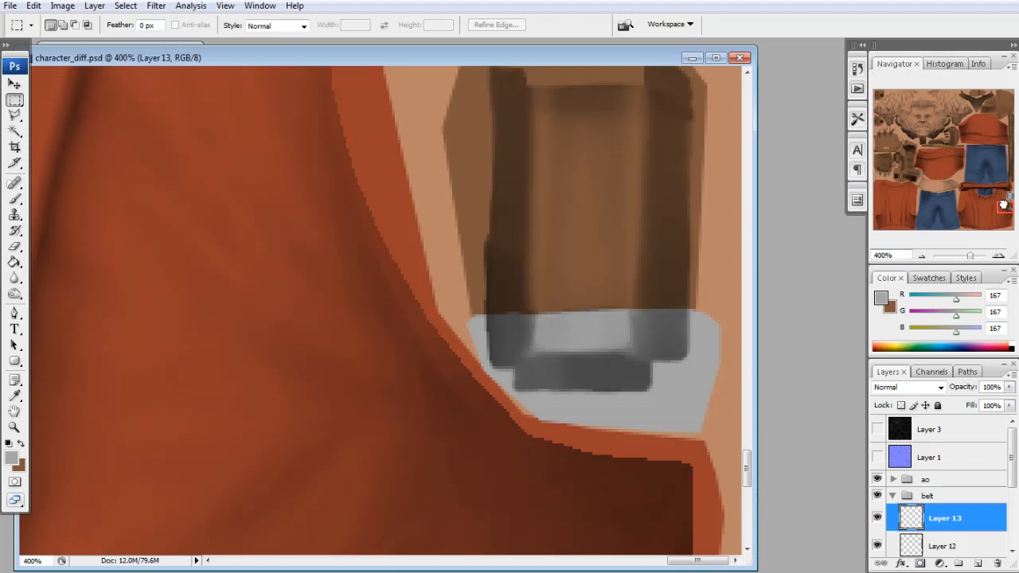
Switch back to Photoshop and darken the grey buckle parts on Layer 13 using Hue/Saturation with Lightness -30
{"action": "left_click_drag", "start_coordinate": [1004, 204], "coordinate": [1004, 195]}
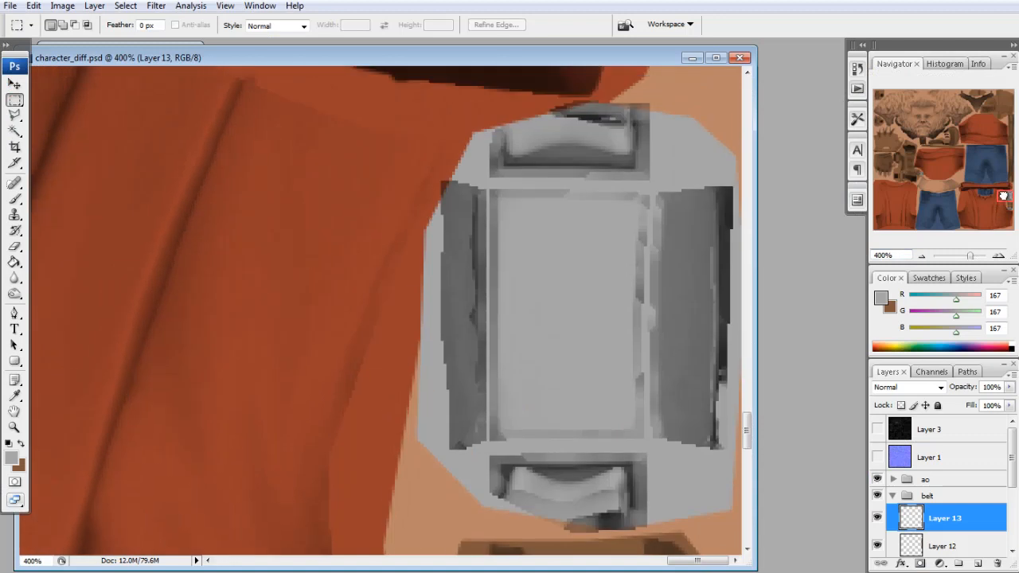
{"action": "left_click", "coordinate": [920, 257]}
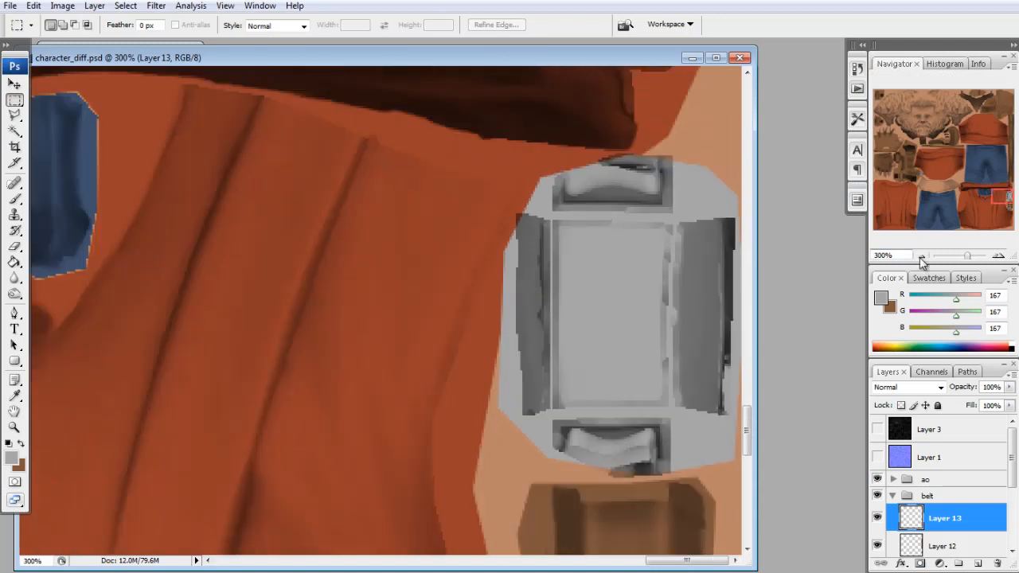
{"action": "left_click", "coordinate": [921, 256]}
{"action": "key", "text": "ctrl+u"}
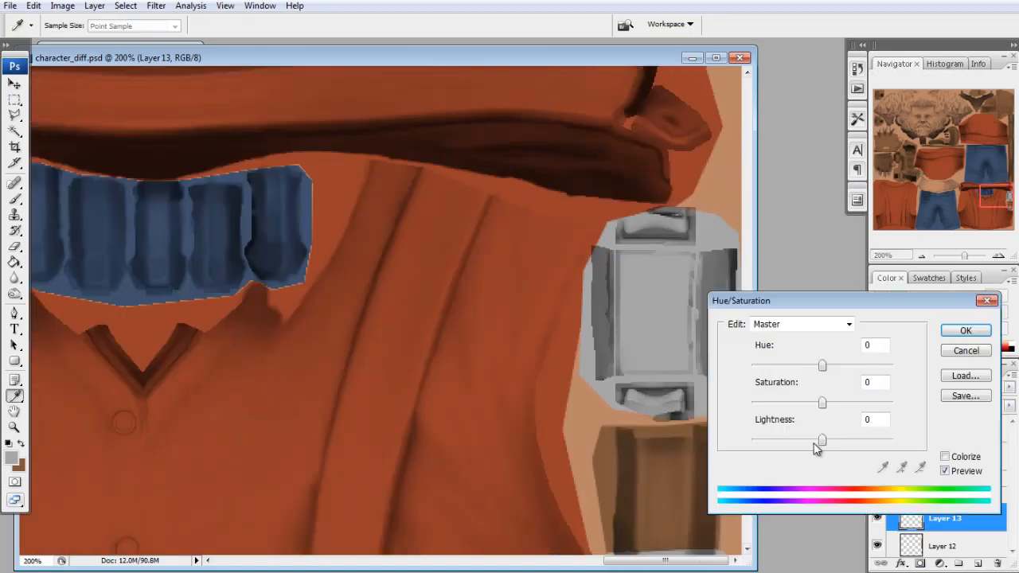
{"action": "left_click_drag", "start_coordinate": [822, 440], "coordinate": [801, 440]}
{"action": "left_click_drag", "start_coordinate": [822, 365], "coordinate": [826, 366]}
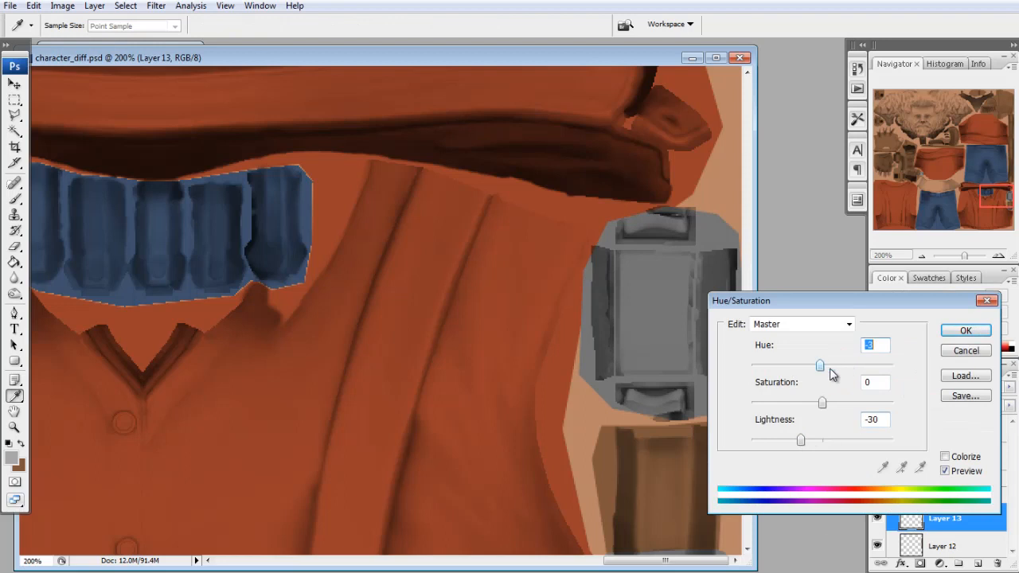
{"action": "left_click", "coordinate": [965, 331]}
Look over the belt area of the texture, then switch to Maya and examine the whole character with the darkened buckle
{"action": "key", "text": "m"}
{"action": "scroll", "coordinate": [931, 271], "scroll_direction": "down", "scroll_amount": 3}
{"action": "left_click", "coordinate": [922, 256]}
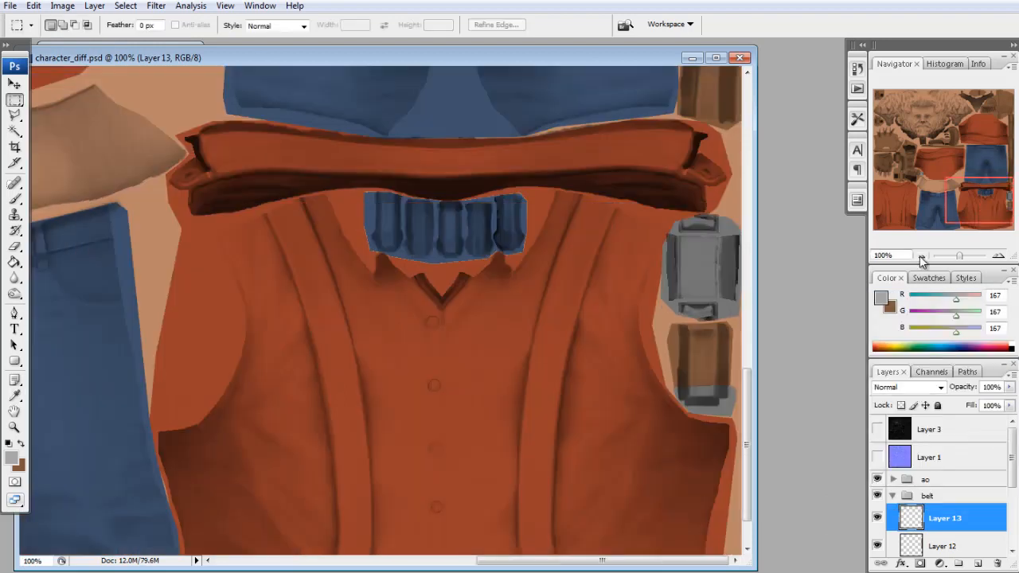
{"action": "left_click_drag", "start_coordinate": [946, 215], "coordinate": [950, 209]}
{"action": "key", "text": "alt+Tab"}
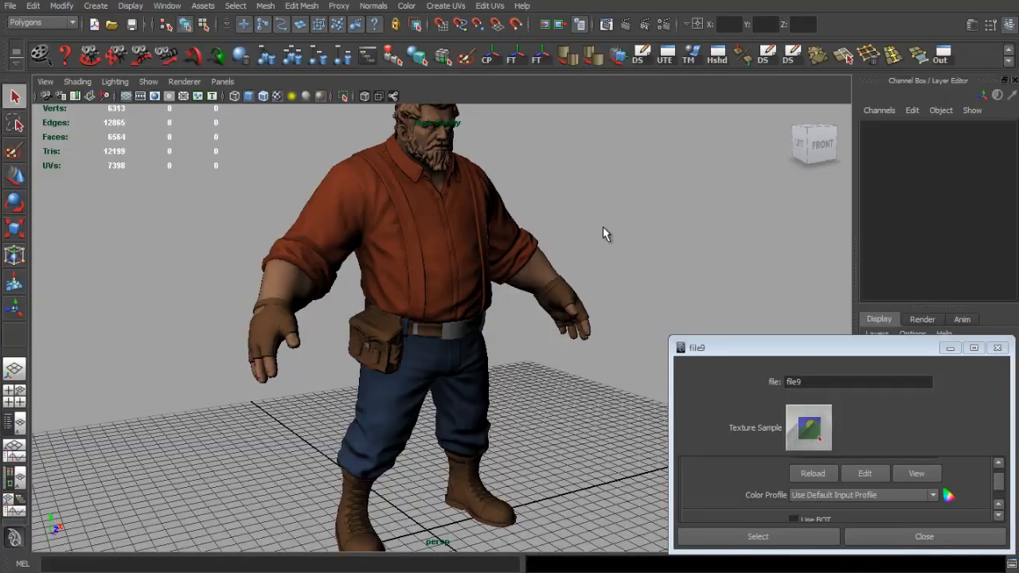
{"action": "left_click_drag", "start_coordinate": [603, 233], "coordinate": [400, 226]}
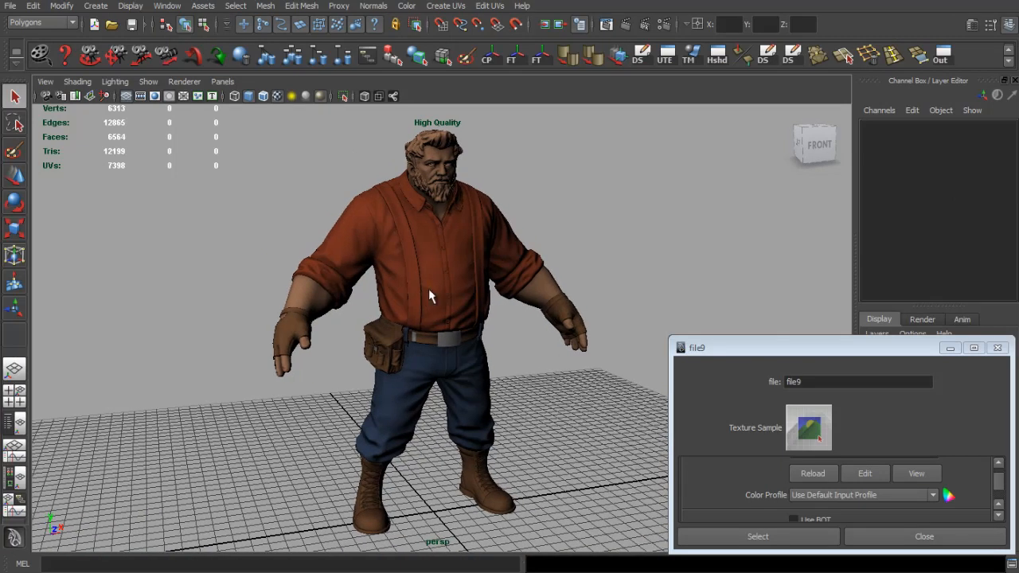
Return to Photoshop, collapse the belt group and create a new empty layer above Layer 5 in the shirt group
{"action": "key", "text": "alt+Tab"}
{"action": "left_click_drag", "start_coordinate": [960, 194], "coordinate": [960, 199]}
{"action": "left_click", "coordinate": [893, 495]}
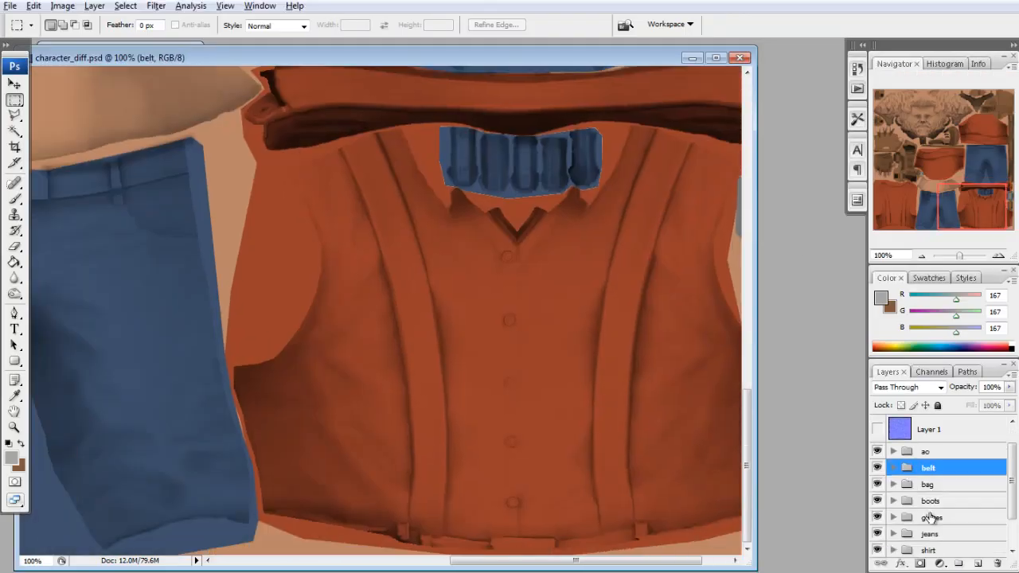
{"action": "scroll", "coordinate": [931, 518], "scroll_direction": "down", "scroll_amount": 3}
{"action": "left_click", "coordinate": [892, 504]}
{"action": "left_click", "coordinate": [945, 527]}
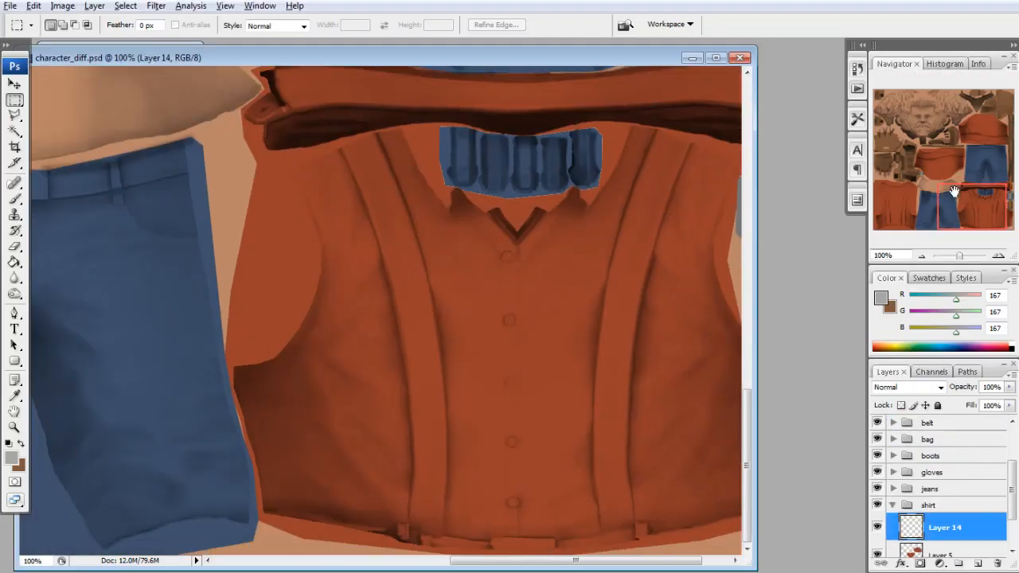
Choose the Elliptical Marquee tool and frame the top button of the shirt front at 400% zoom
{"action": "left_click_drag", "start_coordinate": [968, 206], "coordinate": [980, 197]}
{"action": "left_click", "coordinate": [998, 254]}
{"action": "left_click", "coordinate": [999, 254]}
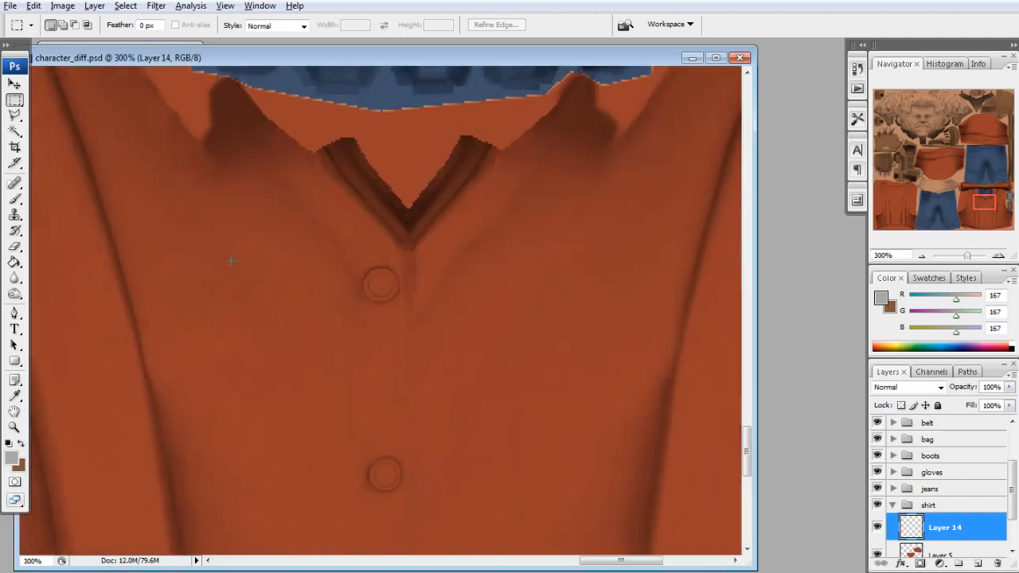
{"action": "right_click", "coordinate": [14, 101]}
{"action": "left_click", "coordinate": [63, 115]}
{"action": "left_click", "coordinate": [998, 255]}
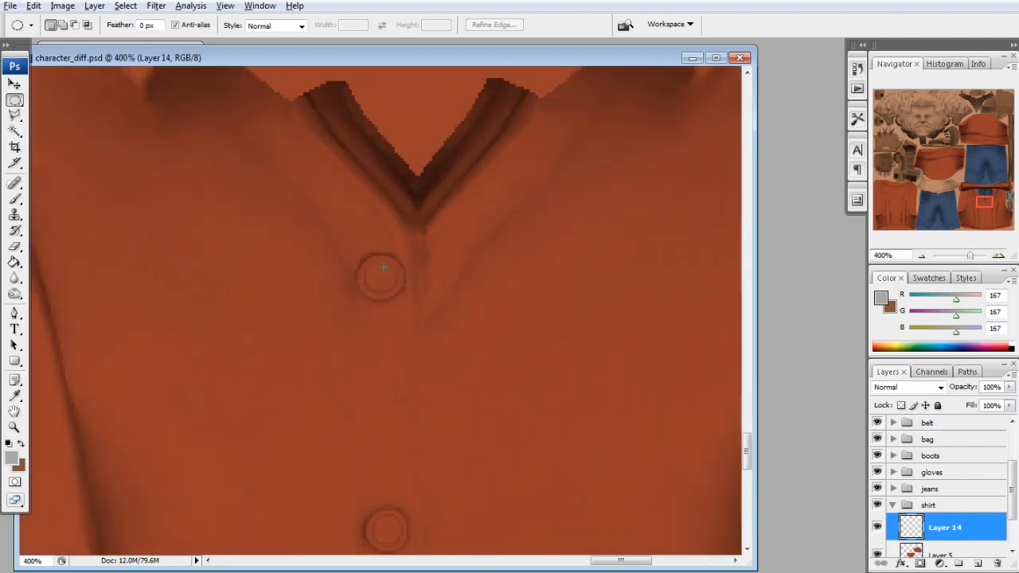
Draw a circular selection around the top shirt button, fill it with grey (167, 167, 167) on Layer 14 and deselect
{"action": "left_click_drag", "start_coordinate": [415, 300], "coordinate": [404, 299]}
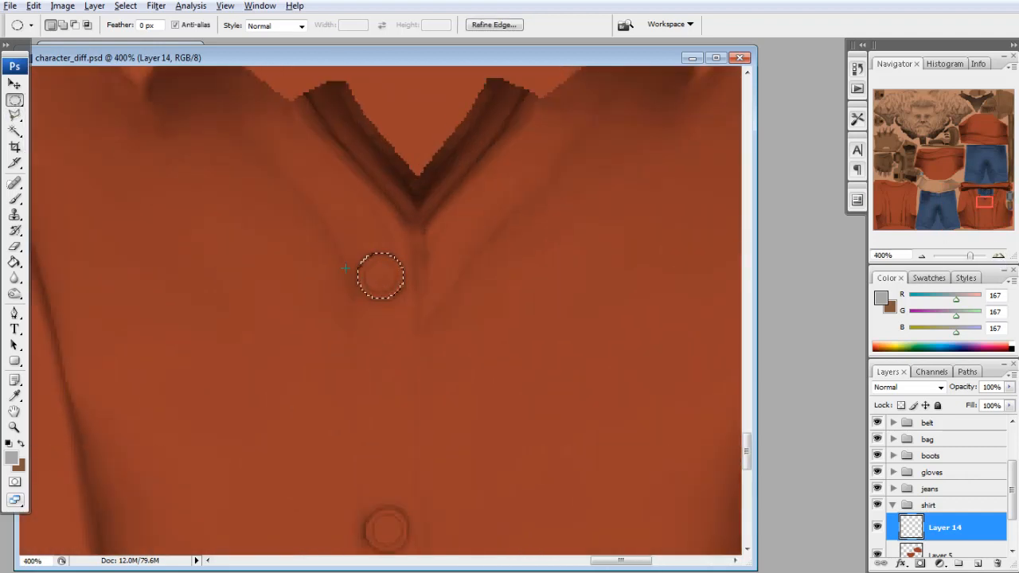
{"action": "left_click", "coordinate": [15, 262]}
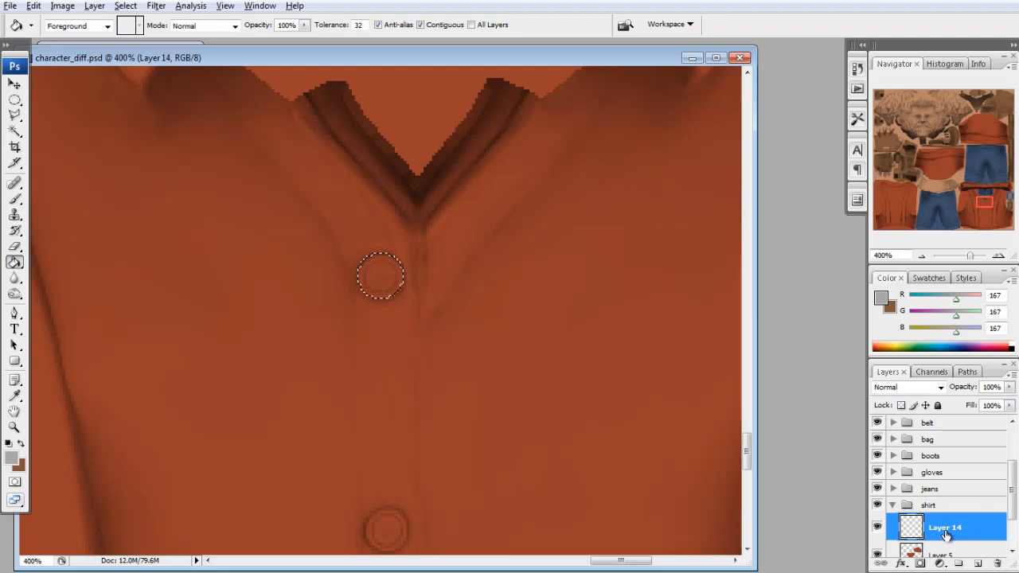
{"action": "left_click", "coordinate": [381, 276]}
{"action": "key", "text": "ctrl+d"}
{"action": "left_click", "coordinate": [14, 100]}
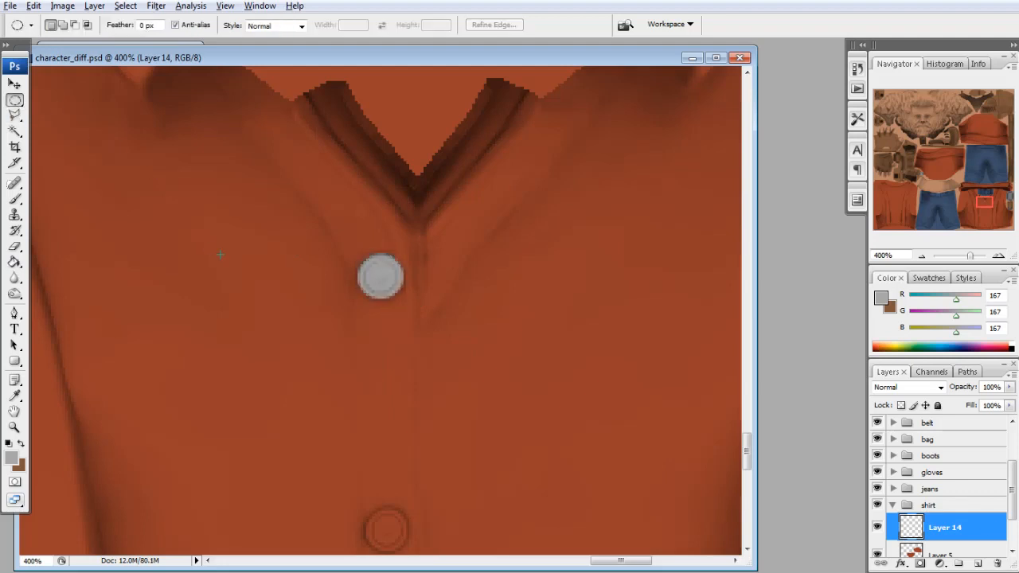
Try stretching the grey button disc to about 106% height, then undo the stretch, the fill and the circular selection
{"action": "key", "text": "ctrl+t"}
{"action": "left_click_drag", "start_coordinate": [379, 300], "coordinate": [379, 302]}
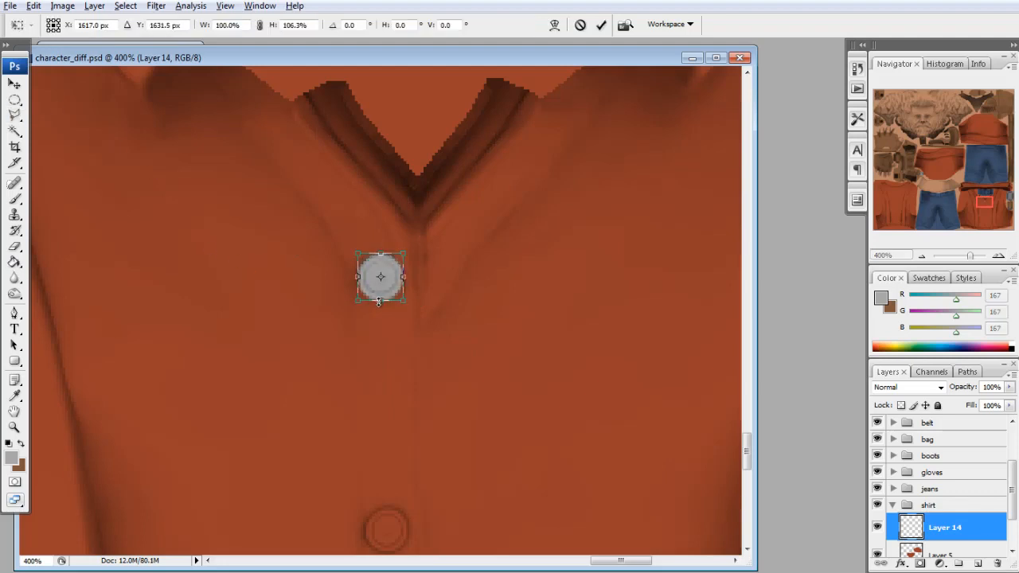
{"action": "key", "text": "Return"}
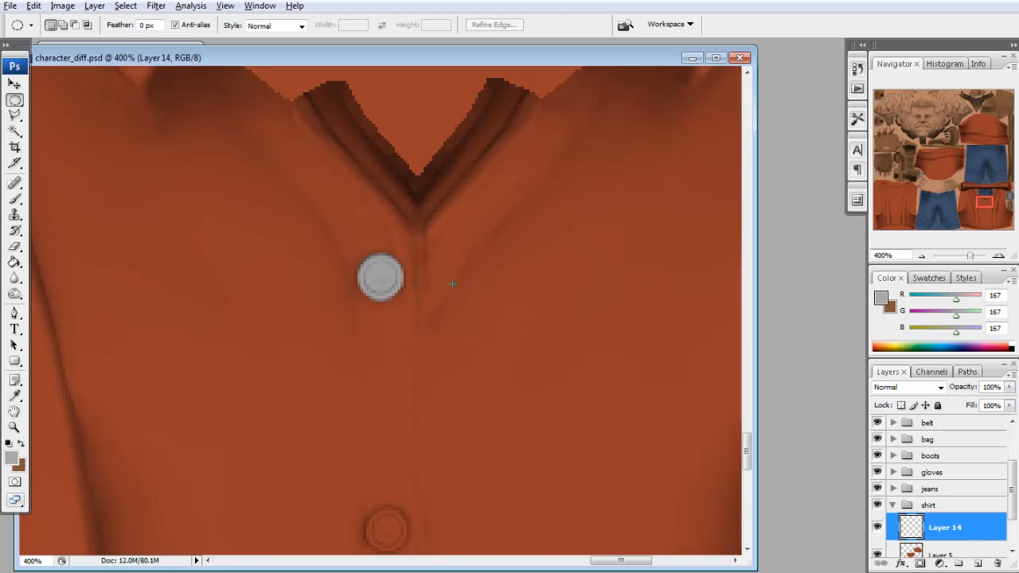
{"action": "key", "text": "ctrl+alt+z"}
{"action": "key", "text": "ctrl+alt+z"}
{"action": "key", "text": "ctrl+alt+z"}
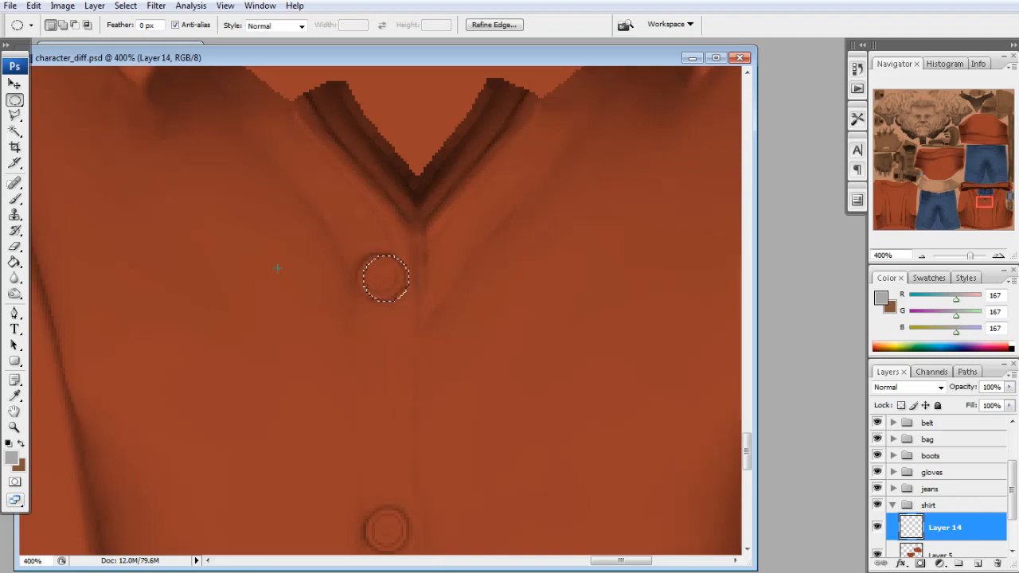
{"action": "key", "text": "ctrl+alt+z"}
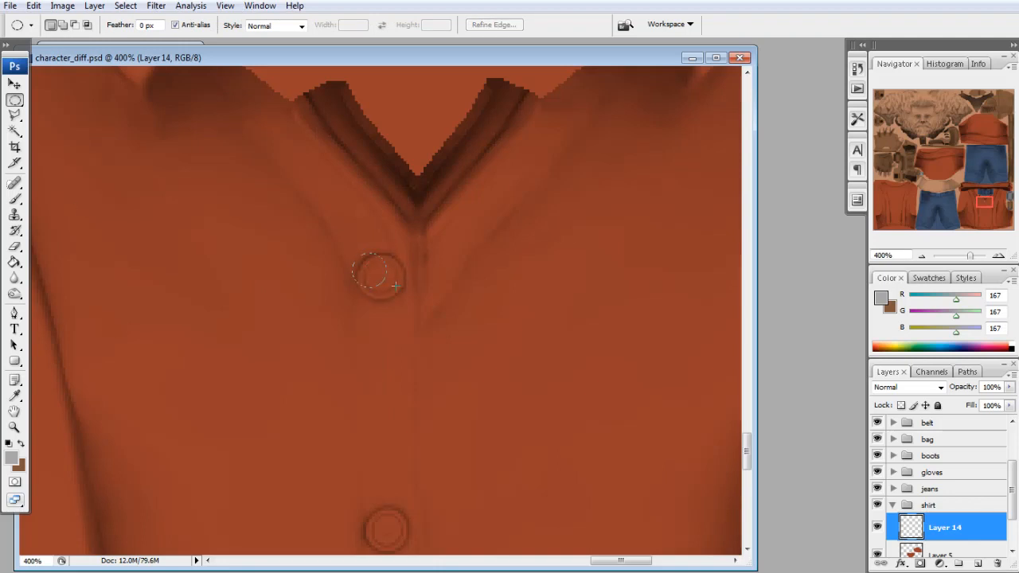
Redraw a slightly larger circular selection around the top shirt button, fill it with grey on Layer 14 and deselect
{"action": "left_click_drag", "start_coordinate": [424, 298], "coordinate": [391, 282]}
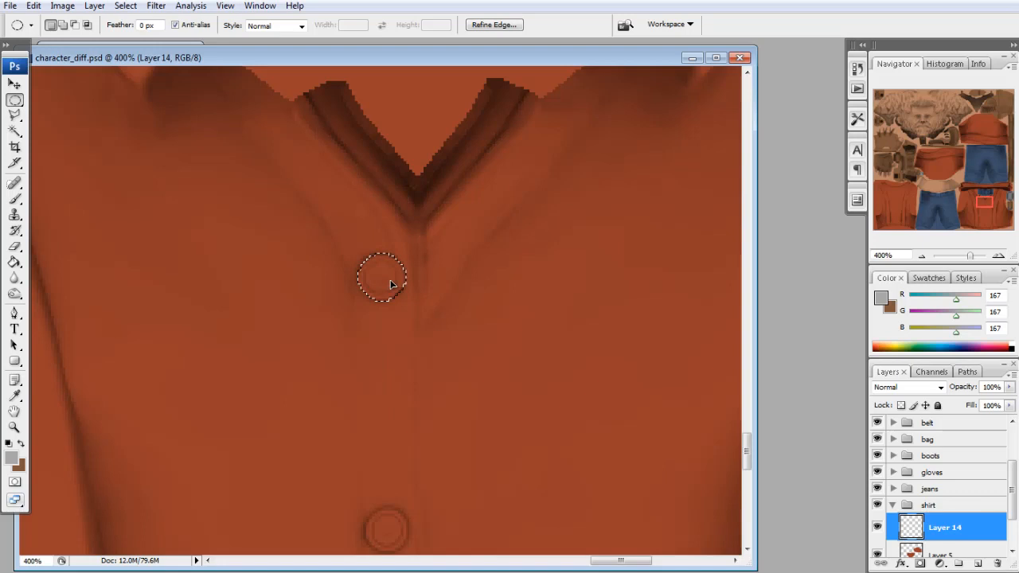
{"action": "left_click", "coordinate": [14, 262]}
{"action": "left_click", "coordinate": [371, 278]}
{"action": "key", "text": "m"}
{"action": "key", "text": "ctrl+d"}
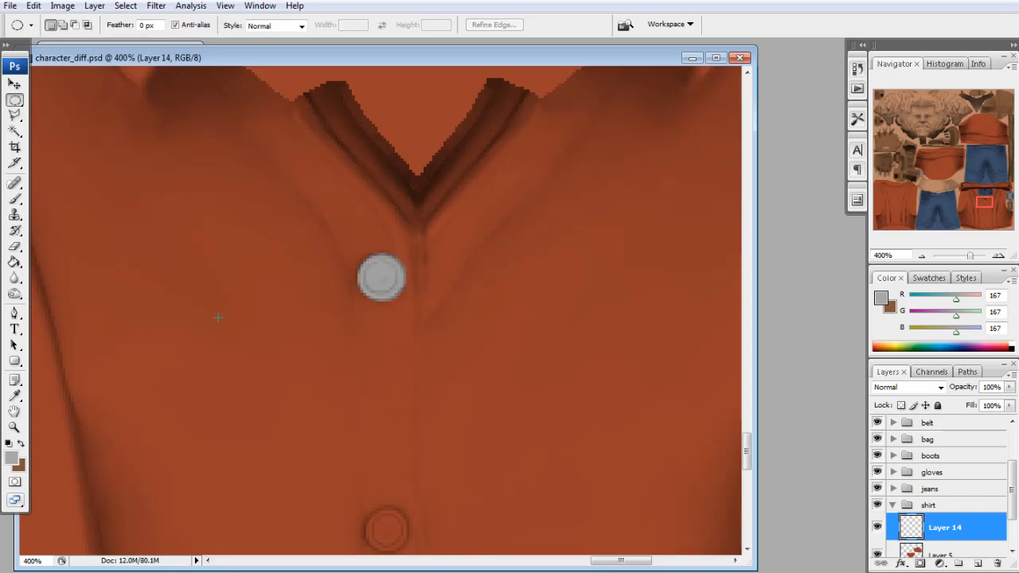
Narrow the grey disc slightly with Free Transform to match the top button's outline
{"action": "key", "text": "ctrl+t"}
{"action": "left_click_drag", "start_coordinate": [408, 277], "coordinate": [404, 278]}
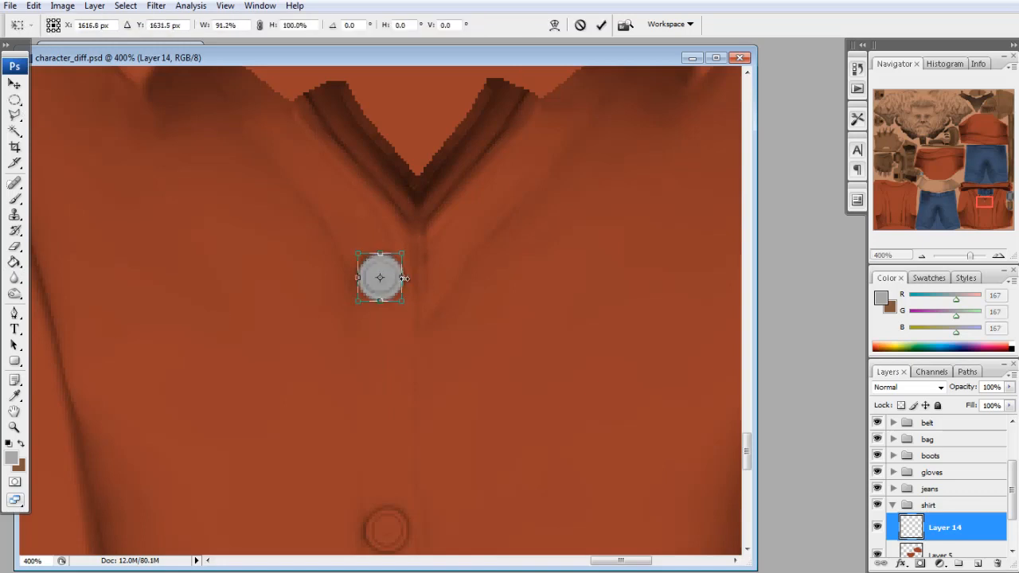
{"action": "key", "text": "Return"}
Duplicate the grey button layer for the second shirt button and activate the Move tool
{"action": "scroll", "coordinate": [449, 295], "scroll_direction": "down", "scroll_amount": 2}
{"action": "right_click", "coordinate": [964, 526]}
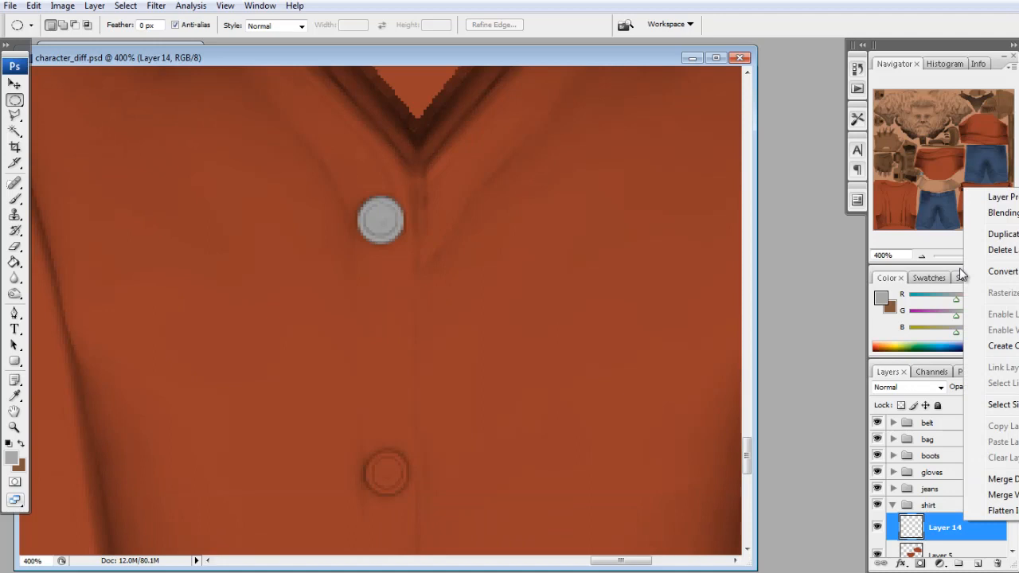
{"action": "left_click", "coordinate": [995, 234]}
{"action": "key", "text": "v"}
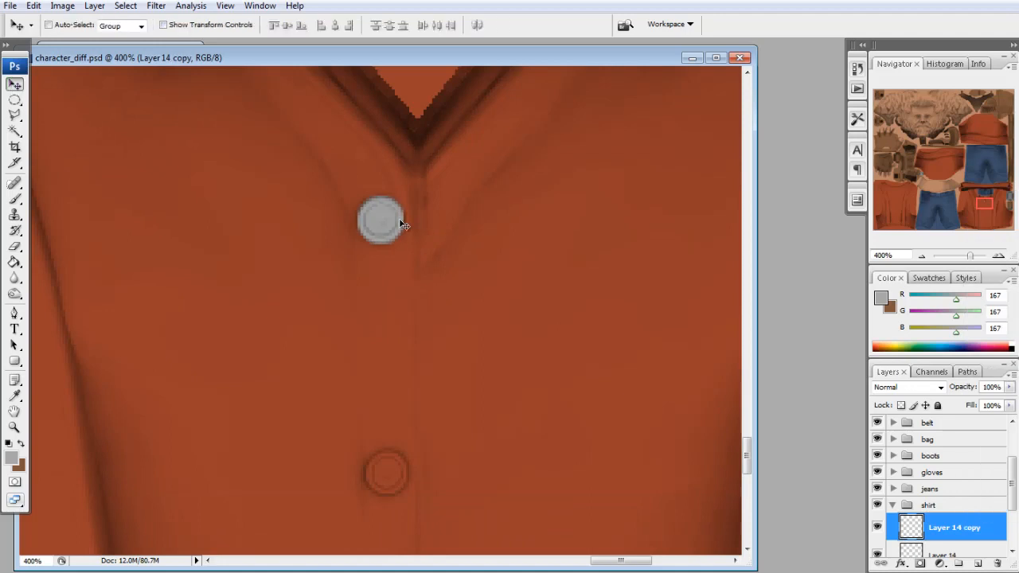
Move the duplicated grey disc onto the second shirt button and scale it to about 96% with Free Transform
{"action": "left_click_drag", "start_coordinate": [402, 225], "coordinate": [432, 474]}
{"action": "key", "text": "ctrl+t"}
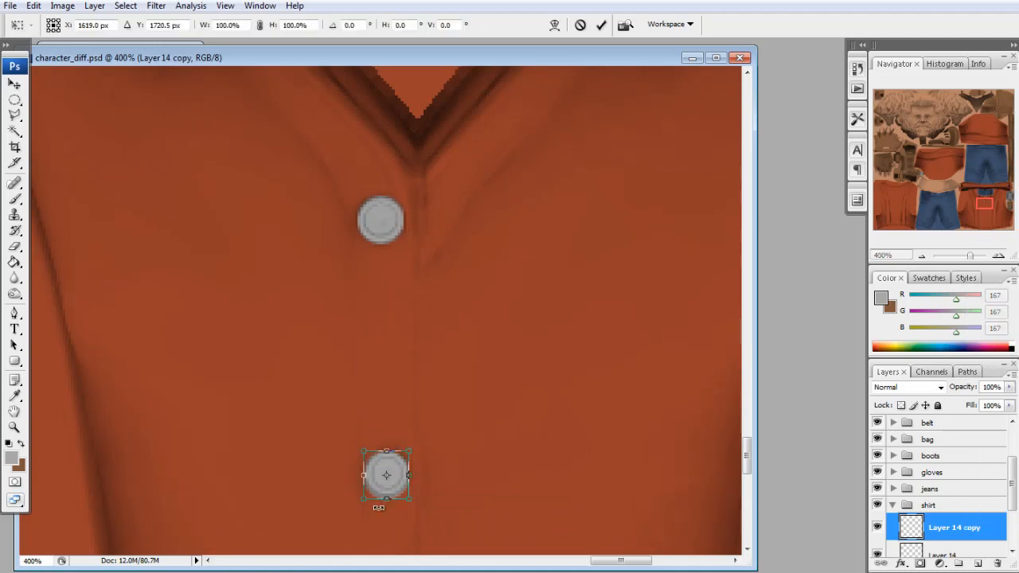
{"action": "left_click_drag", "start_coordinate": [363, 497], "coordinate": [365, 494]}
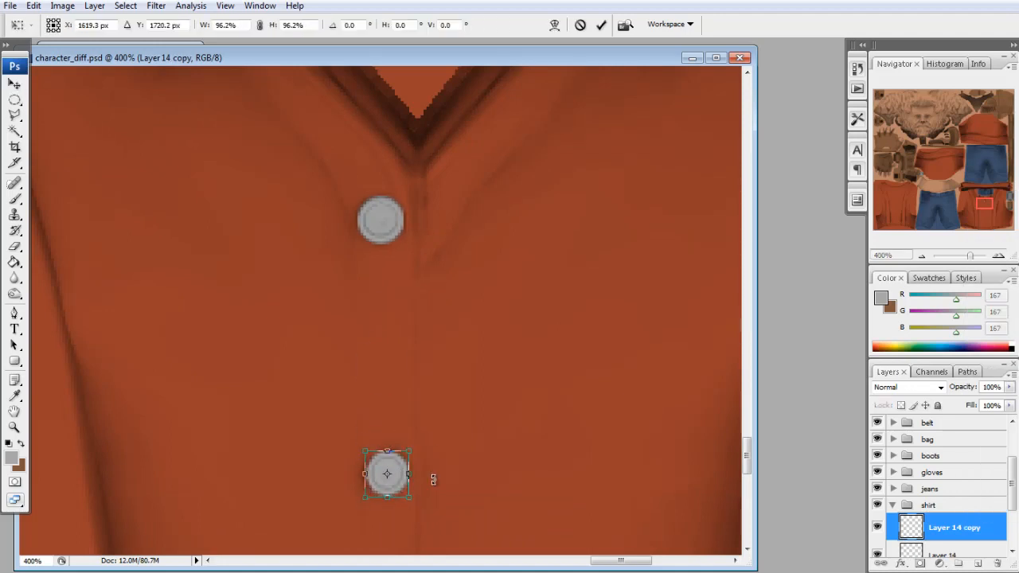
{"action": "key", "text": "Return"}
Try fitting another copy of the grey disc to the third button at about 97% width and 92% height, then delete that layer
{"action": "scroll", "coordinate": [466, 461], "scroll_direction": "down", "scroll_amount": 2}
{"action": "scroll", "coordinate": [469, 457], "scroll_direction": "down", "scroll_amount": 1}
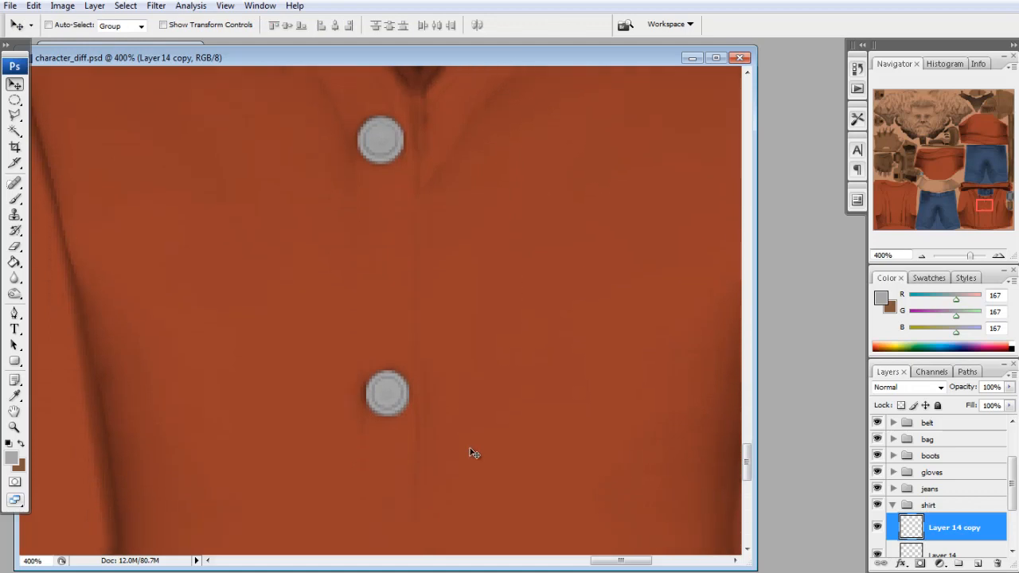
{"action": "right_click", "coordinate": [956, 528]}
{"action": "left_click", "coordinate": [996, 237]}
{"action": "key", "text": "Return"}
{"action": "scroll", "coordinate": [500, 349], "scroll_direction": "down", "scroll_amount": 7}
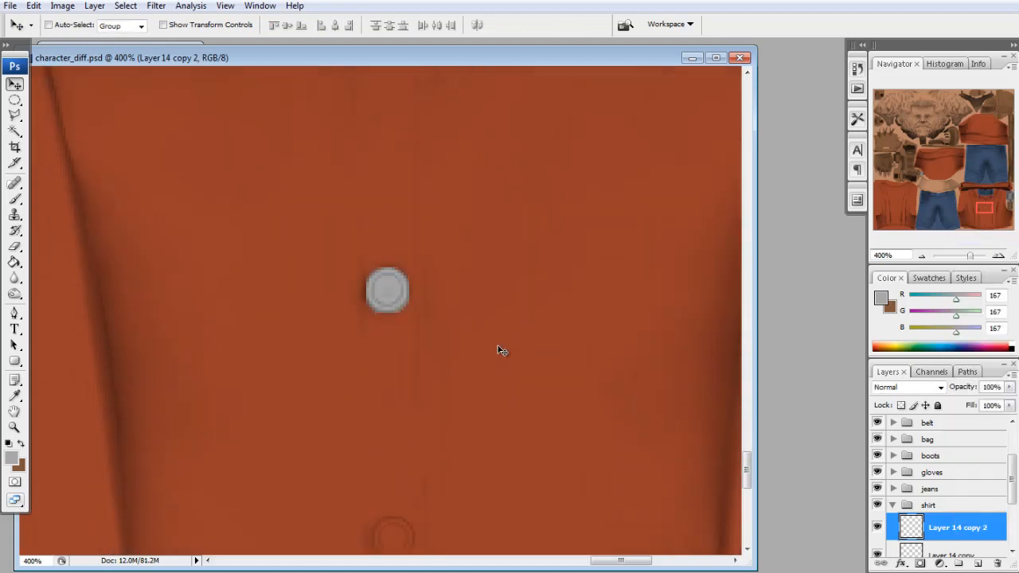
{"action": "left_click", "coordinate": [14, 86]}
{"action": "left_click_drag", "start_coordinate": [392, 239], "coordinate": [368, 445]}
{"action": "key", "text": "ctrl+t"}
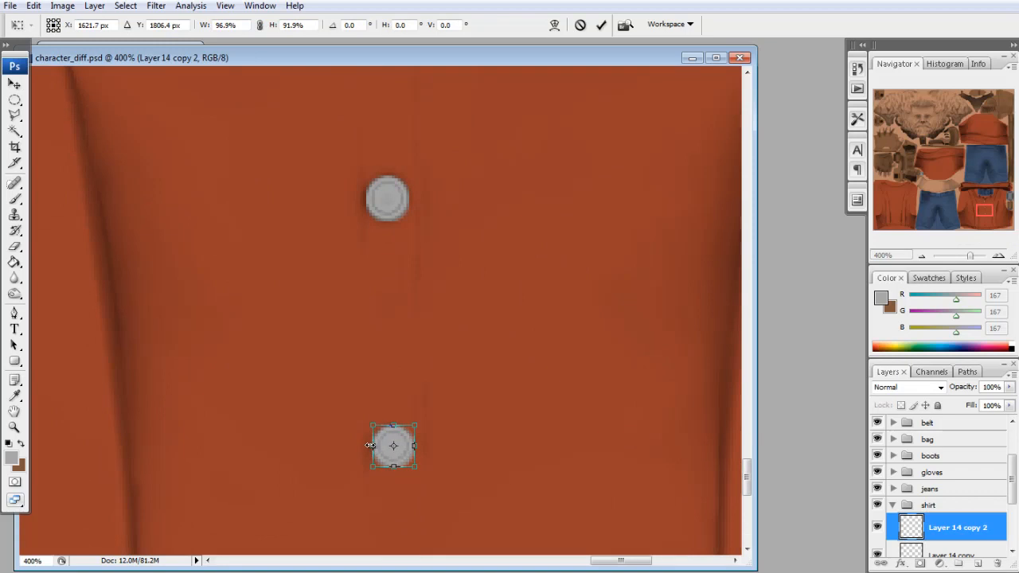
{"action": "key", "text": "Return"}
{"action": "left_click", "coordinate": [15, 246]}
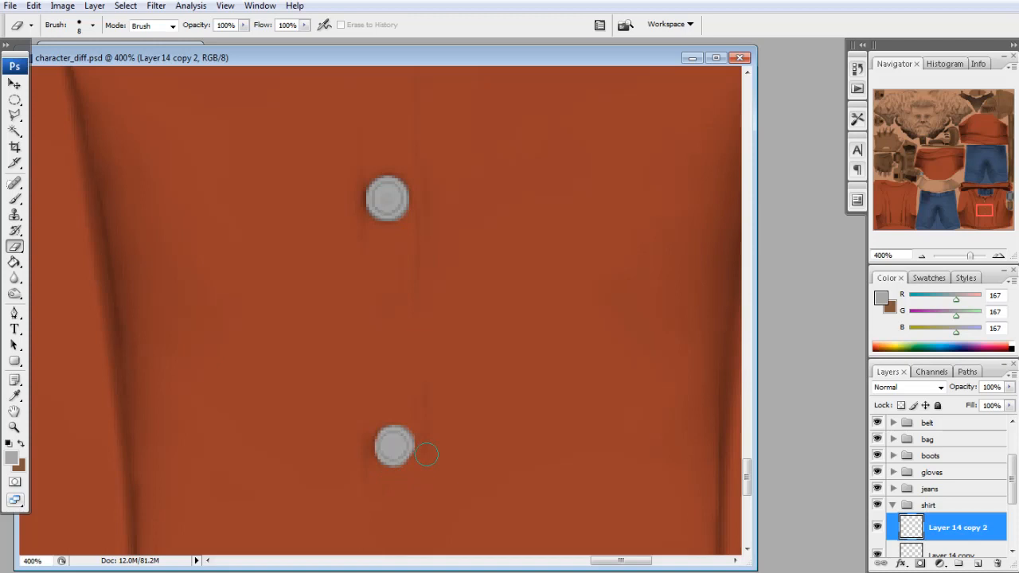
{"action": "left_click", "coordinate": [997, 563]}
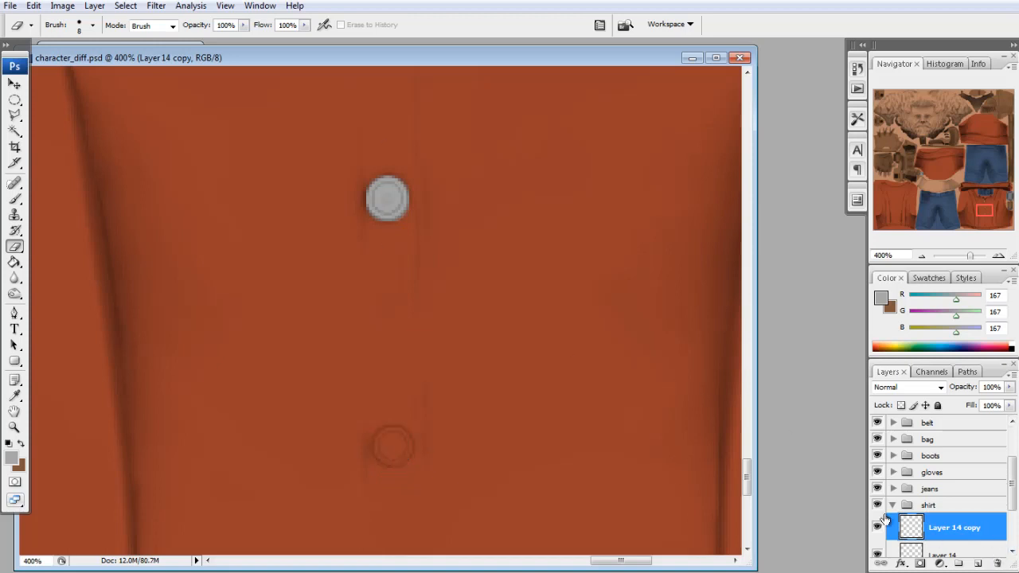
Switch to Maya, reload the file9 texture and inspect the grey buttons on the character's shirt
{"action": "left_click", "coordinate": [17, 216]}
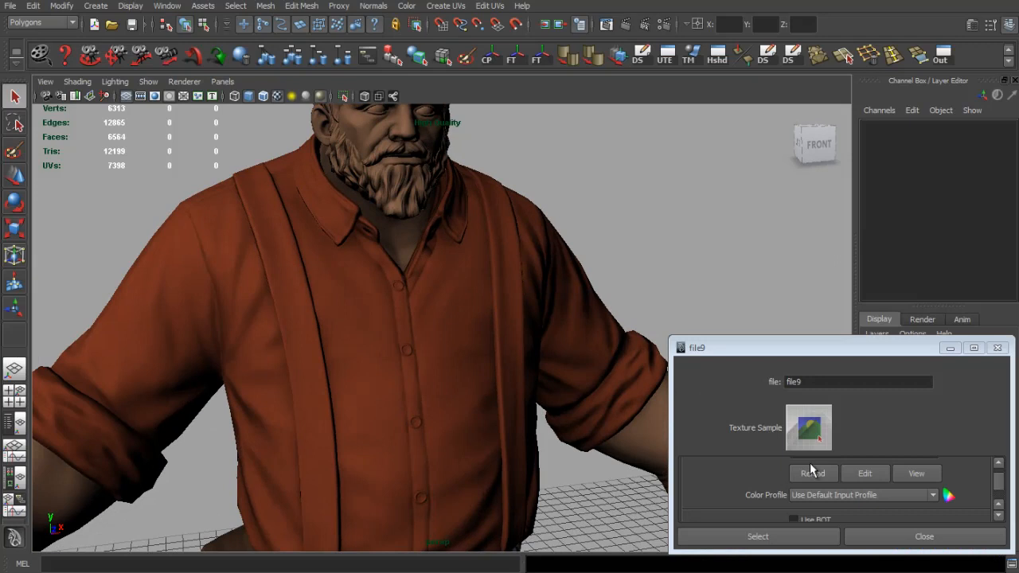
{"action": "left_click", "coordinate": [814, 474]}
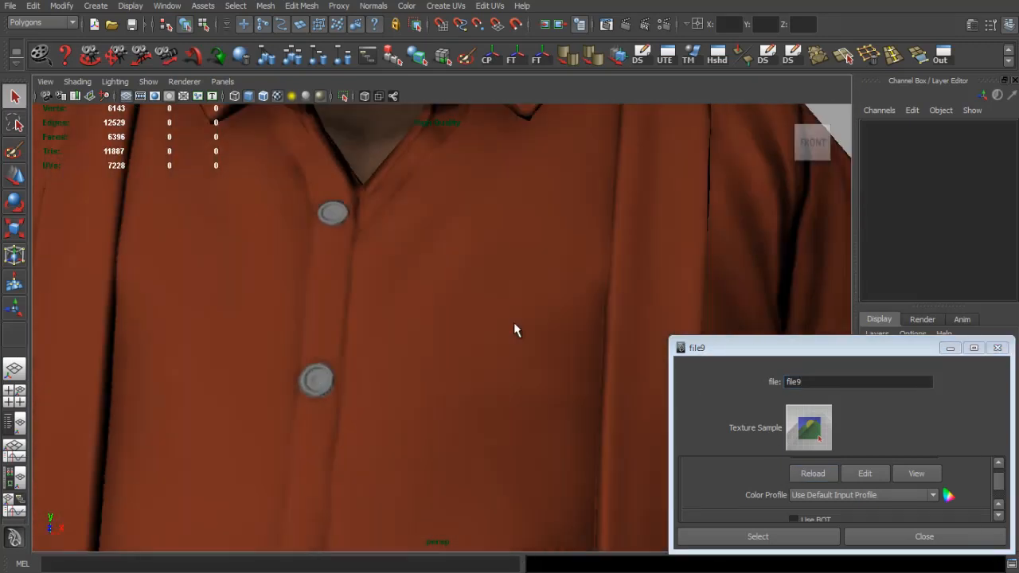
{"action": "left_click_drag", "start_coordinate": [421, 331], "coordinate": [454, 412]}
{"action": "scroll", "coordinate": [446, 398], "scroll_direction": "down", "scroll_amount": 6}
{"action": "mouse_move", "coordinate": [423, 374]}
{"action": "left_mouse_down"}
{"action": "mouse_move", "coordinate": [521, 314]}
{"action": "mouse_move", "coordinate": [461, 305]}
{"action": "mouse_move", "coordinate": [429, 281]}
{"action": "left_mouse_up"}
{"action": "scroll", "coordinate": [462, 305], "scroll_direction": "down", "scroll_amount": 6}
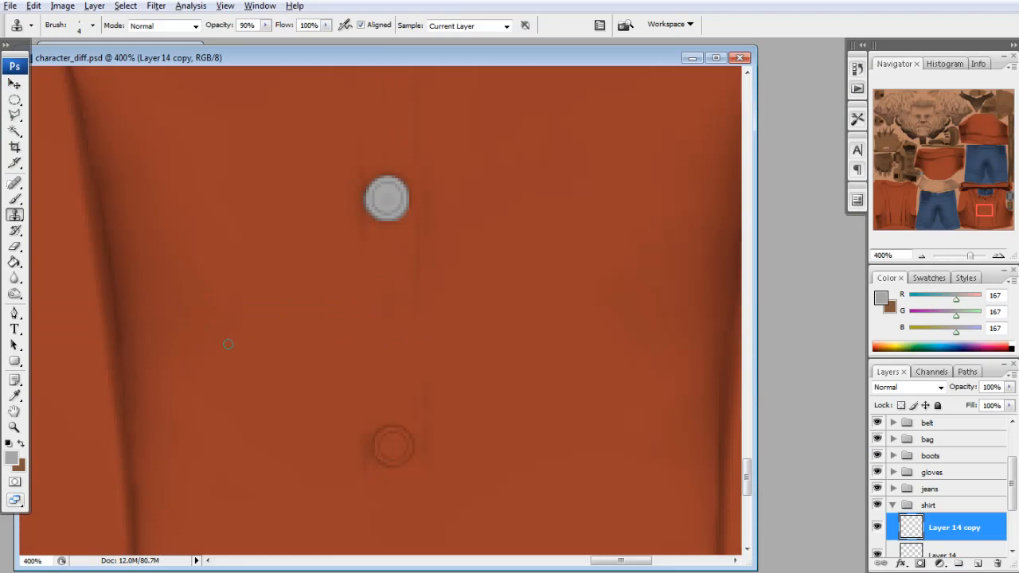
Switch back to Photoshop and show Layer 1, the blue normal map, over the shirt around the third and fourth buttons
{"action": "key", "text": "e"}
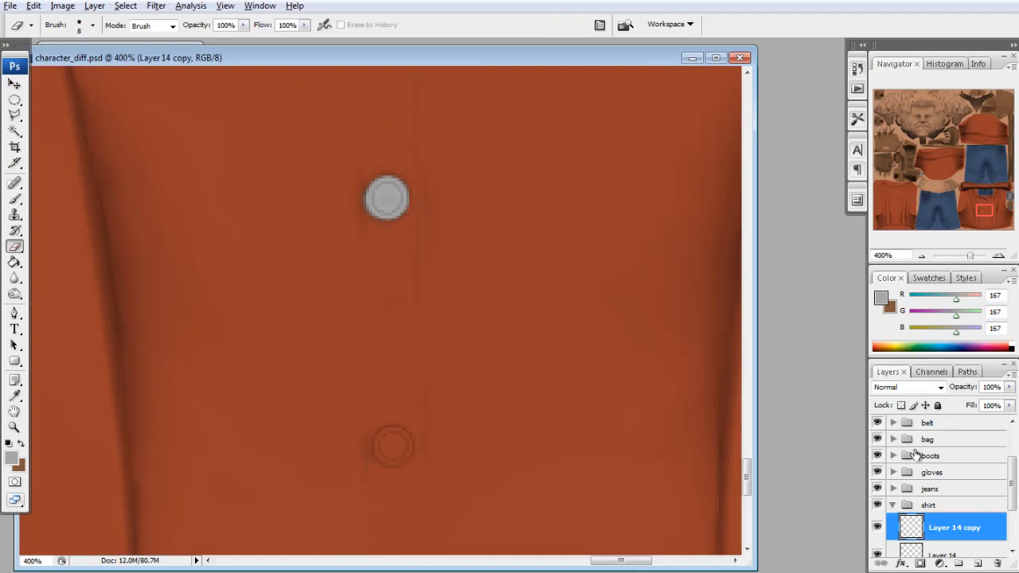
{"action": "scroll", "coordinate": [887, 442], "scroll_direction": "up", "scroll_amount": 3}
{"action": "left_click", "coordinate": [877, 455]}
{"action": "scroll", "coordinate": [567, 360], "scroll_direction": "down", "scroll_amount": 3}
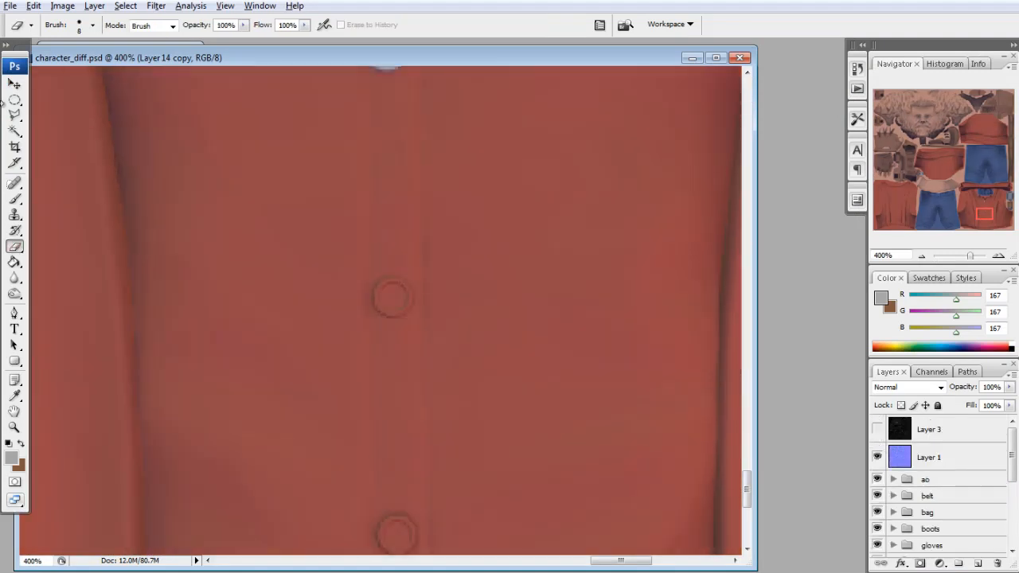
Draw a grey ellipse shape matching the outline of the third shirt button, above Layer 14 copy in the shirt group
{"action": "left_click_drag", "start_coordinate": [14, 360], "coordinate": [72, 385]}
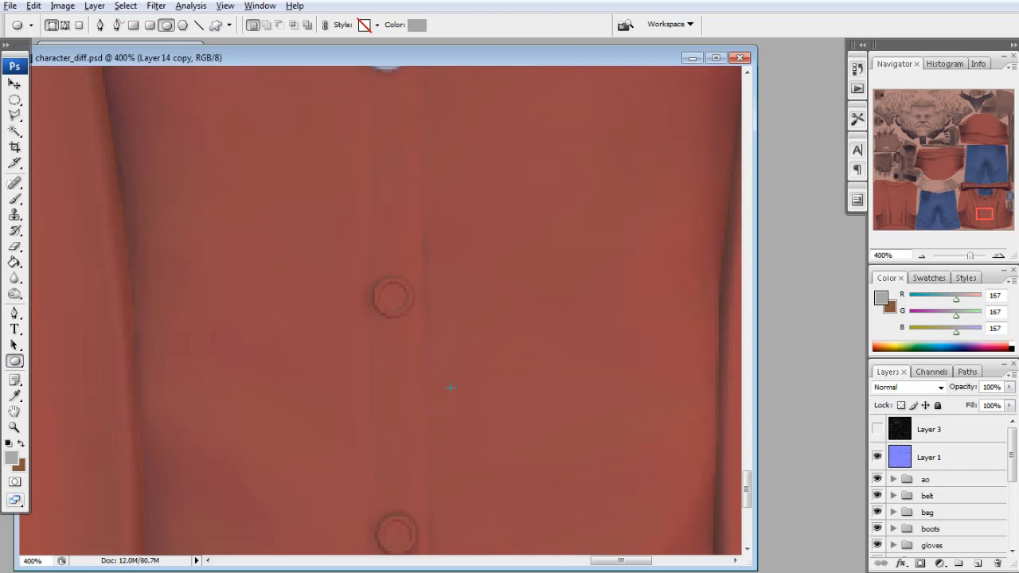
{"action": "left_click", "coordinate": [877, 429]}
{"action": "left_click", "coordinate": [877, 430]}
{"action": "scroll", "coordinate": [923, 482], "scroll_direction": "down", "scroll_amount": 3}
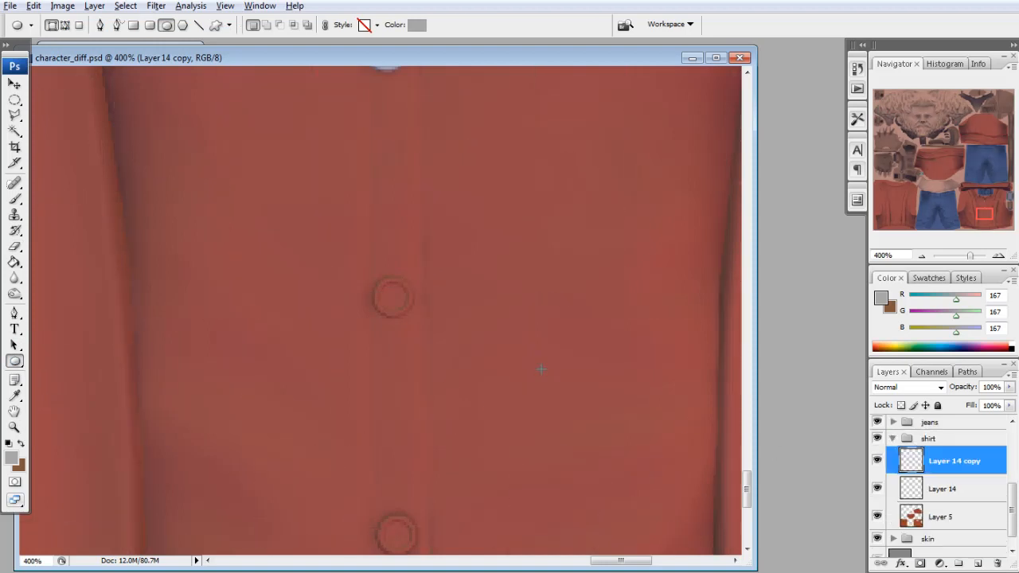
{"action": "left_click_drag", "start_coordinate": [414, 316], "coordinate": [411, 316]}
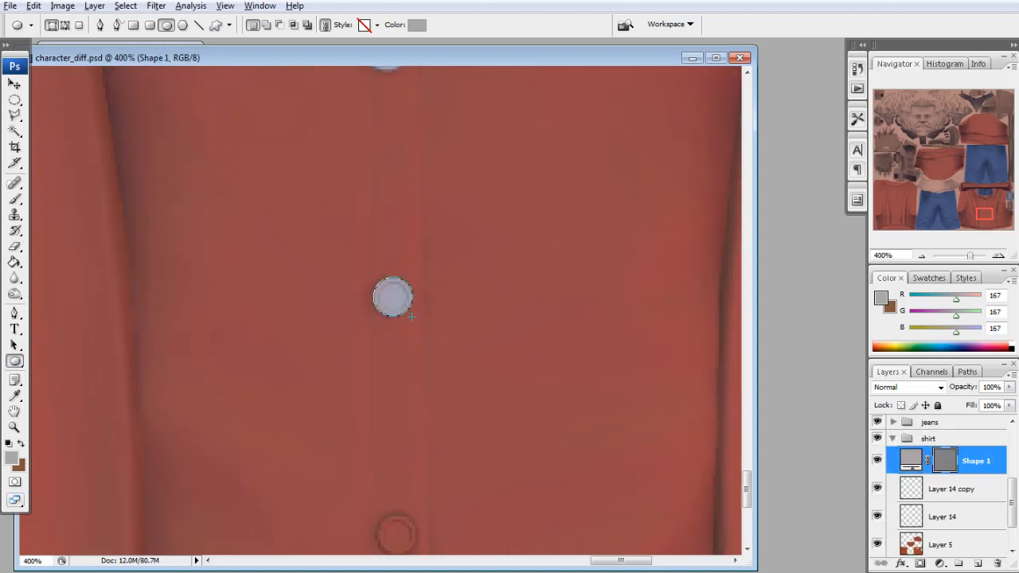
Duplicate the Shape 1 layer and move the copy down onto the fourth shirt button
{"action": "left_click", "coordinate": [14, 84]}
{"action": "left_click", "coordinate": [923, 492]}
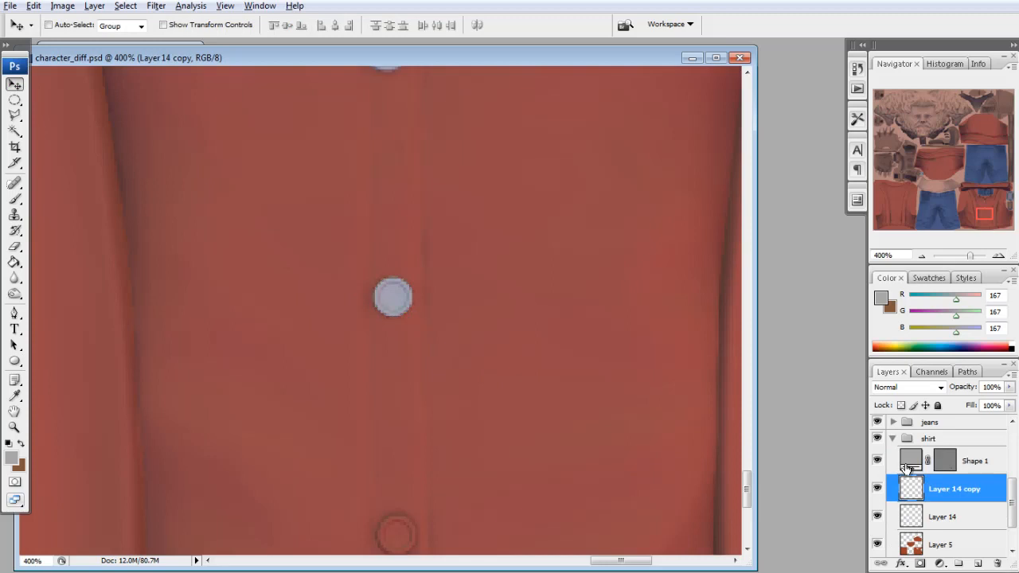
{"action": "left_click", "coordinate": [947, 462]}
{"action": "key", "text": "ctrl+j"}
{"action": "scroll", "coordinate": [100, 152], "scroll_direction": "down", "scroll_amount": 2}
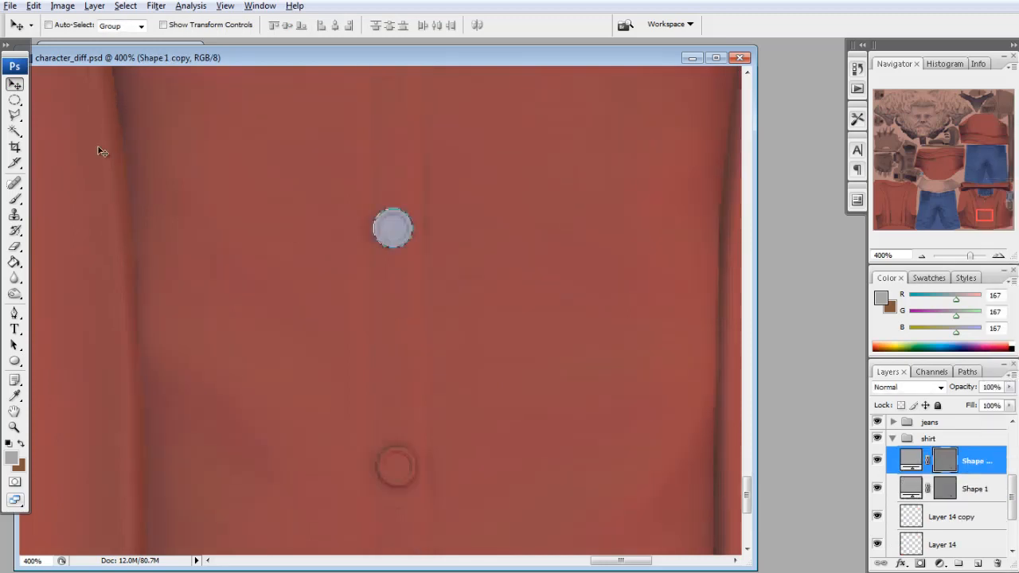
{"action": "key", "text": "shift+Down"}
{"action": "key", "text": "shift+Down"}
{"action": "key", "text": "shift+Down"}
{"action": "key", "text": "shift+Down"}
{"action": "key", "text": "shift+Down"}
{"action": "key", "text": "shift+Down"}
{"action": "key", "text": "shift+Down"}
{"action": "key", "text": "shift+Down"}
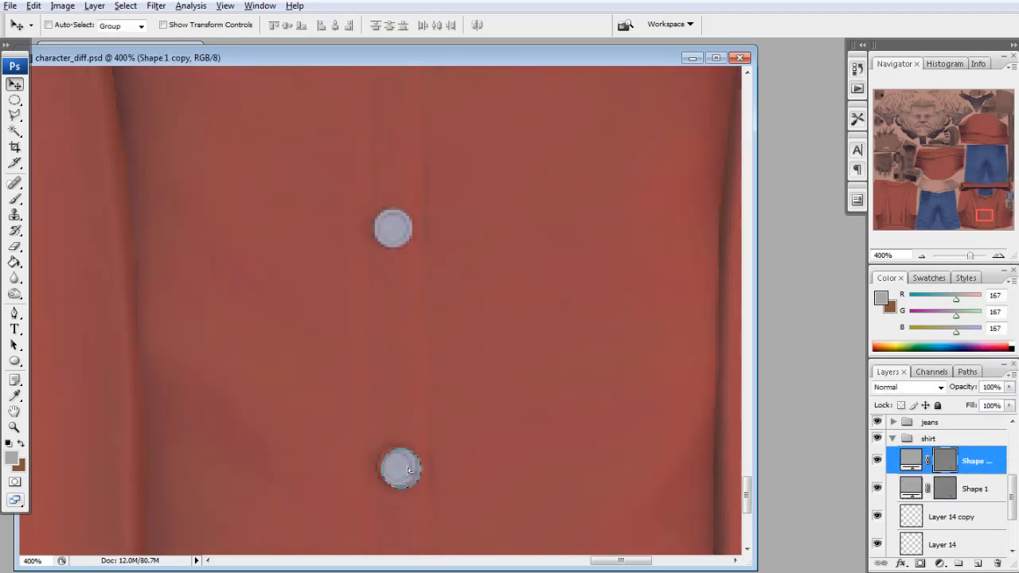
Toggle snapping, align the copied disc with the fourth button and adjust its width with Free Transform to 107.3%, then 93%
{"action": "left_click", "coordinate": [225, 6]}
{"action": "left_click", "coordinate": [263, 243]}
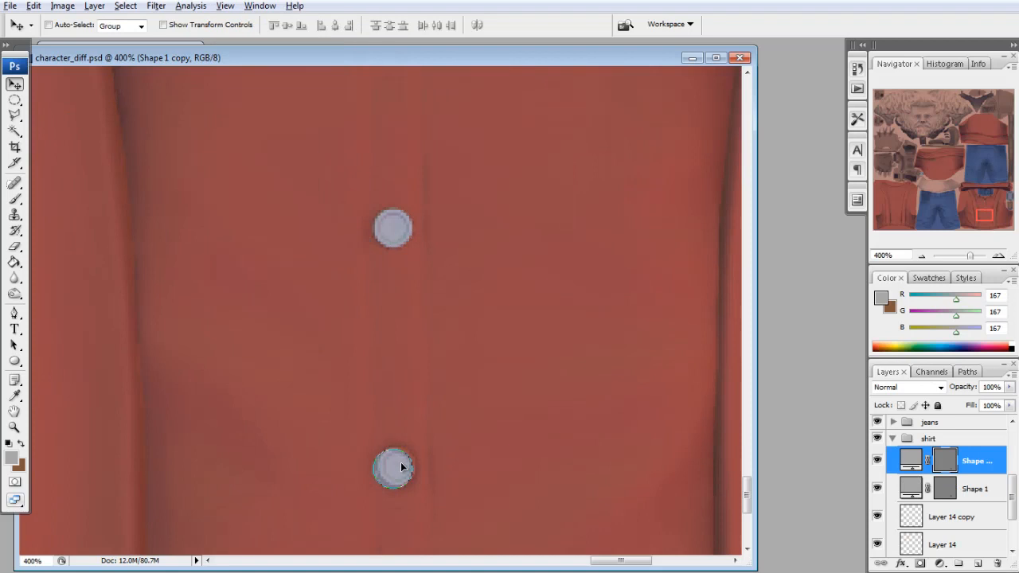
{"action": "key", "text": "ctrl+t"}
{"action": "left_click_drag", "start_coordinate": [379, 465], "coordinate": [375, 465]}
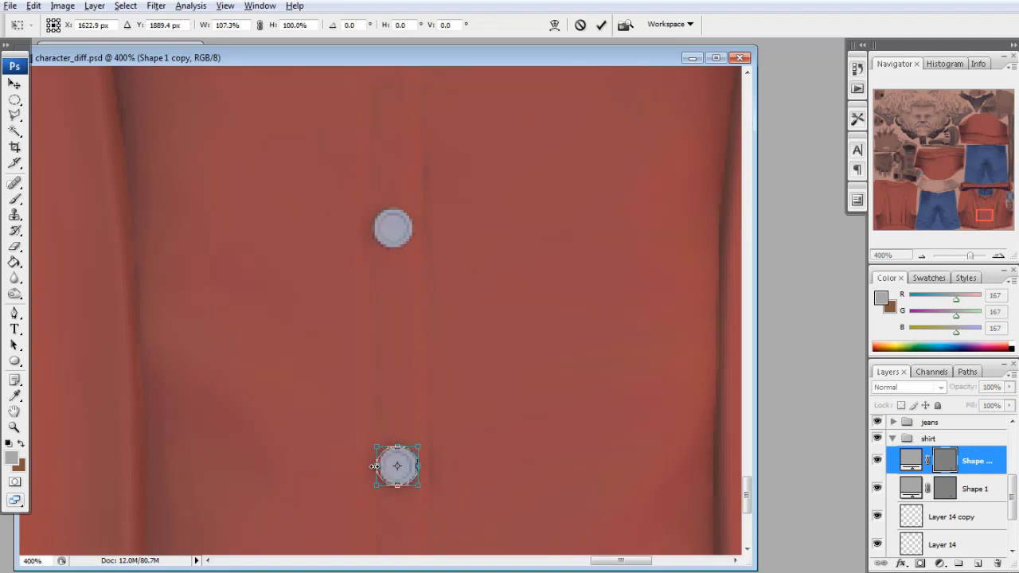
{"action": "key", "text": "Return"}
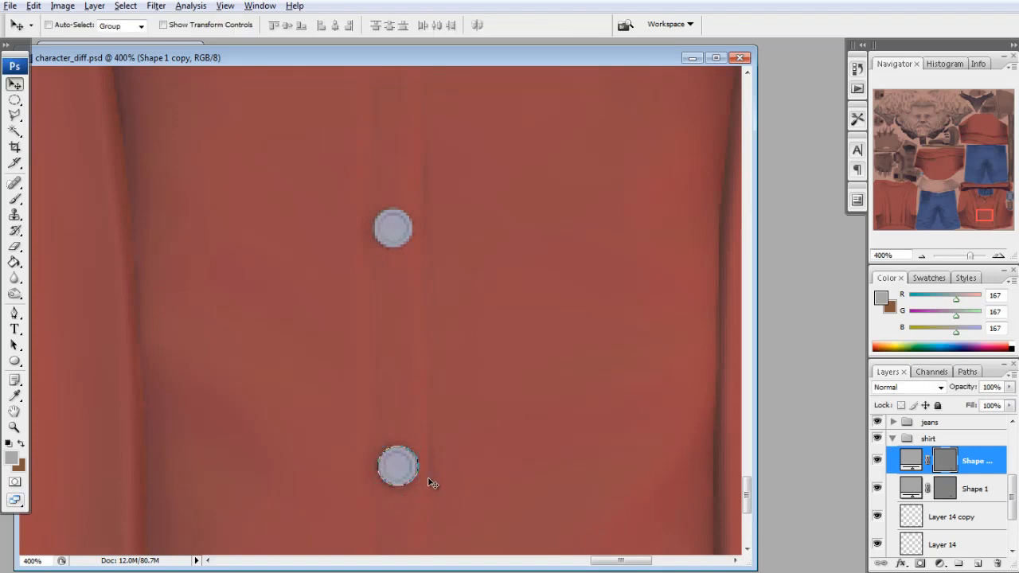
{"action": "key", "text": "ctrl+t"}
{"action": "left_click_drag", "start_coordinate": [419, 466], "coordinate": [412, 485]}
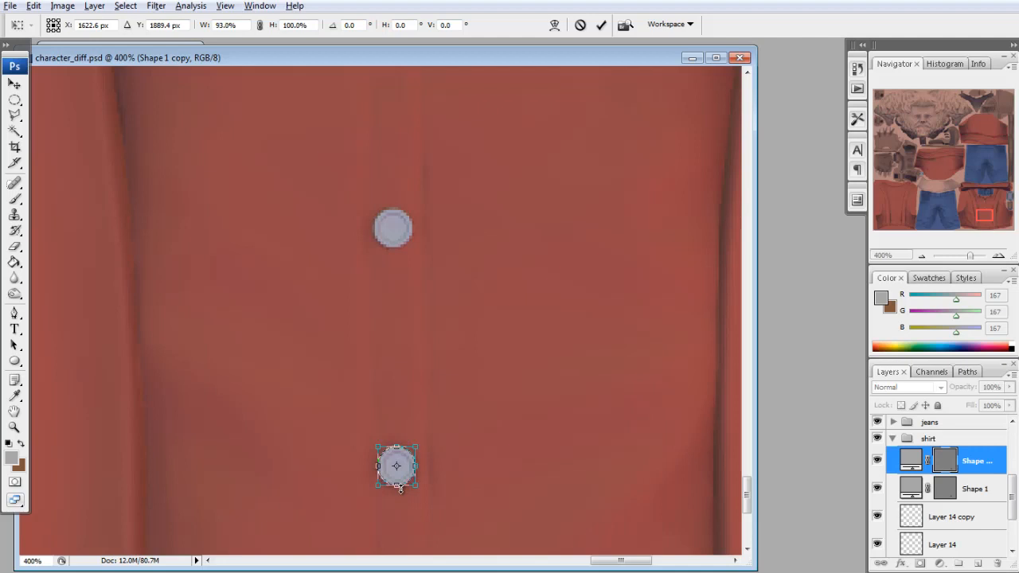
Apply the 93% width transform to the copied button shape
{"action": "key", "text": "Return"}
{"action": "left_click", "coordinate": [915, 517]}
{"action": "scroll", "coordinate": [605, 422], "scroll_direction": "down", "scroll_amount": 4}
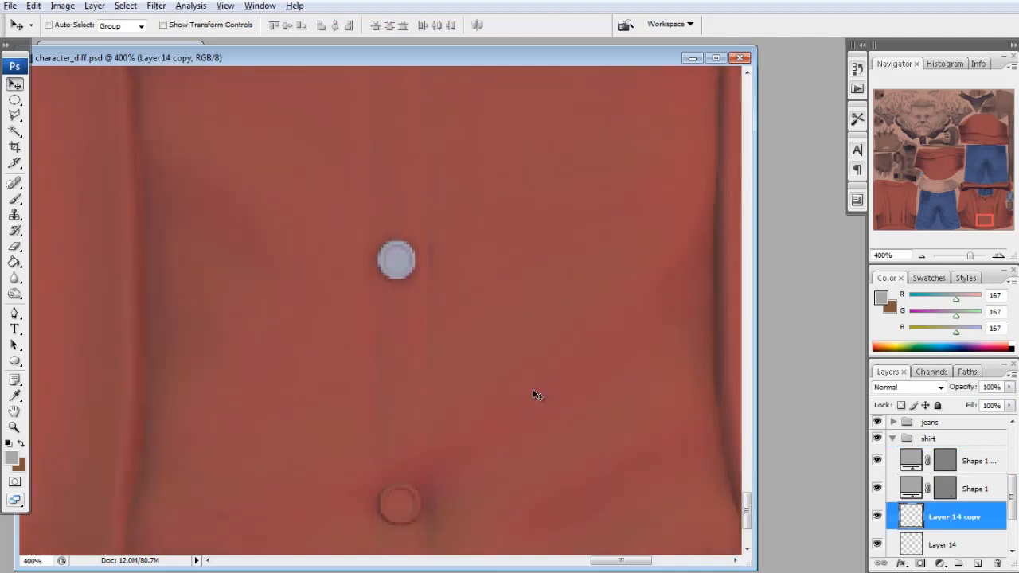
Duplicate the Shape 1 layer and move the copy onto the lowest button of the shirt
{"action": "right_click", "coordinate": [916, 489]}
{"action": "key", "text": "Escape"}
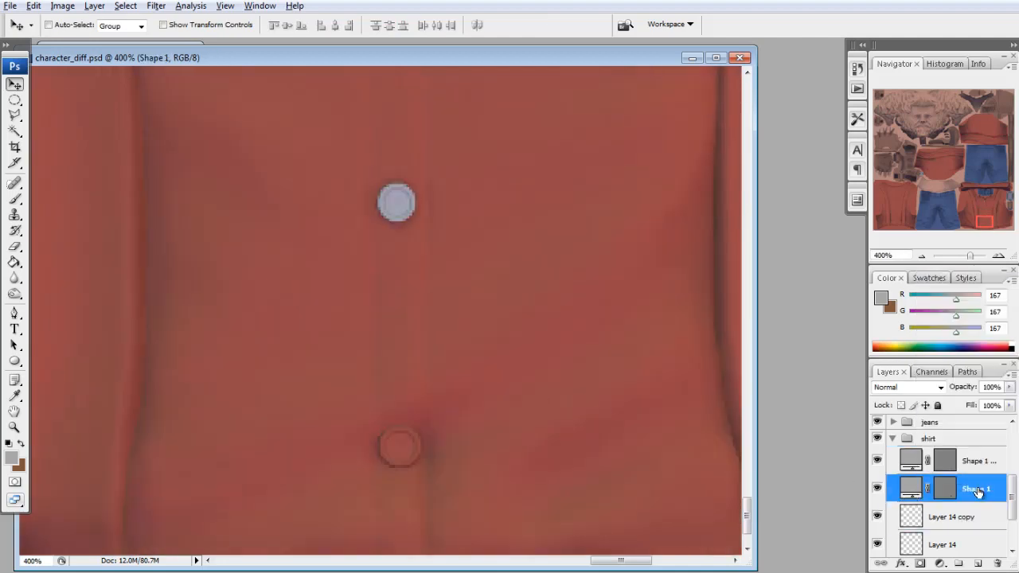
{"action": "right_click", "coordinate": [982, 488]}
{"action": "left_click", "coordinate": [955, 200]}
{"action": "key", "text": "Return"}
{"action": "left_click_drag", "start_coordinate": [416, 203], "coordinate": [420, 445]}
{"action": "scroll", "coordinate": [428, 409], "scroll_direction": "down", "scroll_amount": 3}
Fit the new button shape to the lowest button's outline with Free Transform
{"action": "left_click_drag", "start_coordinate": [402, 345], "coordinate": [400, 367]}
{"action": "key", "text": "ctrl+t"}
{"action": "key", "text": "Return"}
{"action": "key", "text": "ctrl+t"}
{"action": "key", "text": "Return"}
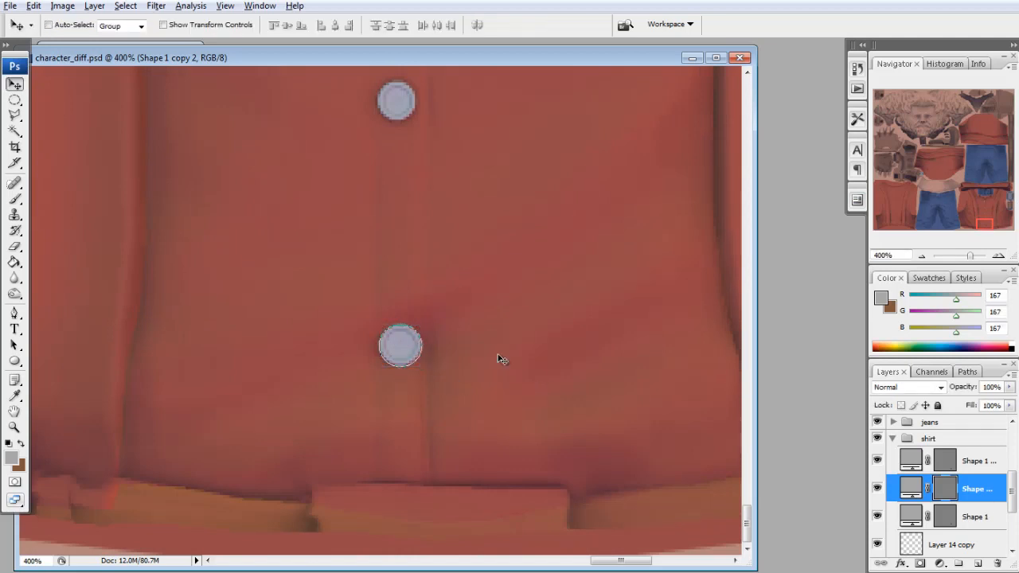
Select the Shape 1 layer, then switch to Maya and reload the file9 texture
{"action": "left_click", "coordinate": [911, 521]}
{"action": "left_click", "coordinate": [922, 256]}
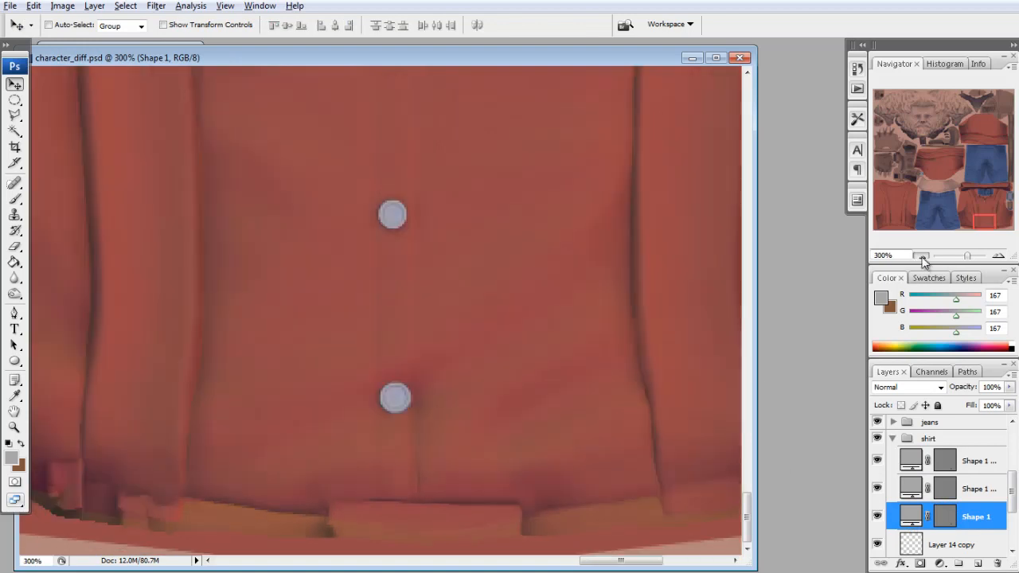
{"action": "left_click", "coordinate": [922, 256]}
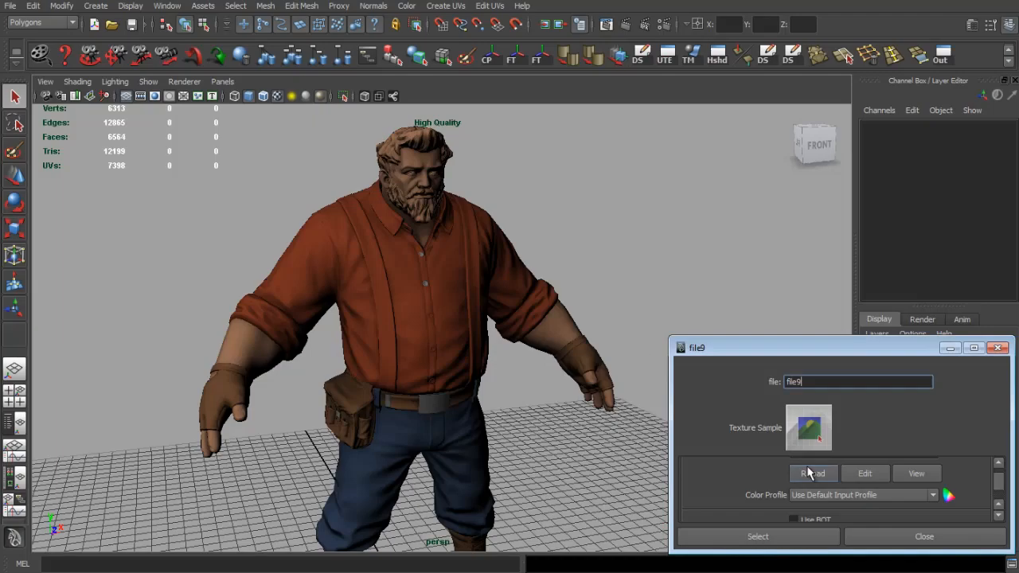
{"action": "left_click", "coordinate": [809, 473]}
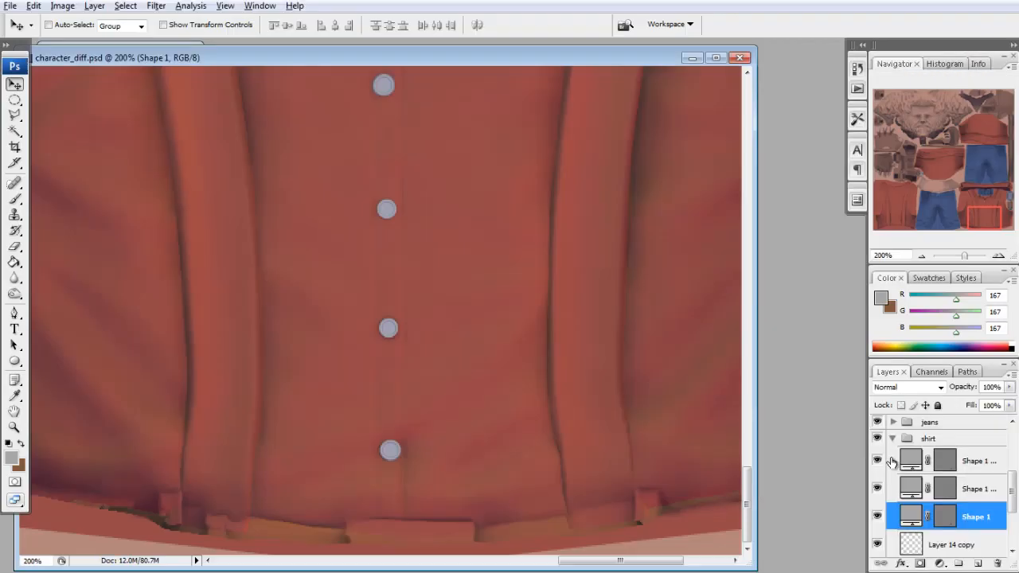
Hide the Layer 1 normal map in Photoshop and inspect the shirt buttons close up on the model in Maya
{"action": "scroll", "coordinate": [877, 459], "scroll_direction": "up", "scroll_amount": 3}
{"action": "left_click", "coordinate": [877, 458]}
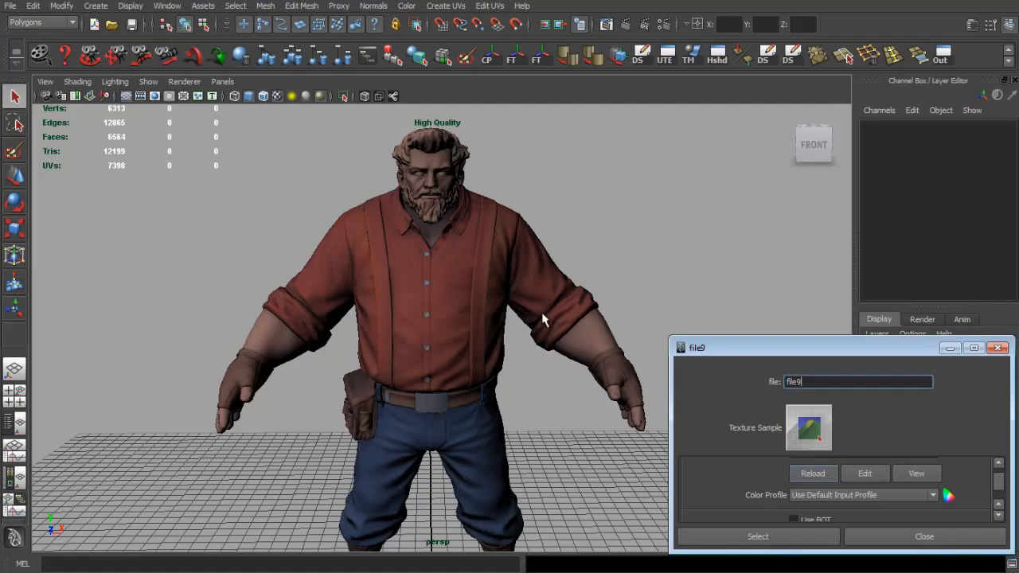
{"action": "scroll", "coordinate": [503, 342], "scroll_direction": "up", "scroll_amount": 5}
{"action": "scroll", "coordinate": [503, 342], "scroll_direction": "up", "scroll_amount": 5}
{"action": "left_click_drag", "start_coordinate": [503, 343], "coordinate": [488, 220]}
{"action": "scroll", "coordinate": [507, 243], "scroll_direction": "down", "scroll_amount": 3}
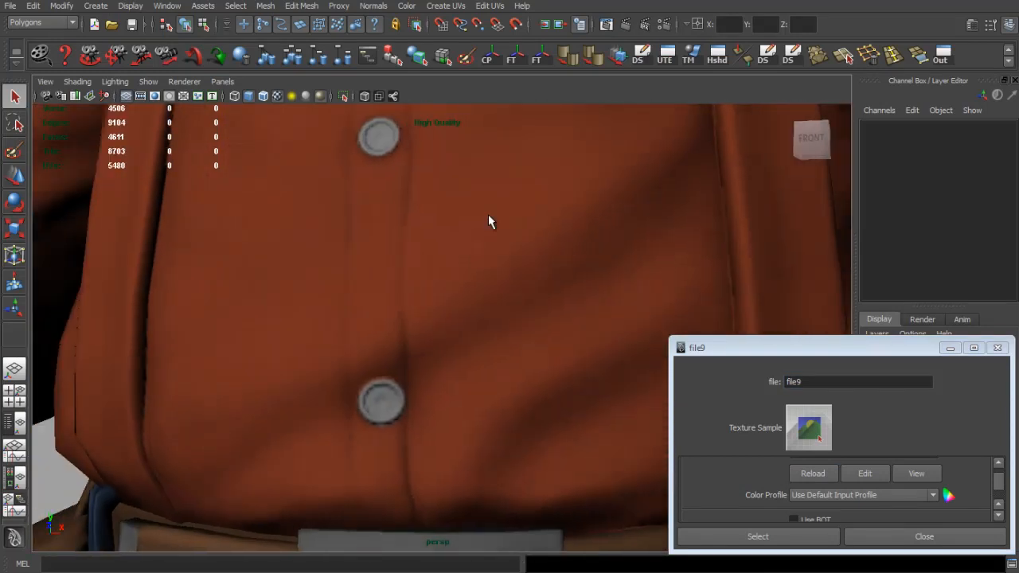
{"action": "scroll", "coordinate": [488, 220], "scroll_direction": "down", "scroll_amount": 3}
{"action": "left_click_drag", "start_coordinate": [348, 212], "coordinate": [494, 337]}
{"action": "scroll", "coordinate": [407, 328], "scroll_direction": "down", "scroll_amount": 3}
Back in Photoshop, identify the lowest button's shape layer by toggling visibility and stretch it slightly upwards with Free Transform
{"action": "key", "text": "alt+Tab"}
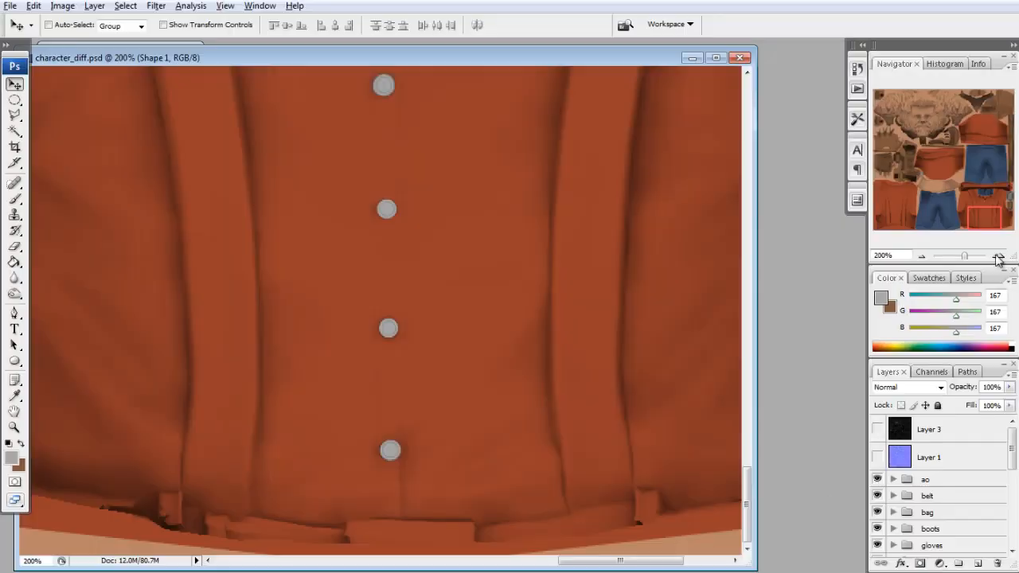
{"action": "left_click", "coordinate": [999, 256]}
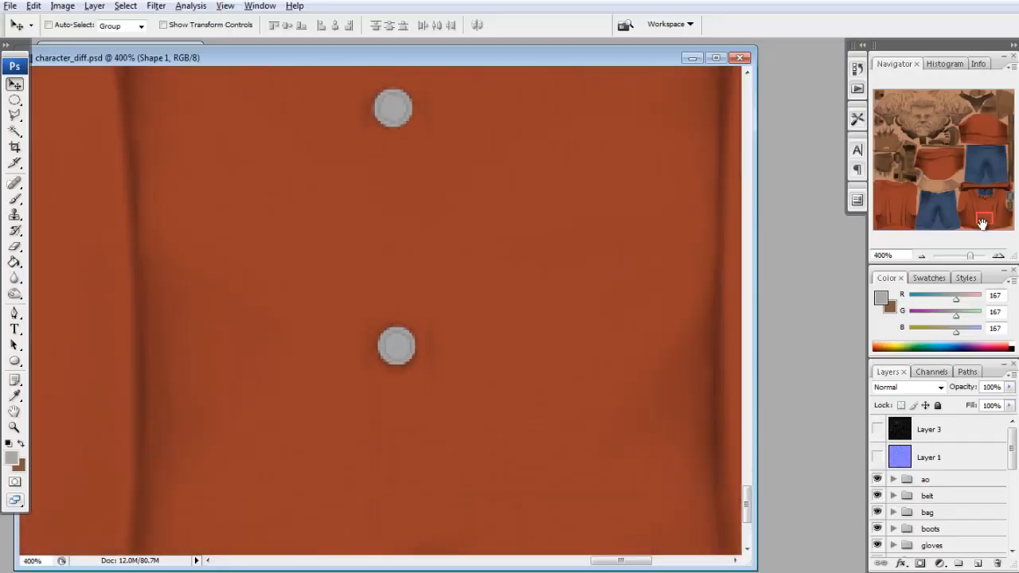
{"action": "scroll", "coordinate": [918, 513], "scroll_direction": "down", "scroll_amount": 5}
{"action": "left_click", "coordinate": [878, 516]}
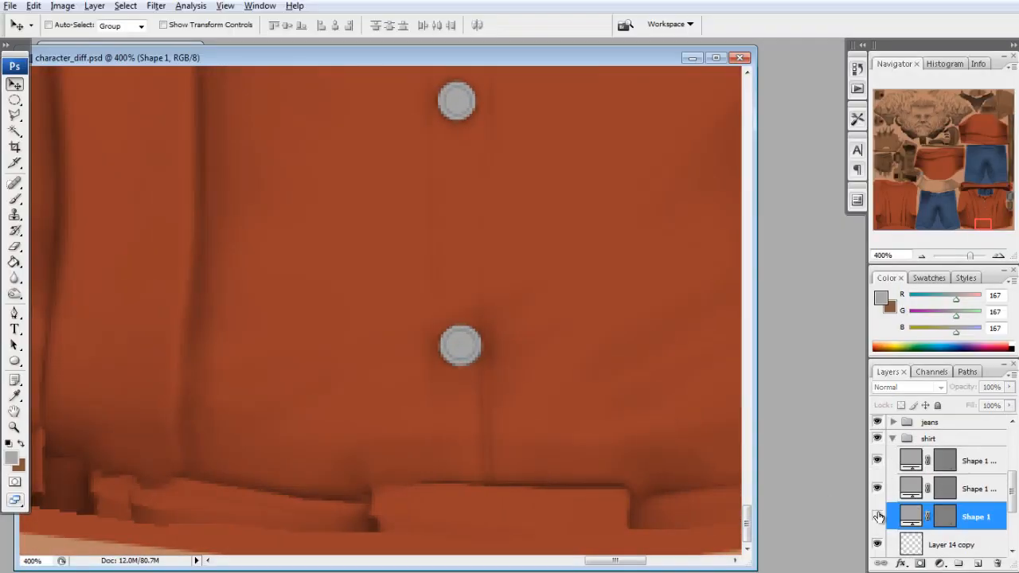
{"action": "left_click", "coordinate": [877, 516]}
{"action": "left_click", "coordinate": [877, 488]}
{"action": "left_click", "coordinate": [877, 488]}
{"action": "left_click", "coordinate": [911, 488]}
{"action": "key", "text": "ctrl+t"}
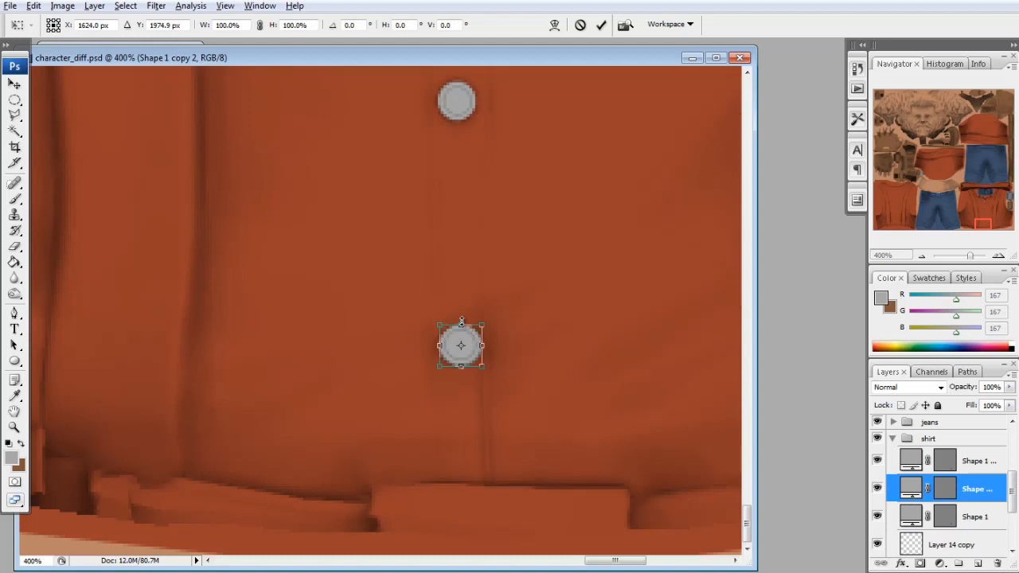
{"action": "key", "text": "Return"}
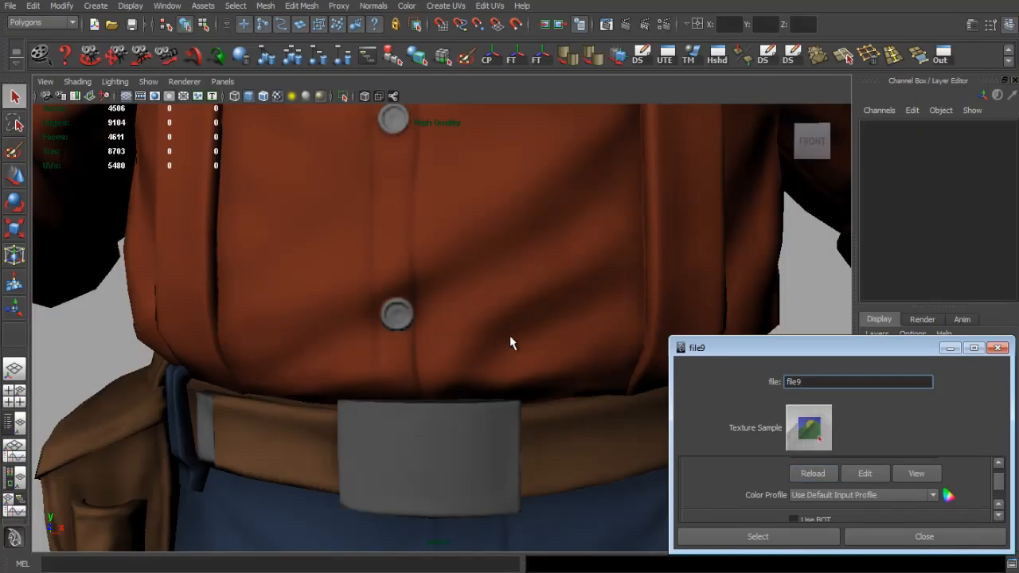
Examine the lowest shirt button on the model in Maya
{"action": "scroll", "coordinate": [509, 342], "scroll_direction": "up", "scroll_amount": 3}
{"action": "left_click_drag", "start_coordinate": [496, 316], "coordinate": [441, 337]}
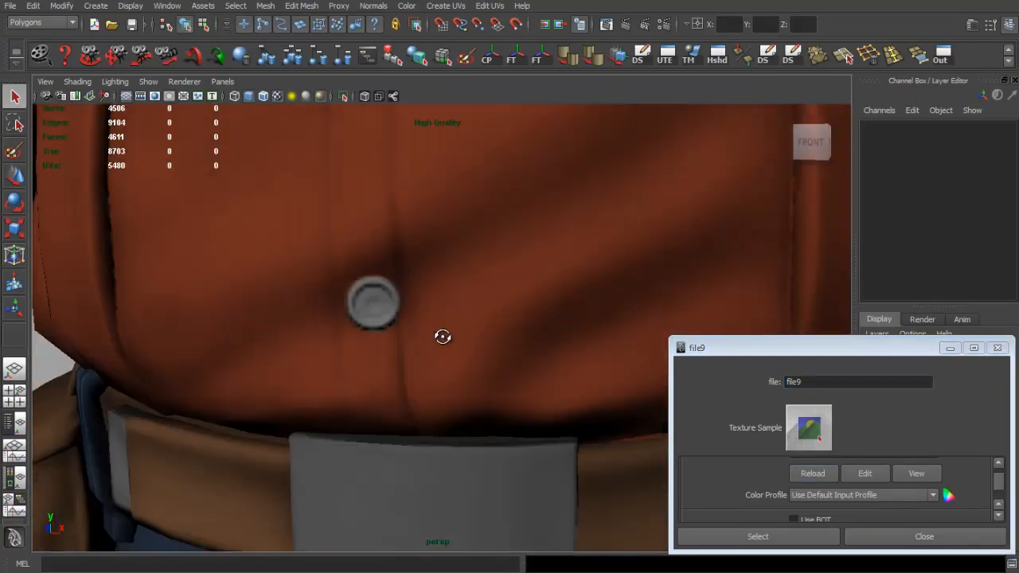
{"action": "scroll", "coordinate": [444, 334], "scroll_direction": "down", "scroll_amount": 5}
{"action": "scroll", "coordinate": [451, 334], "scroll_direction": "up", "scroll_amount": 3}
Switch to Photoshop and fine-tune the lowest button shape's size with another Free Transform
{"action": "key", "text": "alt+Tab"}
{"action": "key", "text": "ctrl+t"}
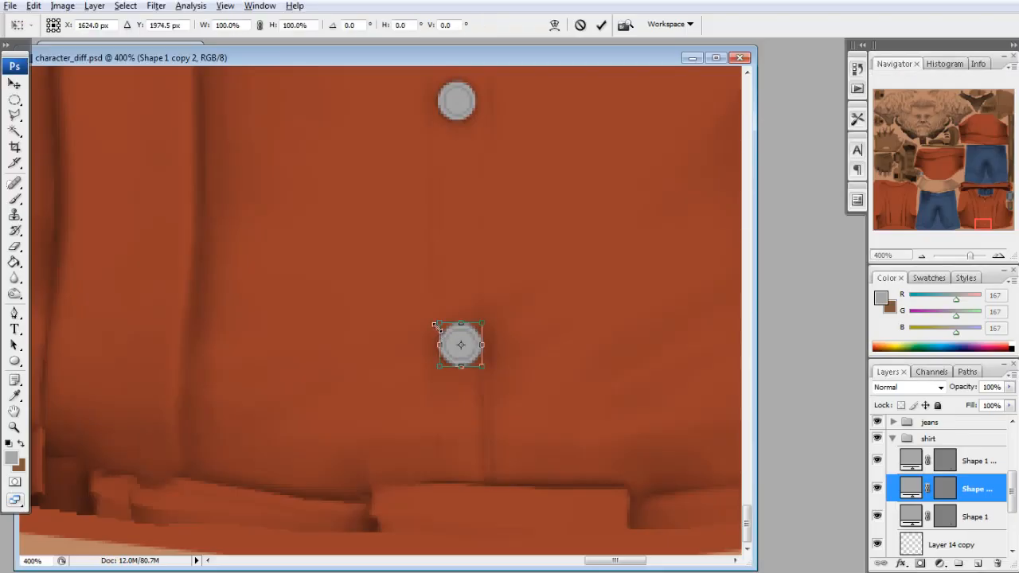
{"action": "key", "text": "Return"}
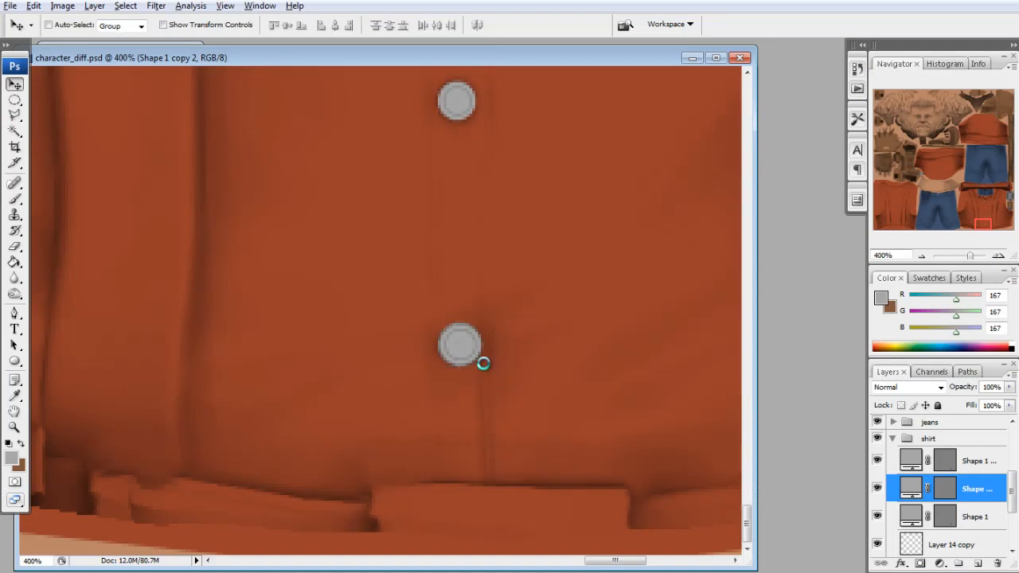
Switch to Maya, reload the file9 texture and check the lowest button above the belt buckle
{"action": "key", "text": "alt+Tab"}
{"action": "left_click", "coordinate": [813, 473]}
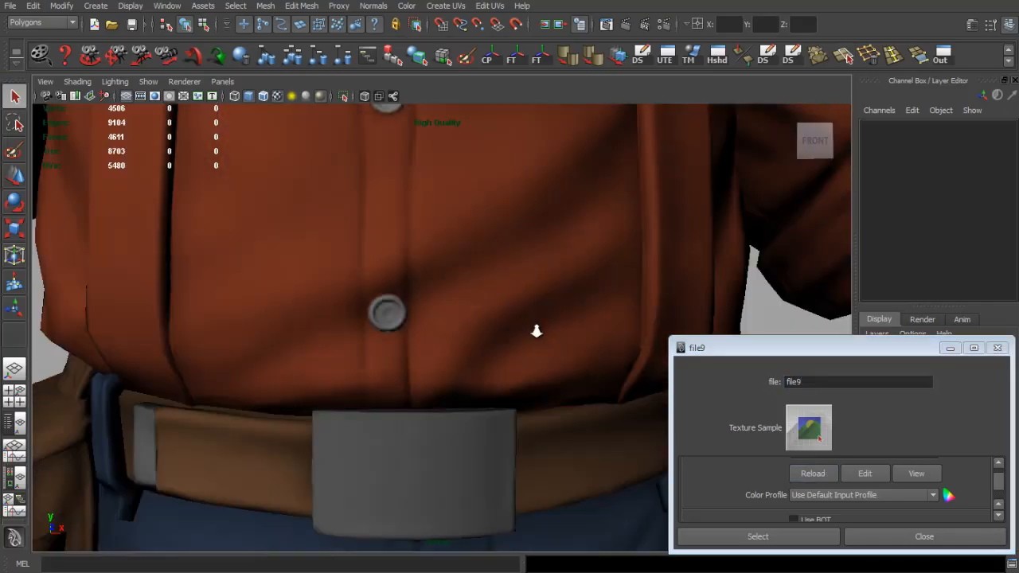
{"action": "left_click_drag", "start_coordinate": [537, 332], "coordinate": [510, 402]}
In Photoshop, merge the three button shape layers and Layer 14 copy into one layer
{"action": "key", "text": "alt+Tab"}
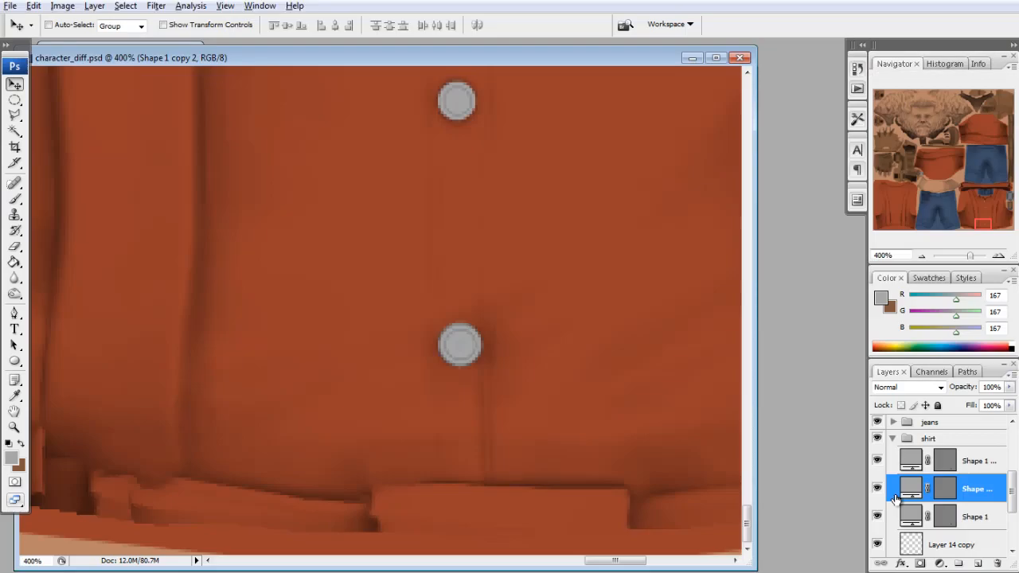
{"action": "left_click", "coordinate": [908, 457]}
{"action": "left_click", "coordinate": [968, 522], "text": "shift"}
{"action": "left_click", "coordinate": [938, 544], "text": "shift"}
{"action": "key", "text": "ctrl+e"}
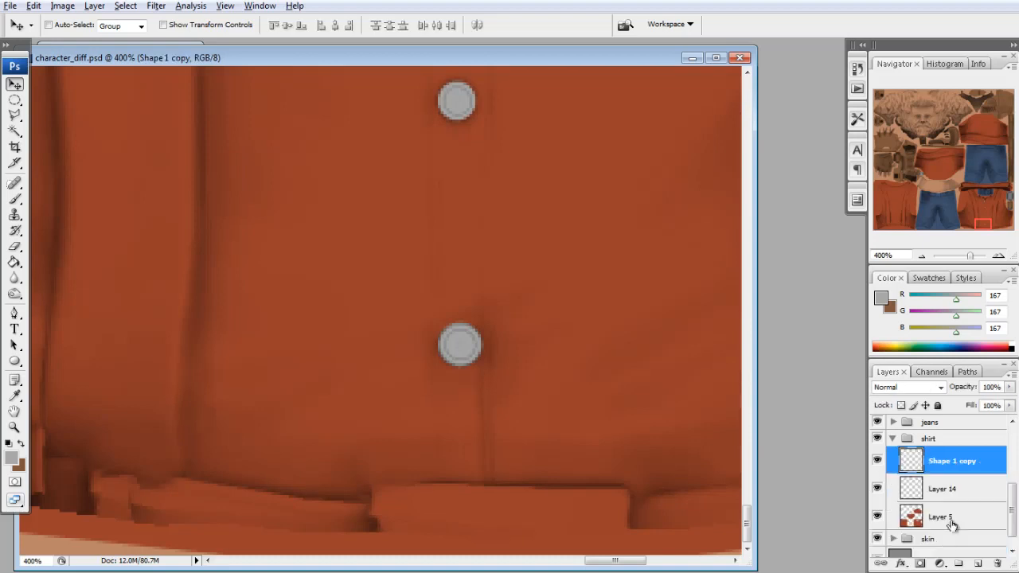
Check the combined button layer by toggling its visibility and merge it down into Layer 14
{"action": "left_click", "coordinate": [878, 461]}
{"action": "left_click", "coordinate": [878, 461]}
{"action": "left_click", "coordinate": [879, 461]}
{"action": "left_click", "coordinate": [878, 461]}
{"action": "key", "text": "Delete"}
{"action": "left_click", "coordinate": [877, 471]}
{"action": "left_click", "coordinate": [877, 471]}
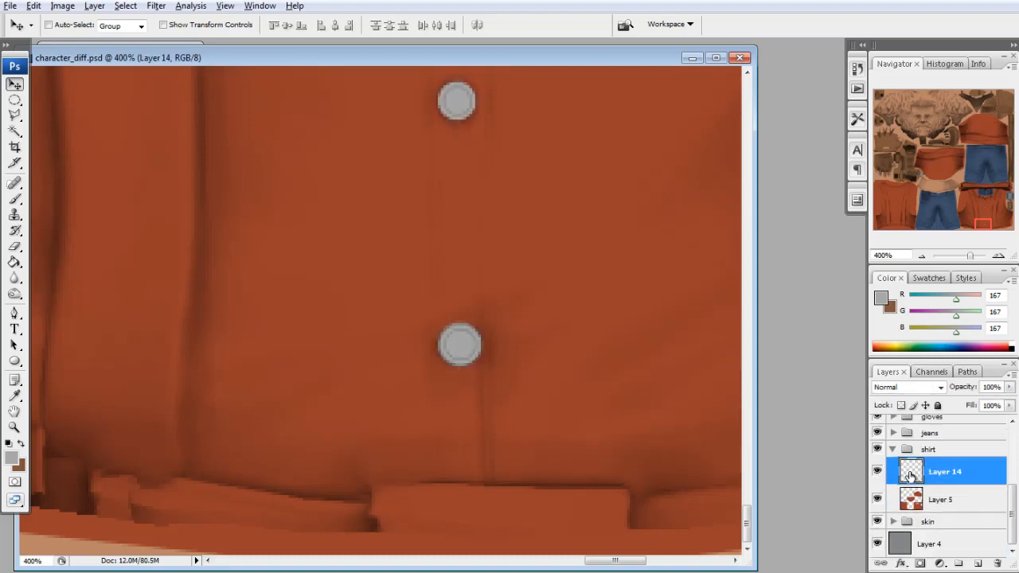
Apply a Photo Filter to the buttons using Warming Filter (85) at 100% density
{"action": "left_click", "coordinate": [62, 6]}
{"action": "mouse_move", "coordinate": [91, 39]}
{"action": "left_click", "coordinate": [258, 226]}
{"action": "left_click_drag", "start_coordinate": [717, 307], "coordinate": [754, 310]}
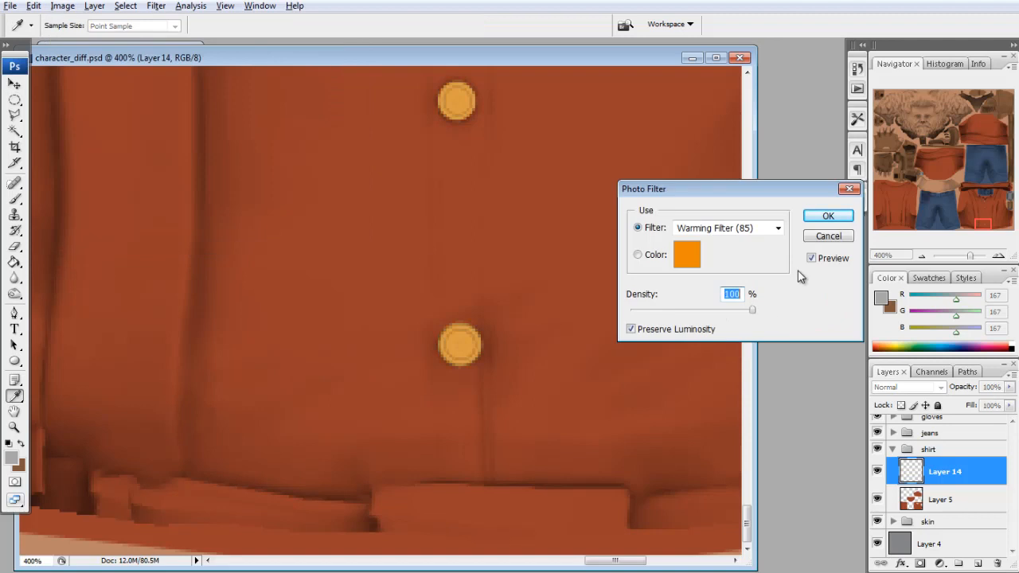
{"action": "left_click", "coordinate": [815, 216]}
Adjust the buttons' Hue/Saturation to hue -25, saturation -28 and lightness -16
{"action": "key", "text": "ctrl+u"}
{"action": "left_click_drag", "start_coordinate": [823, 402], "coordinate": [813, 402]}
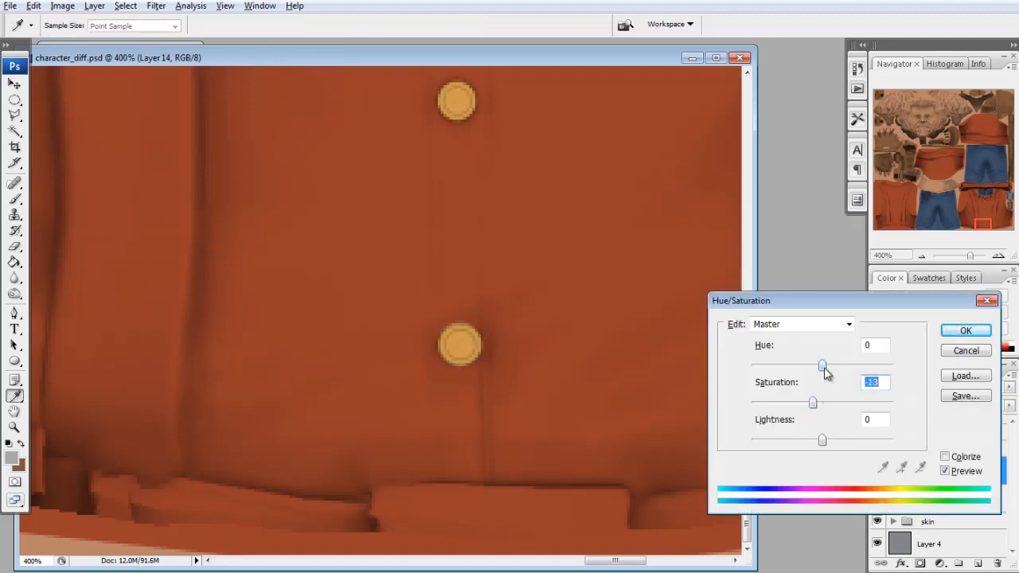
{"action": "left_click_drag", "start_coordinate": [823, 365], "coordinate": [781, 364]}
{"action": "left_click_drag", "start_coordinate": [821, 440], "coordinate": [805, 443]}
{"action": "left_click_drag", "start_coordinate": [813, 402], "coordinate": [797, 406]}
{"action": "left_click_drag", "start_coordinate": [780, 368], "coordinate": [797, 368]}
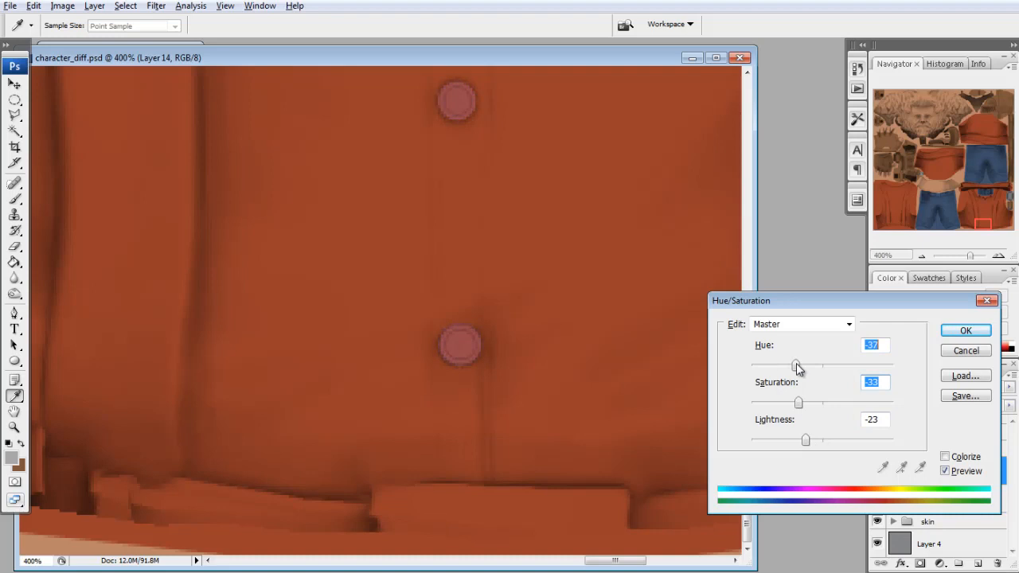
{"action": "left_click_drag", "start_coordinate": [813, 441], "coordinate": [811, 441]}
{"action": "mouse_move", "coordinate": [799, 402]}
{"action": "left_mouse_down"}
{"action": "mouse_move", "coordinate": [785, 403]}
{"action": "mouse_move", "coordinate": [802, 403]}
{"action": "left_mouse_up"}
{"action": "left_click", "coordinate": [805, 366]}
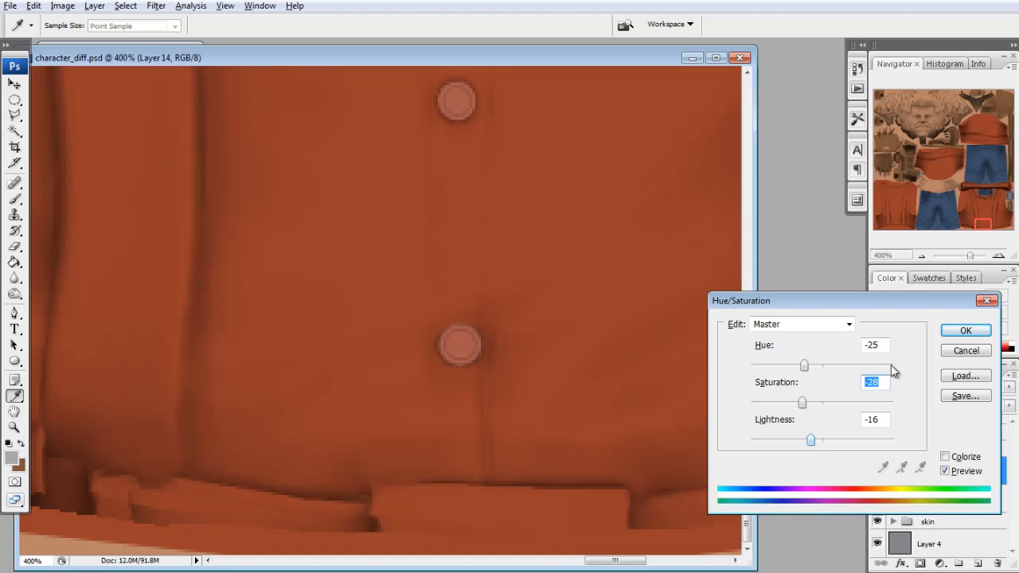
{"action": "left_click", "coordinate": [966, 330]}
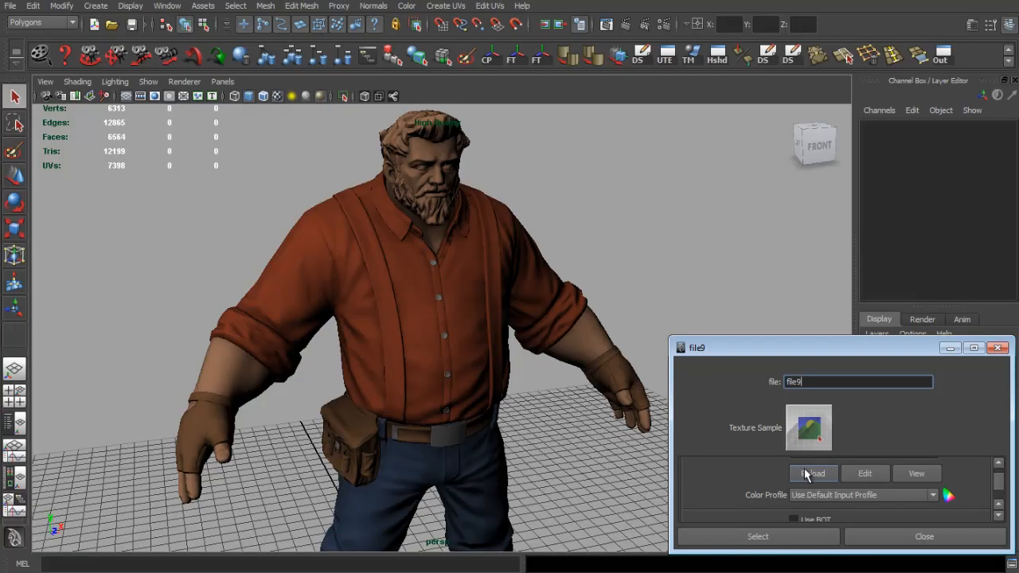
Switch to Maya, reload the file9 texture and review the recoloured buttons on the whole character
{"action": "left_click", "coordinate": [813, 473]}
{"action": "left_click_drag", "start_coordinate": [505, 273], "coordinate": [477, 288]}
{"action": "scroll", "coordinate": [438, 326], "scroll_direction": "down", "scroll_amount": 6}
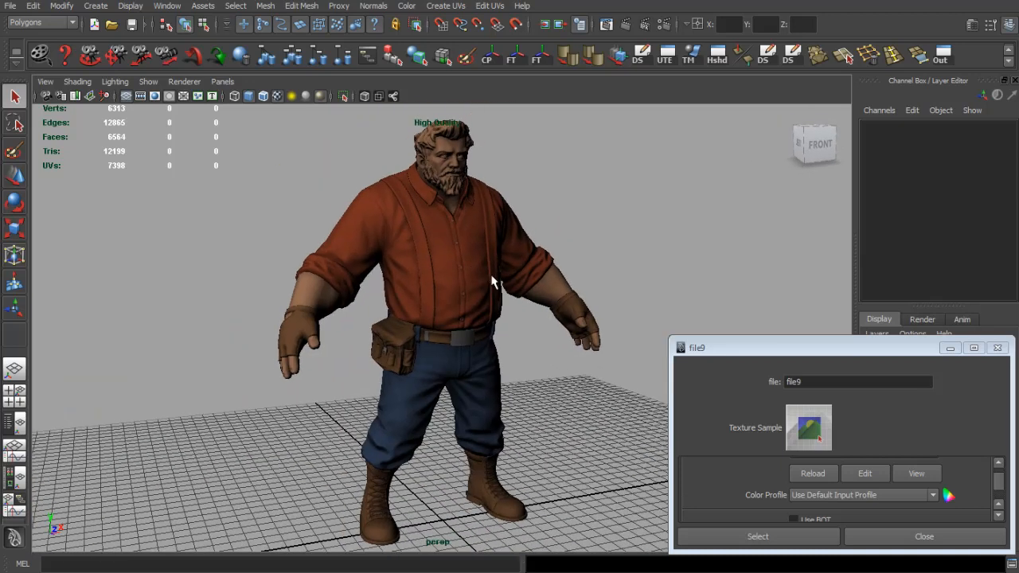
In Photoshop, collapse the shirt group and create a new group with an empty layer above the belt group
{"action": "key", "text": "alt+Tab"}
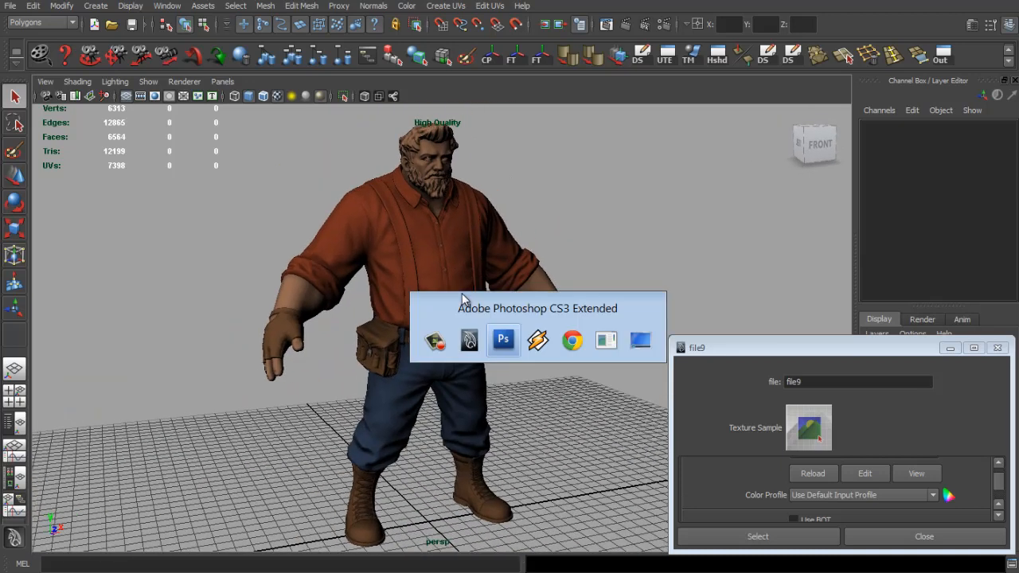
{"action": "left_click", "coordinate": [894, 450]}
{"action": "scroll", "coordinate": [921, 511], "scroll_direction": "up", "scroll_amount": 1}
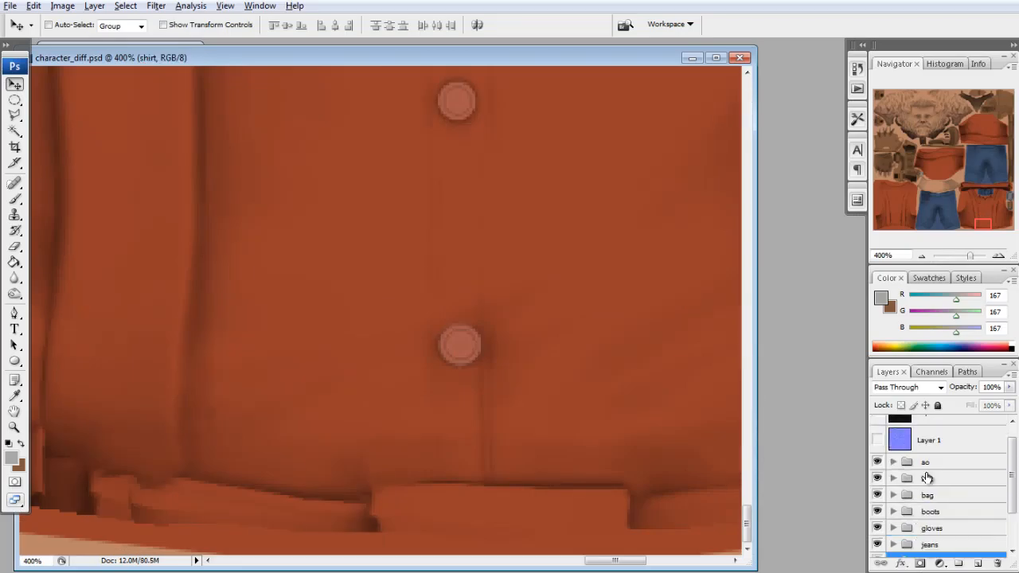
{"action": "left_click", "coordinate": [927, 465]}
{"action": "left_click", "coordinate": [930, 477]}
{"action": "left_click", "coordinate": [959, 564]}
{"action": "left_click", "coordinate": [978, 564]}
Rename the new layer group as laces
{"action": "double_click", "coordinate": [945, 480]}
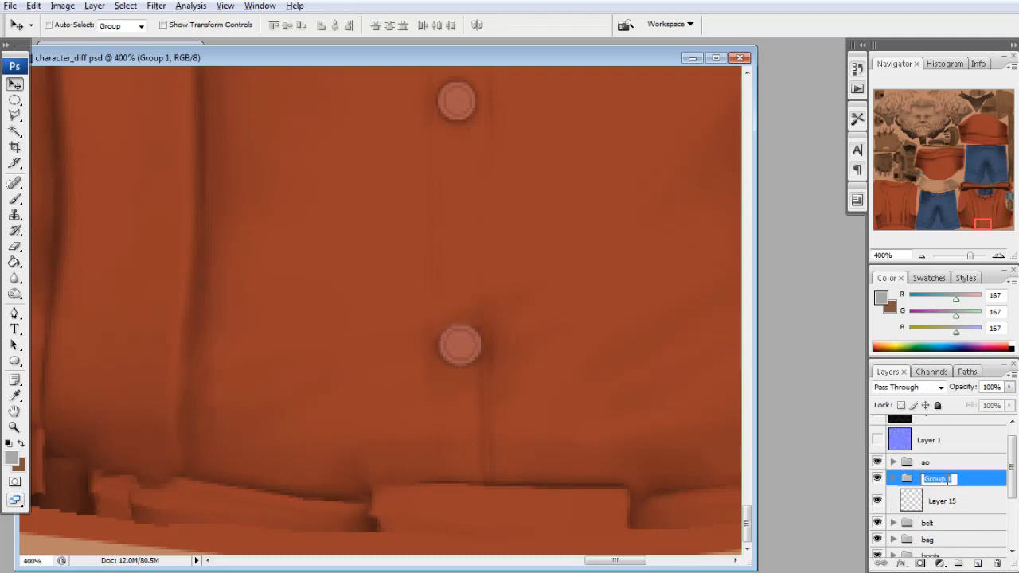
{"action": "type", "text": "jaces"}
{"action": "key", "text": "Return"}
{"action": "double_click", "coordinate": [948, 478]}
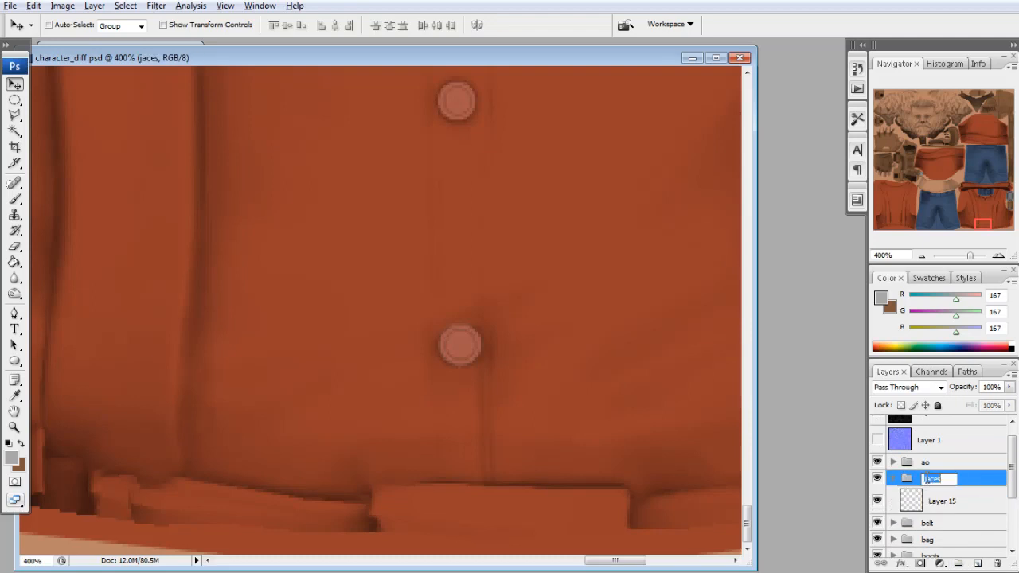
{"action": "type", "text": "laces"}
{"action": "key", "text": "Return"}
Select Layer 15, show the Layer 3 wireframe over the tops of the shirt straps and activate the Polygonal Lasso tool
{"action": "left_click", "coordinate": [933, 501]}
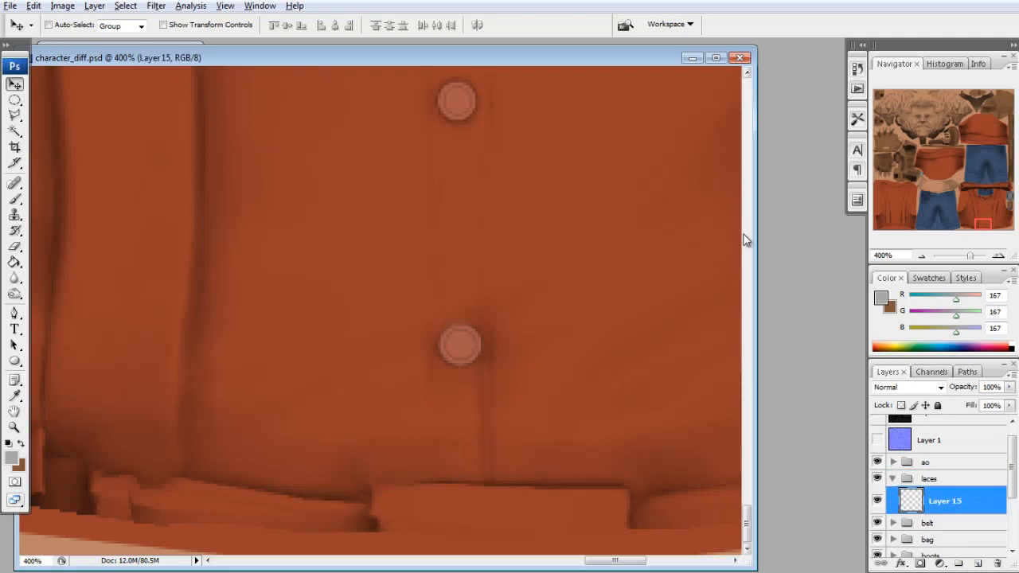
{"action": "left_click", "coordinate": [968, 222]}
{"action": "left_click", "coordinate": [922, 256]}
{"action": "left_click_drag", "start_coordinate": [963, 222], "coordinate": [969, 192]}
{"action": "scroll", "coordinate": [928, 430], "scroll_direction": "up", "scroll_amount": 1}
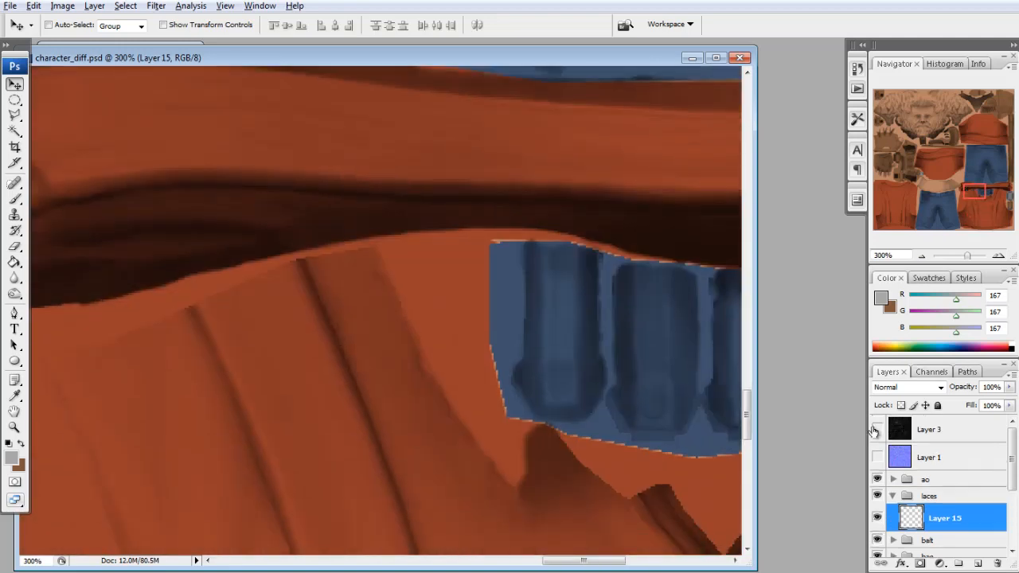
{"action": "left_click", "coordinate": [877, 429]}
{"action": "left_click", "coordinate": [15, 115]}
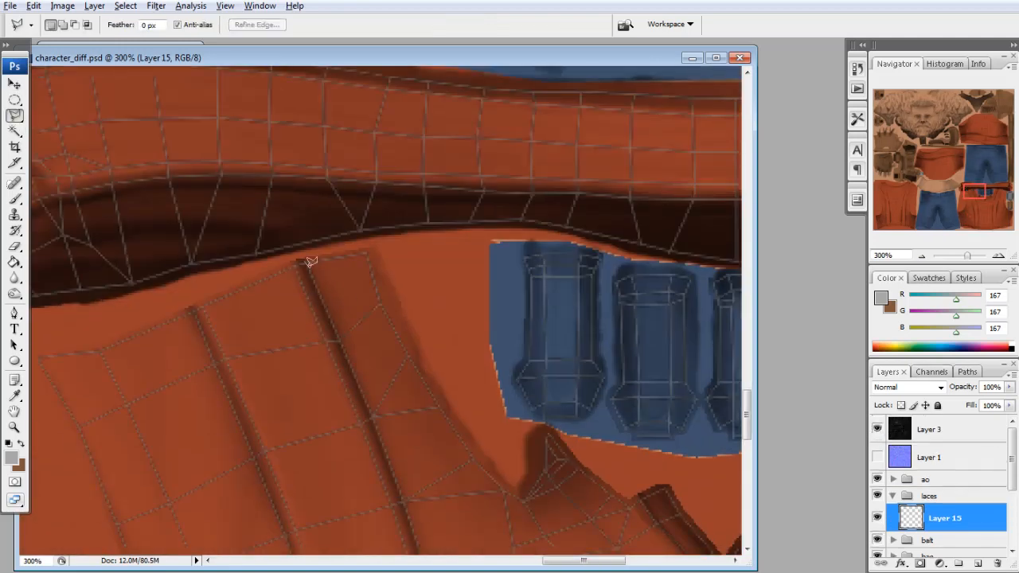
Hide the Layer 3 wireframe and show the Layer 1 normal map at 69% opacity
{"action": "left_click", "coordinate": [878, 429]}
{"action": "left_click", "coordinate": [877, 457]}
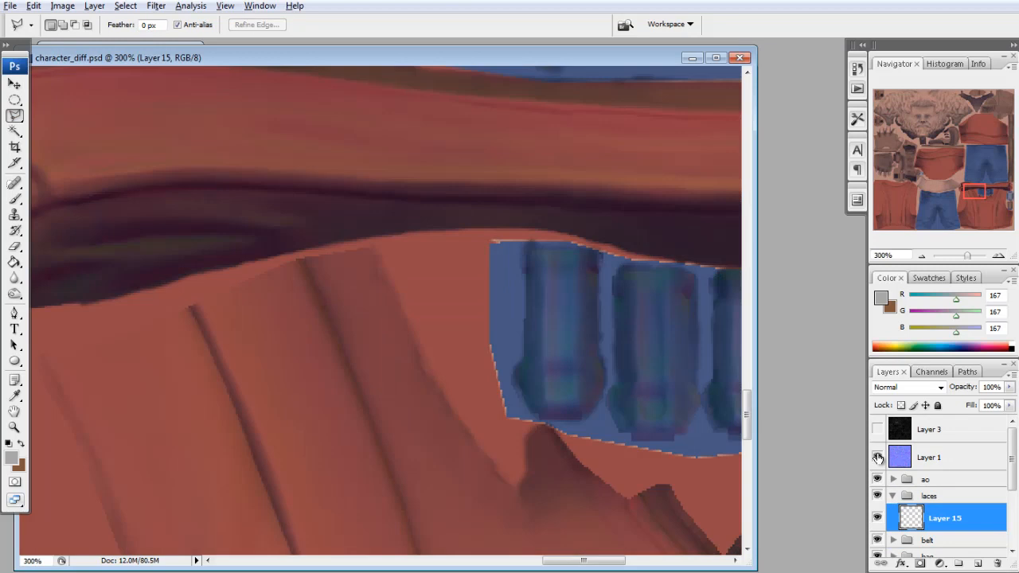
{"action": "left_click", "coordinate": [904, 457]}
{"action": "left_click_drag", "start_coordinate": [1010, 386], "coordinate": [988, 402]}
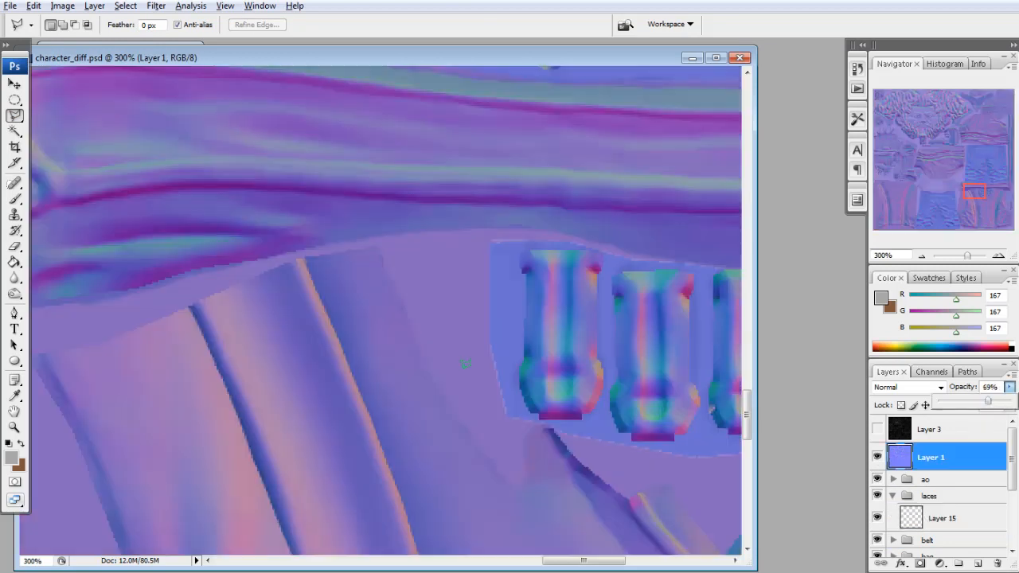
Trace the inner edge of the front shirt strap with the Polygonal Lasso from its shoulder end down to the hem
{"action": "left_click", "coordinate": [302, 259]}
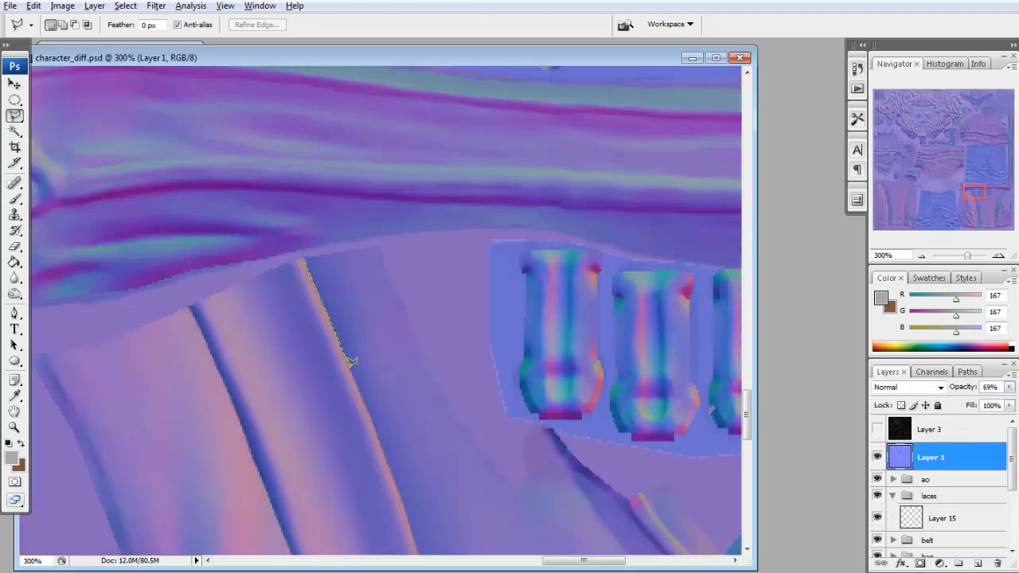
{"action": "scroll", "coordinate": [367, 358], "scroll_direction": "down", "scroll_amount": 4}
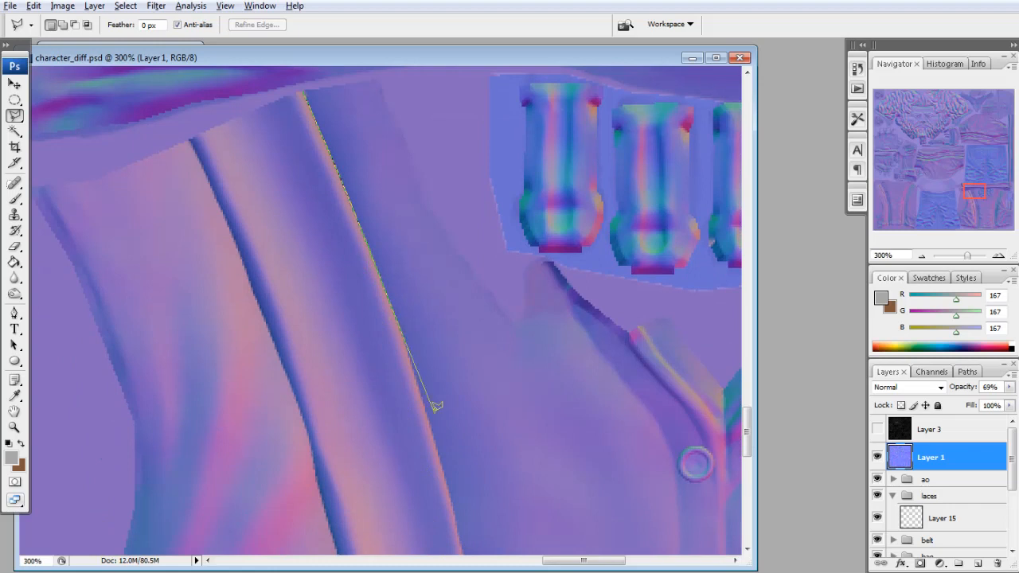
{"action": "scroll", "coordinate": [437, 427], "scroll_direction": "down", "scroll_amount": 6}
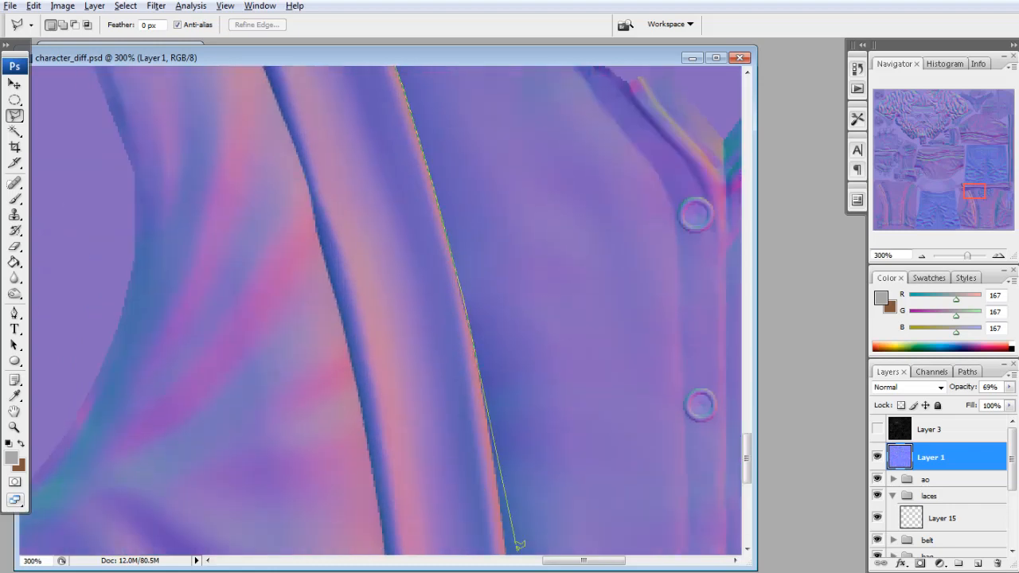
{"action": "scroll", "coordinate": [517, 541], "scroll_direction": "down", "scroll_amount": 4}
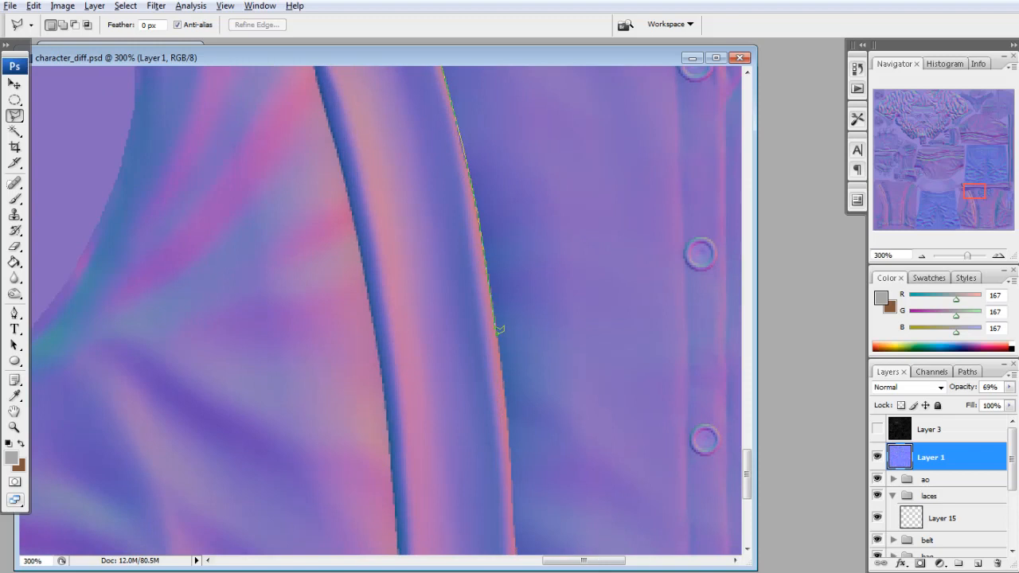
{"action": "scroll", "coordinate": [522, 501], "scroll_direction": "down", "scroll_amount": 5}
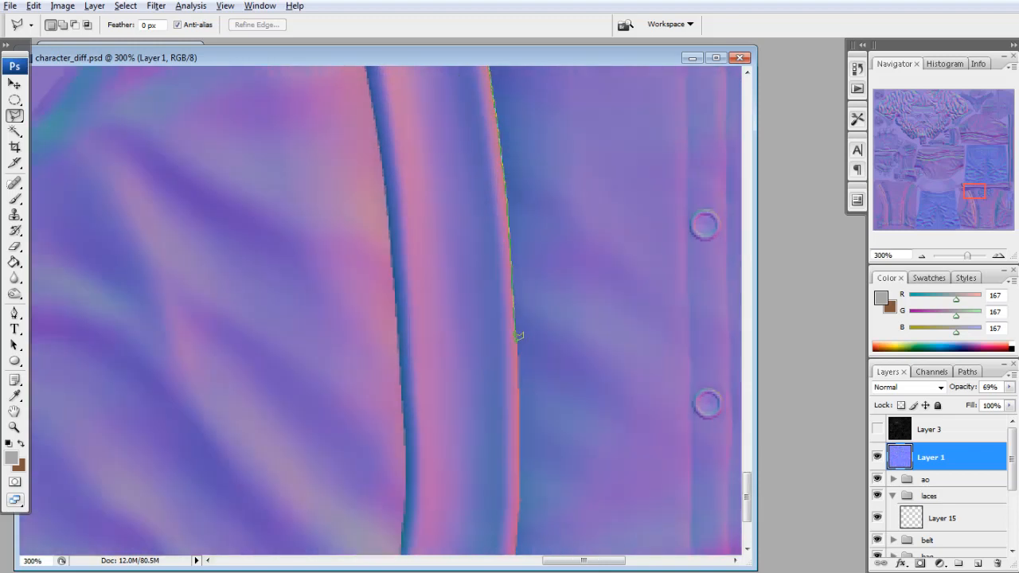
{"action": "scroll", "coordinate": [522, 393], "scroll_direction": "down", "scroll_amount": 3}
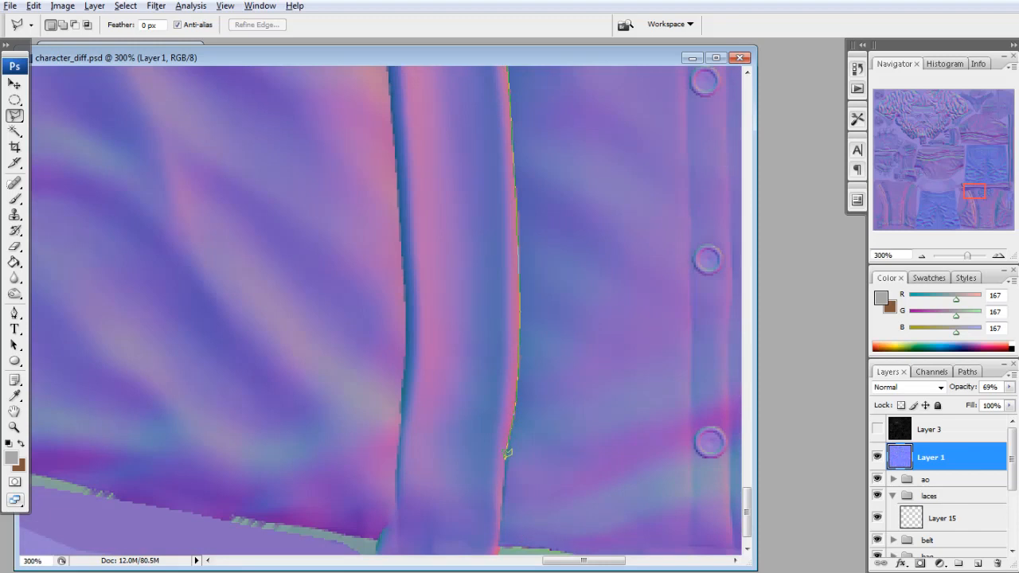
{"action": "scroll", "coordinate": [503, 528], "scroll_direction": "down", "scroll_amount": 1}
{"action": "left_click", "coordinate": [491, 526]}
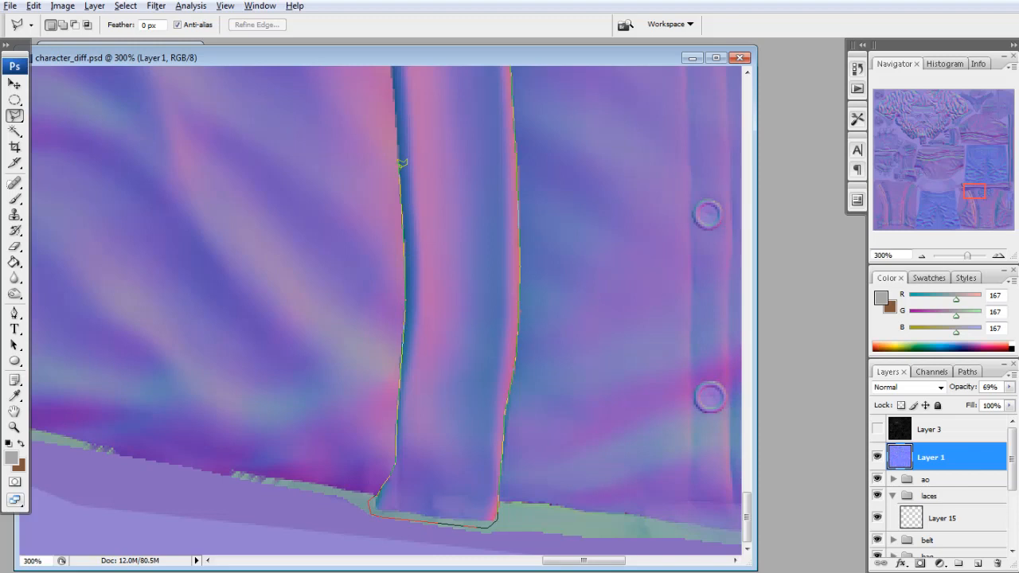
Trace the strap's outer edge back up to the shoulder and close the selection at its starting point
{"action": "scroll", "coordinate": [402, 164], "scroll_direction": "up", "scroll_amount": 3}
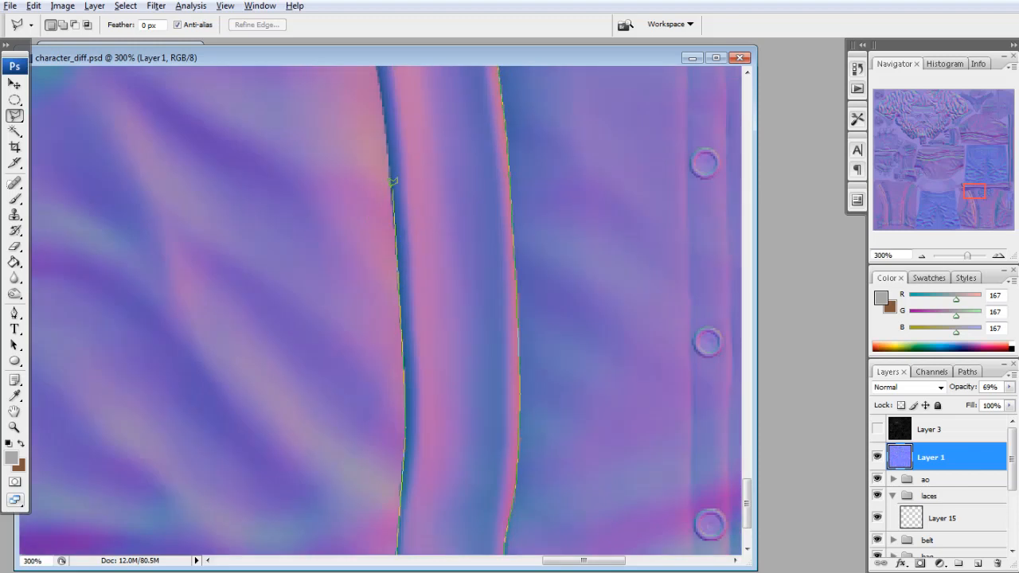
{"action": "scroll", "coordinate": [392, 181], "scroll_direction": "up", "scroll_amount": 2}
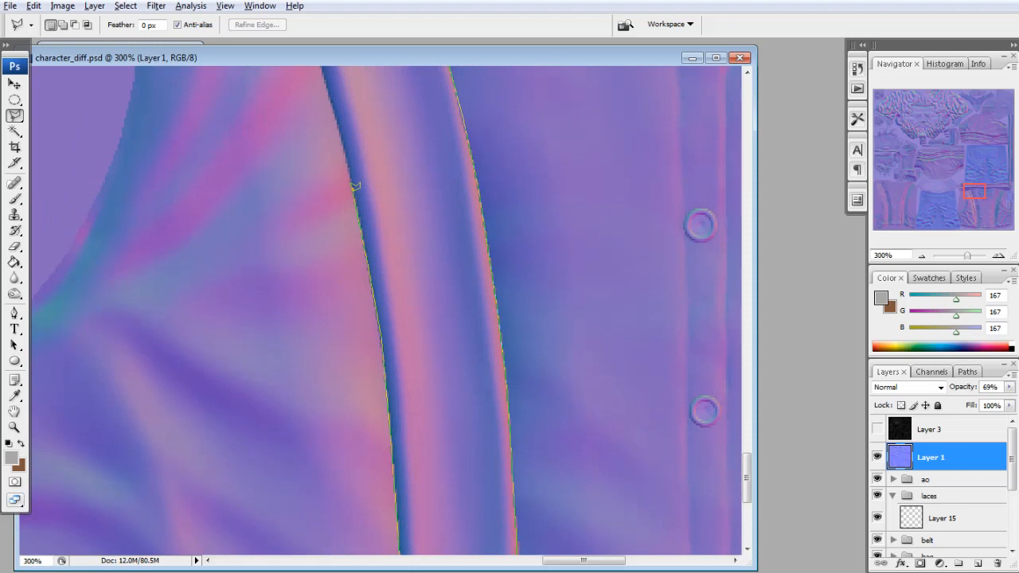
{"action": "scroll", "coordinate": [350, 183], "scroll_direction": "up", "scroll_amount": 2}
{"action": "scroll", "coordinate": [318, 128], "scroll_direction": "up", "scroll_amount": 4}
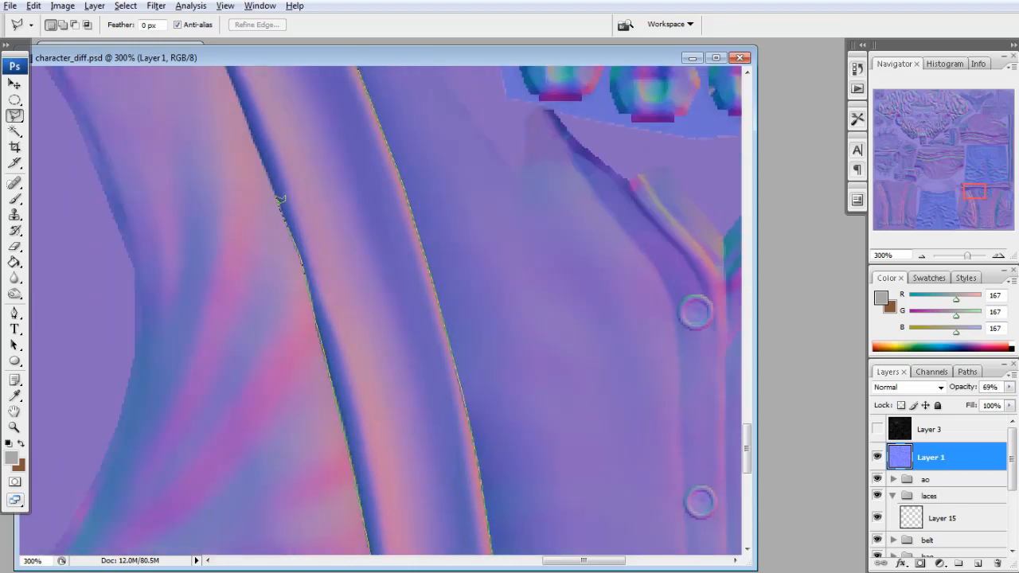
{"action": "scroll", "coordinate": [231, 79], "scroll_direction": "up", "scroll_amount": 3}
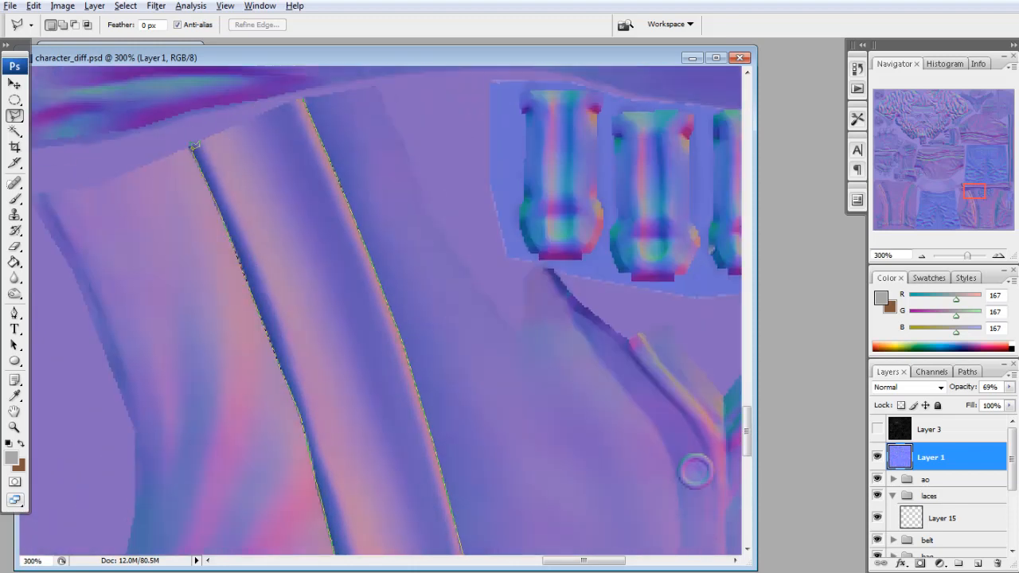
{"action": "left_click", "coordinate": [302, 98]}
Set the foreground color to an orange-yellow with RGB 188, 122, 28
{"action": "left_click", "coordinate": [12, 458]}
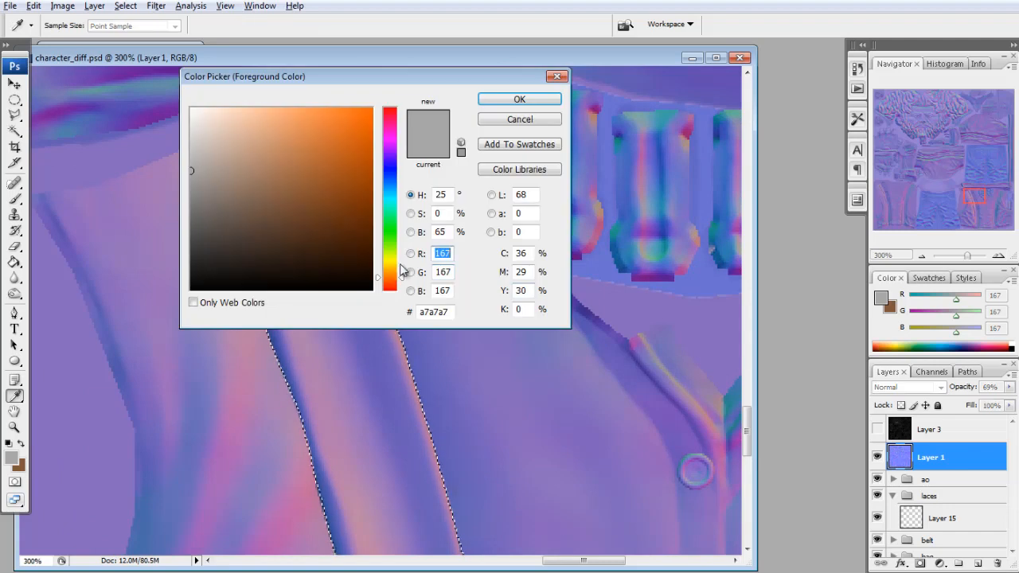
{"action": "left_click", "coordinate": [396, 270]}
{"action": "left_click", "coordinate": [343, 183]}
{"action": "left_click", "coordinate": [346, 154]}
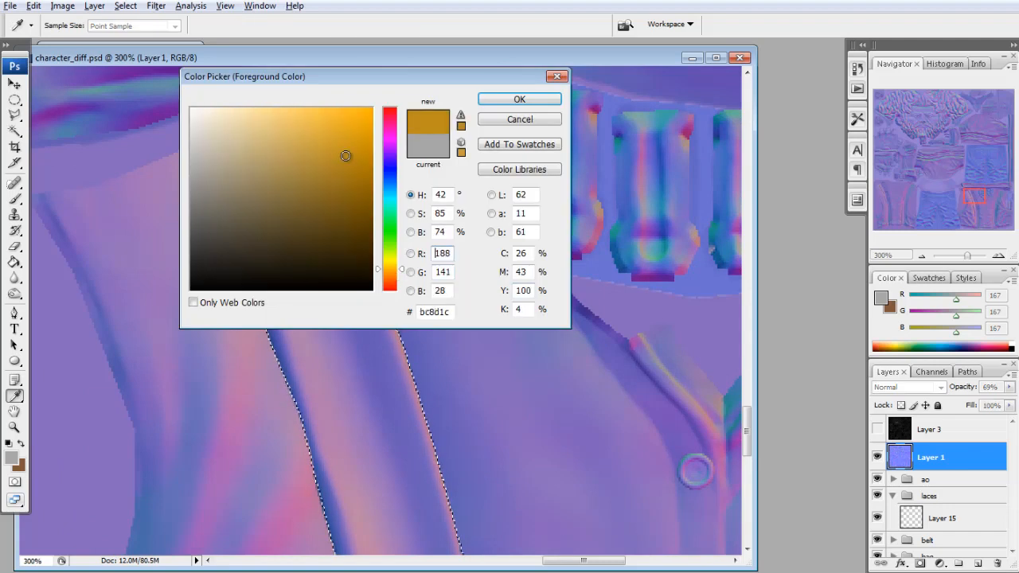
{"action": "left_click", "coordinate": [519, 98]}
Fill the strap selection on Layer 15 with the orange-yellow foreground color using the Paint Bucket
{"action": "left_click", "coordinate": [35, 263]}
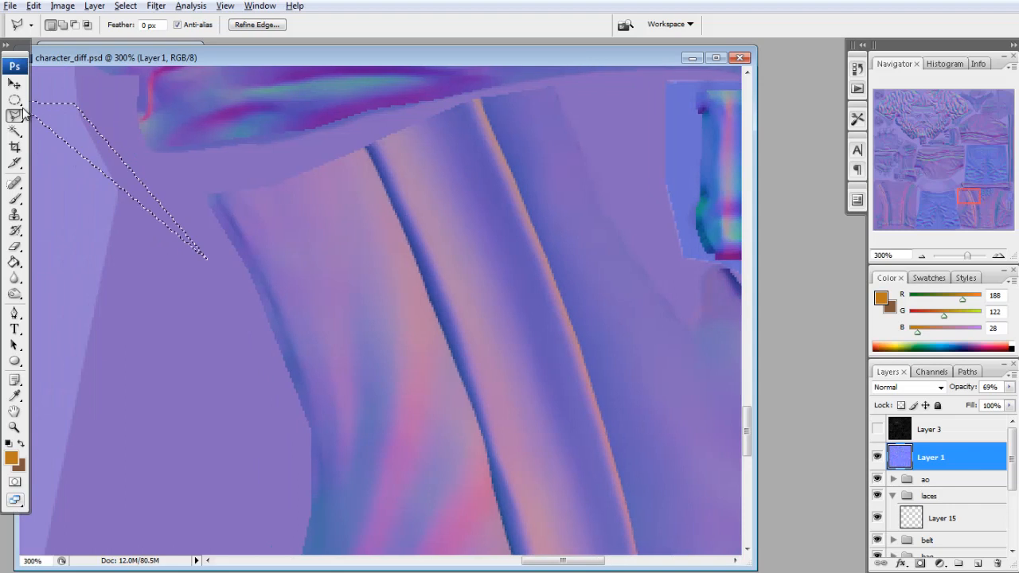
{"action": "left_click", "coordinate": [14, 99]}
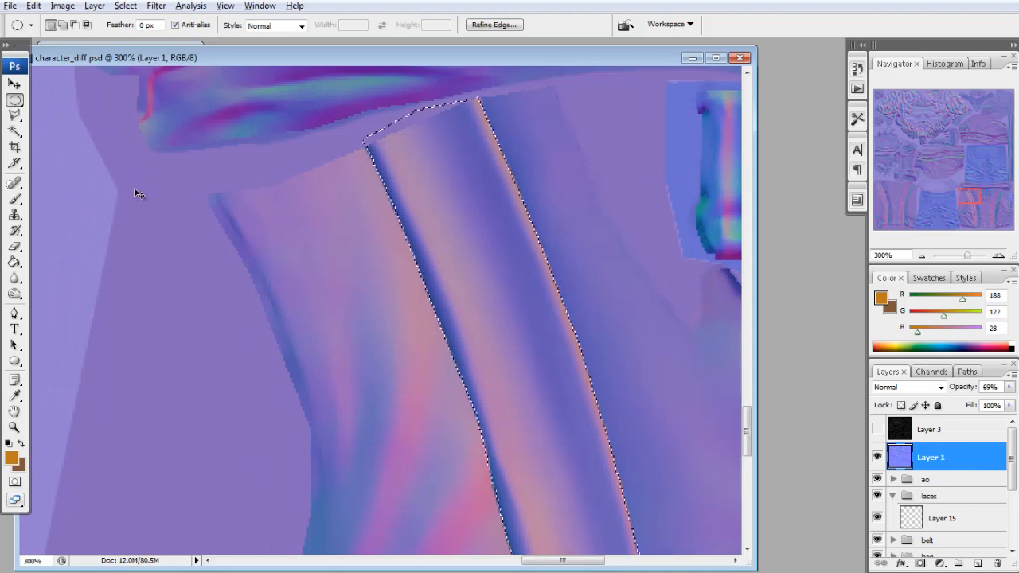
{"action": "left_click", "coordinate": [15, 263]}
{"action": "left_click", "coordinate": [448, 246]}
{"action": "key", "text": "ctrl+z"}
{"action": "left_click", "coordinate": [920, 518]}
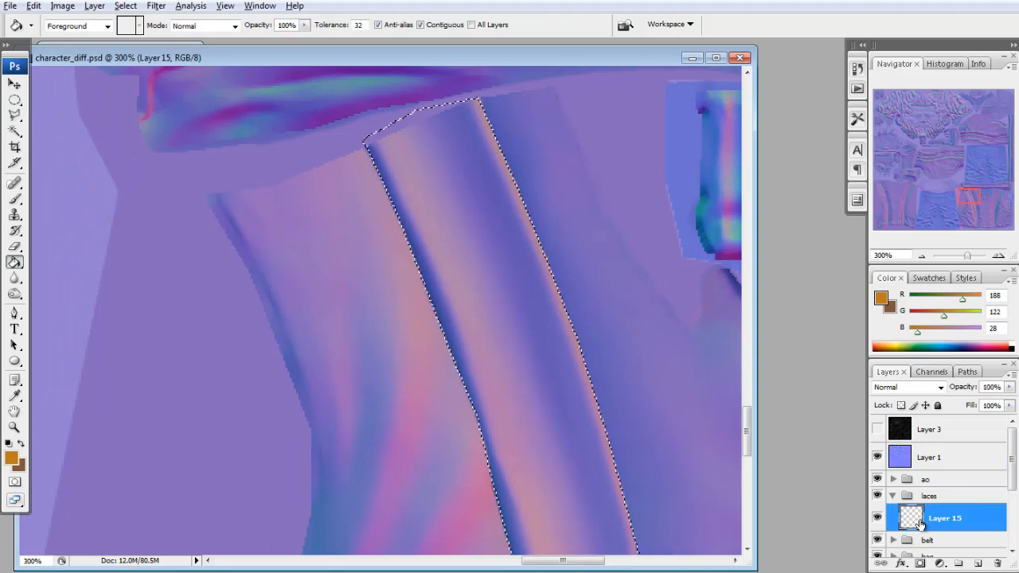
{"action": "left_click", "coordinate": [478, 279]}
Deselect the strap and hide the Layer 1 normal map
{"action": "left_click", "coordinate": [877, 457]}
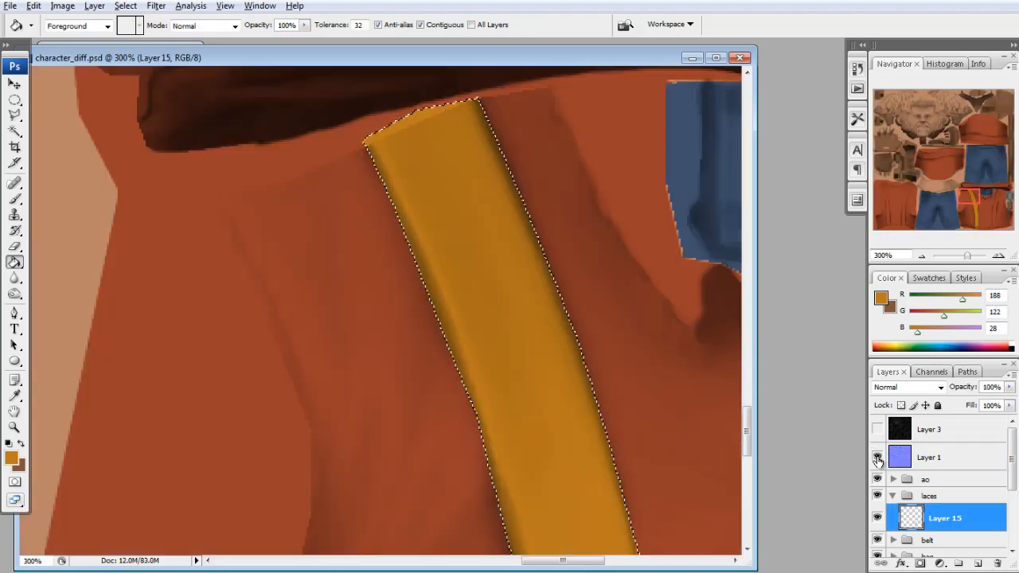
{"action": "left_click", "coordinate": [876, 457]}
{"action": "left_click", "coordinate": [23, 98]}
{"action": "left_click", "coordinate": [328, 224]}
{"action": "left_click", "coordinate": [877, 457]}
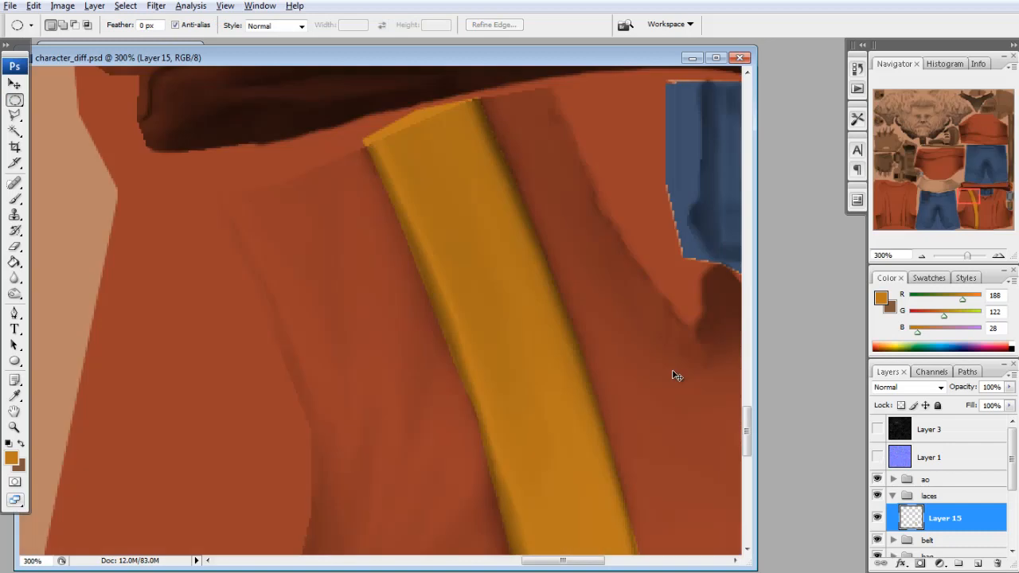
Switch to Maya, reload the file9 texture and inspect the colored strap on the character's shirt up close
{"action": "left_click_drag", "start_coordinate": [970, 188], "coordinate": [984, 229]}
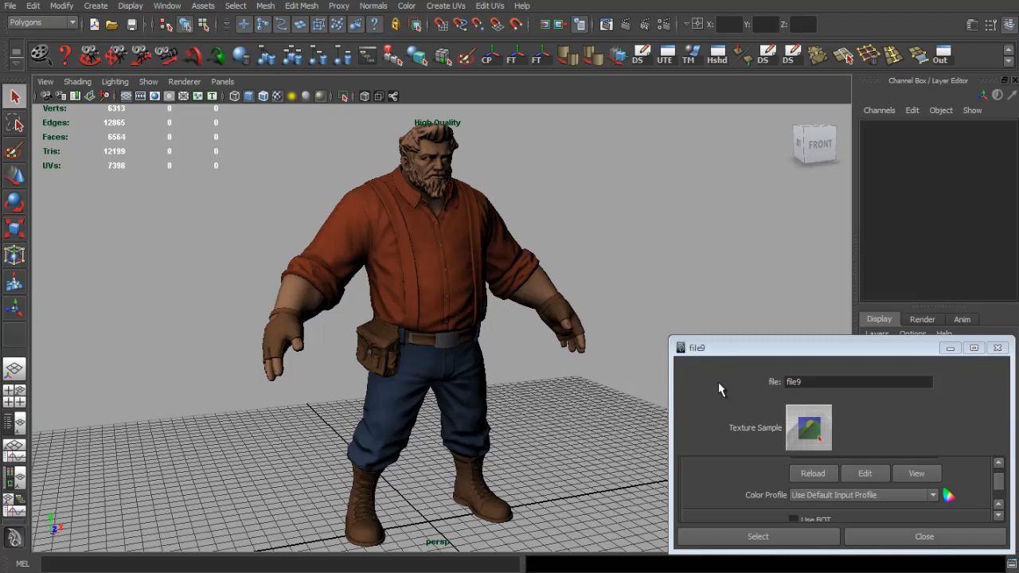
{"action": "left_click", "coordinate": [813, 473]}
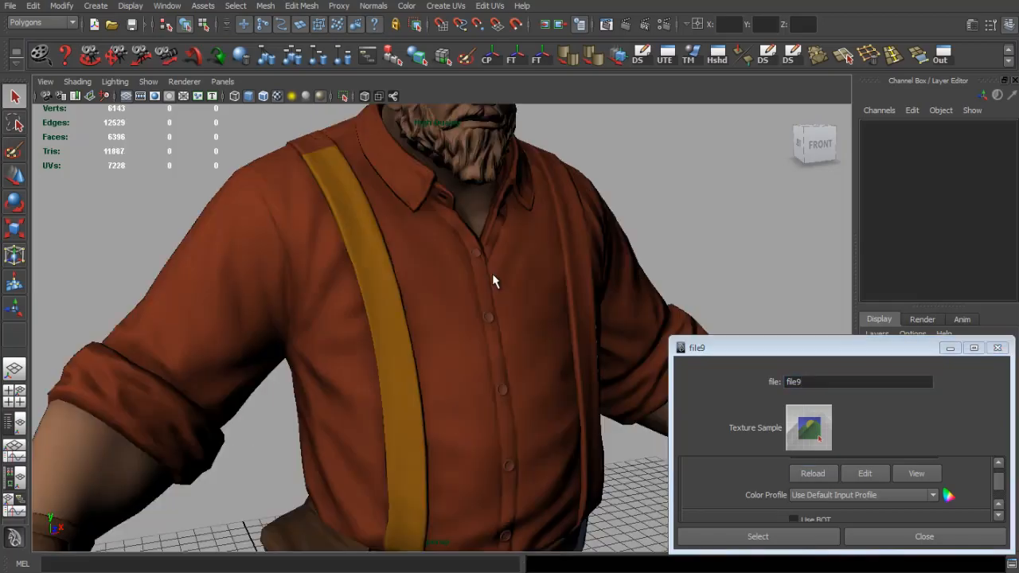
{"action": "mouse_move", "coordinate": [493, 281]}
{"action": "left_mouse_down"}
{"action": "mouse_move", "coordinate": [533, 282]}
{"action": "mouse_move", "coordinate": [528, 342]}
{"action": "mouse_move", "coordinate": [553, 348]}
{"action": "mouse_move", "coordinate": [377, 348]}
{"action": "mouse_move", "coordinate": [486, 378]}
{"action": "mouse_move", "coordinate": [435, 284]}
{"action": "mouse_move", "coordinate": [385, 368]}
{"action": "mouse_move", "coordinate": [414, 375]}
{"action": "left_mouse_up"}
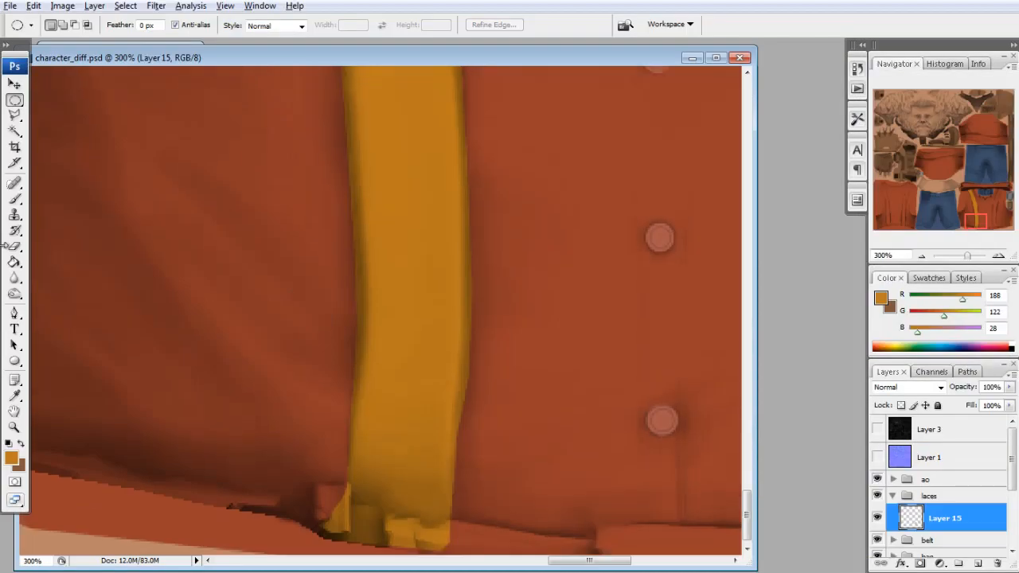
In Photoshop, clean up both edges of the orange strap on Layer 15 along its length with an 8 px Eraser
{"action": "key", "text": "e"}
{"action": "scroll", "coordinate": [485, 210], "scroll_direction": "up", "scroll_amount": 3}
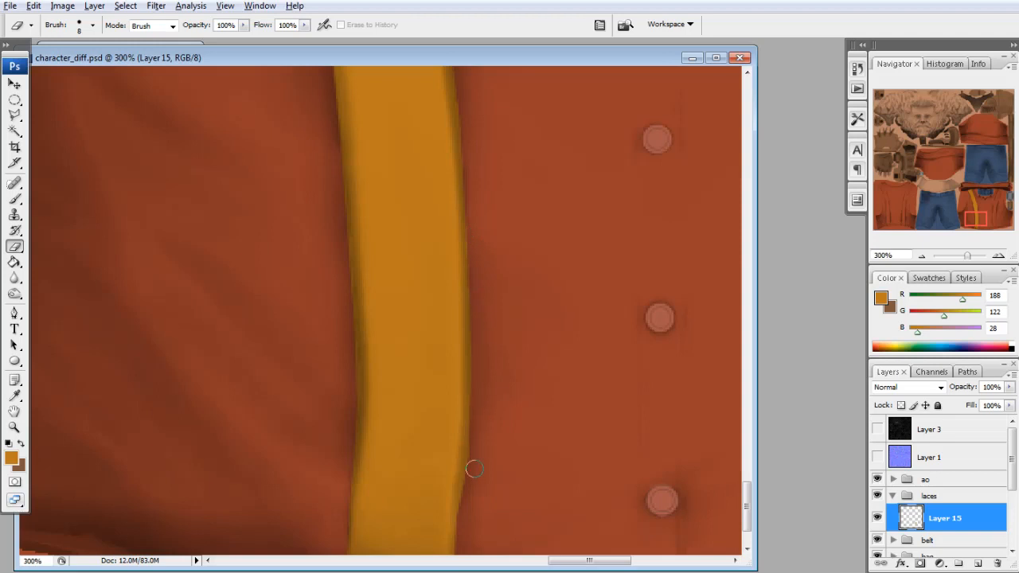
{"action": "left_click_drag", "start_coordinate": [334, 170], "coordinate": [354, 351]}
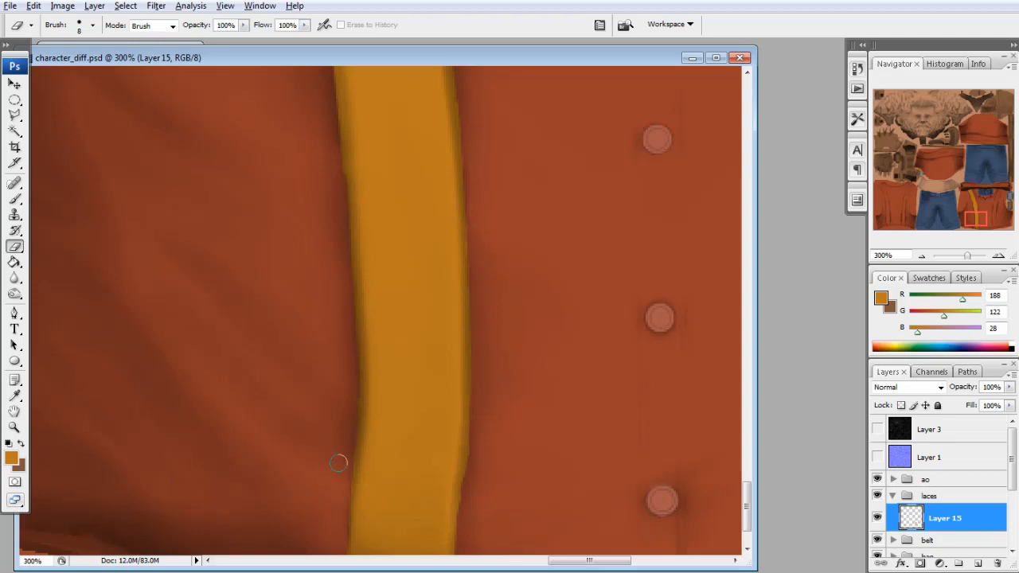
{"action": "scroll", "coordinate": [340, 499], "scroll_direction": "up", "scroll_amount": 10}
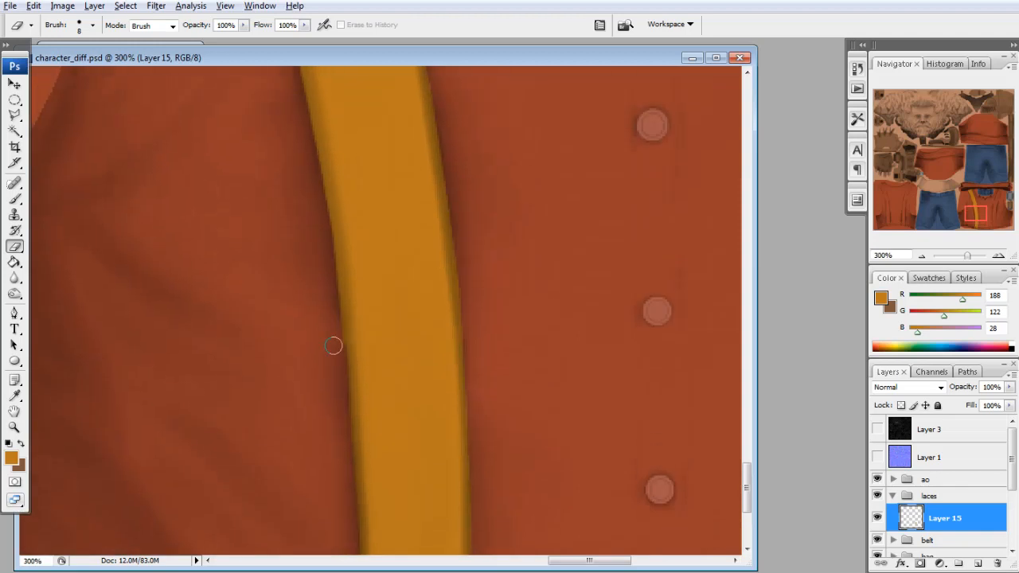
{"action": "scroll", "coordinate": [474, 348], "scroll_direction": "down", "scroll_amount": 4}
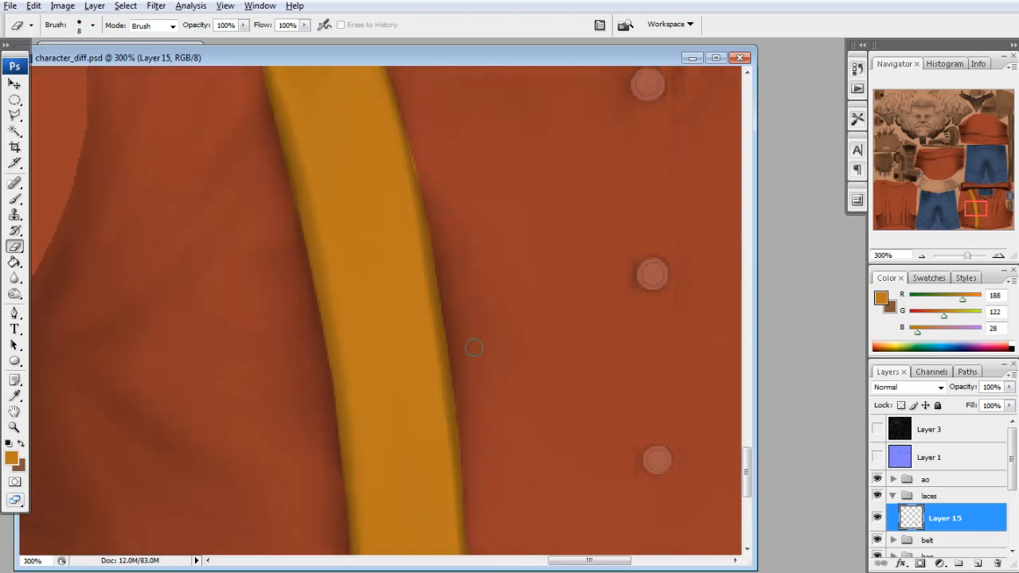
{"action": "scroll", "coordinate": [439, 165], "scroll_direction": "up", "scroll_amount": 8}
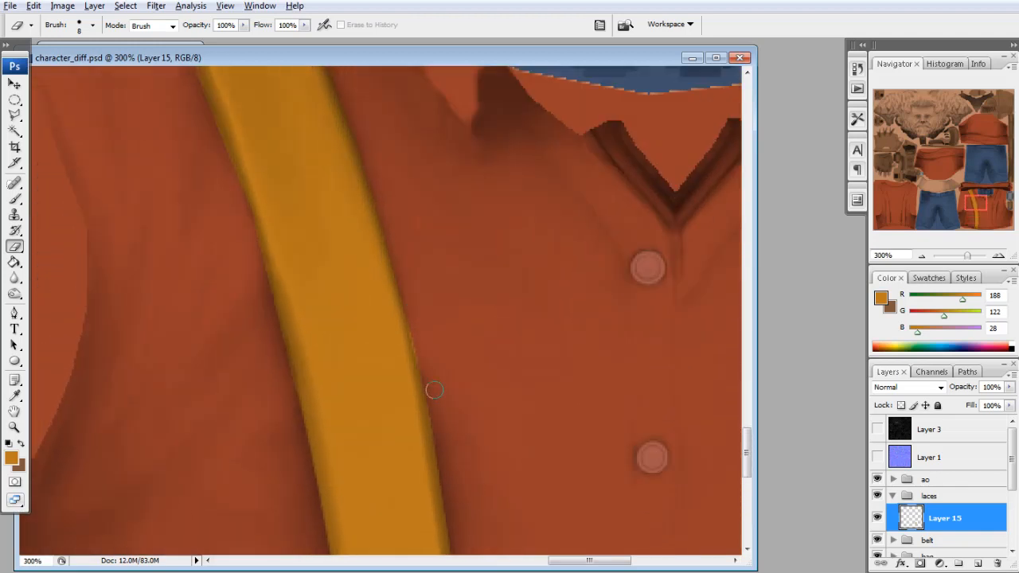
{"action": "scroll", "coordinate": [455, 352], "scroll_direction": "down", "scroll_amount": 5}
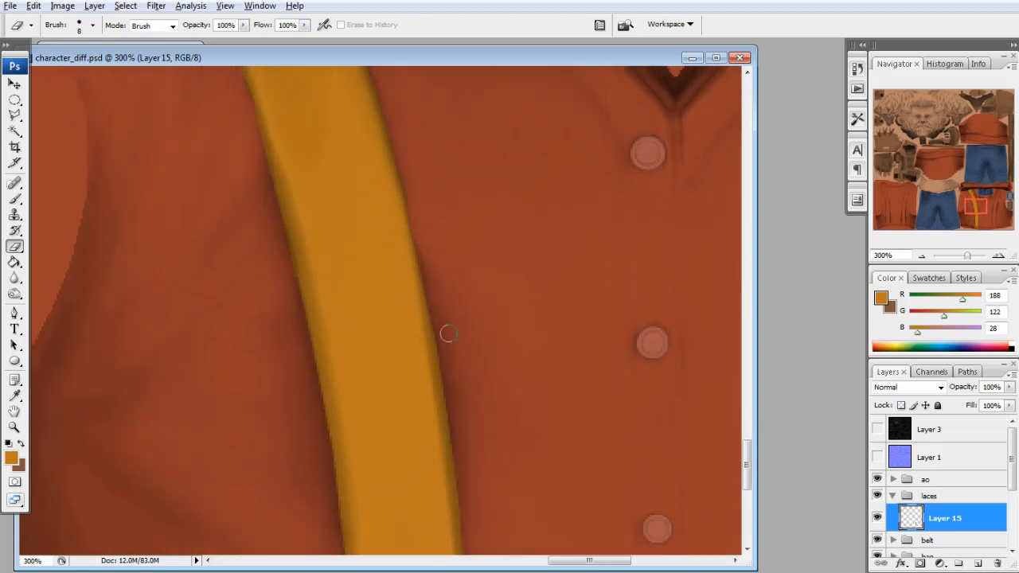
{"action": "scroll", "coordinate": [460, 423], "scroll_direction": "up", "scroll_amount": 7}
{"action": "scroll", "coordinate": [220, 209], "scroll_direction": "up", "scroll_amount": 8}
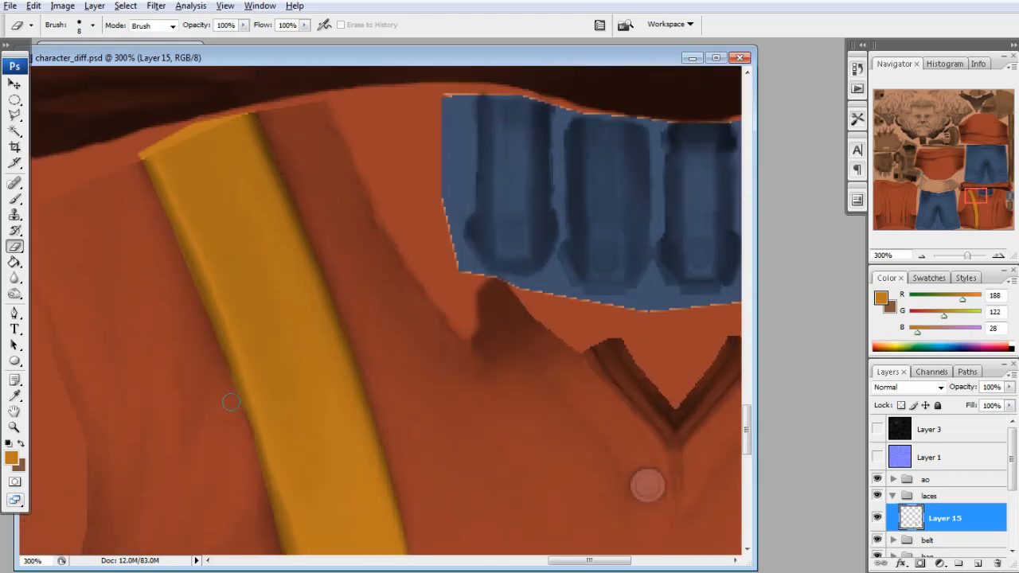
{"action": "scroll", "coordinate": [230, 400], "scroll_direction": "down", "scroll_amount": 3}
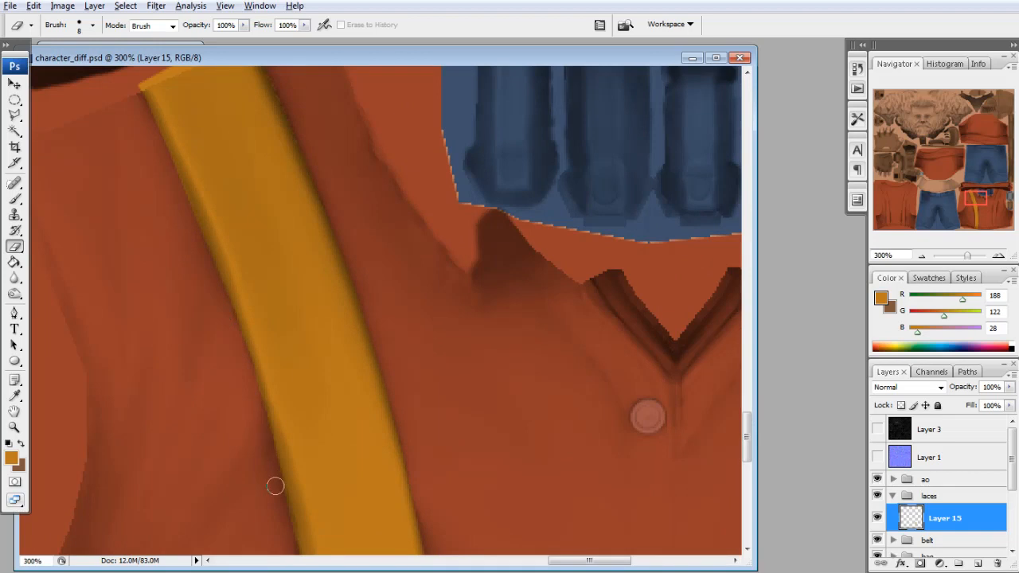
{"action": "scroll", "coordinate": [274, 485], "scroll_direction": "down", "scroll_amount": 7}
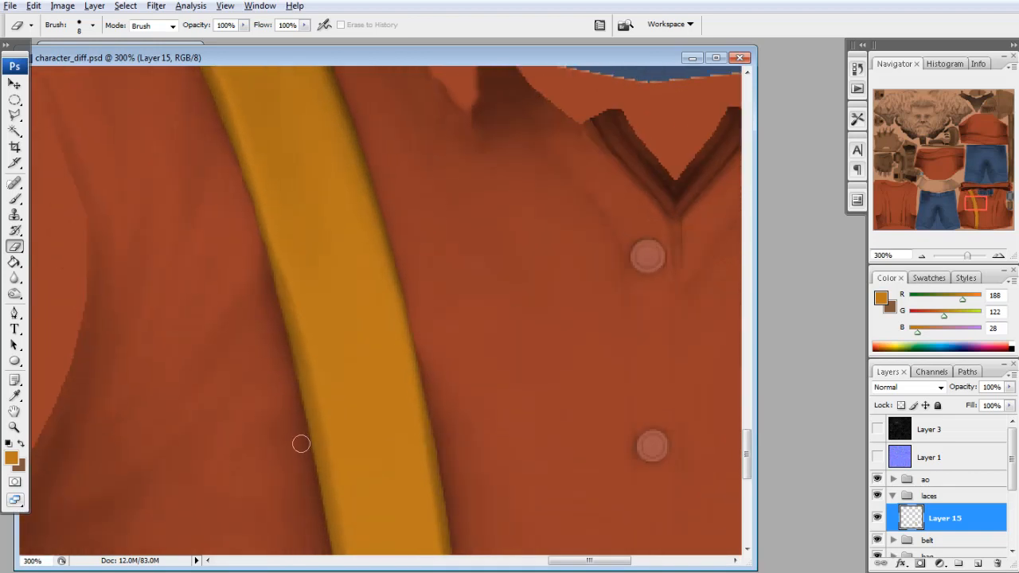
{"action": "scroll", "coordinate": [298, 441], "scroll_direction": "up", "scroll_amount": 10}
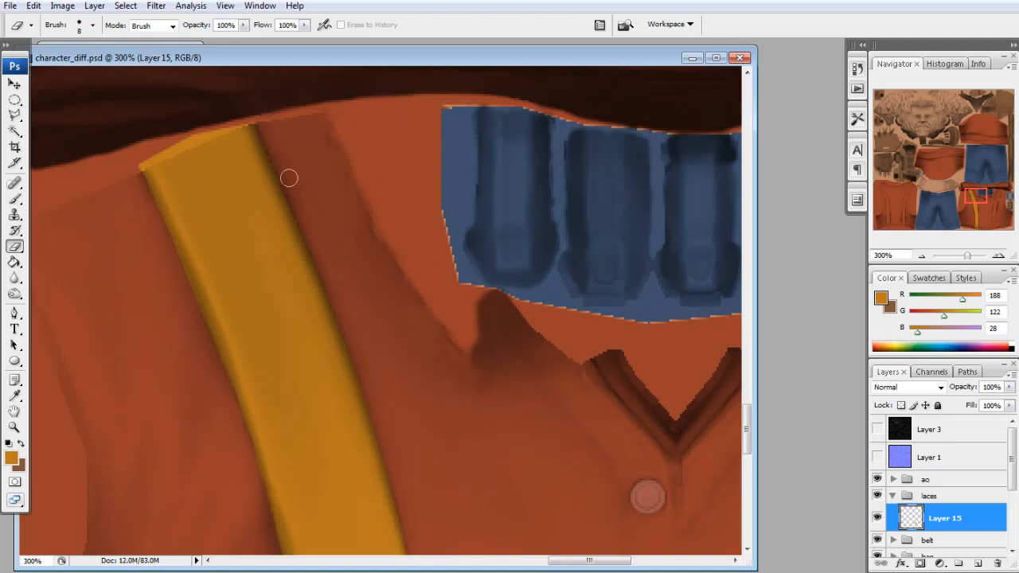
{"action": "scroll", "coordinate": [310, 231], "scroll_direction": "down", "scroll_amount": 15}
{"action": "scroll", "coordinate": [458, 321], "scroll_direction": "down", "scroll_amount": 9}
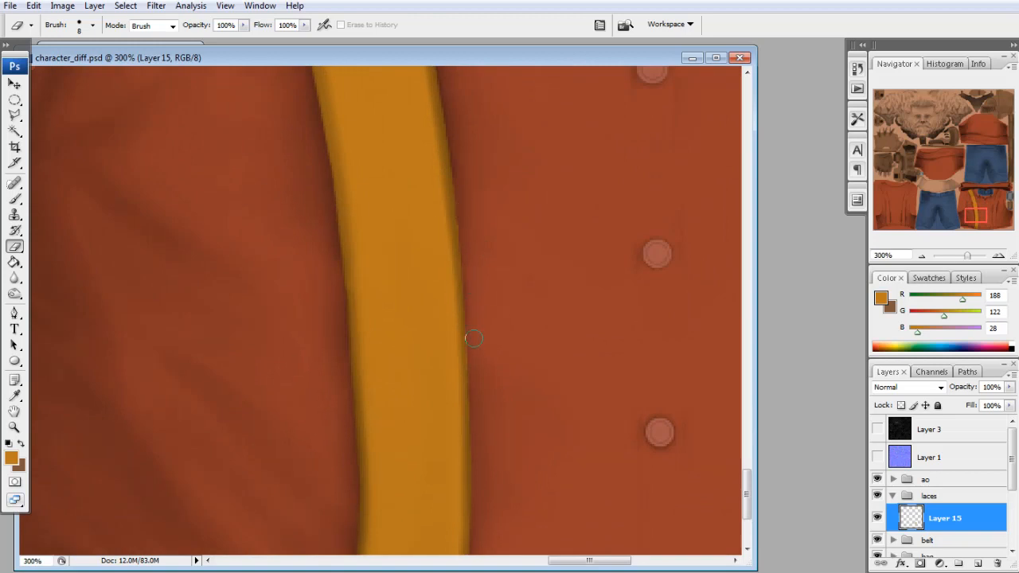
{"action": "scroll", "coordinate": [476, 419], "scroll_direction": "down", "scroll_amount": 5}
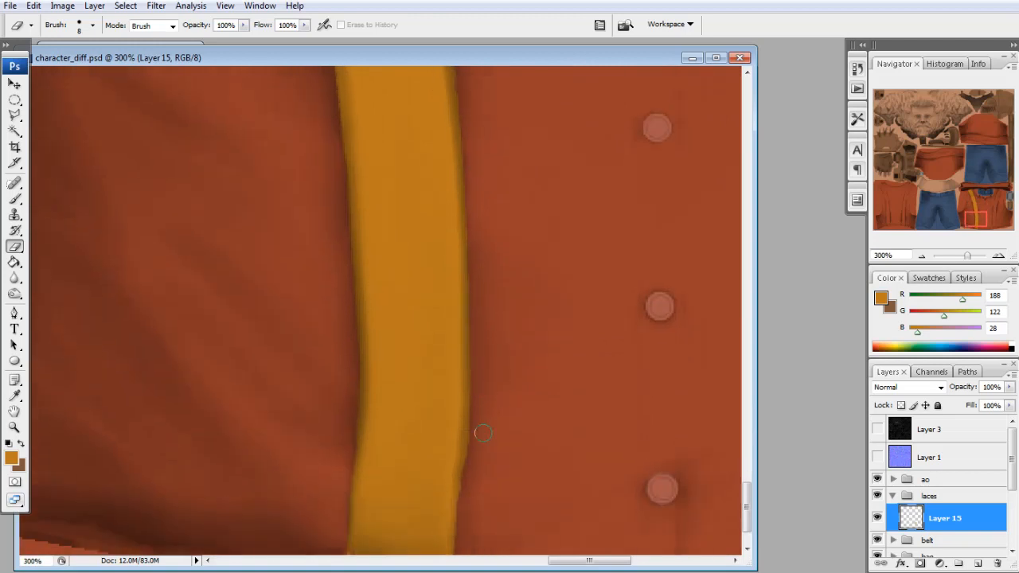
{"action": "scroll", "coordinate": [509, 398], "scroll_direction": "up", "scroll_amount": 5}
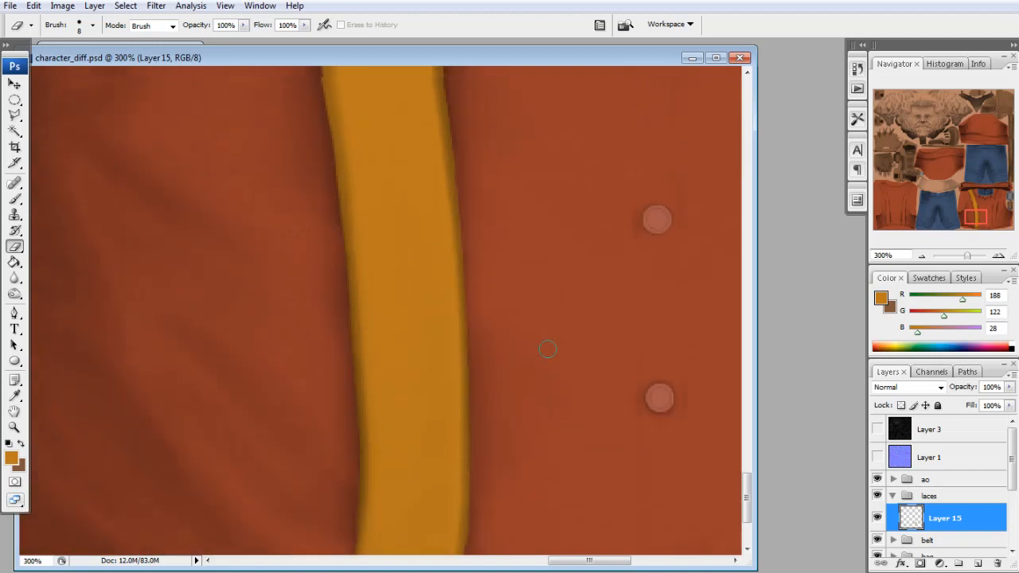
{"action": "left_click_drag", "start_coordinate": [973, 211], "coordinate": [970, 188]}
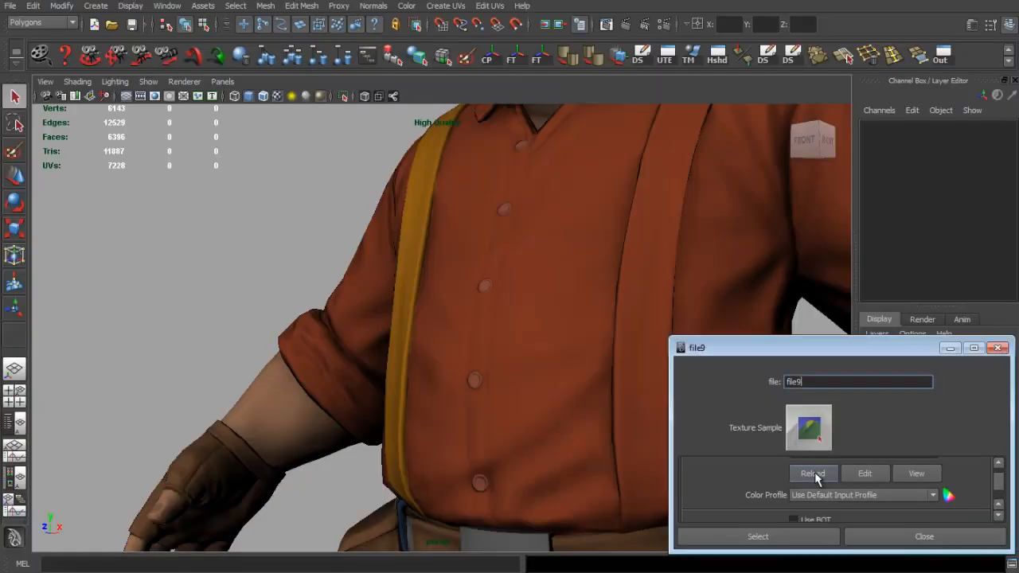
Reload the file9 texture in Maya, inspect the orange strap on the character's shirt, and return to Photoshop
{"action": "left_click", "coordinate": [812, 473]}
{"action": "left_click_drag", "start_coordinate": [545, 296], "coordinate": [393, 280]}
{"action": "key", "text": "alt+Tab"}
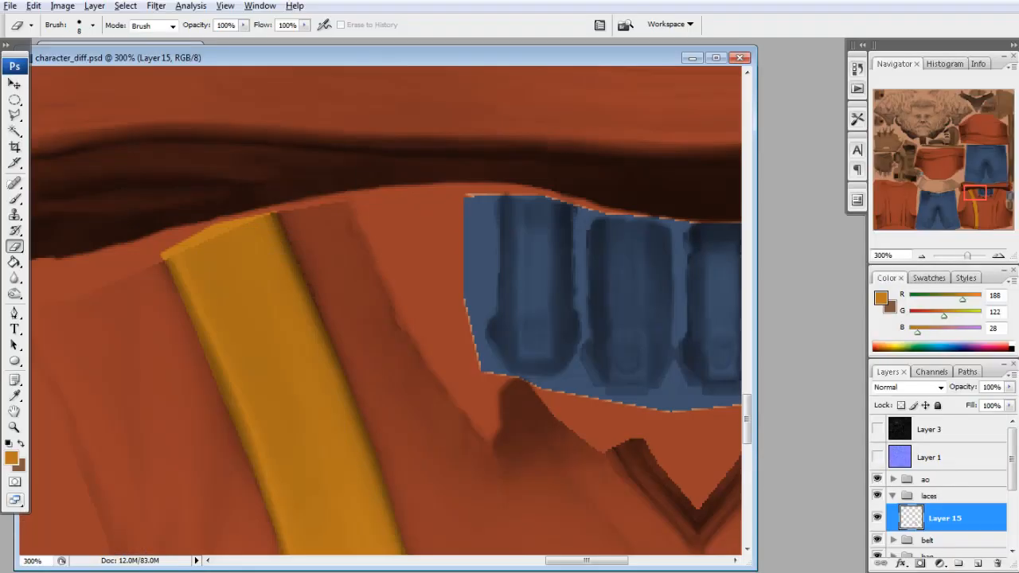
{"action": "left_click", "coordinate": [1001, 188]}
{"action": "left_click_drag", "start_coordinate": [1001, 187], "coordinate": [995, 195]}
{"action": "left_click", "coordinate": [14, 115]}
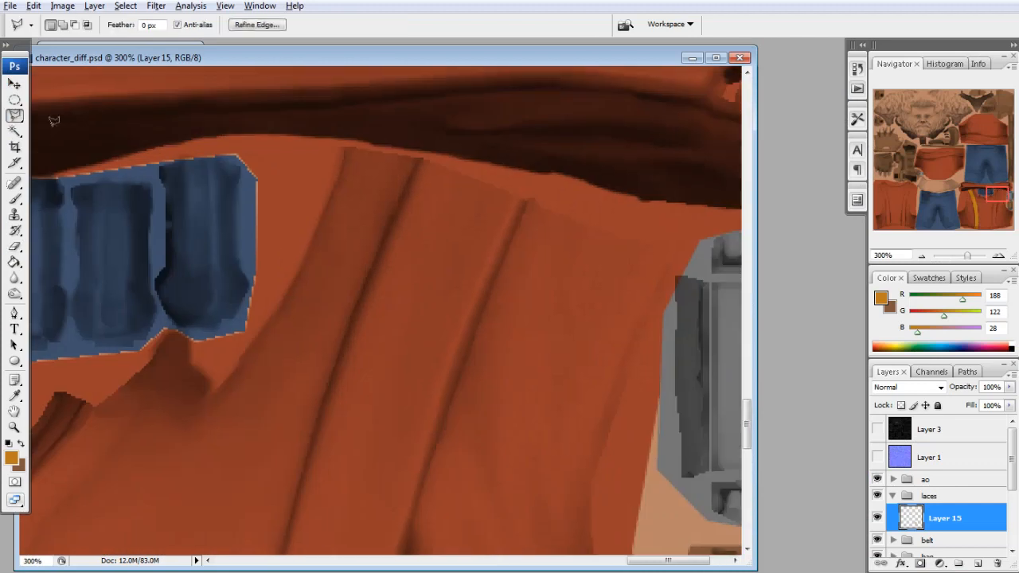
{"action": "left_click", "coordinate": [526, 200]}
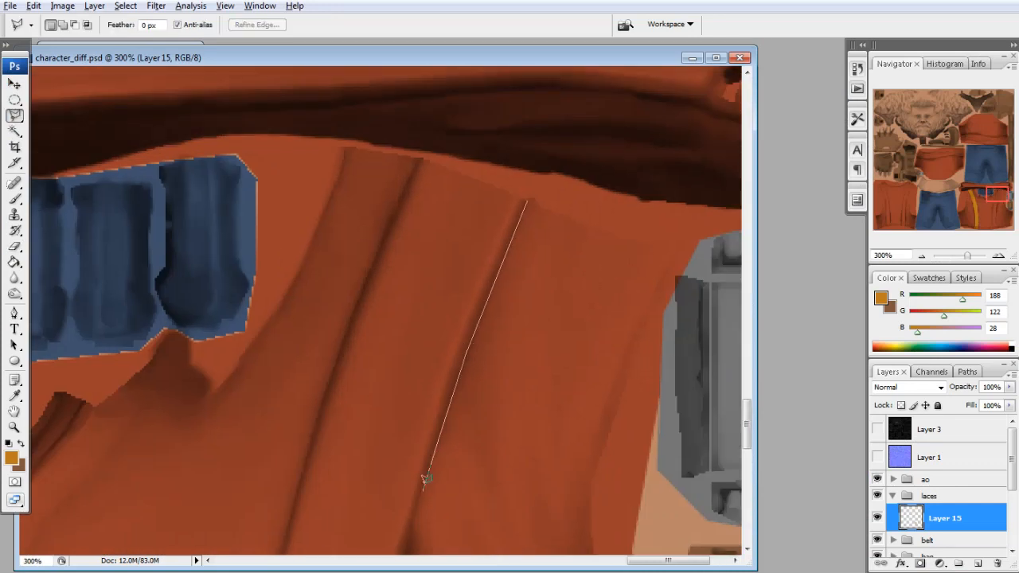
{"action": "left_click", "coordinate": [414, 512]}
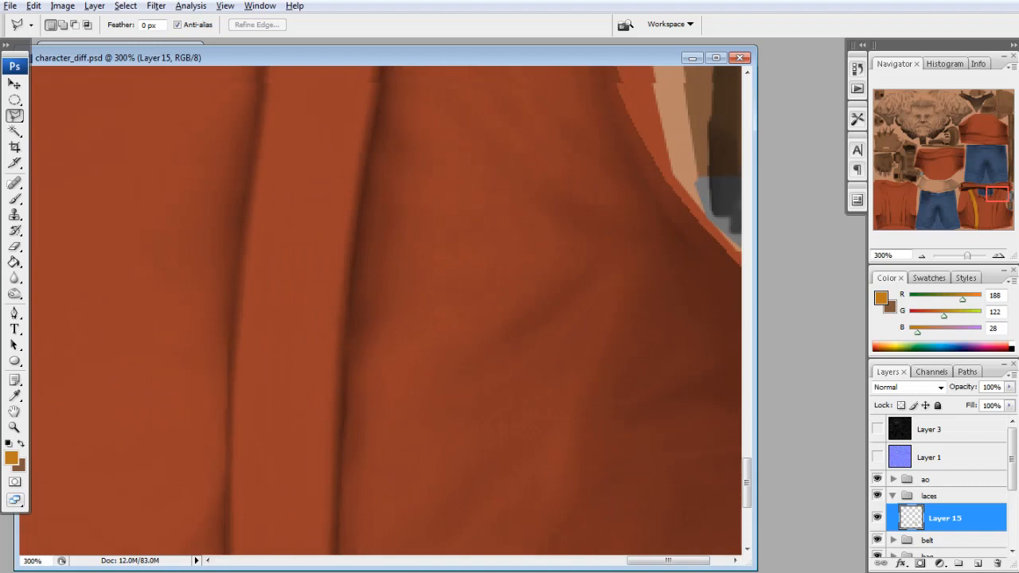
{"action": "left_click", "coordinate": [436, 108]}
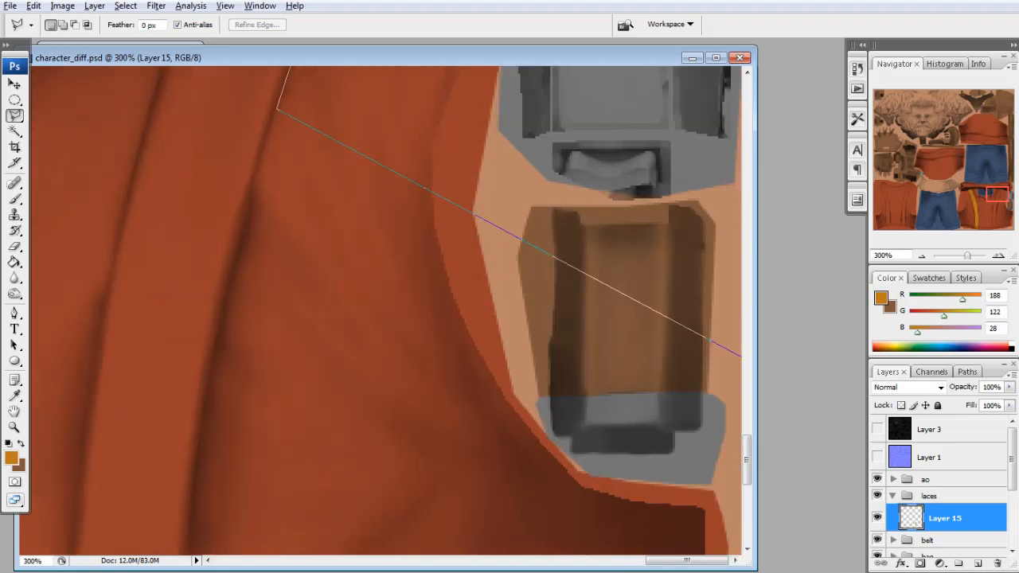
{"action": "key", "text": "Escape"}
Show the Layer 1 normal map and outline the second front shirt strap from shoulder to hem with the Polygonal Lasso
{"action": "left_click", "coordinate": [877, 457]}
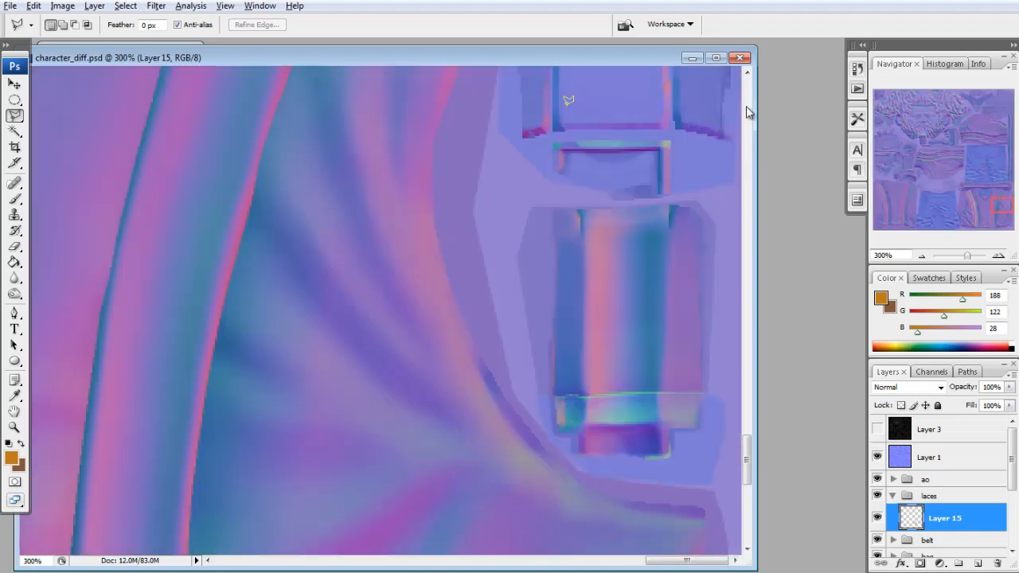
{"action": "left_click_drag", "start_coordinate": [995, 199], "coordinate": [992, 186]}
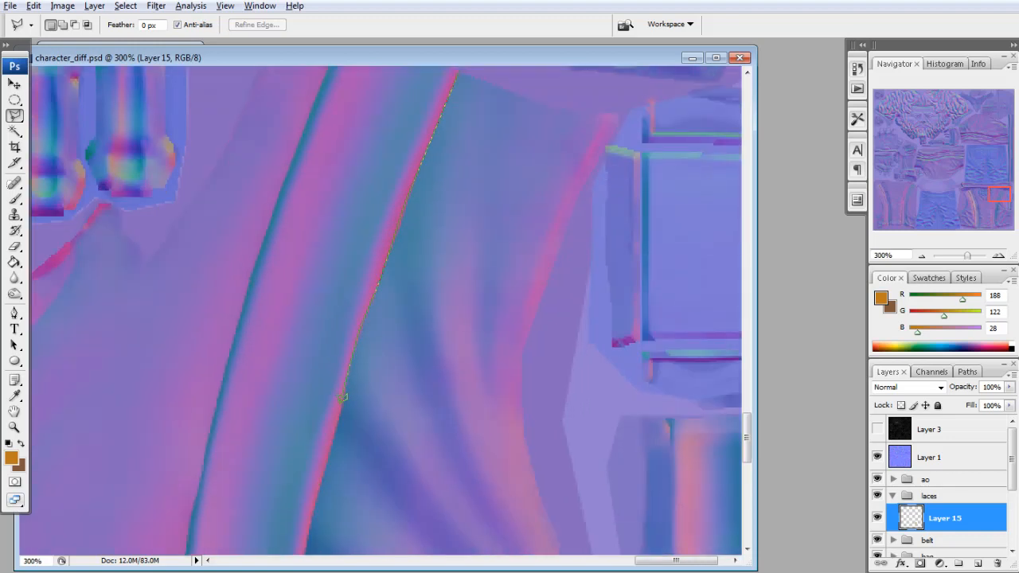
{"action": "left_click", "coordinate": [322, 475]}
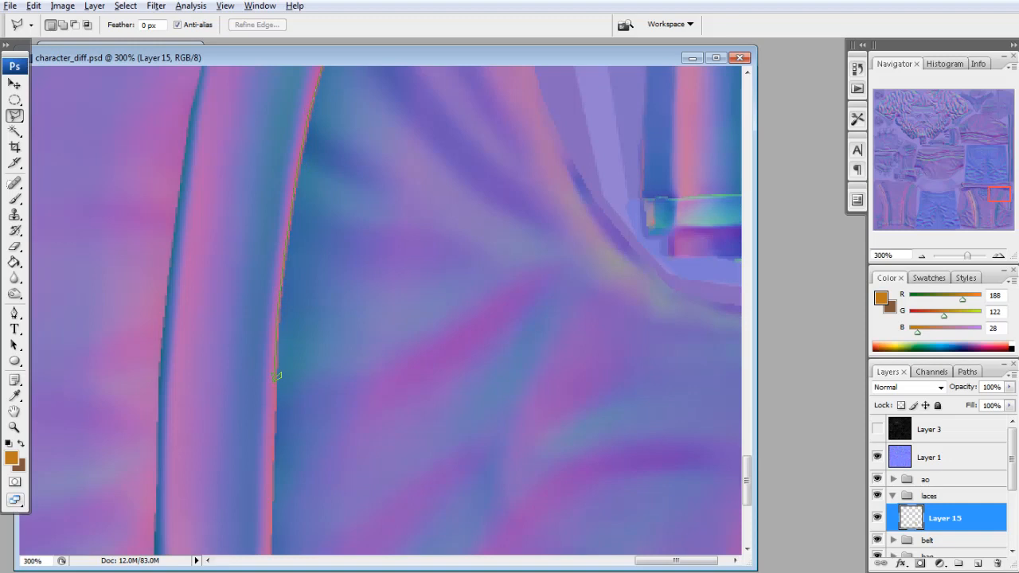
{"action": "left_click", "coordinate": [275, 458]}
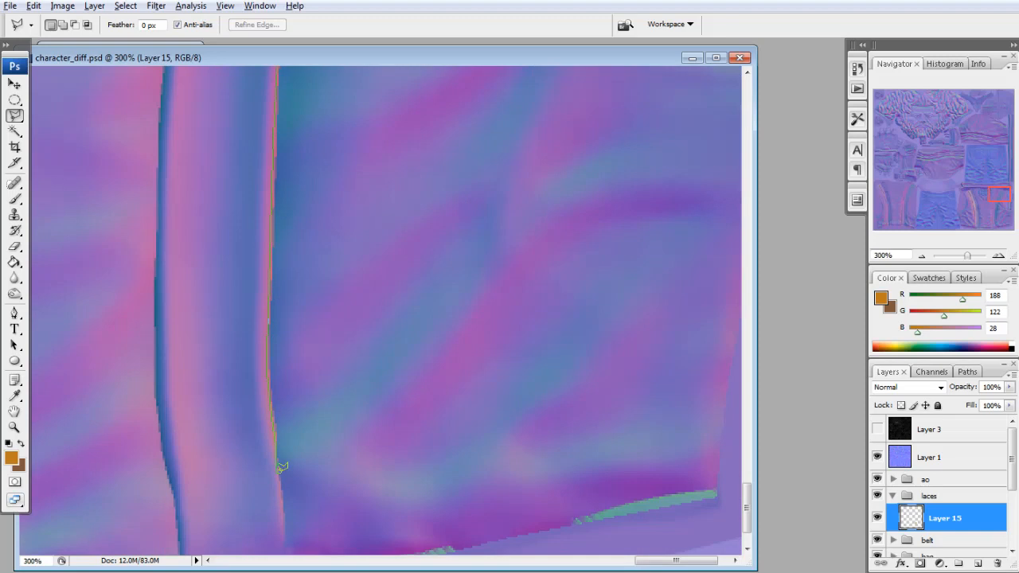
{"action": "left_click", "coordinate": [285, 543]}
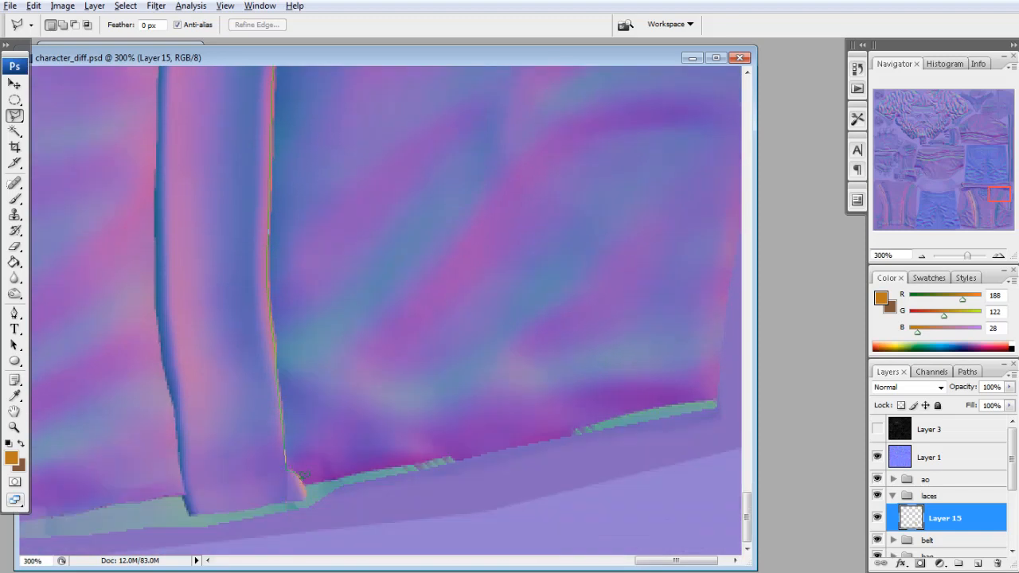
{"action": "left_click", "coordinate": [304, 503]}
{"action": "left_click_drag", "start_coordinate": [164, 364], "coordinate": [160, 322]}
{"action": "mouse_move", "coordinate": [158, 285]}
{"action": "left_mouse_down"}
{"action": "mouse_move", "coordinate": [163, 78]}
{"action": "mouse_move", "coordinate": [158, 117]}
{"action": "mouse_move", "coordinate": [167, 107]}
{"action": "mouse_move", "coordinate": [180, 137]}
{"action": "mouse_move", "coordinate": [202, 128]}
{"action": "mouse_move", "coordinate": [194, 163]}
{"action": "mouse_move", "coordinate": [213, 77]}
{"action": "mouse_move", "coordinate": [243, 204]}
{"action": "mouse_move", "coordinate": [288, 127]}
{"action": "mouse_move", "coordinate": [296, 185]}
{"action": "mouse_move", "coordinate": [280, 209]}
{"action": "left_mouse_up"}
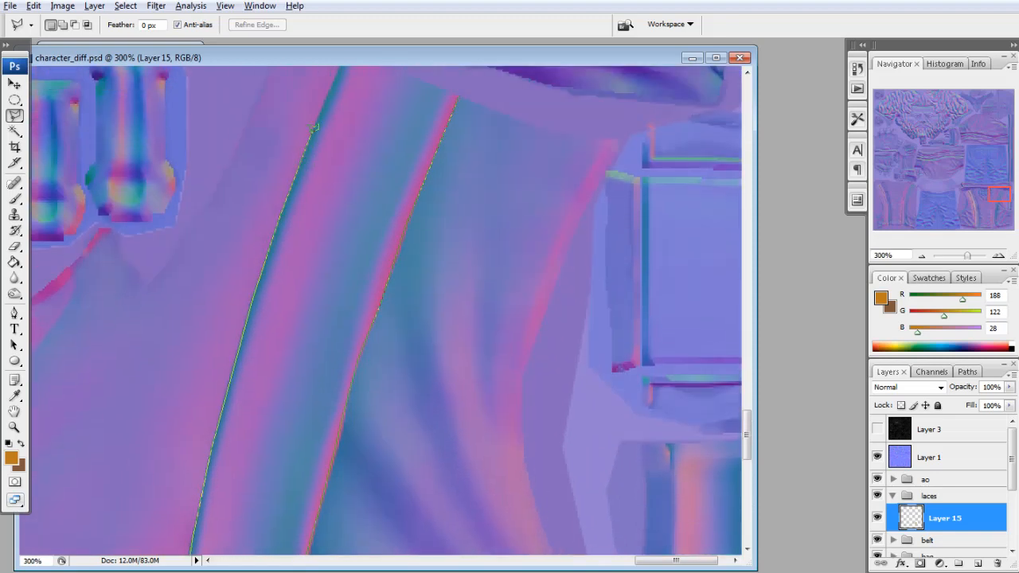
{"action": "left_click_drag", "start_coordinate": [317, 126], "coordinate": [349, 206]}
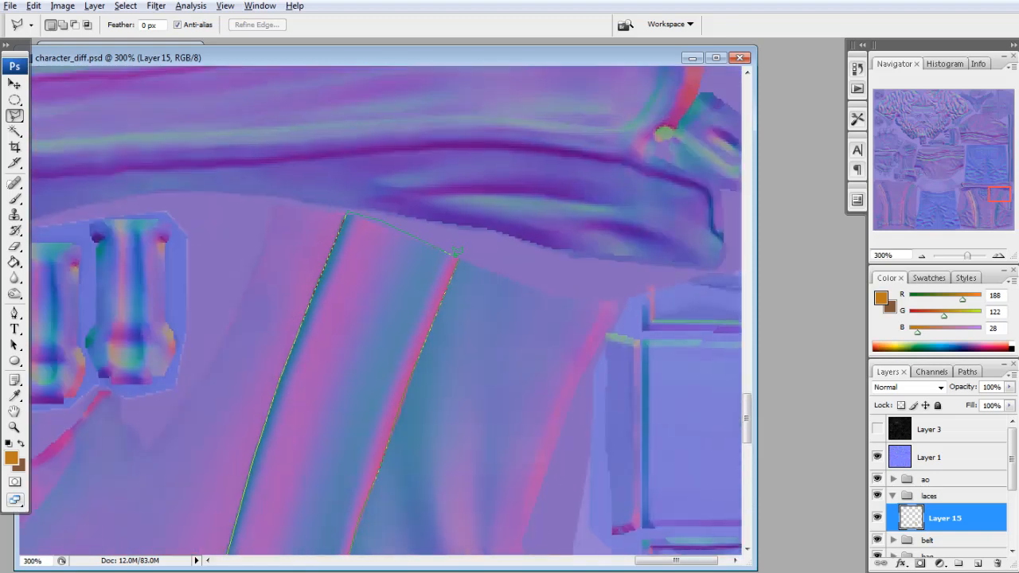
{"action": "left_click", "coordinate": [461, 253]}
Fill the second strap selection on Layer 15 with the orange-yellow foreground color, hide the Layer 1 normal map and deselect
{"action": "key", "text": "g"}
{"action": "key", "text": "m"}
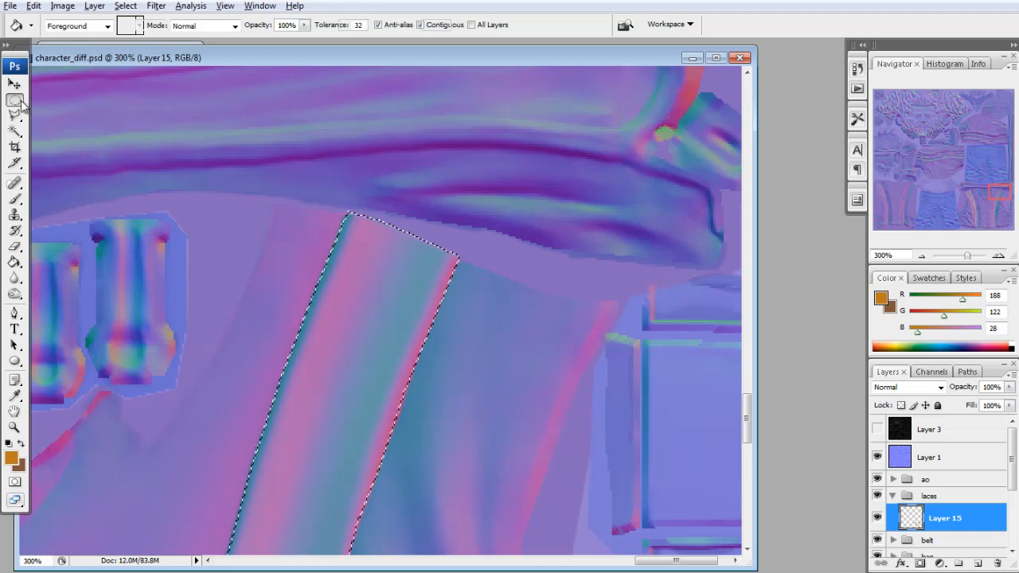
{"action": "left_click", "coordinate": [877, 458]}
{"action": "key", "text": "ctrl+d"}
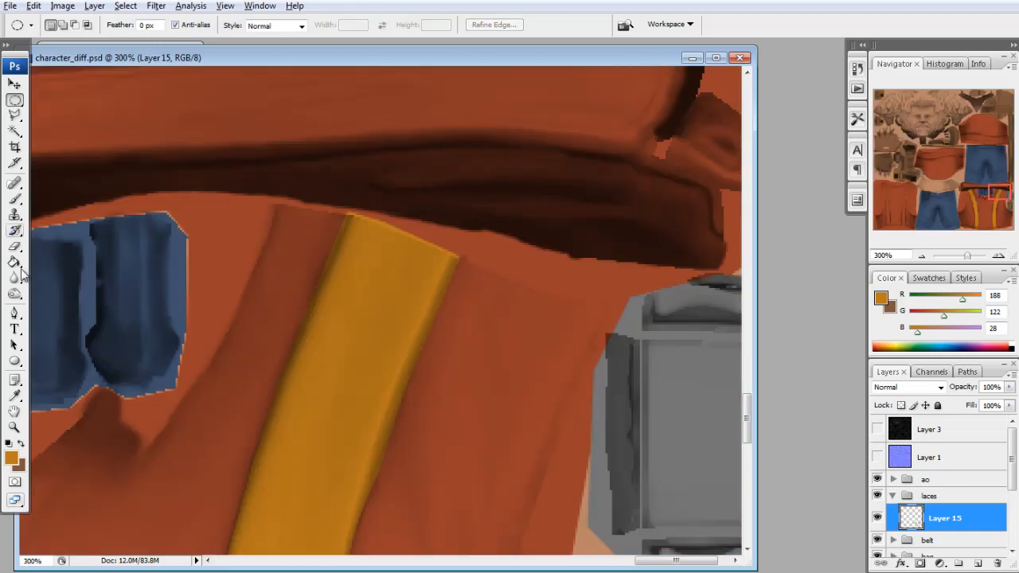
Clean up the edges of the second orange strap on Layer 15 down to the hem with an 8 px Eraser
{"action": "key", "text": "r"}
{"action": "left_click", "coordinate": [15, 247]}
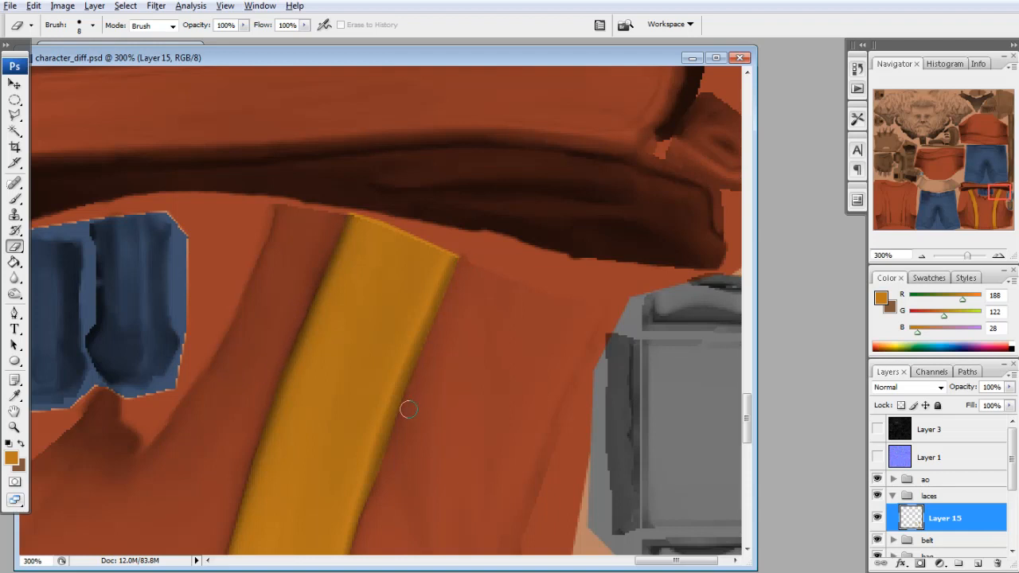
{"action": "scroll", "coordinate": [408, 410], "scroll_direction": "down", "scroll_amount": 5}
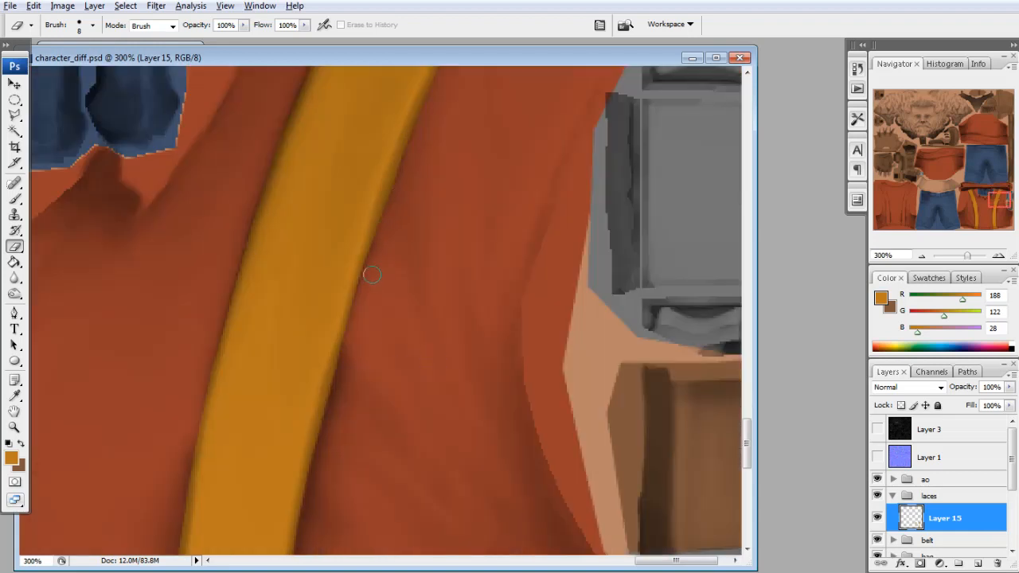
{"action": "scroll", "coordinate": [366, 282], "scroll_direction": "down", "scroll_amount": 8}
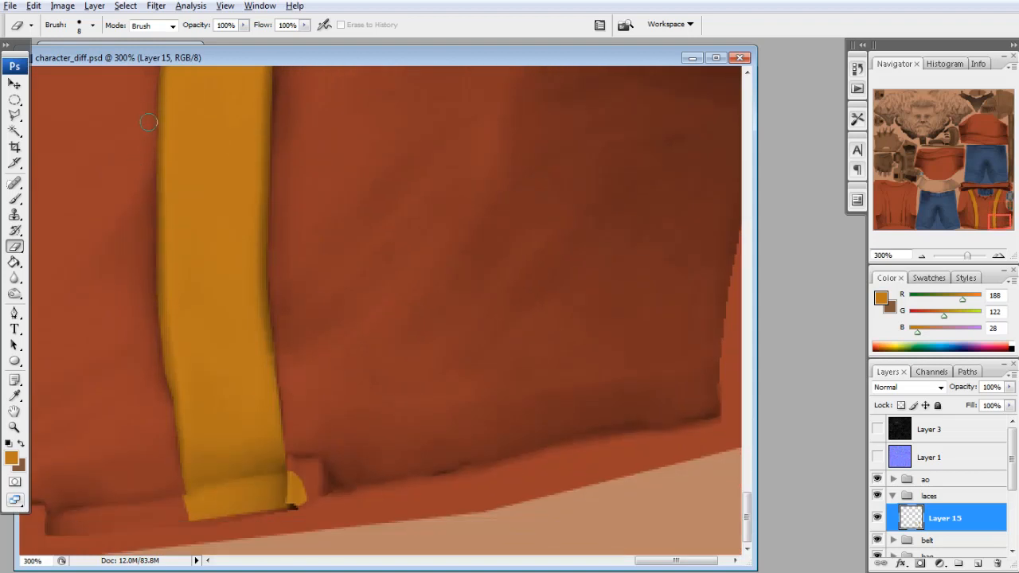
Switch to Maya, reload the file9 texture and inspect the newly colored strap up close near the shoulder
{"action": "key", "text": "alt+Tab"}
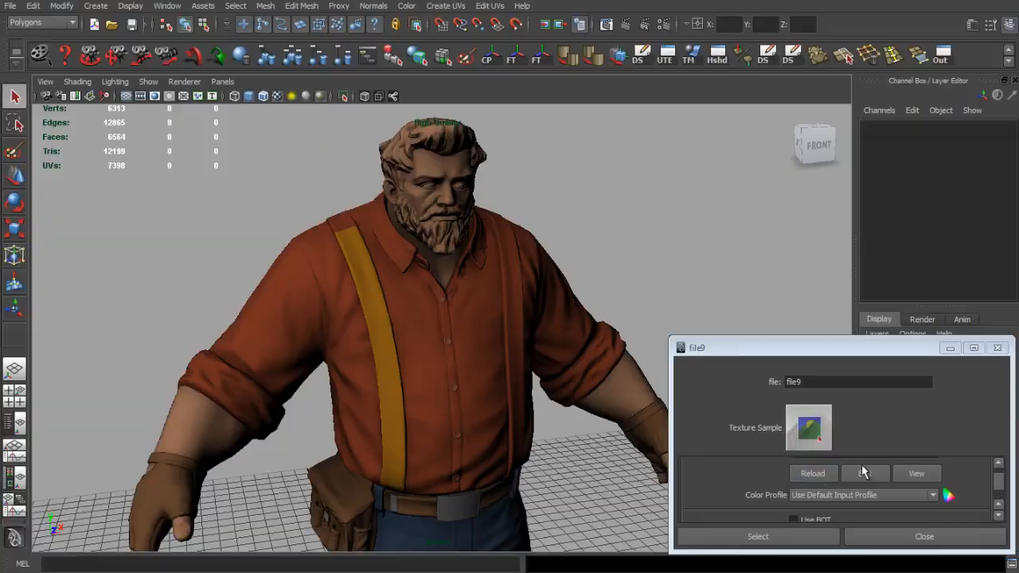
{"action": "left_click", "coordinate": [813, 473]}
{"action": "scroll", "coordinate": [483, 316], "scroll_direction": "up", "scroll_amount": 5}
{"action": "left_click_drag", "start_coordinate": [482, 316], "coordinate": [590, 332]}
{"action": "scroll", "coordinate": [479, 360], "scroll_direction": "down", "scroll_amount": 1}
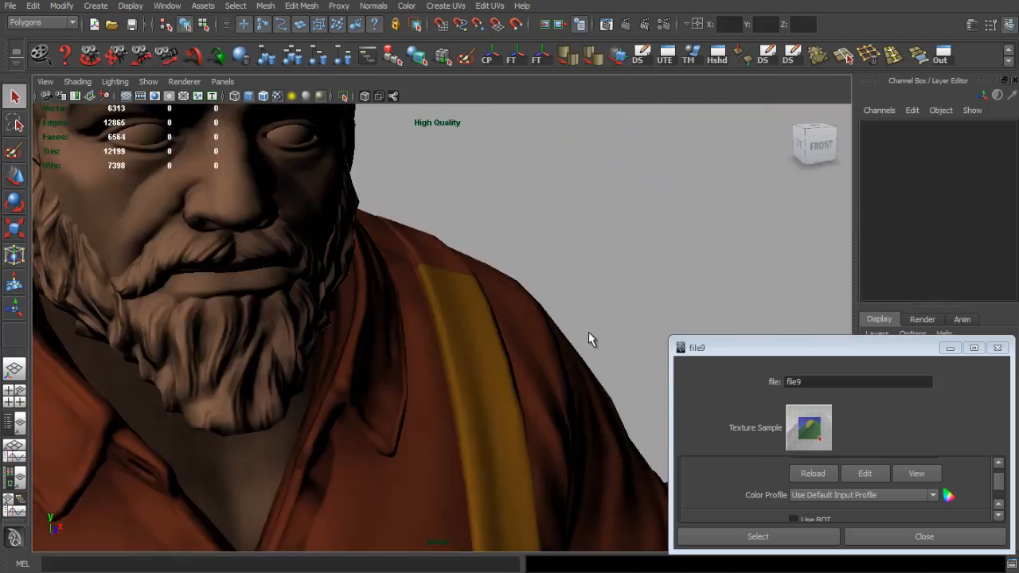
Compare the strap's shoulder end on the Photoshop texture with both straps on the Maya character, then return to Photoshop
{"action": "key", "text": "alt+Tab"}
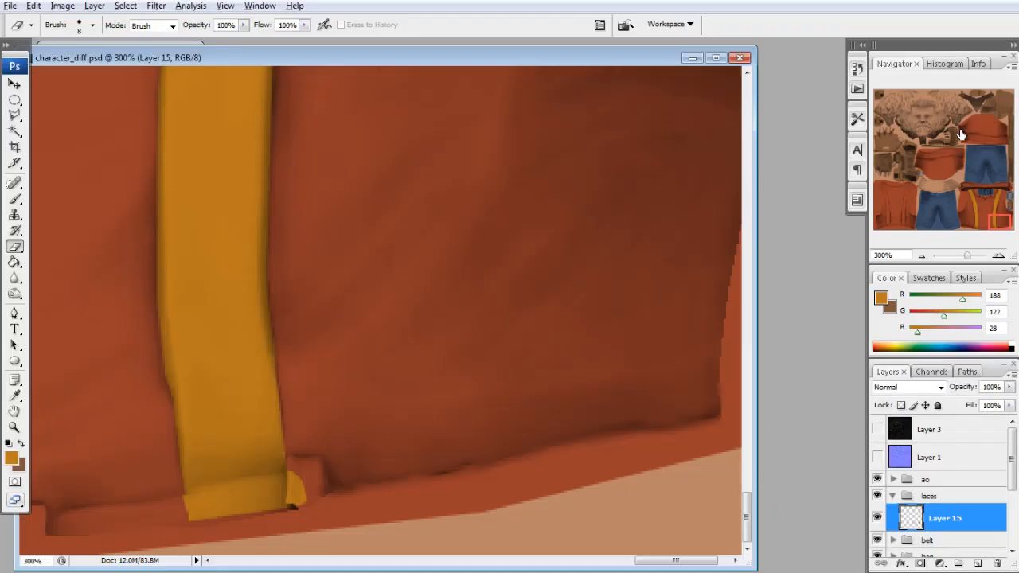
{"action": "left_click_drag", "start_coordinate": [973, 189], "coordinate": [993, 196]}
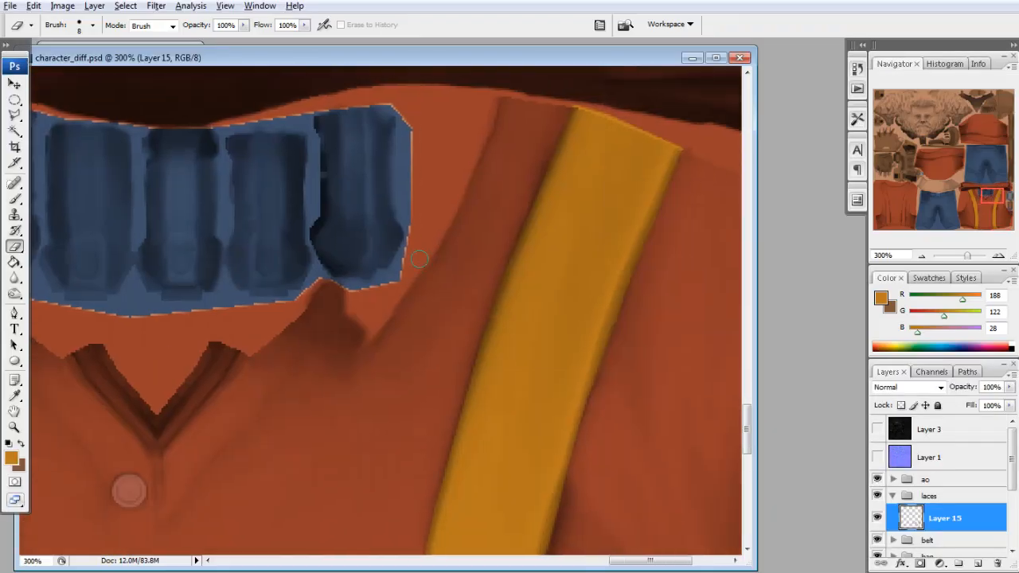
{"action": "key", "text": "alt+Tab"}
{"action": "left_click_drag", "start_coordinate": [521, 257], "coordinate": [549, 310]}
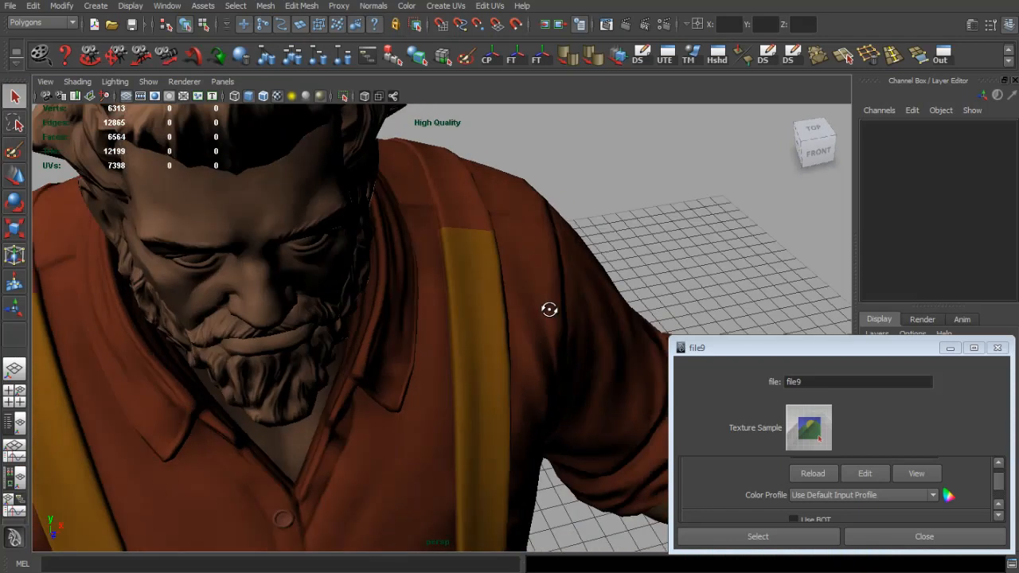
{"action": "key", "text": "f"}
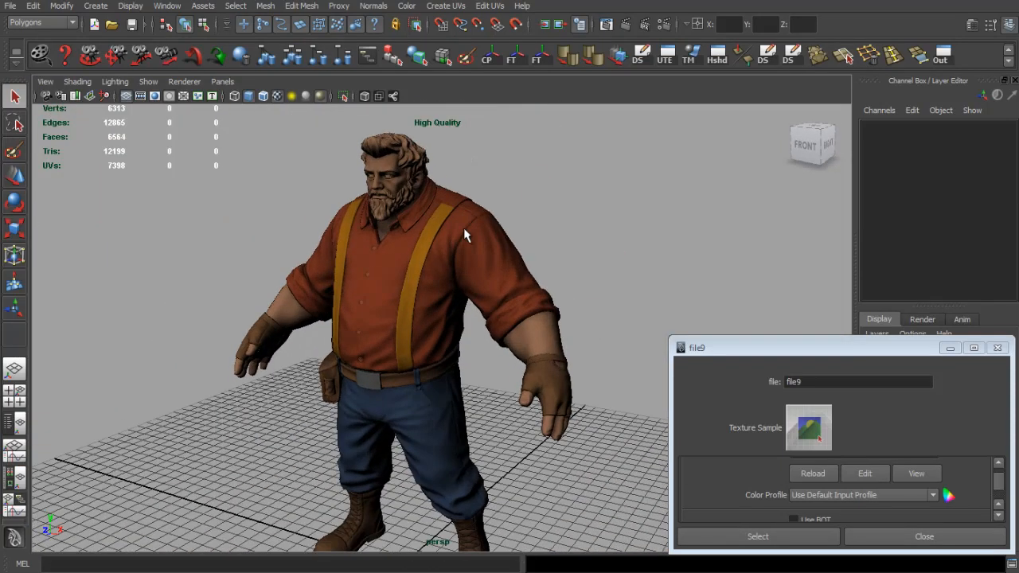
{"action": "left_click_drag", "start_coordinate": [466, 236], "coordinate": [348, 238]}
{"action": "key", "text": "alt+Tab"}
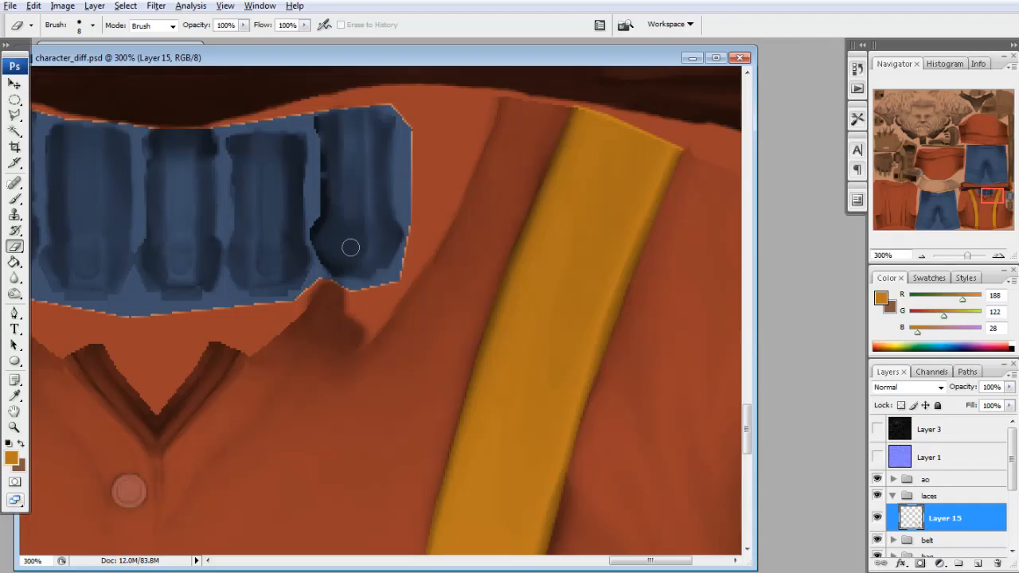
{"action": "left_click_drag", "start_coordinate": [986, 197], "coordinate": [900, 188]}
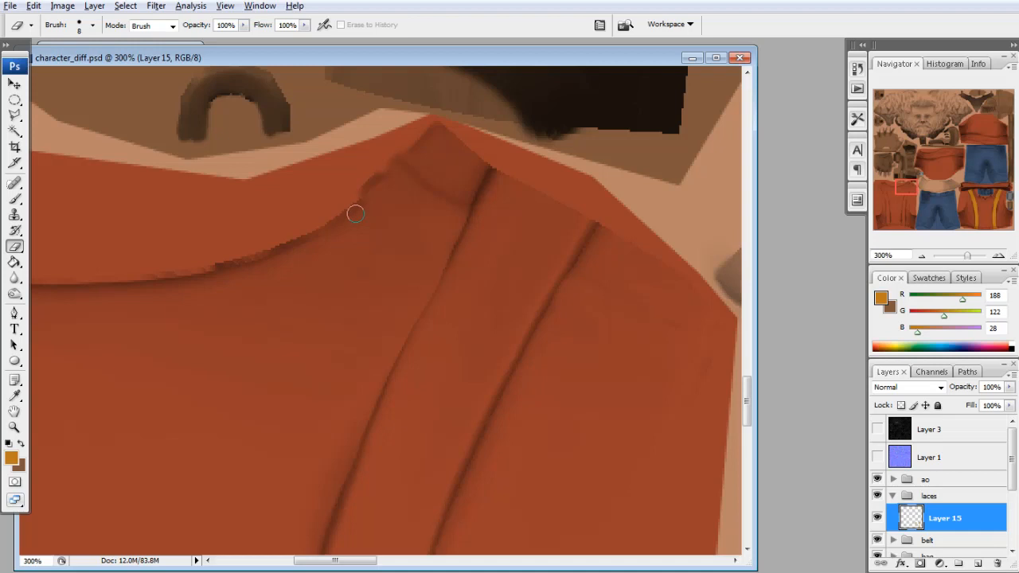
{"action": "left_click", "coordinate": [14, 115]}
{"action": "left_click", "coordinate": [489, 165]}
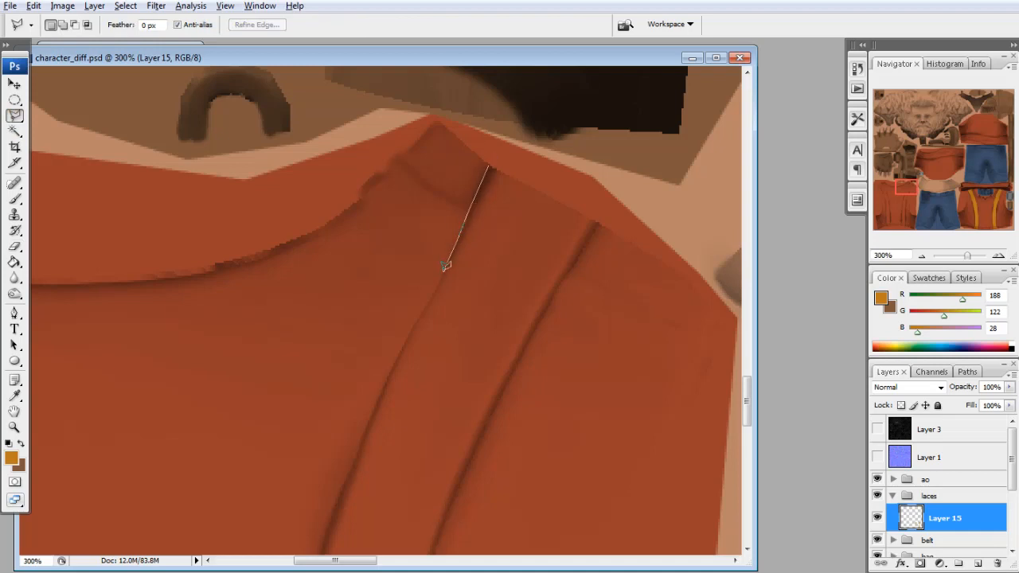
{"action": "left_click_drag", "start_coordinate": [414, 321], "coordinate": [351, 469]}
{"action": "key", "text": "Delete"}
{"action": "key", "text": "Delete"}
{"action": "key", "text": "Delete"}
{"action": "key", "text": "Delete"}
{"action": "key", "text": "Delete"}
{"action": "key", "text": "Delete"}
{"action": "key", "text": "Delete"}
{"action": "key", "text": "Escape"}
Show the Layer 1 normal map and trace the inner edge and lower end of the back shirt panel's strap with the Polygonal Lasso
{"action": "left_click", "coordinate": [878, 458]}
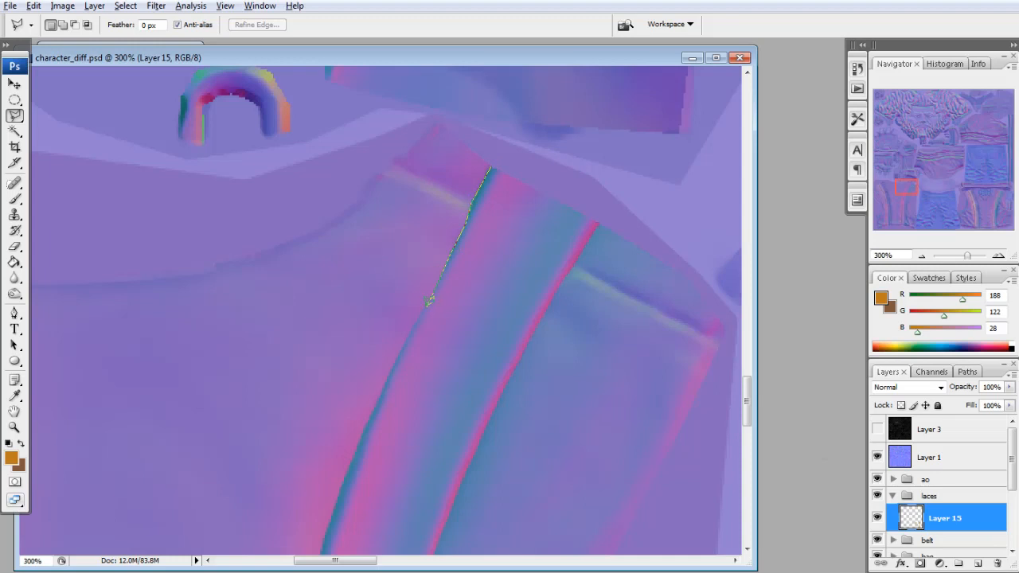
{"action": "left_click_drag", "start_coordinate": [416, 319], "coordinate": [405, 344]}
{"action": "scroll", "coordinate": [347, 510], "scroll_direction": "down", "scroll_amount": 5}
{"action": "left_click_drag", "start_coordinate": [329, 192], "coordinate": [312, 253]}
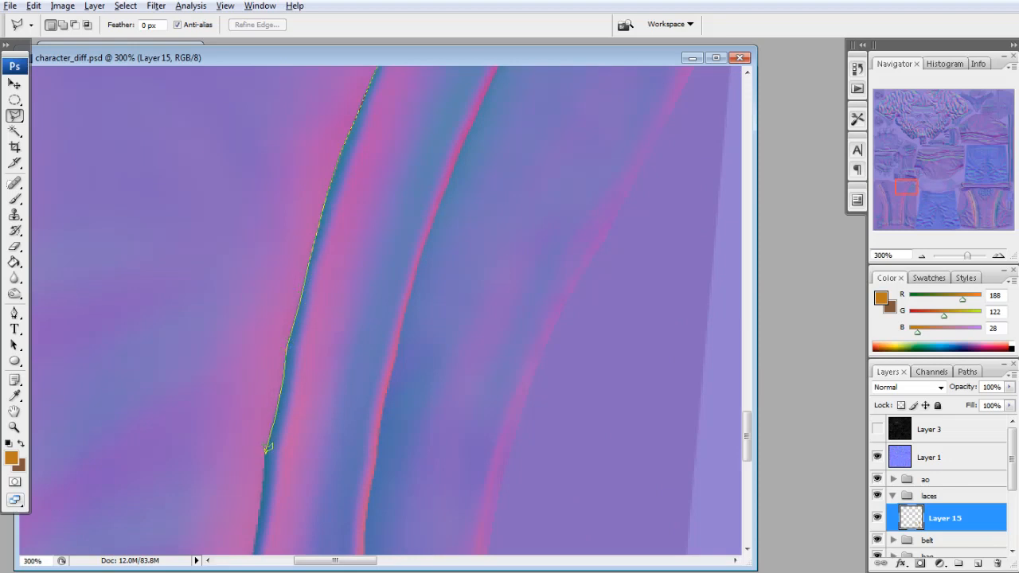
{"action": "scroll", "coordinate": [260, 527], "scroll_direction": "down", "scroll_amount": 7}
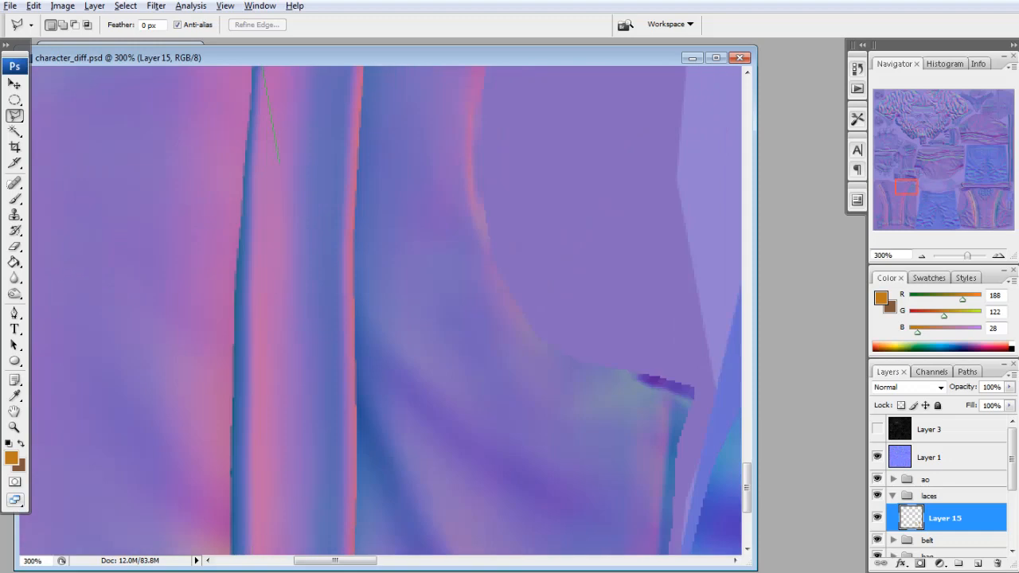
{"action": "scroll", "coordinate": [382, 310], "scroll_direction": "up", "scroll_amount": 3}
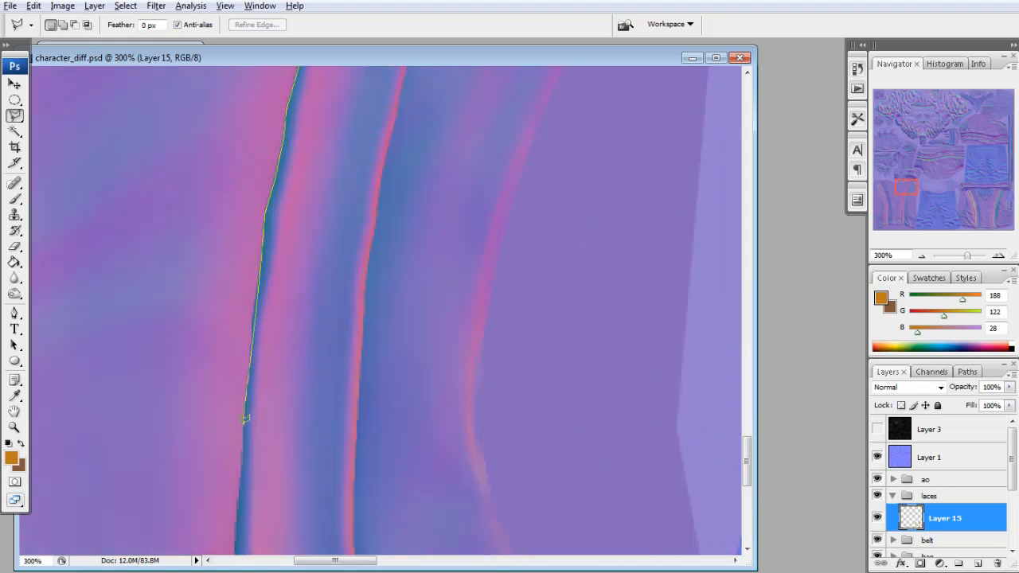
{"action": "scroll", "coordinate": [244, 478], "scroll_direction": "down", "scroll_amount": 2}
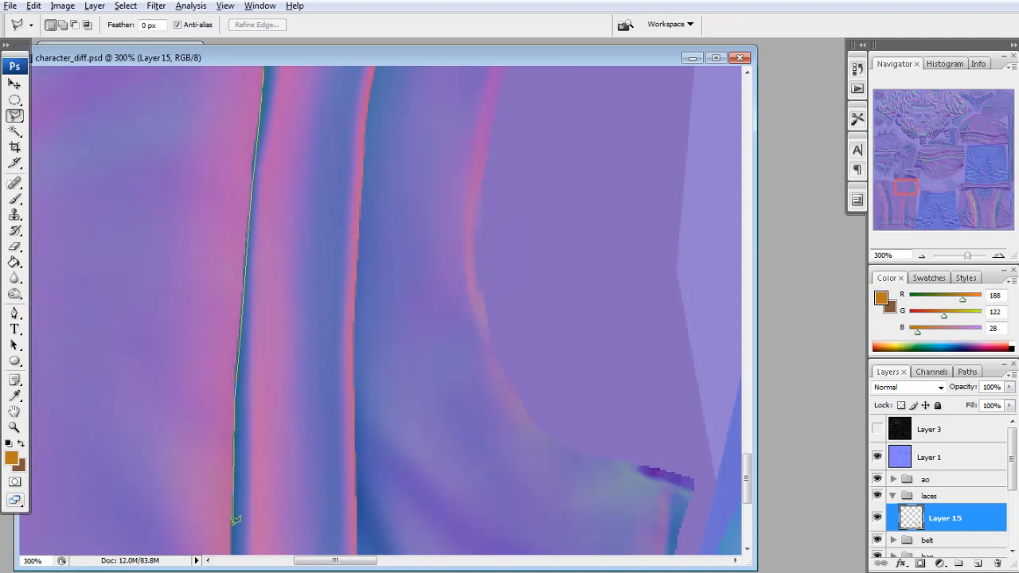
{"action": "scroll", "coordinate": [234, 522], "scroll_direction": "down", "scroll_amount": 1}
{"action": "scroll", "coordinate": [234, 517], "scroll_direction": "down", "scroll_amount": 4}
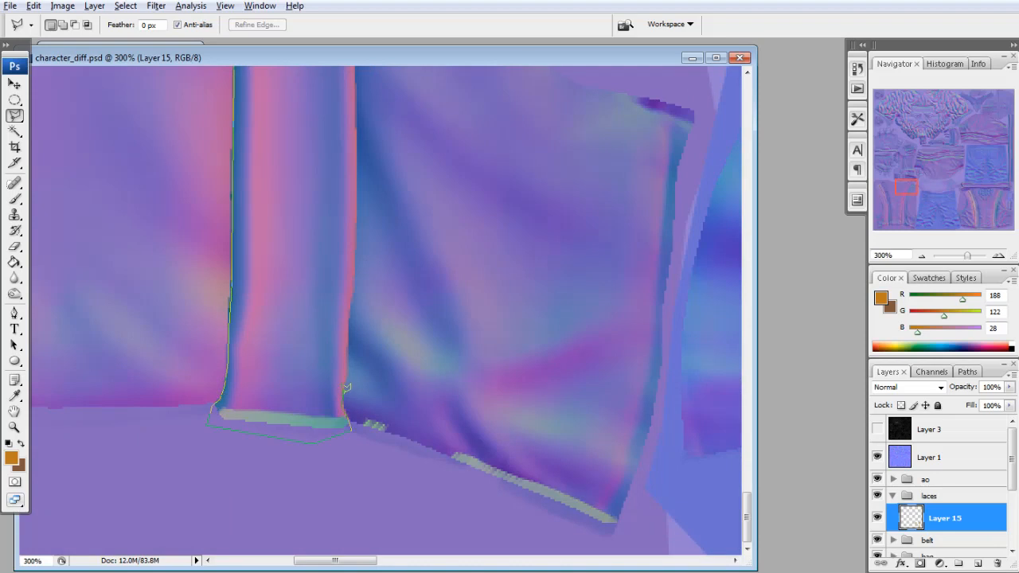
Trace the outer edge of the back panel's strap up to the shoulder and close the Polygonal Lasso selection across its upper end
{"action": "left_click", "coordinate": [349, 348]}
{"action": "scroll", "coordinate": [360, 193], "scroll_direction": "up", "scroll_amount": 5}
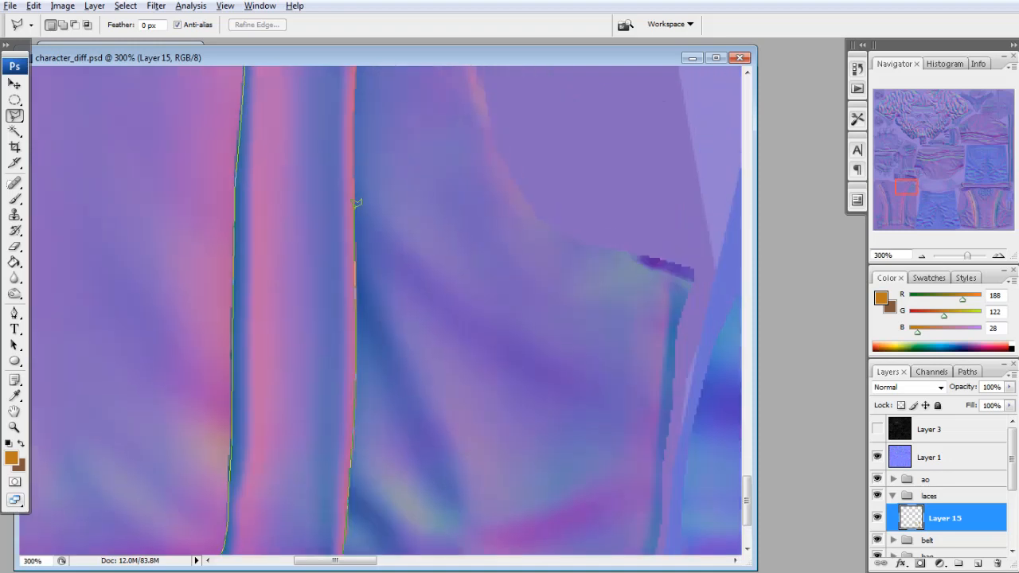
{"action": "scroll", "coordinate": [355, 199], "scroll_direction": "up", "scroll_amount": 4}
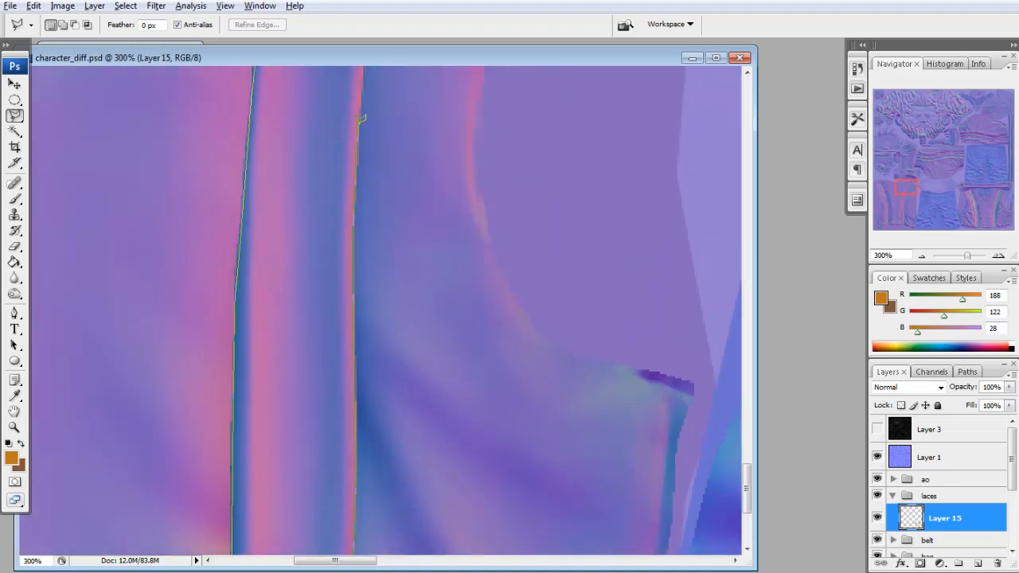
{"action": "scroll", "coordinate": [363, 116], "scroll_direction": "up", "scroll_amount": 6}
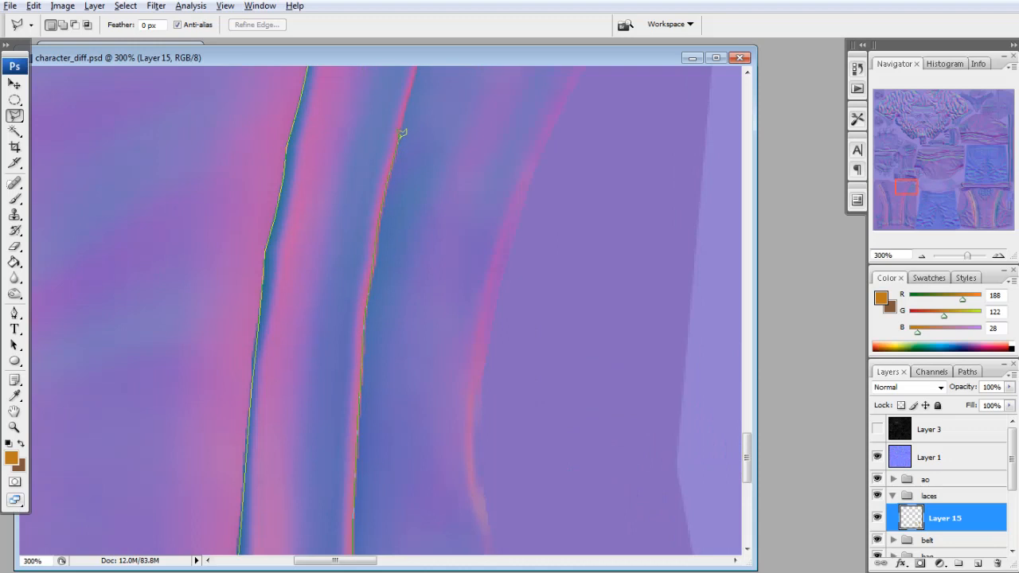
{"action": "scroll", "coordinate": [414, 95], "scroll_direction": "up", "scroll_amount": 3}
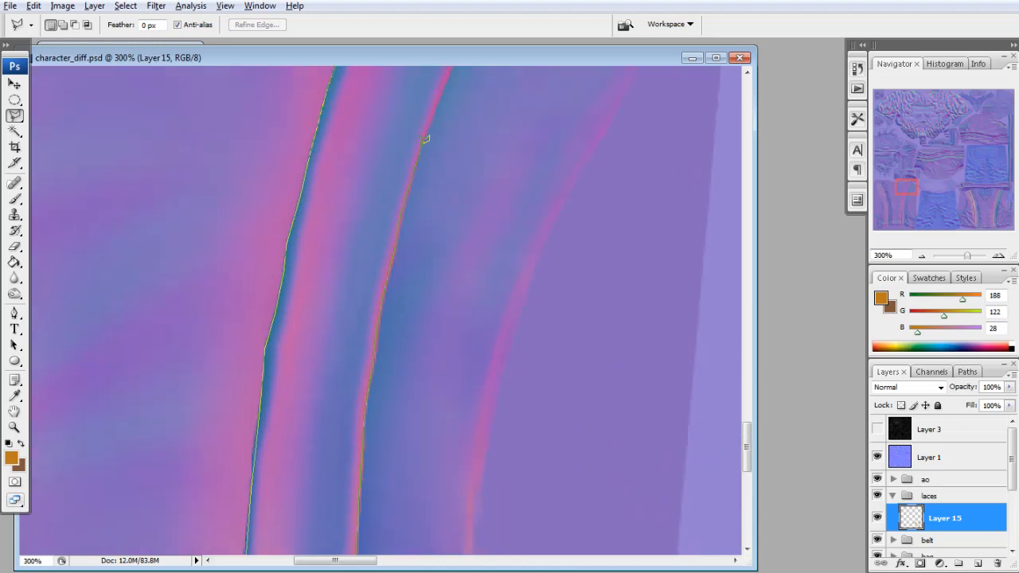
{"action": "scroll", "coordinate": [426, 139], "scroll_direction": "up", "scroll_amount": 3}
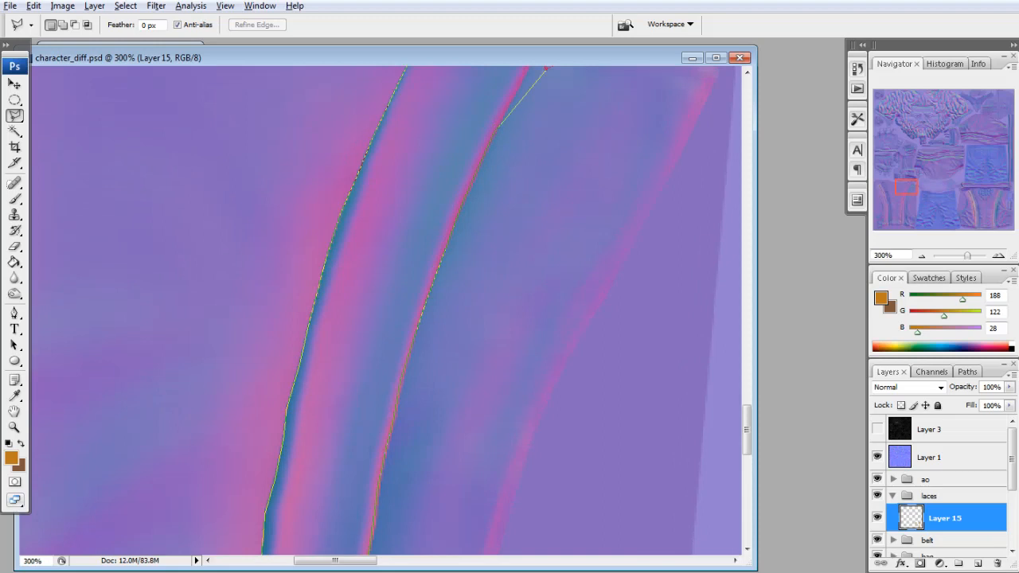
{"action": "scroll", "coordinate": [546, 69], "scroll_direction": "up", "scroll_amount": 3}
{"action": "left_click", "coordinate": [548, 164]}
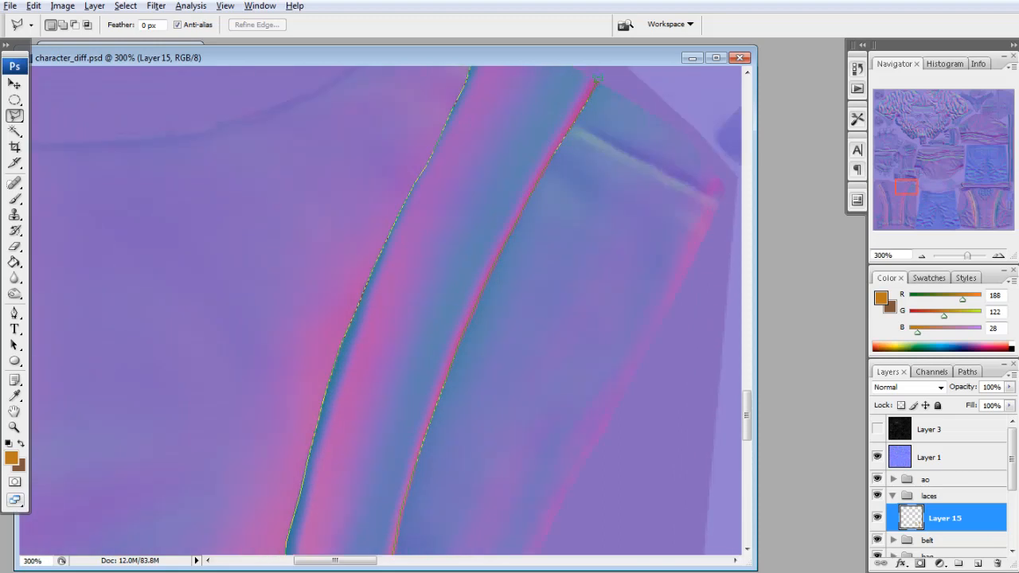
{"action": "scroll", "coordinate": [601, 73], "scroll_direction": "up", "scroll_amount": 2}
{"action": "left_click", "coordinate": [497, 78]}
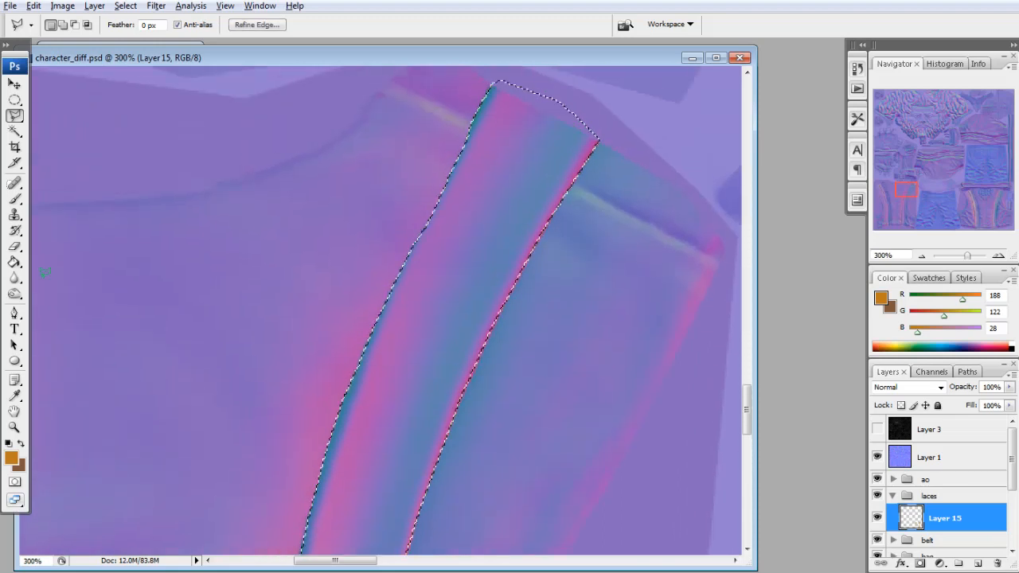
Fill the strap selection on Layer 15 with the orange foreground color, hide the Layer 1 normal map and deselect
{"action": "key", "text": "g"}
{"action": "left_click", "coordinate": [477, 228]}
{"action": "left_click", "coordinate": [877, 457]}
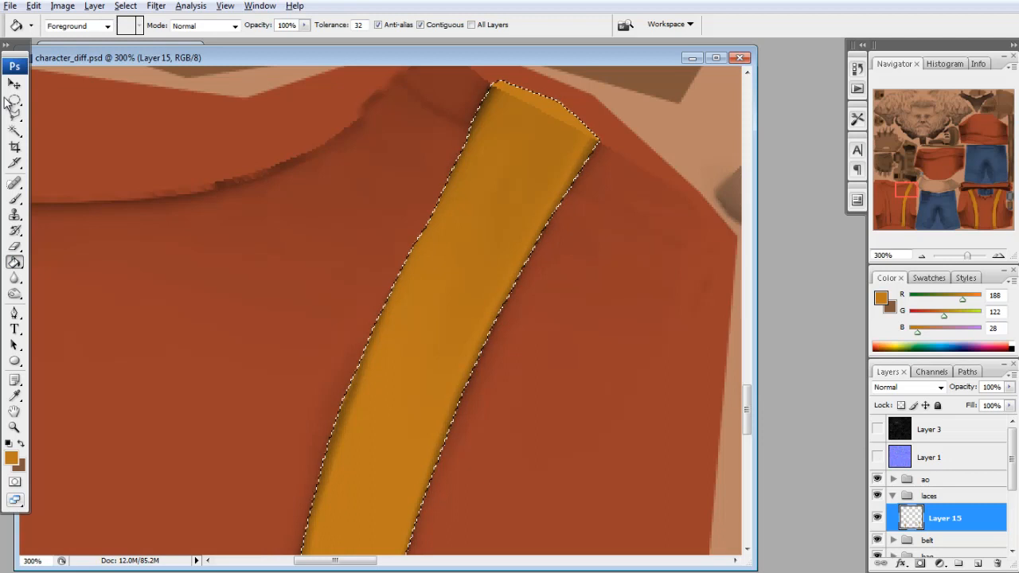
{"action": "key", "text": "m"}
{"action": "key", "text": "ctrl+d"}
Clean up the inner edge of the orange back strap on Layer 15 with an 8 px Eraser and check its length down to the hem
{"action": "left_click", "coordinate": [14, 246]}
{"action": "scroll", "coordinate": [358, 291], "scroll_direction": "down", "scroll_amount": 2}
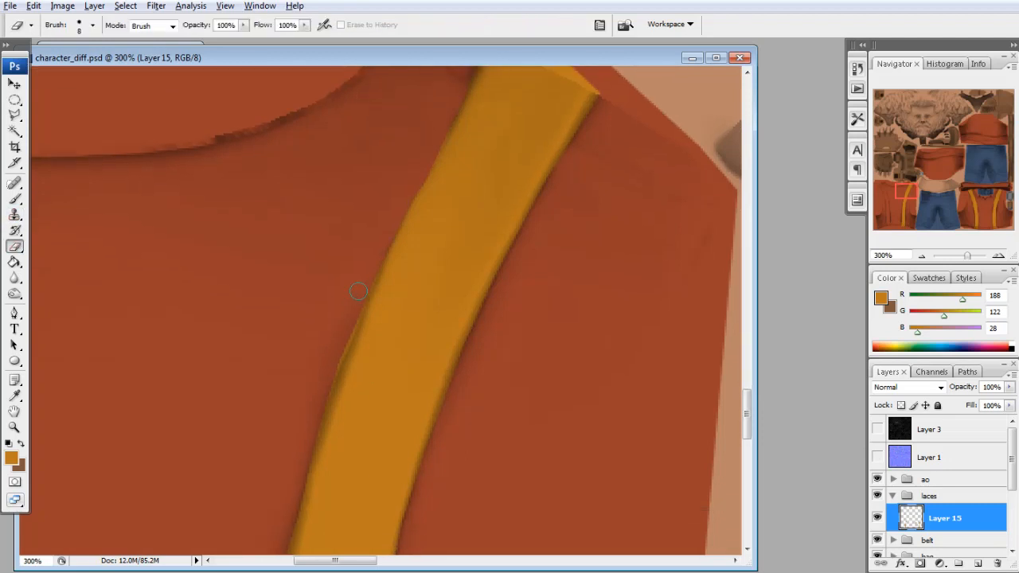
{"action": "left_click_drag", "start_coordinate": [374, 259], "coordinate": [321, 392]}
{"action": "key", "text": "ctrl+z"}
{"action": "left_click_drag", "start_coordinate": [345, 328], "coordinate": [332, 365]}
{"action": "key", "text": "s"}
{"action": "scroll", "coordinate": [386, 262], "scroll_direction": "up", "scroll_amount": 1}
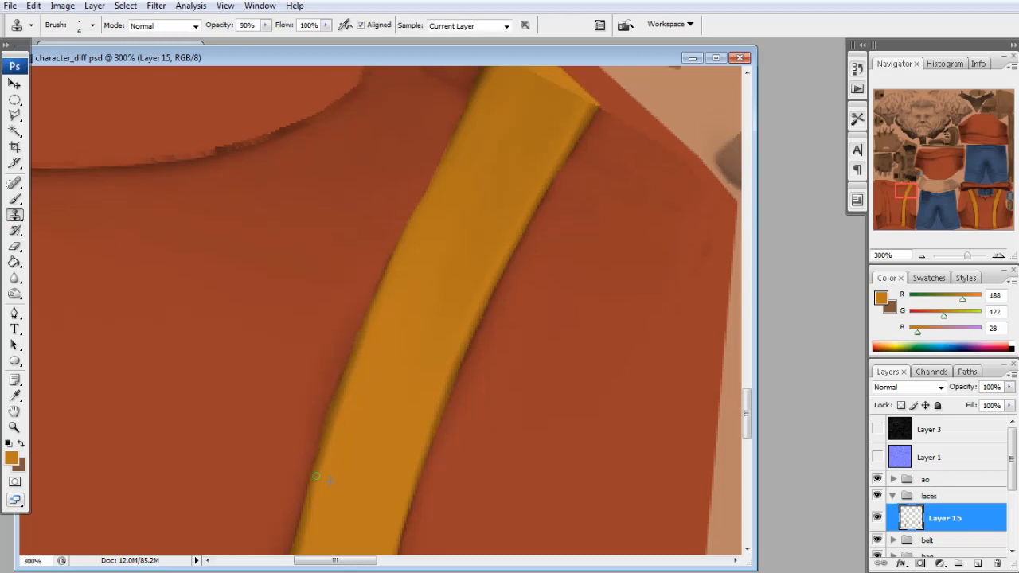
{"action": "left_click", "coordinate": [14, 246]}
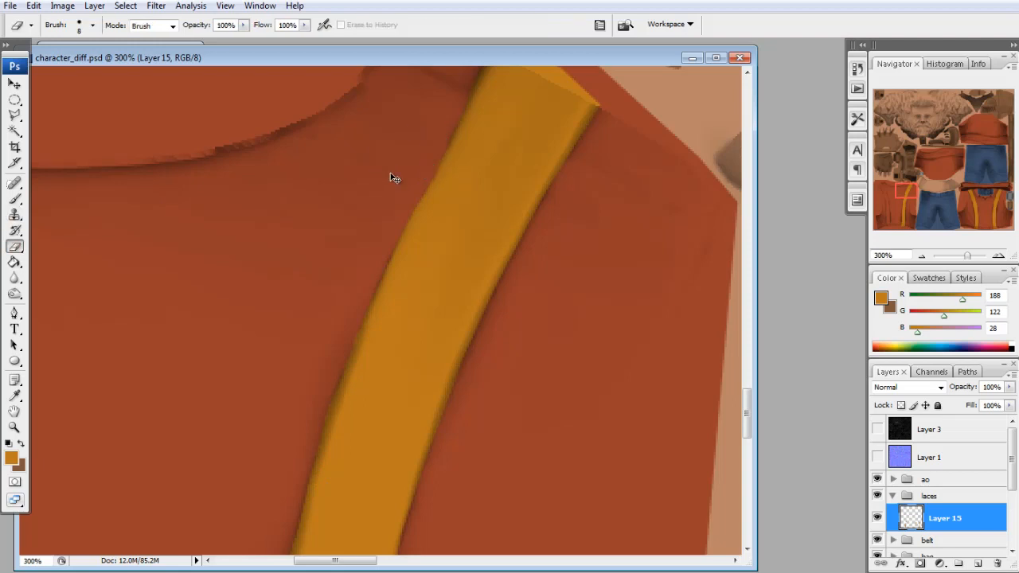
{"action": "scroll", "coordinate": [408, 183], "scroll_direction": "up", "scroll_amount": 2}
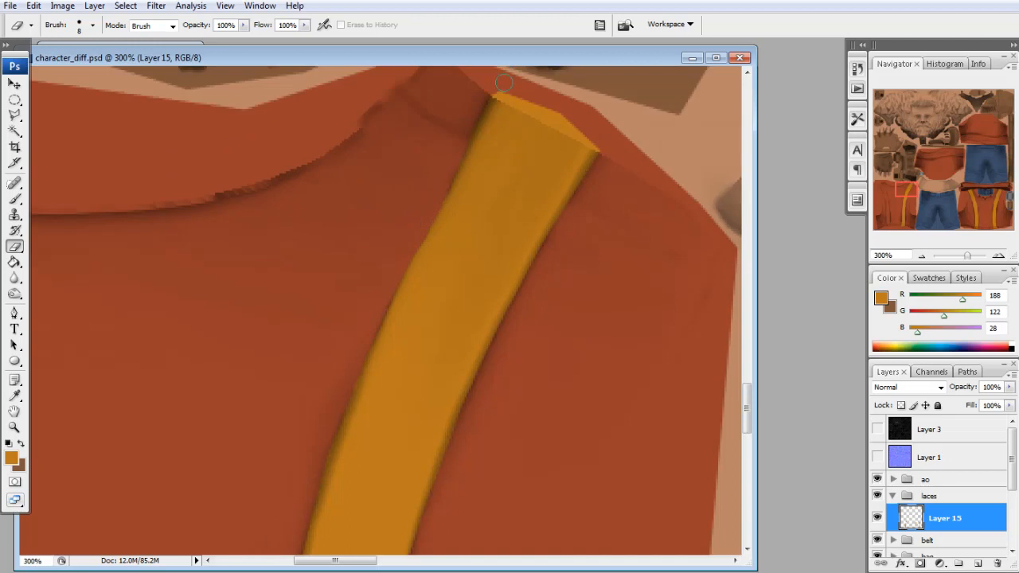
{"action": "scroll", "coordinate": [478, 159], "scroll_direction": "down", "scroll_amount": 8}
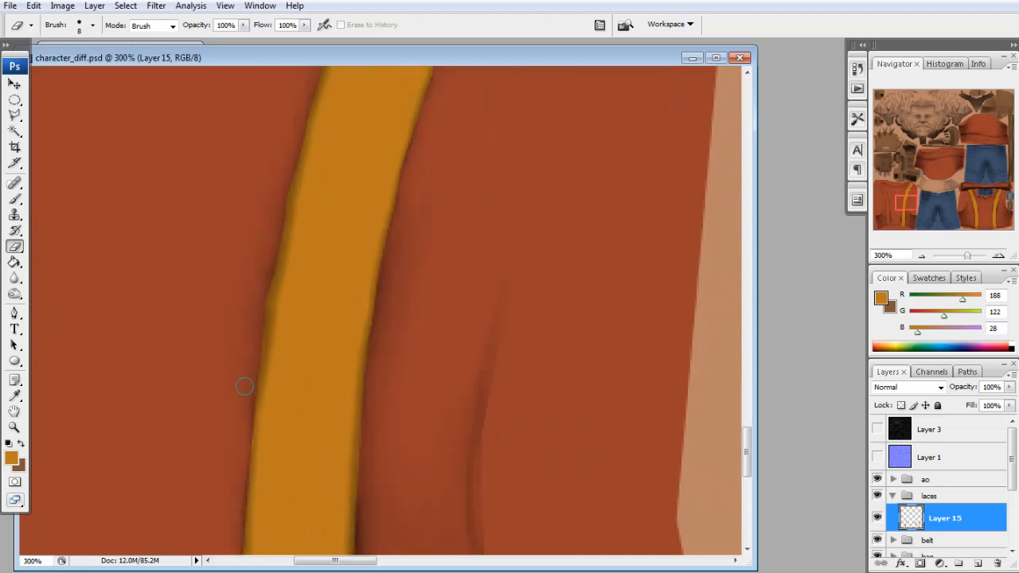
{"action": "scroll", "coordinate": [245, 386], "scroll_direction": "down", "scroll_amount": 8}
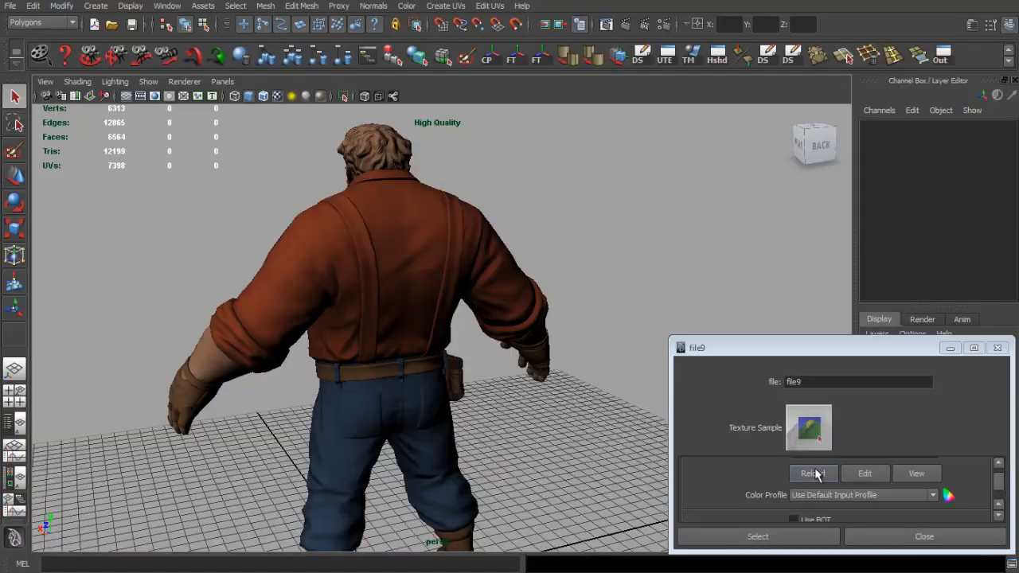
Reload the file9 texture in Maya, inspect the orange strap on the character's back near the belt, and return to Photoshop
{"action": "left_click", "coordinate": [814, 474]}
{"action": "scroll", "coordinate": [416, 266], "scroll_direction": "up", "scroll_amount": 5}
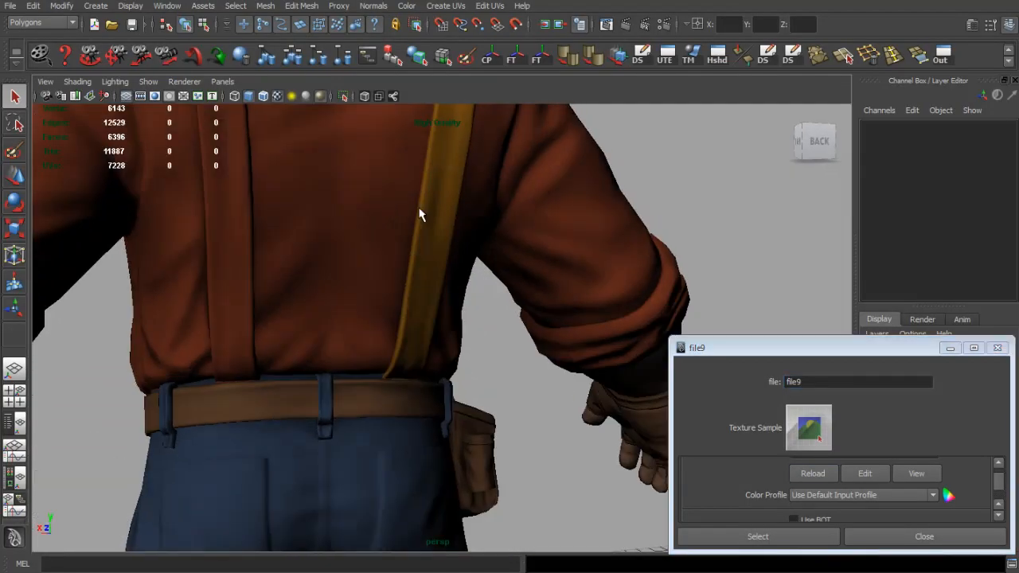
{"action": "scroll", "coordinate": [419, 208], "scroll_direction": "down", "scroll_amount": 4}
{"action": "left_click_drag", "start_coordinate": [398, 254], "coordinate": [390, 220]}
{"action": "key", "text": "alt+Tab"}
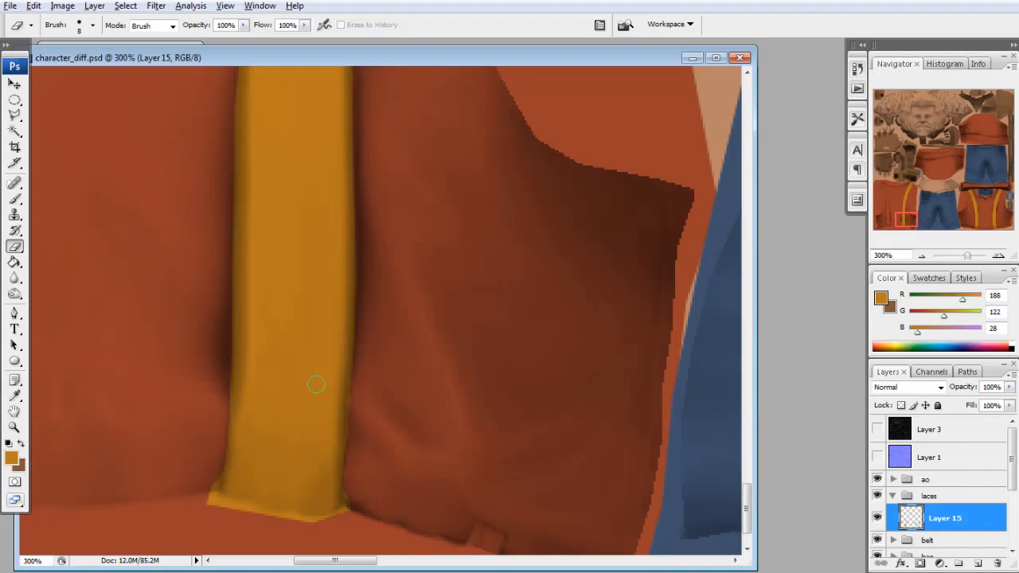
Check the strap's lower end at the hem against the Layer 1 normal map, then hide the normal map again
{"action": "left_click", "coordinate": [877, 456]}
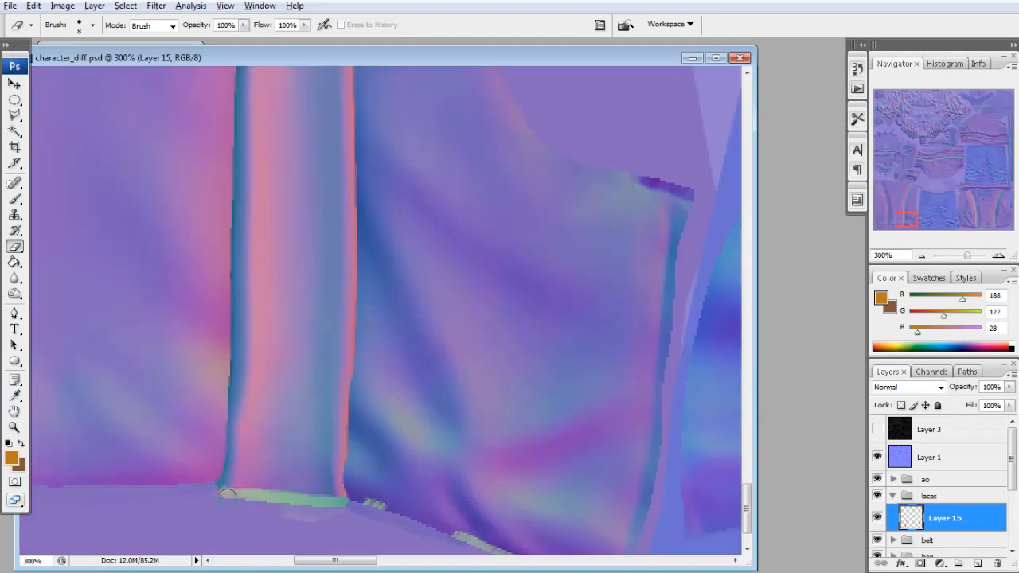
{"action": "scroll", "coordinate": [348, 504], "scroll_direction": "up", "scroll_amount": 1}
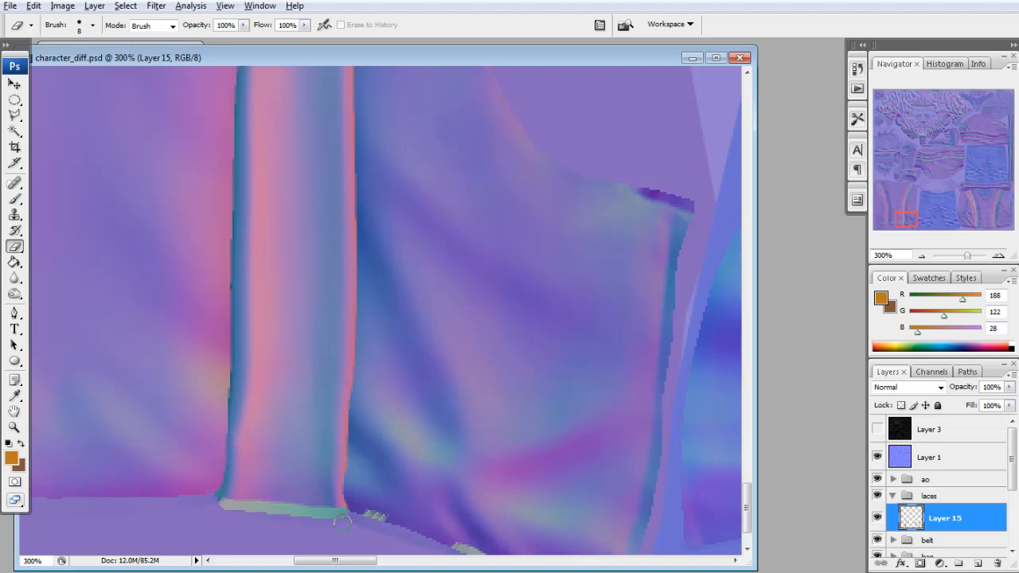
{"action": "left_click", "coordinate": [878, 456]}
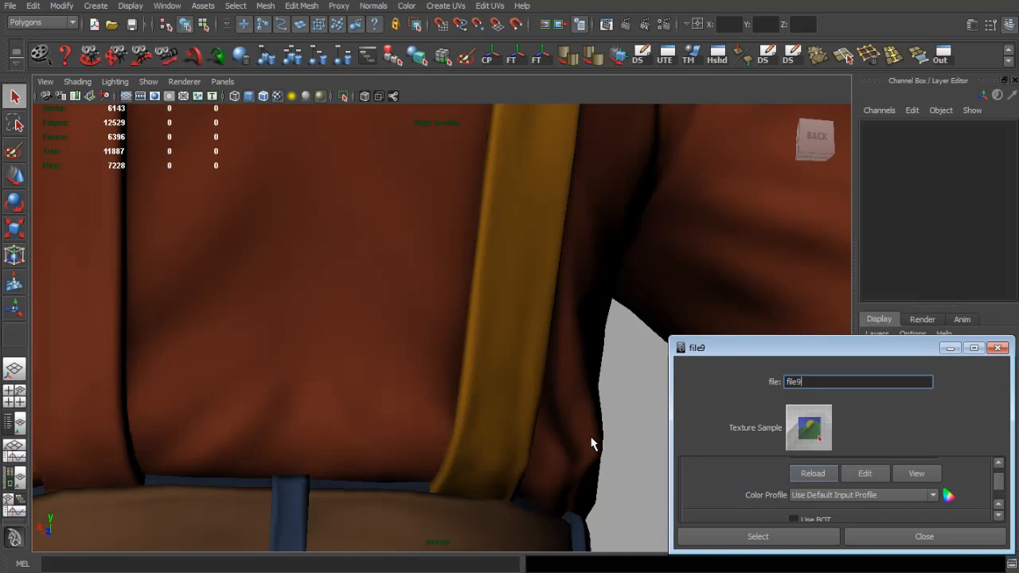
Examine the back strap and belt area in Maya from behind and from the character's left side, then return to Photoshop
{"action": "left_click_drag", "start_coordinate": [592, 444], "coordinate": [773, 405]}
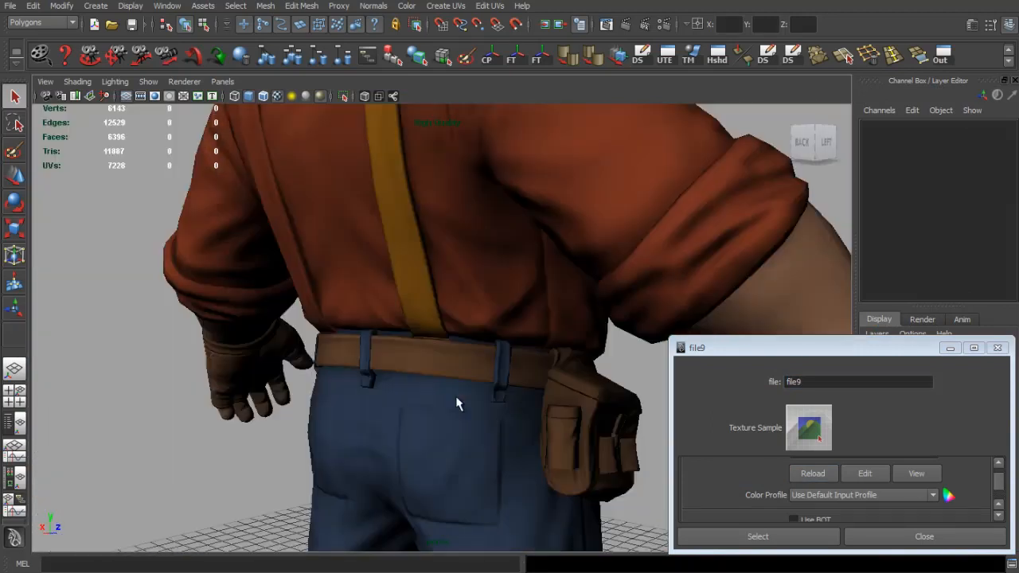
{"action": "key", "text": "alt+Tab"}
{"action": "key", "text": "alt+Tab"}
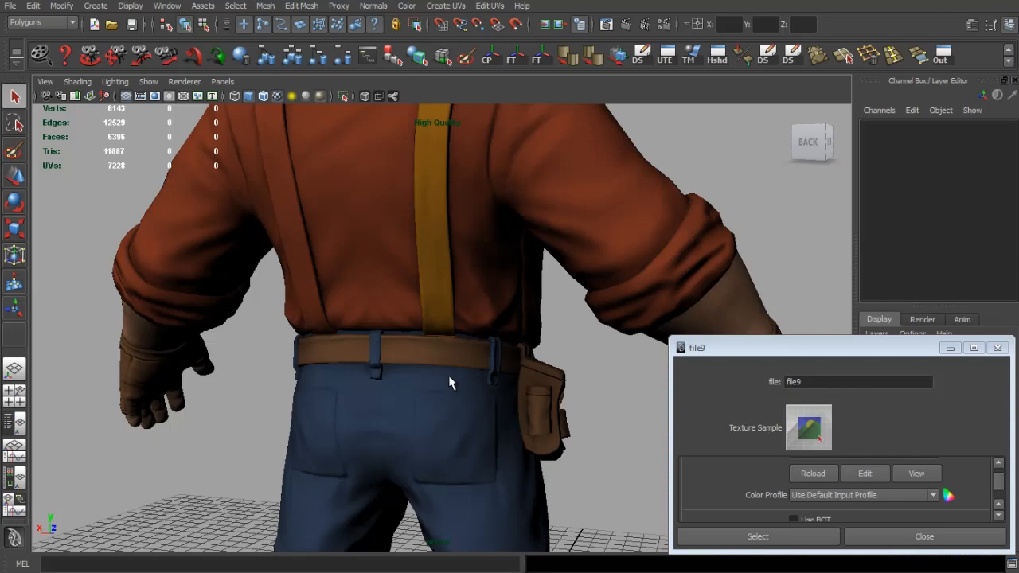
{"action": "left_click_drag", "start_coordinate": [515, 382], "coordinate": [430, 353]}
{"action": "key", "text": "alt+Tab"}
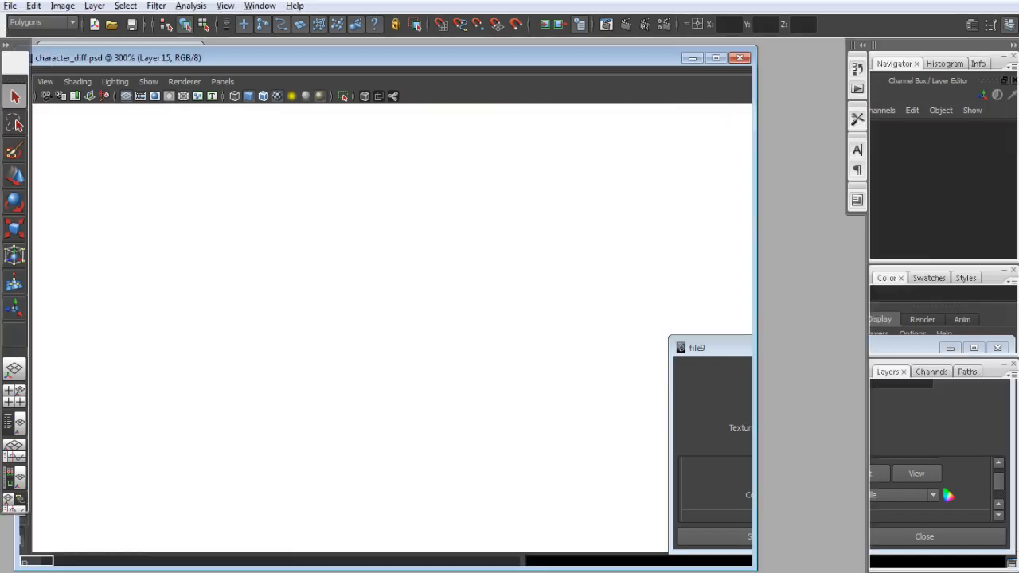
Start tracing the uncolored back strap with the Polygonal Lasso from the inner corner of its shoulder end
{"action": "left_click_drag", "start_coordinate": [918, 226], "coordinate": [875, 186]}
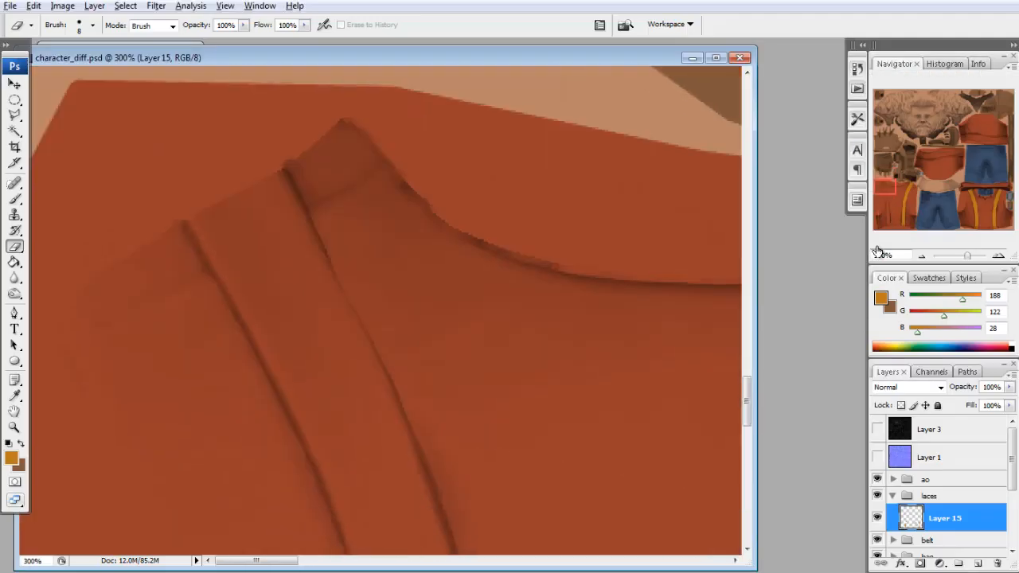
{"action": "key", "text": "l"}
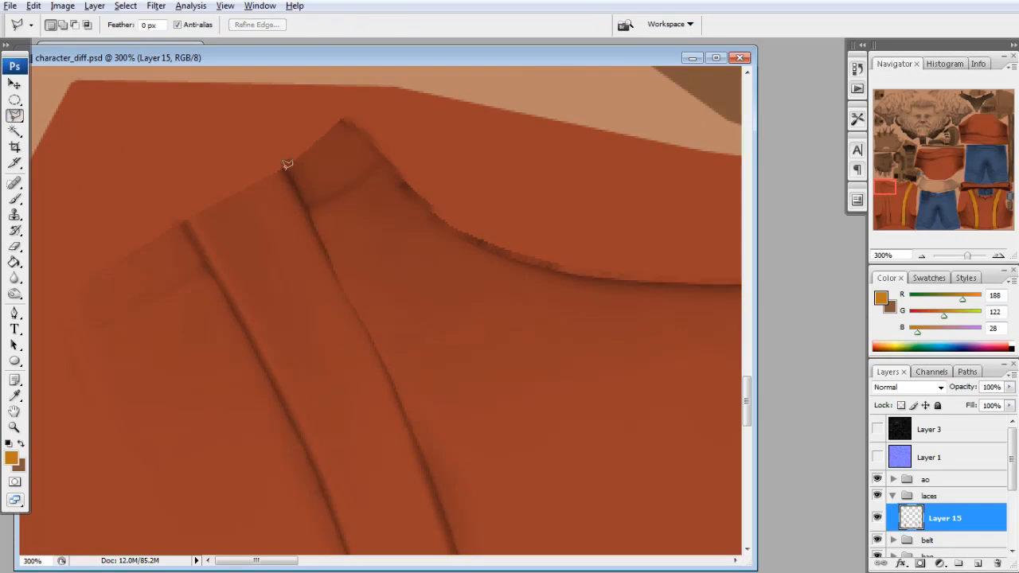
{"action": "left_click", "coordinate": [285, 168]}
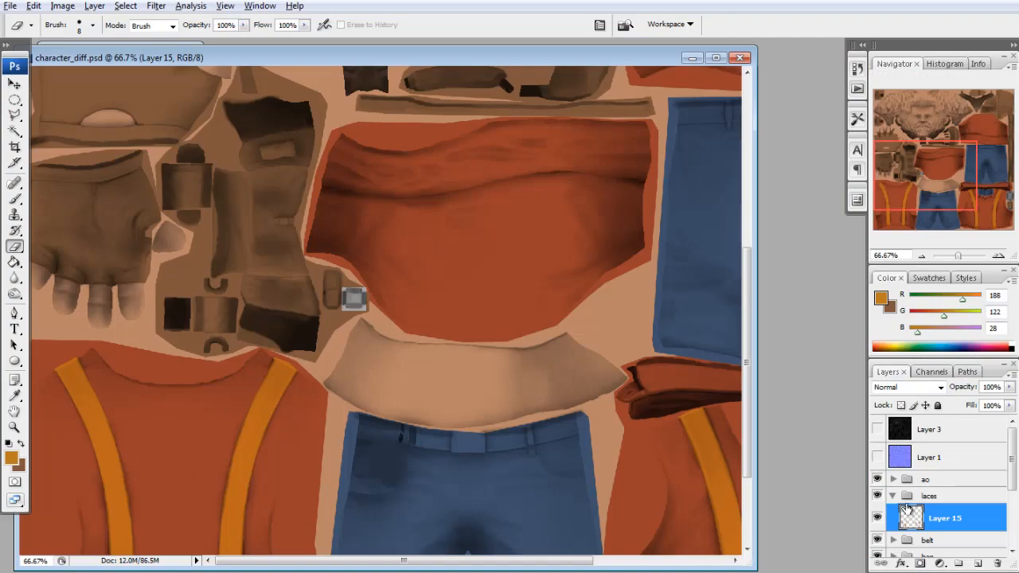
Collapse the laces group, create a group named face with a new empty layer inside, and select that layer
{"action": "left_click", "coordinate": [893, 496]}
{"action": "left_click", "coordinate": [960, 565]}
{"action": "left_click", "coordinate": [978, 563]}
{"action": "double_click", "coordinate": [936, 497]}
{"action": "type", "text": "face"}
{"action": "key", "text": "Return"}
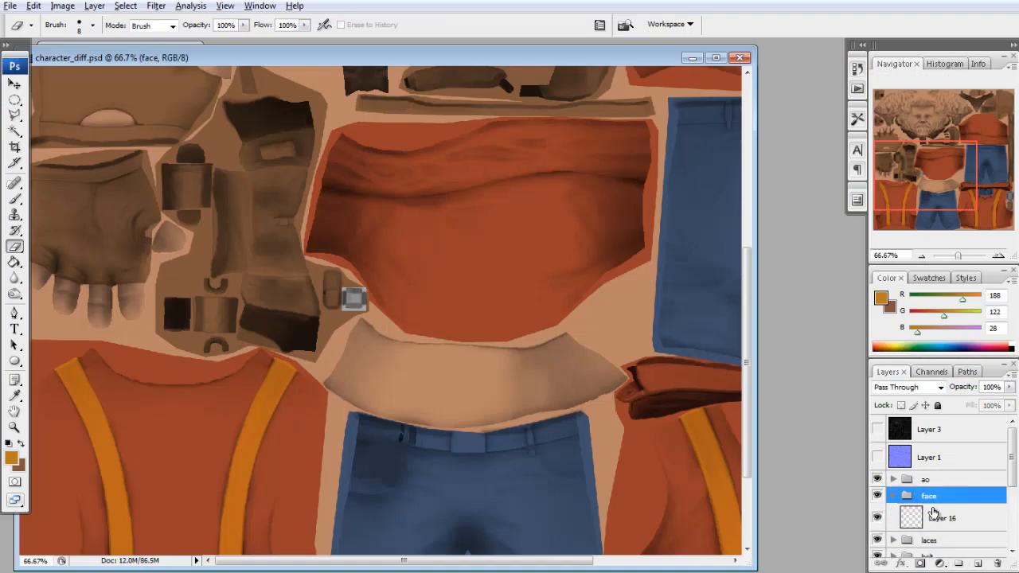
{"action": "left_click_drag", "start_coordinate": [923, 166], "coordinate": [908, 119]}
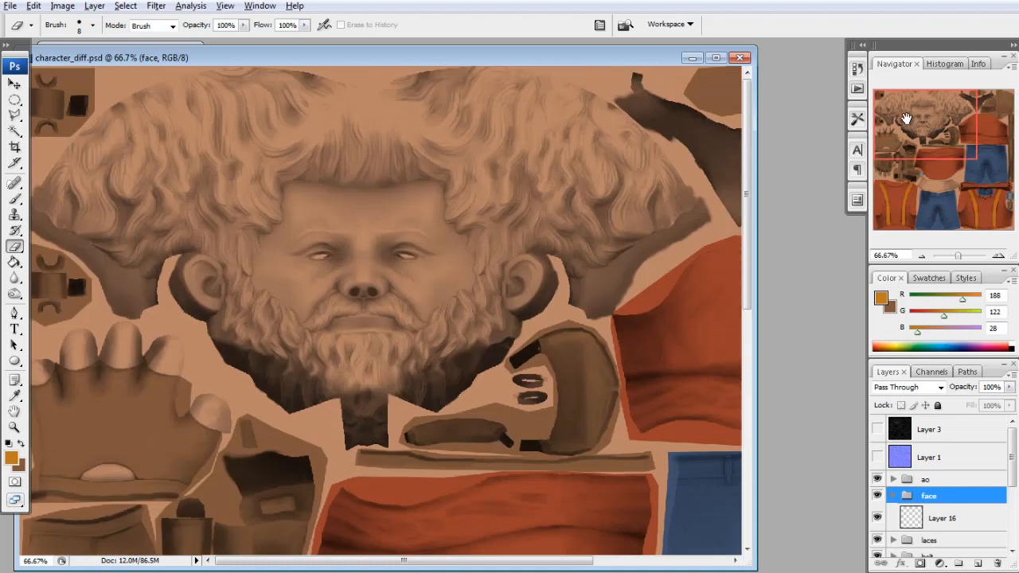
{"action": "left_click", "coordinate": [916, 517]}
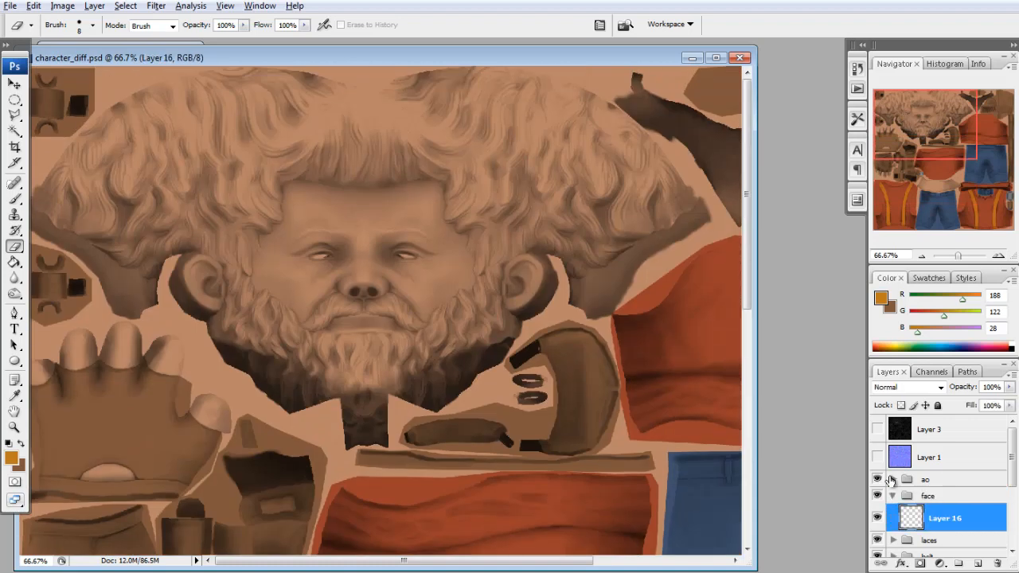
Compare the face and hair on the texture with the character's head in Maya, then return to Photoshop
{"action": "left_click", "coordinate": [999, 255]}
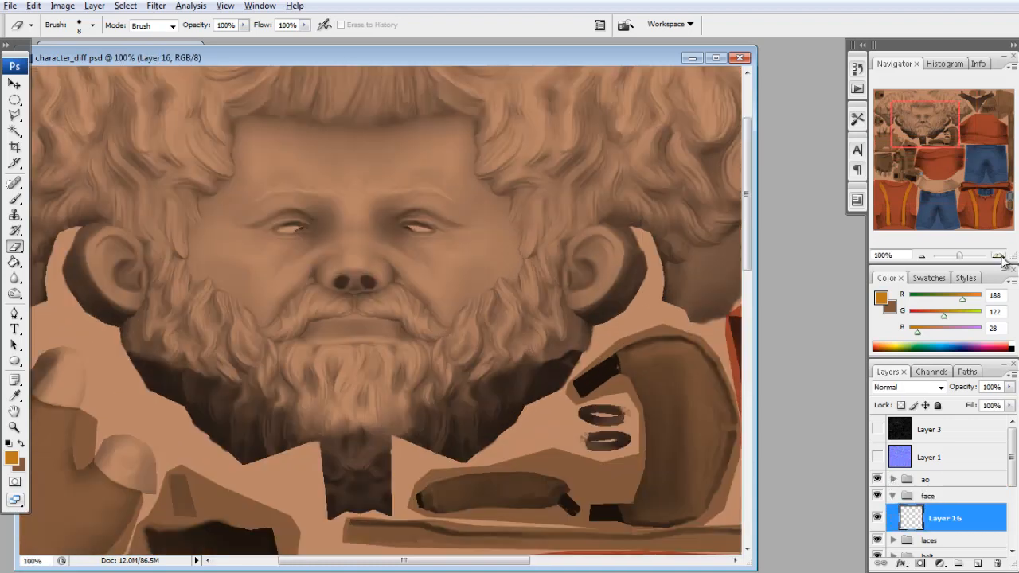
{"action": "mouse_move", "coordinate": [951, 115]}
{"action": "left_mouse_down"}
{"action": "mouse_move", "coordinate": [989, 105]}
{"action": "mouse_move", "coordinate": [967, 105]}
{"action": "left_mouse_up"}
{"action": "key", "text": "alt+Tab"}
{"action": "key", "text": "alt+Tab"}
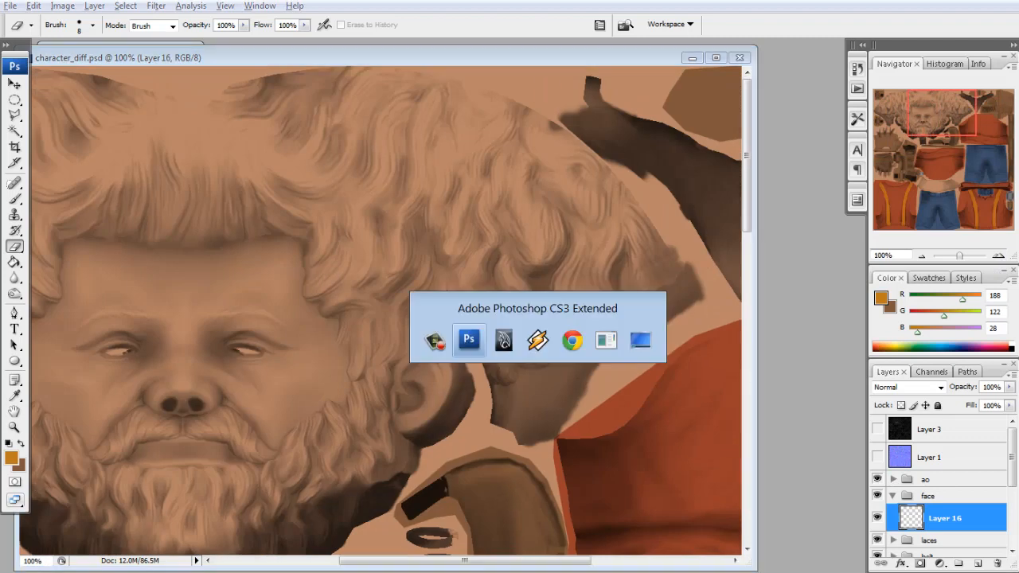
{"action": "key", "text": "alt+Tab"}
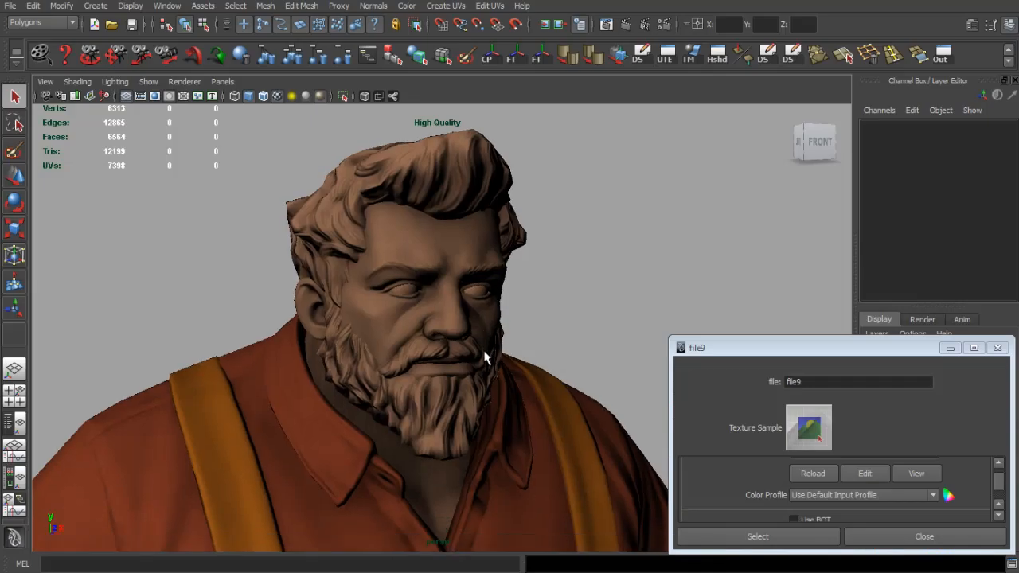
{"action": "mouse_move", "coordinate": [485, 357]}
{"action": "left_mouse_down"}
{"action": "mouse_move", "coordinate": [455, 346]}
{"action": "mouse_move", "coordinate": [496, 351]}
{"action": "left_mouse_up"}
{"action": "key", "text": "alt+Tab"}
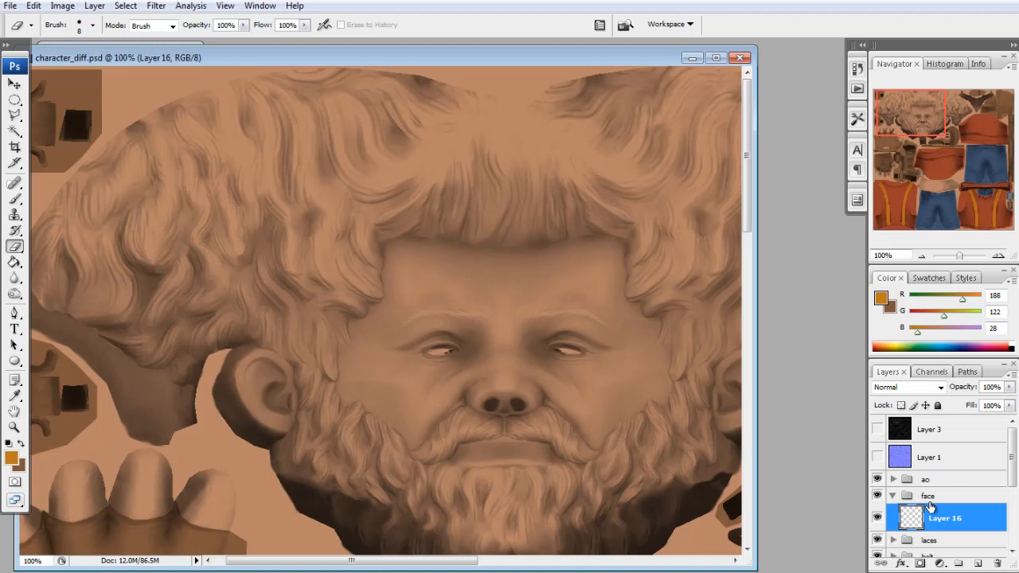
Rename the new layer in the face group as hair
{"action": "double_click", "coordinate": [943, 519]}
{"action": "type", "text": "hair"}
{"action": "key", "text": "Return"}
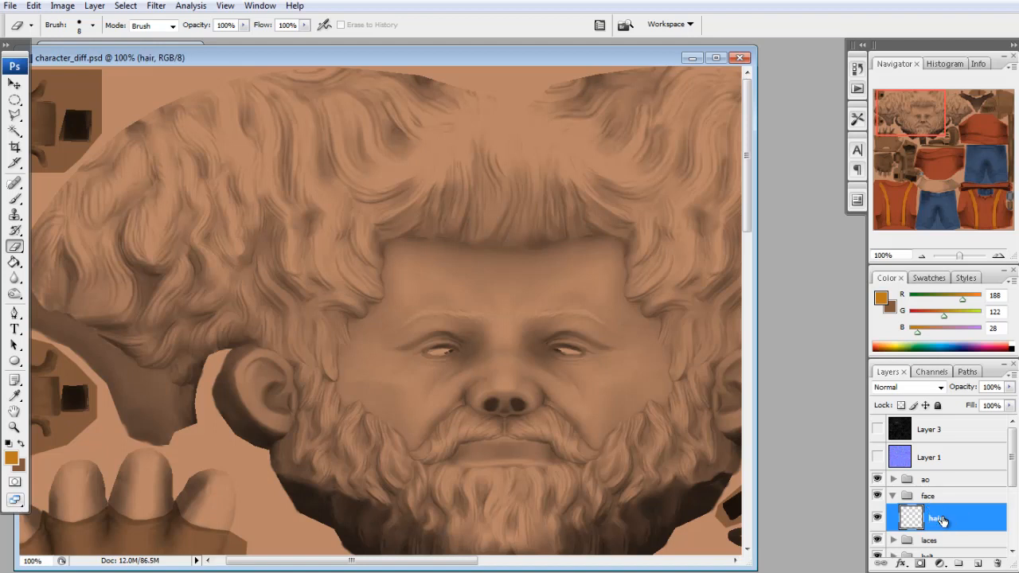
Start outlining the mustache with the Polygonal Lasso, from beside the nostril around one tip and along the upper lip
{"action": "left_click", "coordinate": [998, 255]}
{"action": "mouse_move", "coordinate": [907, 128]}
{"action": "left_mouse_down"}
{"action": "mouse_move", "coordinate": [916, 141]}
{"action": "mouse_move", "coordinate": [922, 126]}
{"action": "left_mouse_up"}
{"action": "left_click", "coordinate": [14, 115]}
{"action": "left_click", "coordinate": [998, 255]}
{"action": "mouse_move", "coordinate": [390, 191]}
{"action": "left_mouse_down"}
{"action": "mouse_move", "coordinate": [349, 201]}
{"action": "mouse_move", "coordinate": [394, 190]}
{"action": "mouse_move", "coordinate": [346, 204]}
{"action": "mouse_move", "coordinate": [270, 288]}
{"action": "left_mouse_up"}
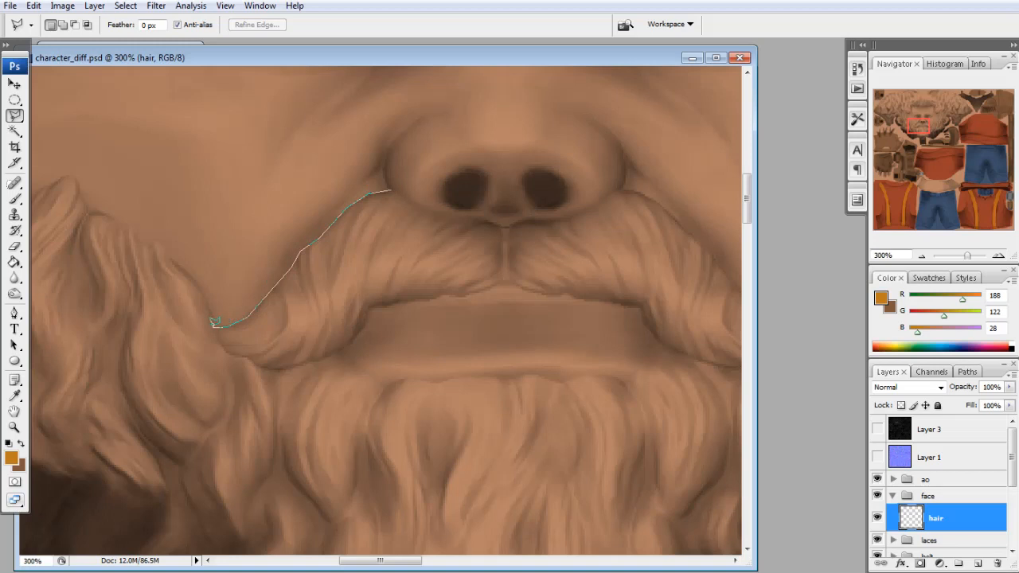
{"action": "mouse_move", "coordinate": [215, 322]}
{"action": "left_mouse_down"}
{"action": "mouse_move", "coordinate": [296, 431]}
{"action": "mouse_move", "coordinate": [348, 374]}
{"action": "mouse_move", "coordinate": [340, 351]}
{"action": "left_mouse_up"}
{"action": "key", "text": "BackSpace"}
Carry the mustache outline around the opposite tip and back under the nose to close the selection
{"action": "left_click", "coordinate": [676, 354]}
{"action": "left_click", "coordinate": [671, 384]}
{"action": "left_click", "coordinate": [580, 421]}
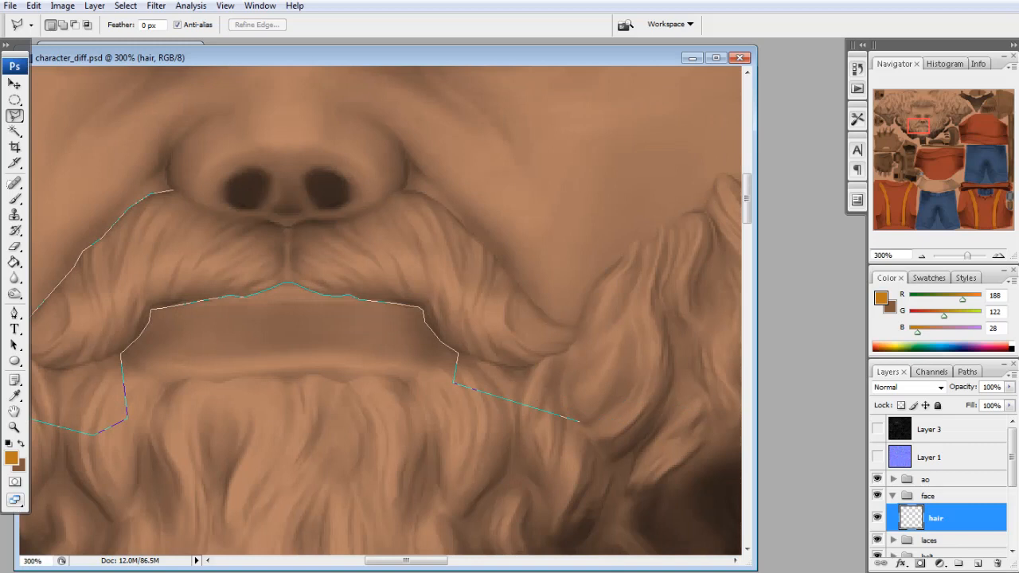
{"action": "left_click", "coordinate": [611, 359]}
{"action": "left_click", "coordinate": [182, 186]}
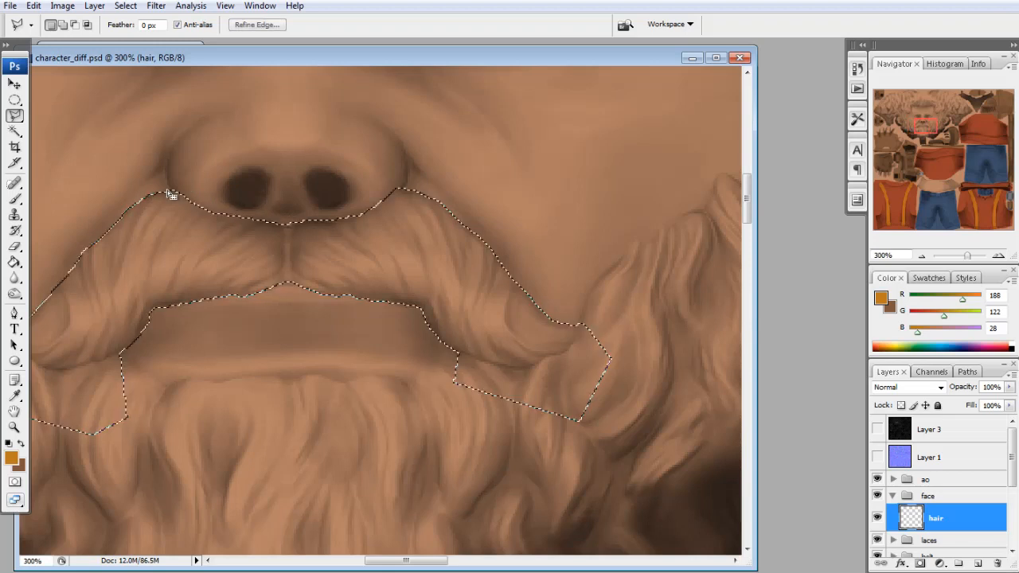
Fill the mustache selection with brown (RGB 128, 88, 60) on the hair layer and deselect
{"action": "left_click", "coordinate": [14, 262]}
{"action": "left_click", "coordinate": [24, 443]}
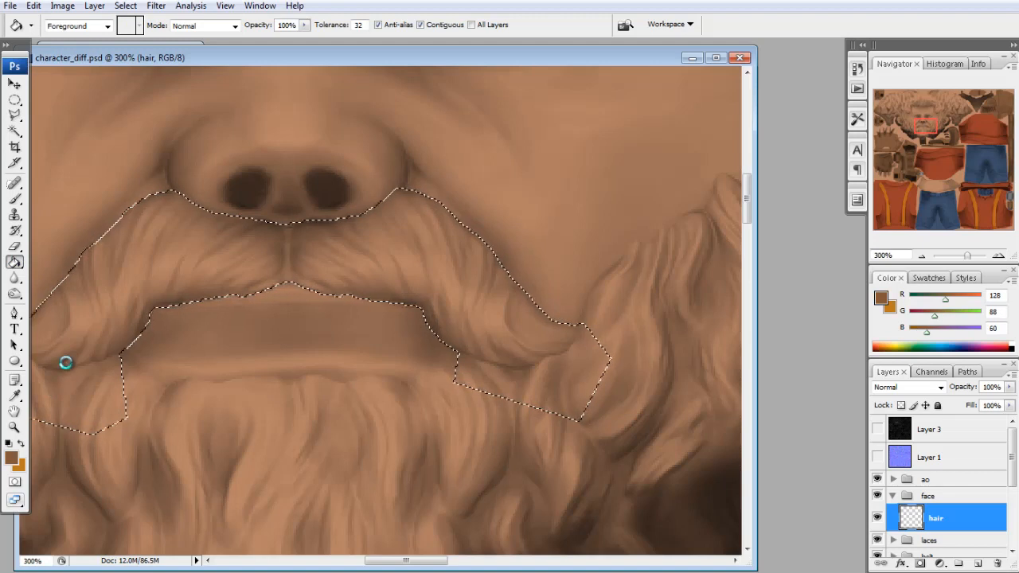
{"action": "left_click", "coordinate": [64, 359]}
{"action": "key", "text": "m"}
{"action": "key", "text": "ctrl+d"}
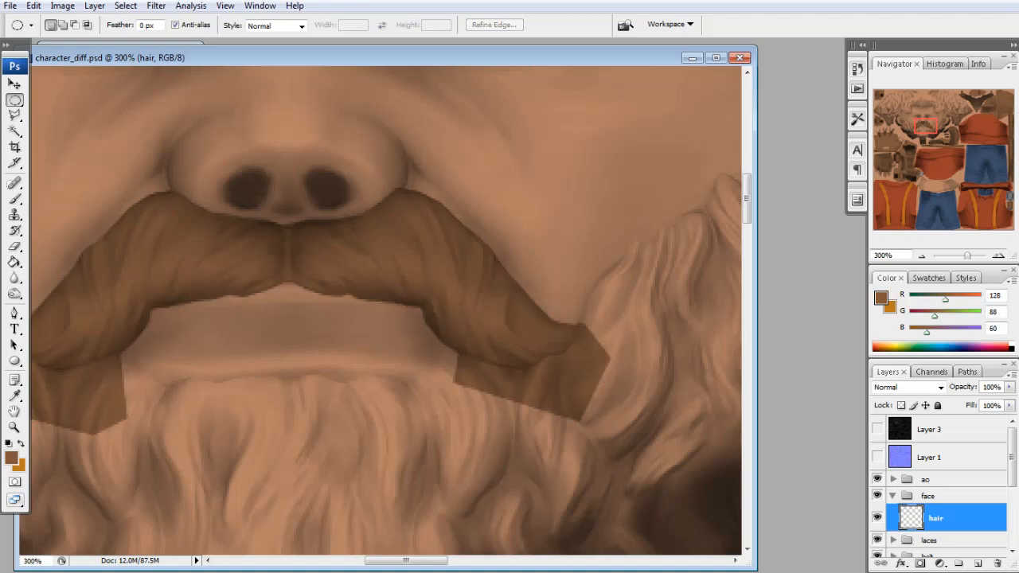
Trace the side beard with the Polygonal Lasso from the mustache tip along the cheek, up to the sideburn and down the ear
{"action": "left_click_drag", "start_coordinate": [933, 129], "coordinate": [945, 148]}
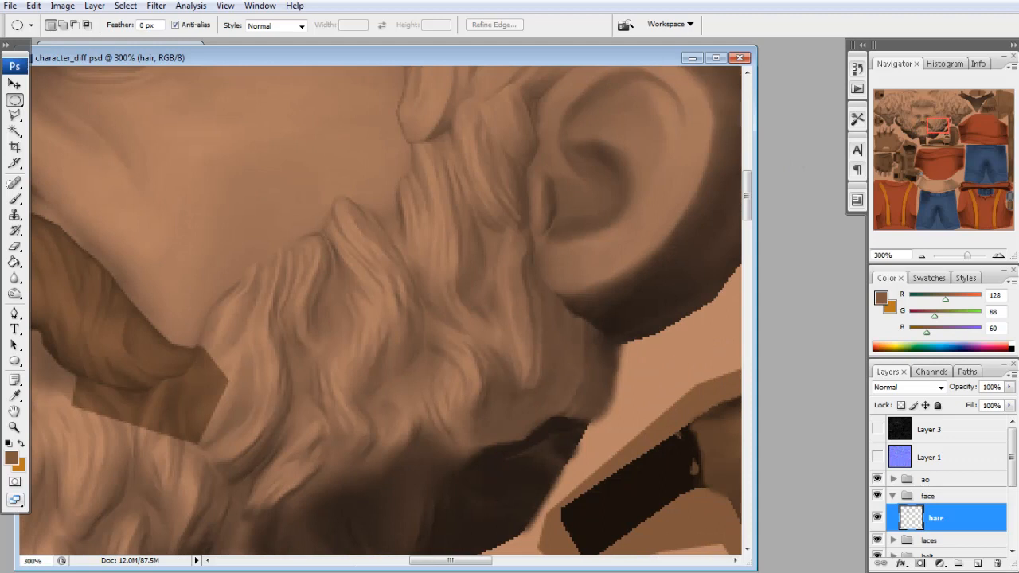
{"action": "left_click", "coordinate": [14, 117]}
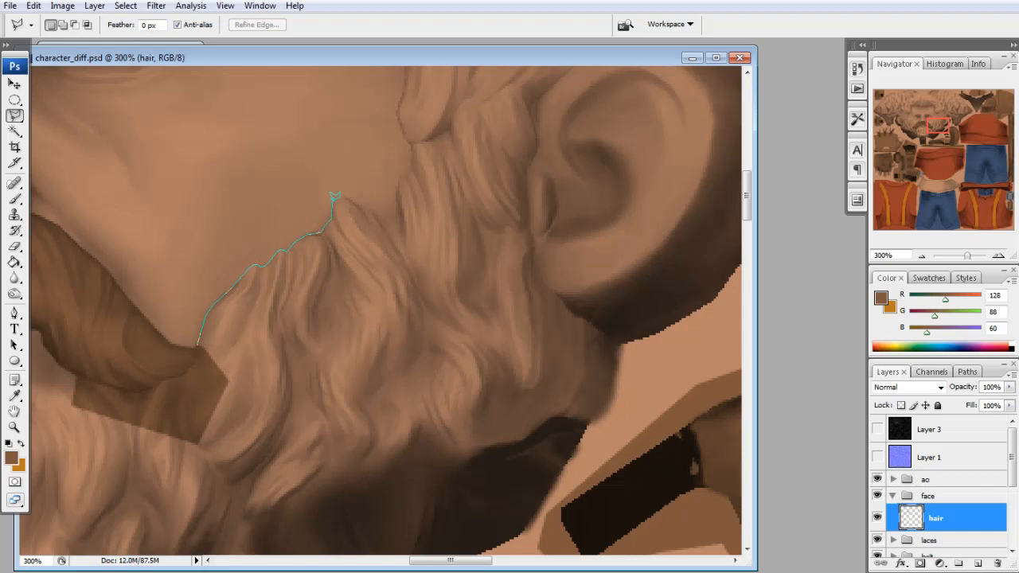
{"action": "left_click_drag", "start_coordinate": [356, 199], "coordinate": [375, 208]}
{"action": "mouse_move", "coordinate": [412, 142]}
{"action": "left_mouse_down"}
{"action": "mouse_move", "coordinate": [483, 83]}
{"action": "mouse_move", "coordinate": [545, 92]}
{"action": "left_mouse_up"}
{"action": "left_click_drag", "start_coordinate": [527, 175], "coordinate": [528, 209]}
{"action": "left_click_drag", "start_coordinate": [541, 272], "coordinate": [584, 317]}
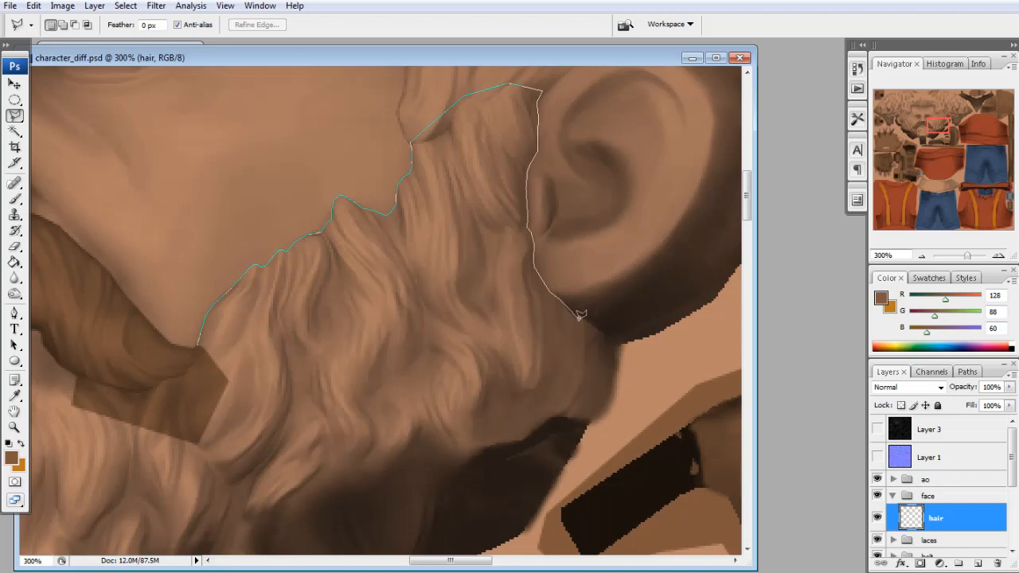
Continue the side beard outline below the earlobe, around the dark jaw area, and back to the mustache tip to close it
{"action": "left_click", "coordinate": [598, 379]}
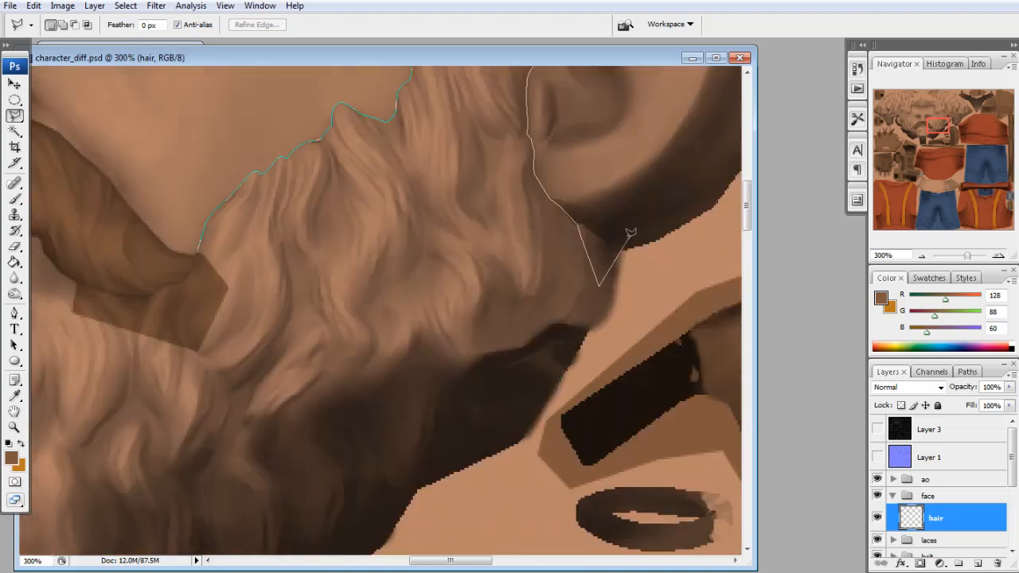
{"action": "key", "text": "BackSpace"}
{"action": "left_click", "coordinate": [587, 229]}
{"action": "left_click", "coordinate": [586, 344]}
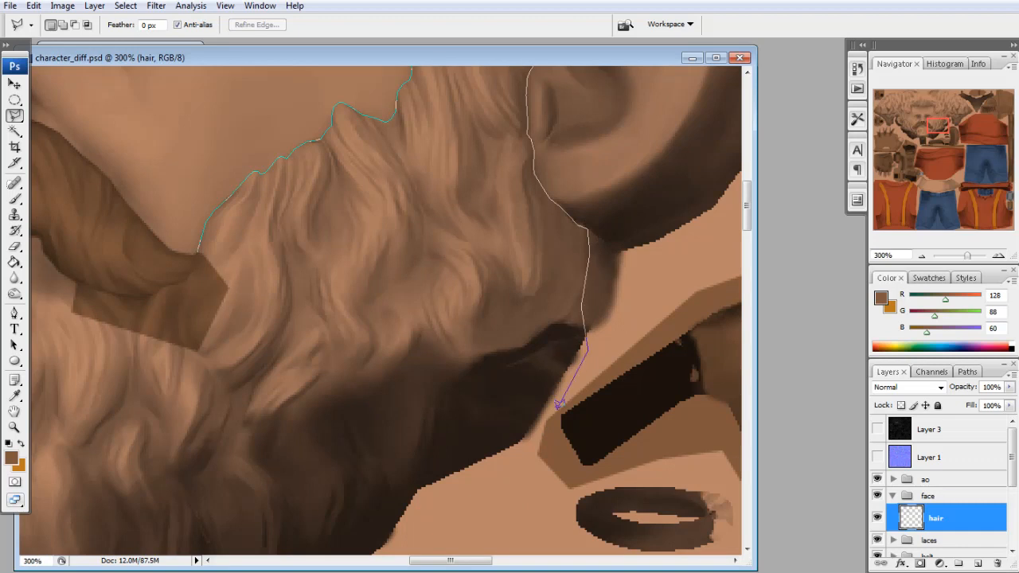
{"action": "left_click", "coordinate": [527, 442]}
{"action": "left_click", "coordinate": [316, 535]}
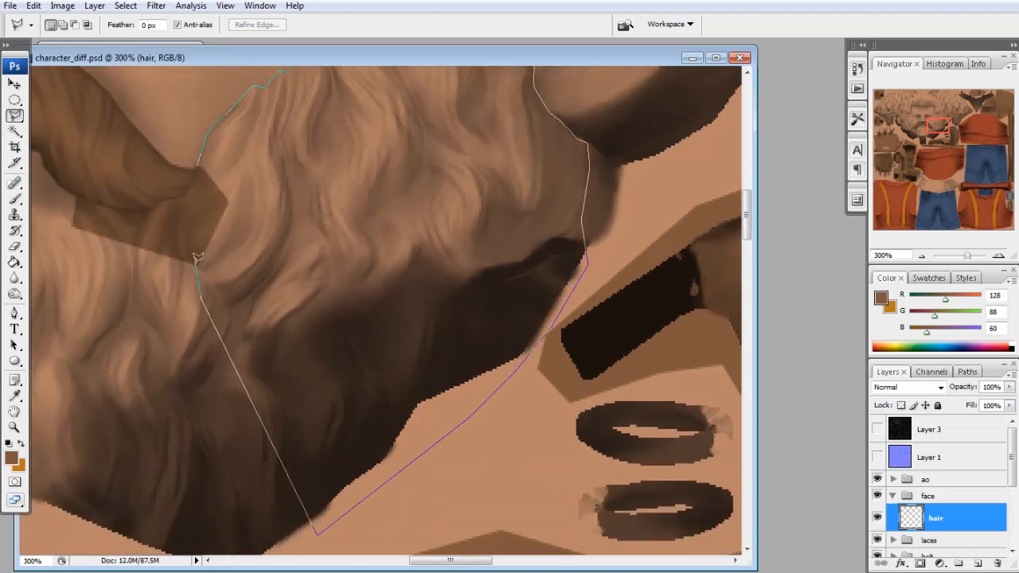
{"action": "double_click", "coordinate": [200, 159]}
Fill the side beard selection with the same brown, deselect, and switch to the Brush tool
{"action": "key", "text": "g"}
{"action": "left_click", "coordinate": [220, 198]}
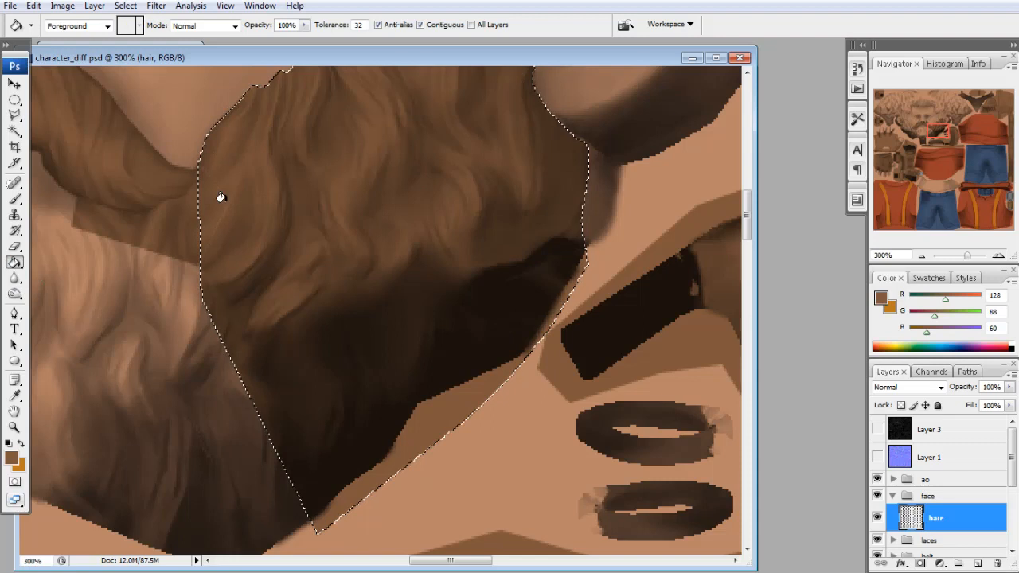
{"action": "key", "text": "ctrl+z"}
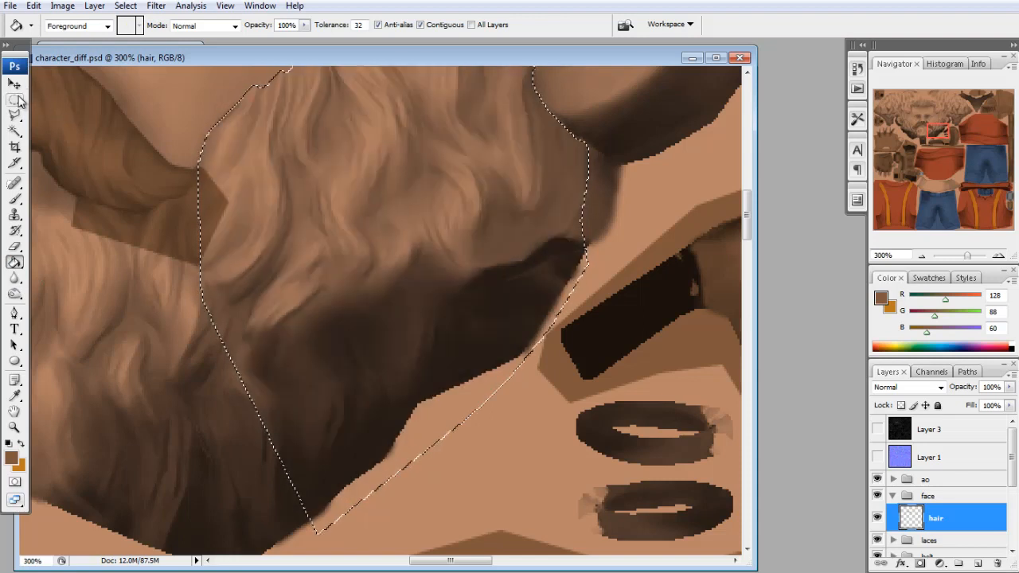
{"action": "key", "text": "ctrl+z"}
{"action": "key", "text": "ctrl+d"}
{"action": "key", "text": "b"}
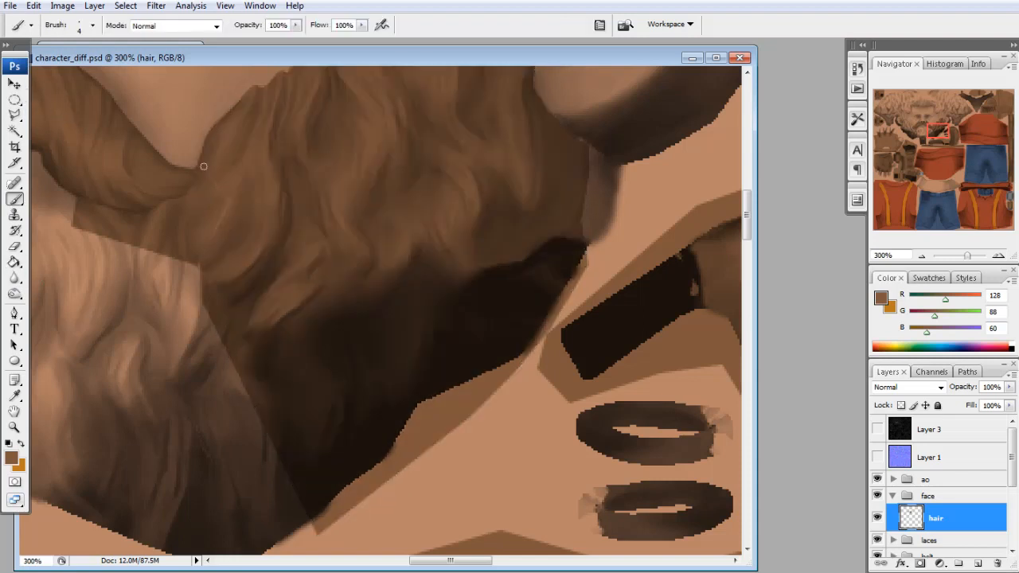
Switch to Maya, reload the diffuse texture, isolate the head, and examine the beard around the ear and jaw
{"action": "scroll", "coordinate": [311, 270], "scroll_direction": "up", "scroll_amount": 5}
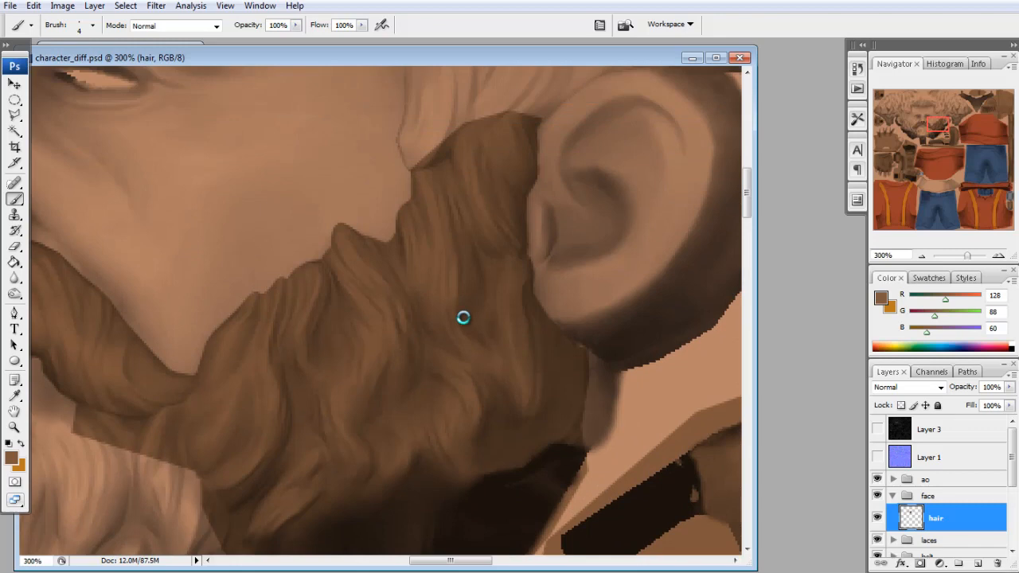
{"action": "key", "text": "alt+Tab"}
{"action": "left_click_drag", "start_coordinate": [466, 322], "coordinate": [502, 357]}
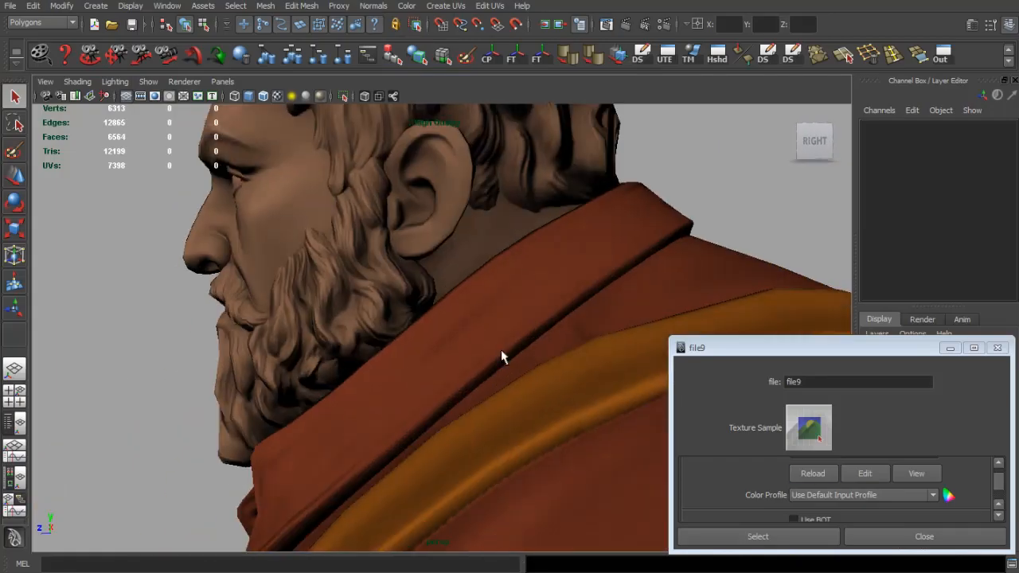
{"action": "left_click", "coordinate": [813, 474]}
{"action": "left_click", "coordinate": [402, 209]}
{"action": "scroll", "coordinate": [402, 208], "scroll_direction": "up", "scroll_amount": 4}
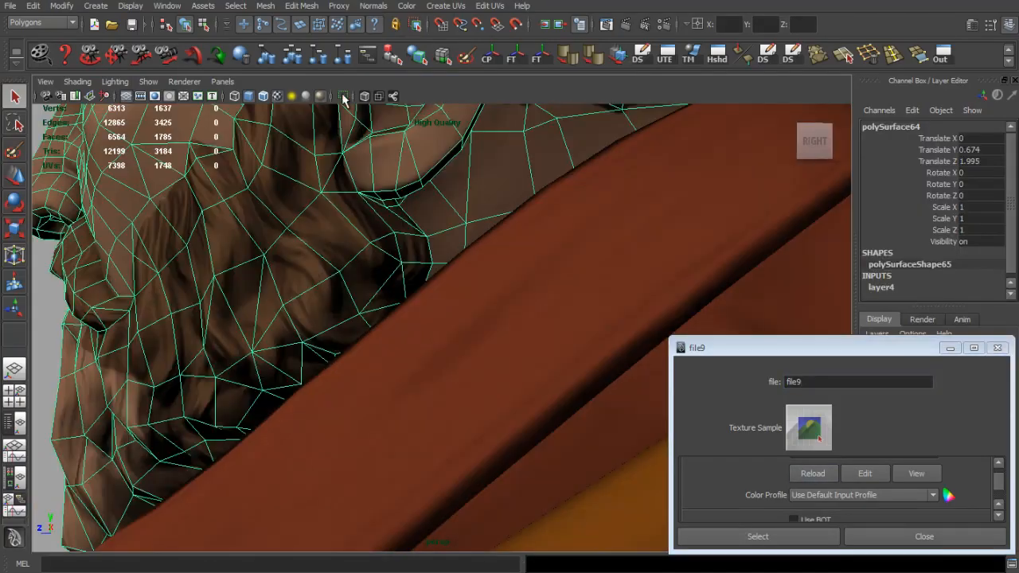
{"action": "scroll", "coordinate": [318, 199], "scroll_direction": "down", "scroll_amount": 5}
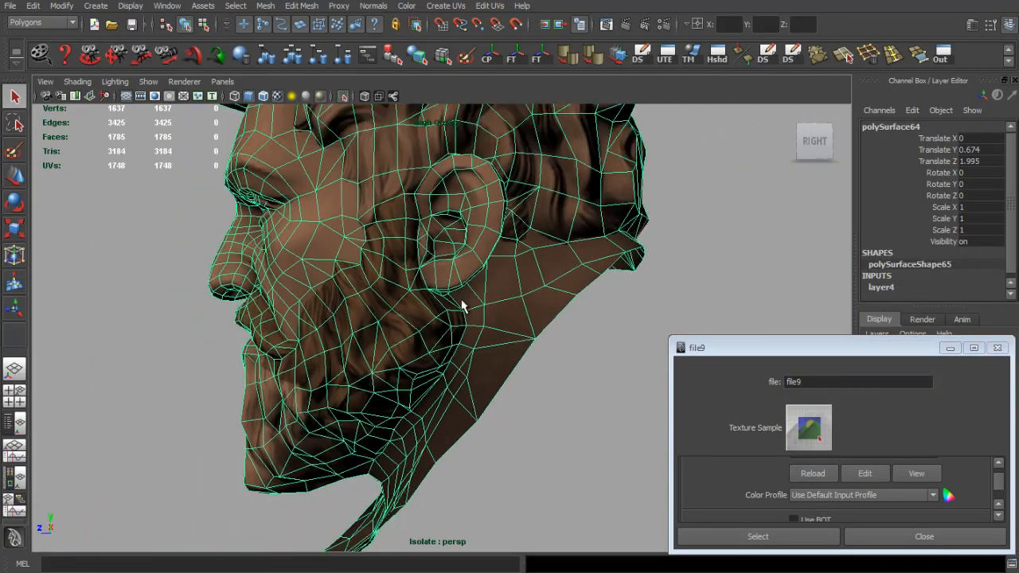
{"action": "left_click", "coordinate": [579, 386]}
{"action": "left_click_drag", "start_coordinate": [578, 387], "coordinate": [453, 291]}
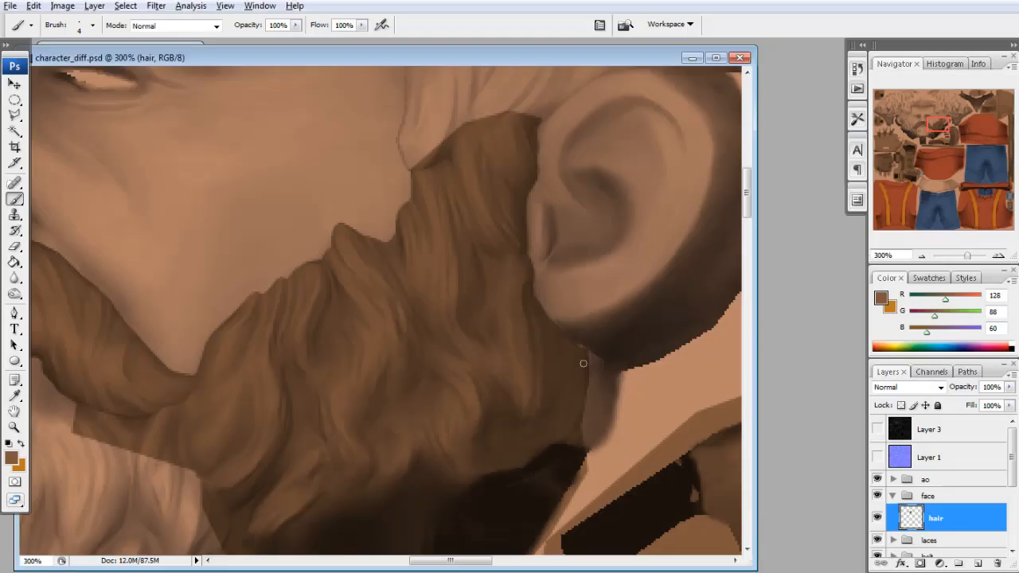
Paint brown over the uncolored beard strip below the earlobe, checking its extent against the wireframe overlay, and reduce the brush size
{"action": "mouse_move", "coordinate": [588, 362]}
{"action": "left_mouse_down"}
{"action": "mouse_move", "coordinate": [598, 447]}
{"action": "mouse_move", "coordinate": [620, 414]}
{"action": "left_mouse_up"}
{"action": "left_click", "coordinate": [876, 429]}
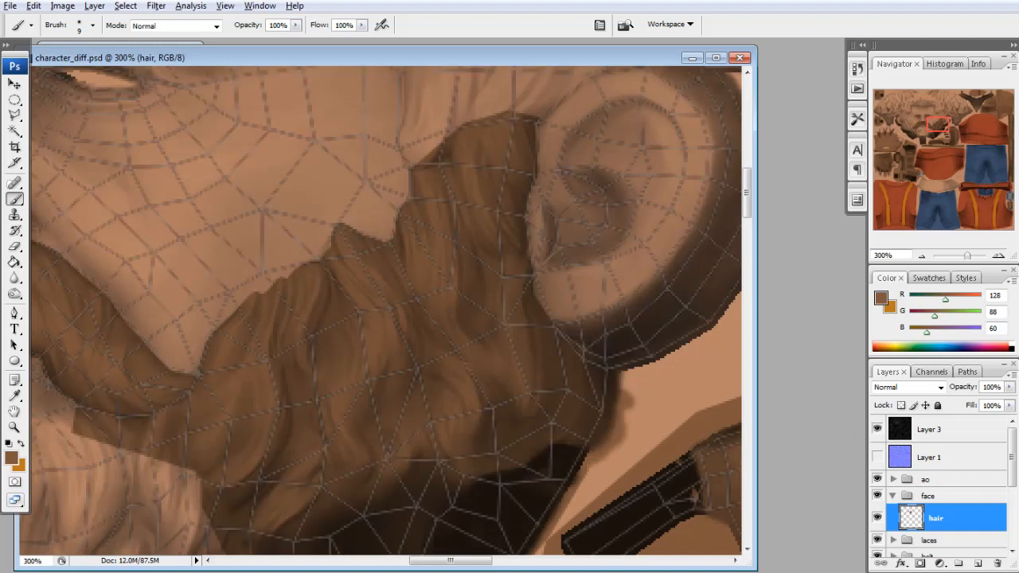
{"action": "left_click", "coordinate": [877, 429]}
{"action": "key", "text": "bracketleft"}
{"action": "key", "text": "bracketleft"}
{"action": "key", "text": "bracketleft"}
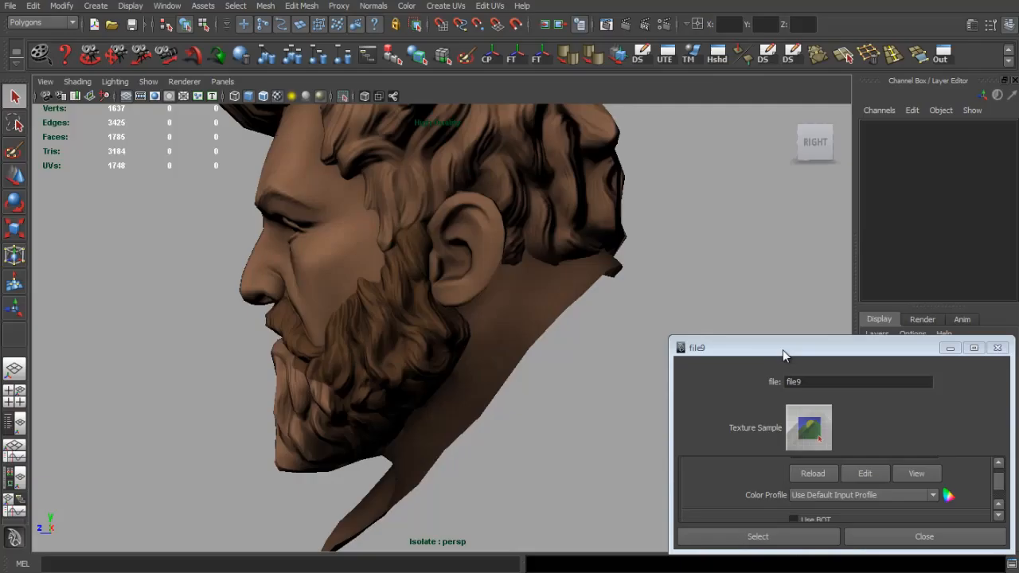
Reload the texture in Maya, inspect the painted beard edge below the ear, and return to Photoshop
{"action": "left_click", "coordinate": [813, 473]}
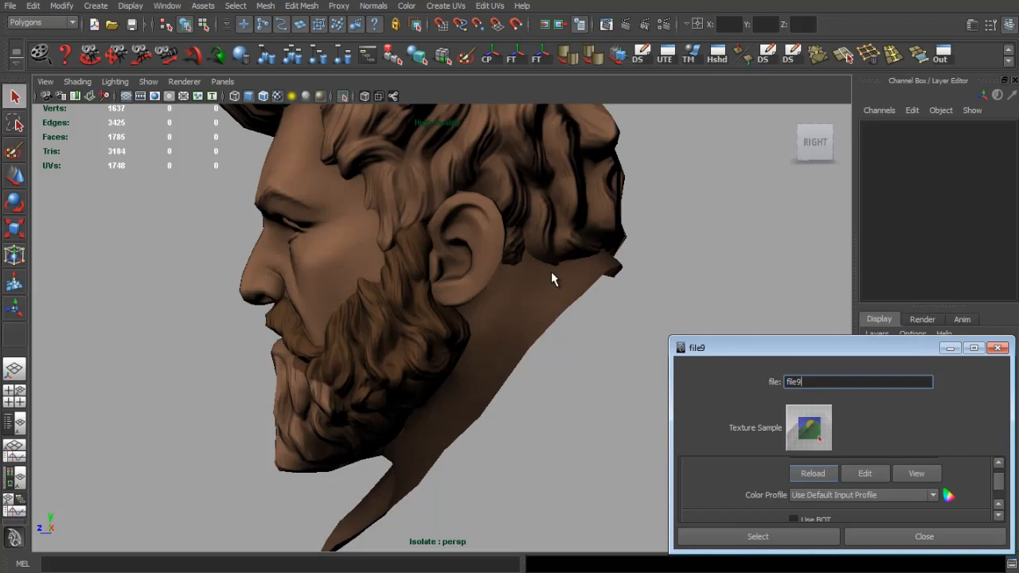
{"action": "left_click_drag", "start_coordinate": [553, 278], "coordinate": [491, 328]}
{"action": "key", "text": "alt+Tab"}
Show the normal map in Layer 1 at reduced opacity as a guide and reselect the hair layer
{"action": "left_click", "coordinate": [877, 457]}
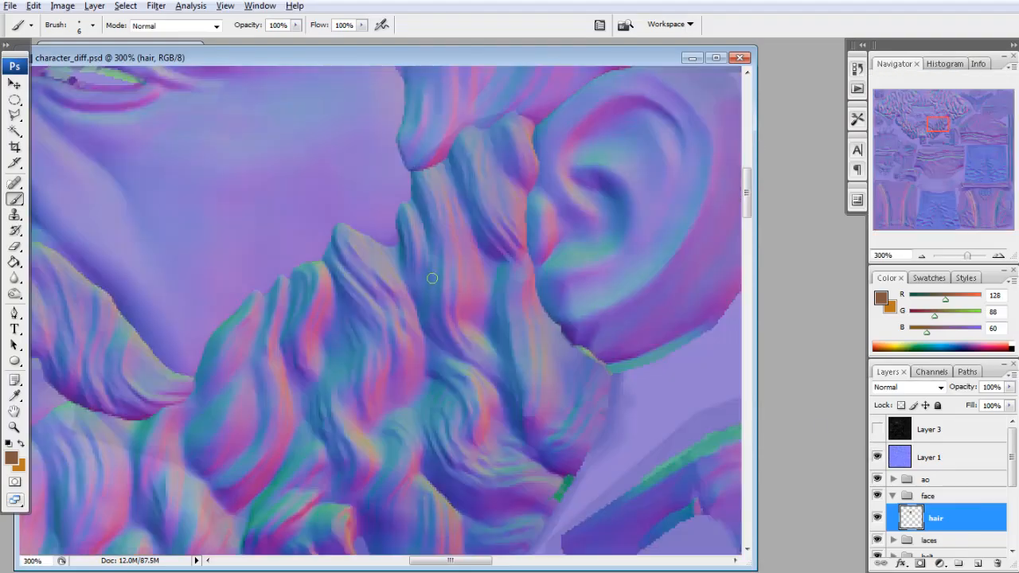
{"action": "left_click", "coordinate": [909, 461]}
{"action": "mouse_move", "coordinate": [1009, 388]}
{"action": "left_mouse_down"}
{"action": "mouse_move", "coordinate": [959, 403]}
{"action": "mouse_move", "coordinate": [973, 409]}
{"action": "left_mouse_up"}
{"action": "left_click", "coordinate": [924, 521]}
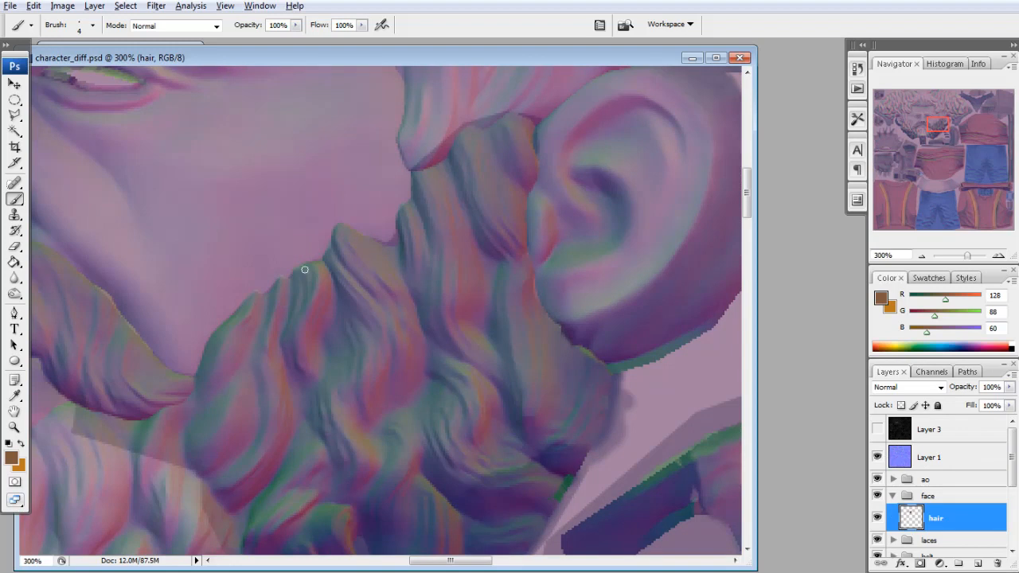
Touch up the beard edge along the cheek with a 3 px brush using the normal map guide, hide the guide, and save
{"action": "key", "text": "bracketleft"}
{"action": "key", "text": "ctrl+plus"}
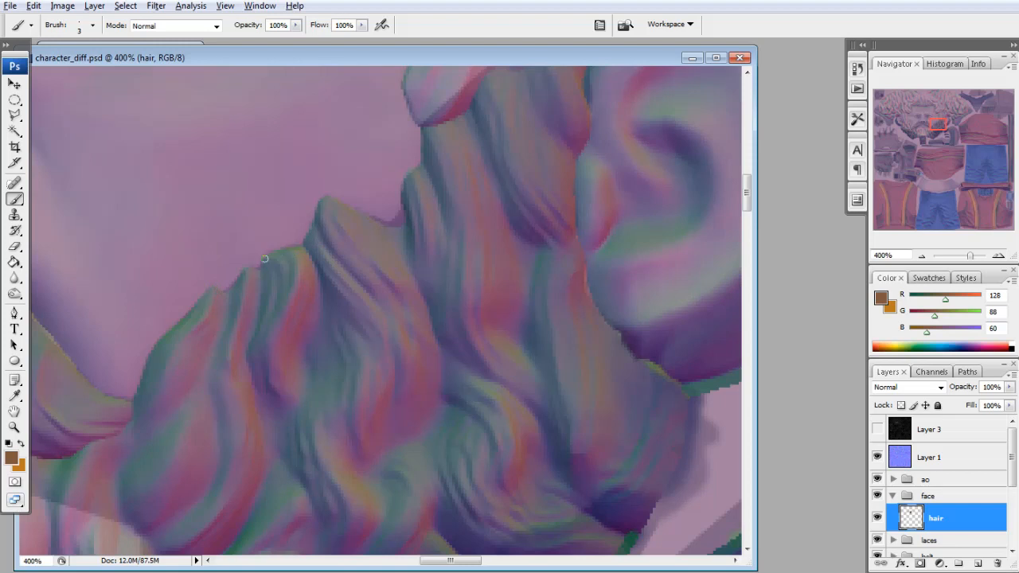
{"action": "left_click", "coordinate": [876, 457]}
{"action": "left_click", "coordinate": [877, 457]}
{"action": "scroll", "coordinate": [597, 191], "scroll_direction": "up", "scroll_amount": 2}
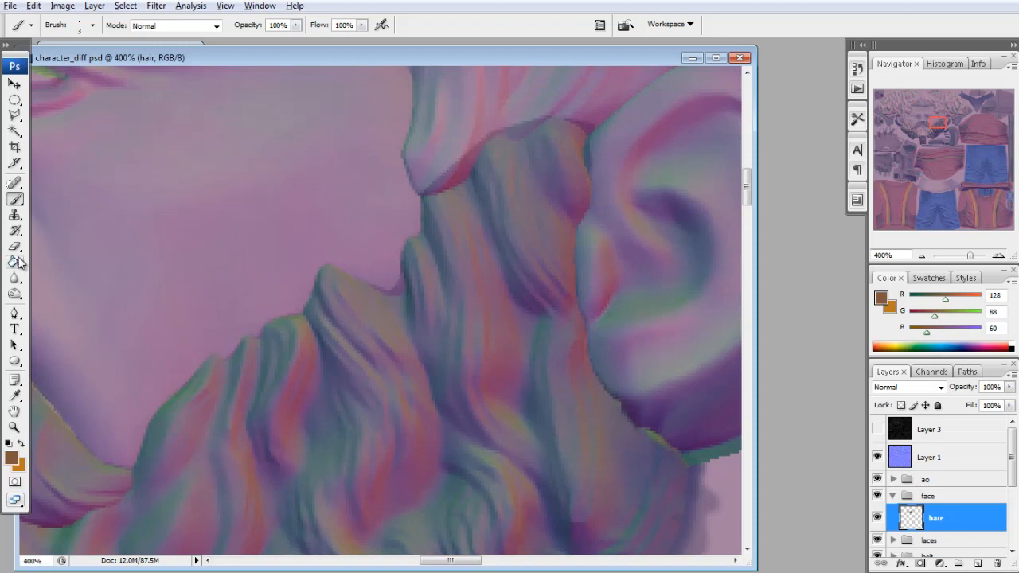
{"action": "key", "text": "e"}
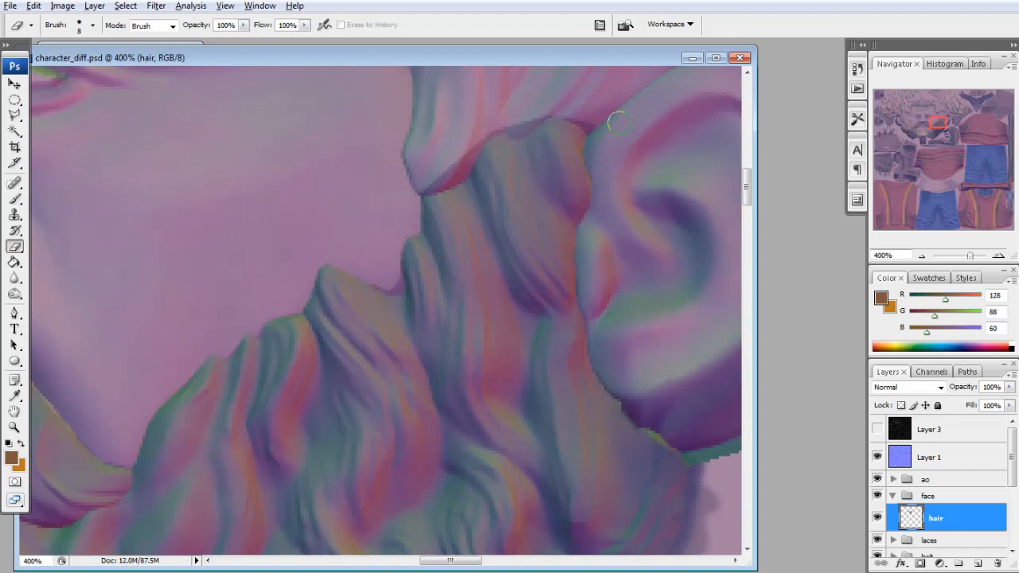
{"action": "left_click", "coordinate": [877, 459]}
{"action": "key", "text": "ctrl+s"}
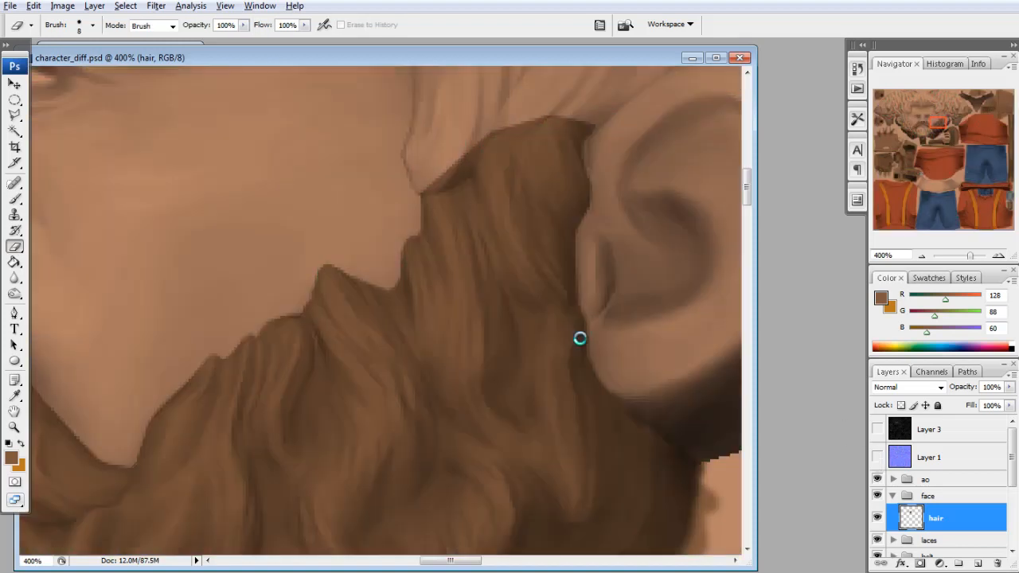
Reload the texture in Maya to check the refined beard edge, and compare it with the wireframe and normal map overlays in Photoshop
{"action": "key", "text": "alt+Tab"}
{"action": "left_click", "coordinate": [819, 476]}
{"action": "left_click_drag", "start_coordinate": [601, 358], "coordinate": [314, 303]}
{"action": "key", "text": "alt+Tab"}
{"action": "left_click", "coordinate": [16, 199]}
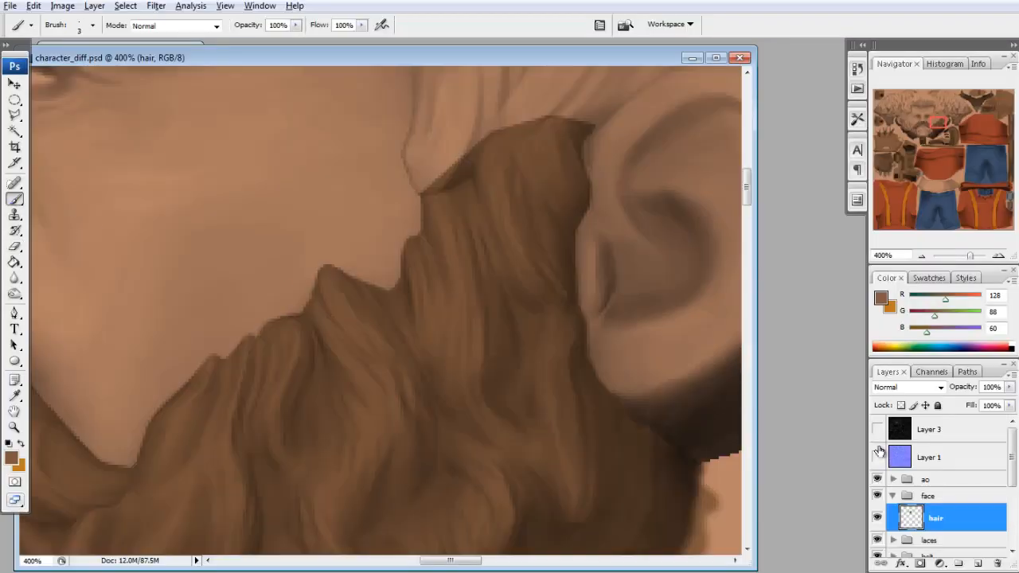
{"action": "left_click", "coordinate": [877, 429]}
{"action": "left_click", "coordinate": [877, 429]}
{"action": "left_click", "coordinate": [878, 457]}
{"action": "left_click", "coordinate": [878, 457]}
Start a Polygonal Lasso outline of the uncolored beard from below the mouth, around the filled side's jaw and down the neck strip
{"action": "mouse_move", "coordinate": [938, 124]}
{"action": "left_mouse_down"}
{"action": "mouse_move", "coordinate": [932, 153]}
{"action": "mouse_move", "coordinate": [920, 131]}
{"action": "mouse_move", "coordinate": [929, 135]}
{"action": "left_mouse_up"}
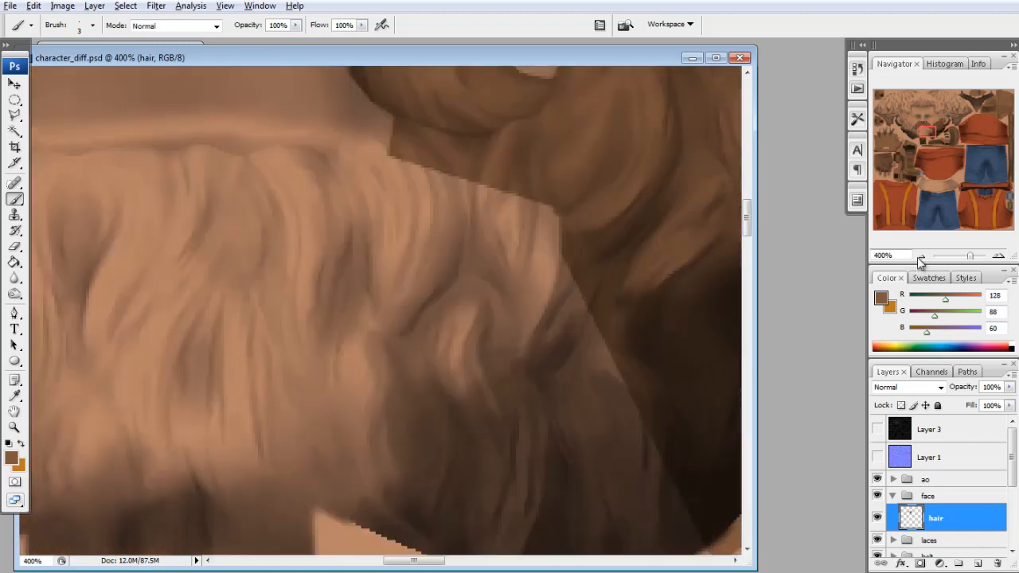
{"action": "left_click", "coordinate": [922, 256]}
{"action": "left_click", "coordinate": [922, 255]}
{"action": "left_click", "coordinate": [14, 116]}
{"action": "left_click", "coordinate": [152, 256]}
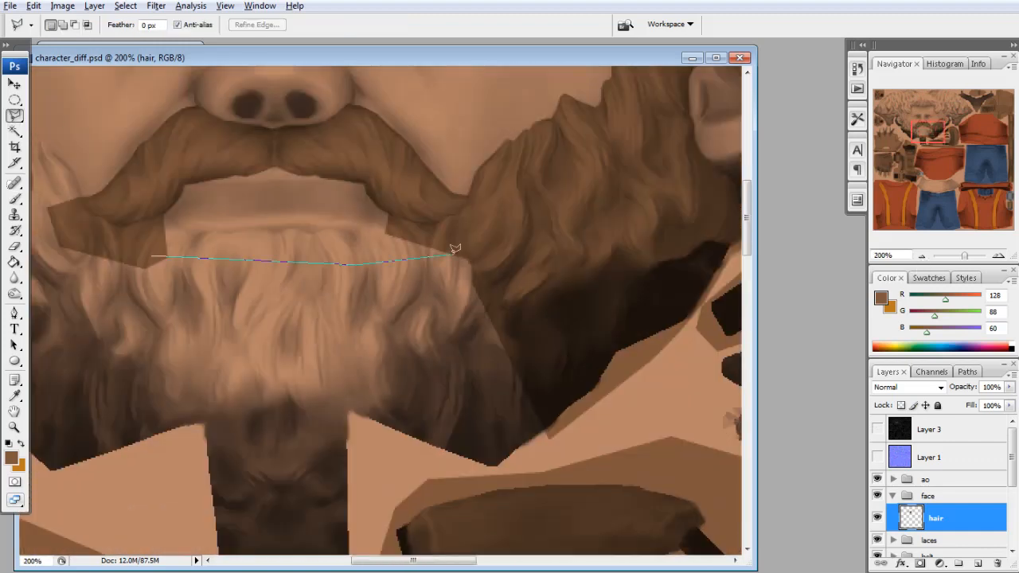
{"action": "left_click", "coordinate": [488, 257]}
{"action": "left_click", "coordinate": [555, 441]}
{"action": "left_click", "coordinate": [506, 472]}
{"action": "left_click", "coordinate": [376, 463]}
{"action": "scroll", "coordinate": [376, 464], "scroll_direction": "down", "scroll_amount": 3}
{"action": "left_click", "coordinate": [363, 402]}
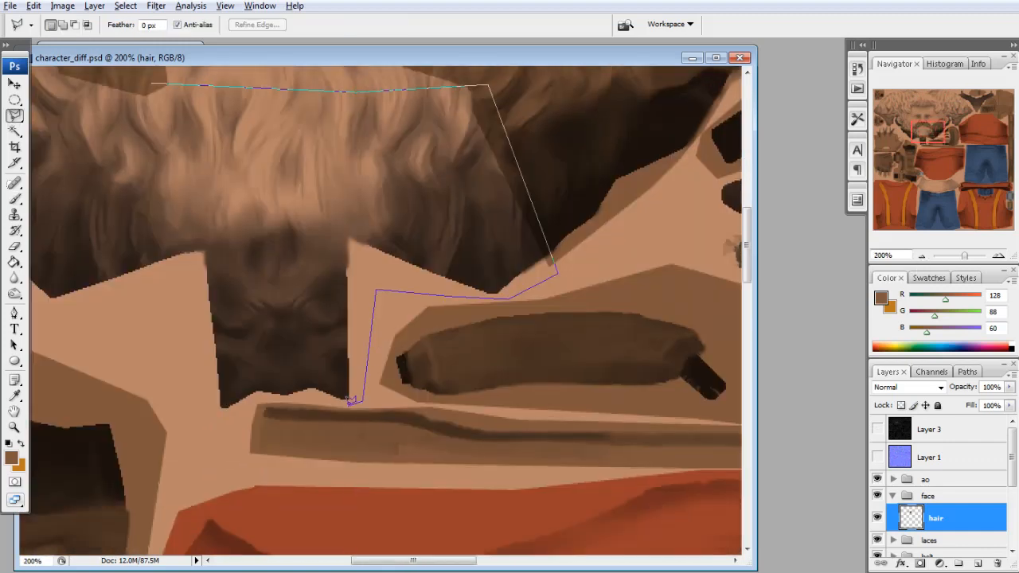
Close the outline around the neck strip and the opposite jaw up to the mustache, and fill it with brown
{"action": "left_click", "coordinate": [232, 413]}
{"action": "left_click", "coordinate": [187, 406]}
{"action": "left_click", "coordinate": [156, 355]}
{"action": "left_click", "coordinate": [52, 339]}
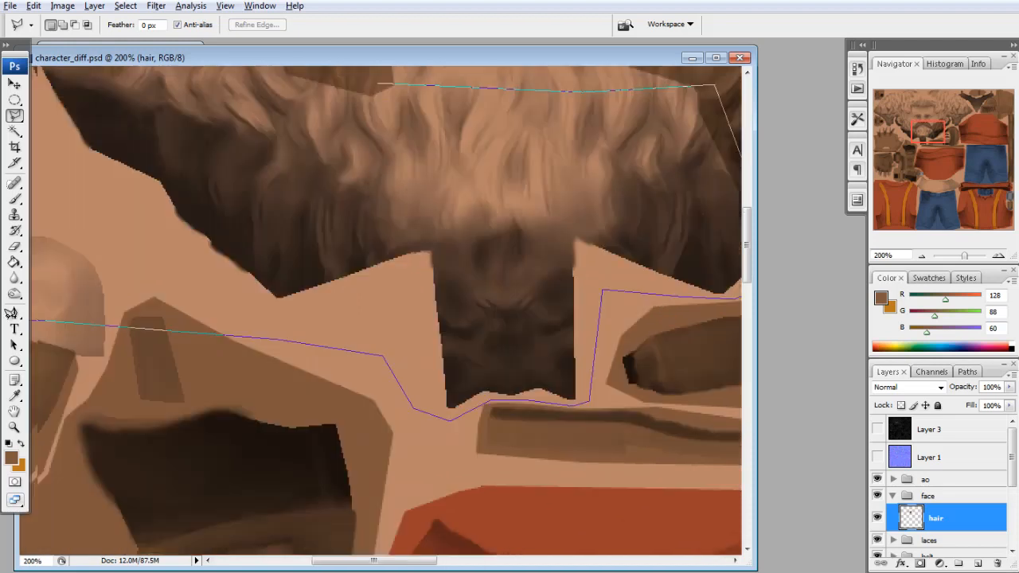
{"action": "left_click", "coordinate": [157, 237]}
{"action": "left_click", "coordinate": [57, 239]}
{"action": "left_click", "coordinate": [149, 219]}
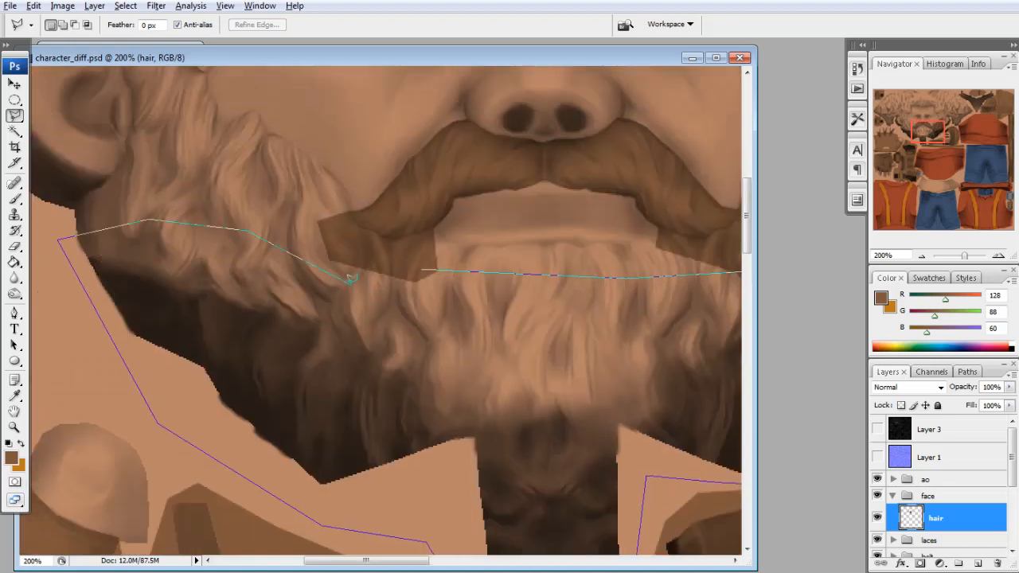
{"action": "left_click", "coordinate": [326, 237]}
{"action": "left_click", "coordinate": [17, 261]}
{"action": "left_click", "coordinate": [120, 270]}
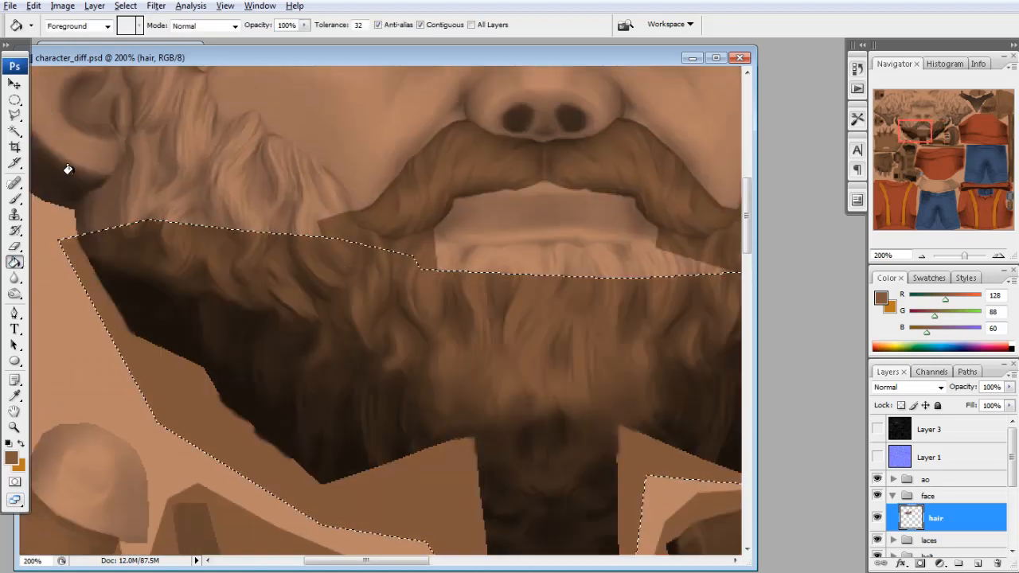
Clear the selection and outline the uncolored beard strip below the lower lip with the Polygonal Lasso, from one mouth corner to the other
{"action": "left_click", "coordinate": [14, 99]}
{"action": "left_click", "coordinate": [601, 202]}
{"action": "left_click", "coordinate": [14, 200]}
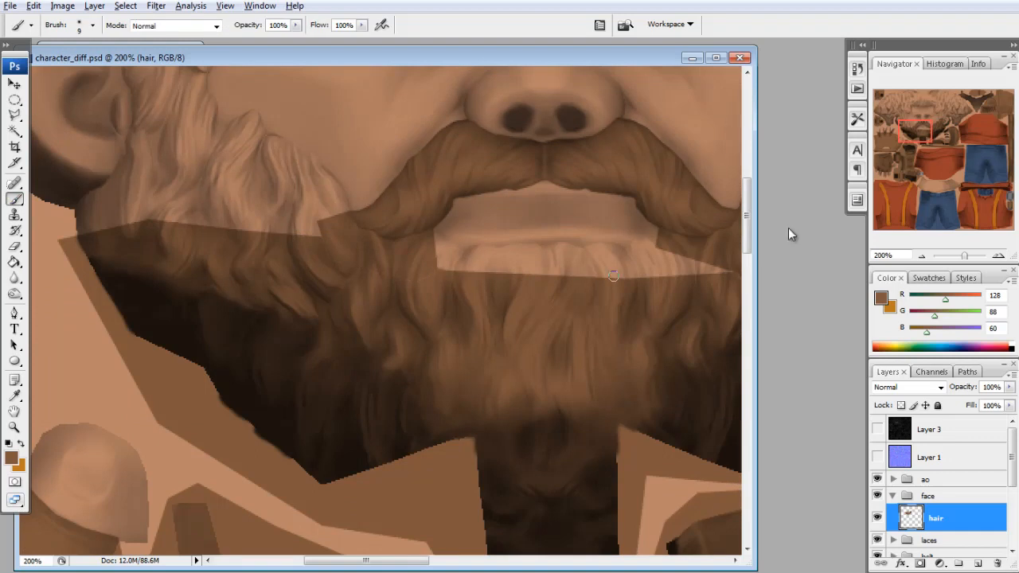
{"action": "left_click", "coordinate": [999, 256]}
{"action": "left_click", "coordinate": [999, 256]}
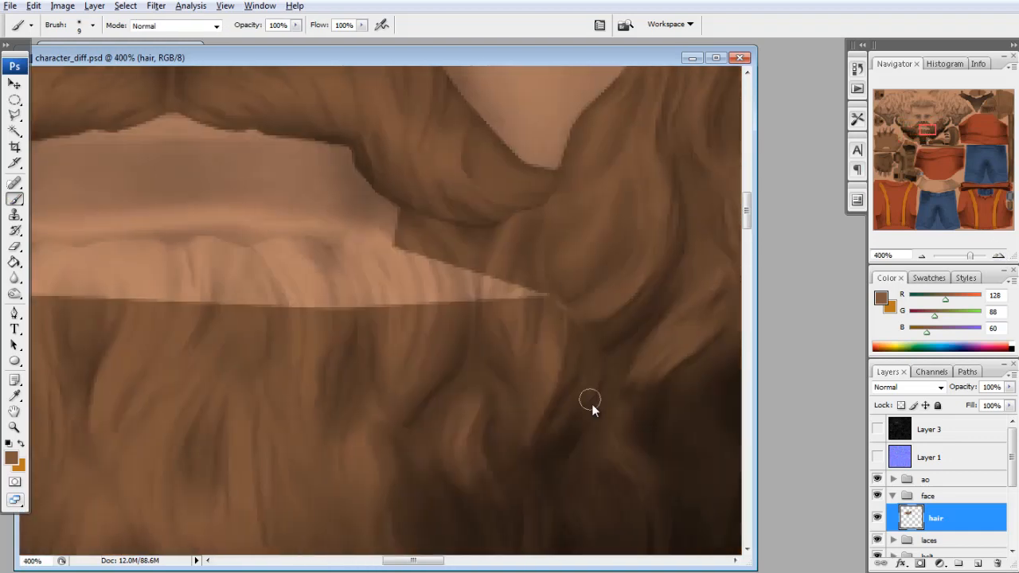
{"action": "left_click", "coordinate": [922, 256]}
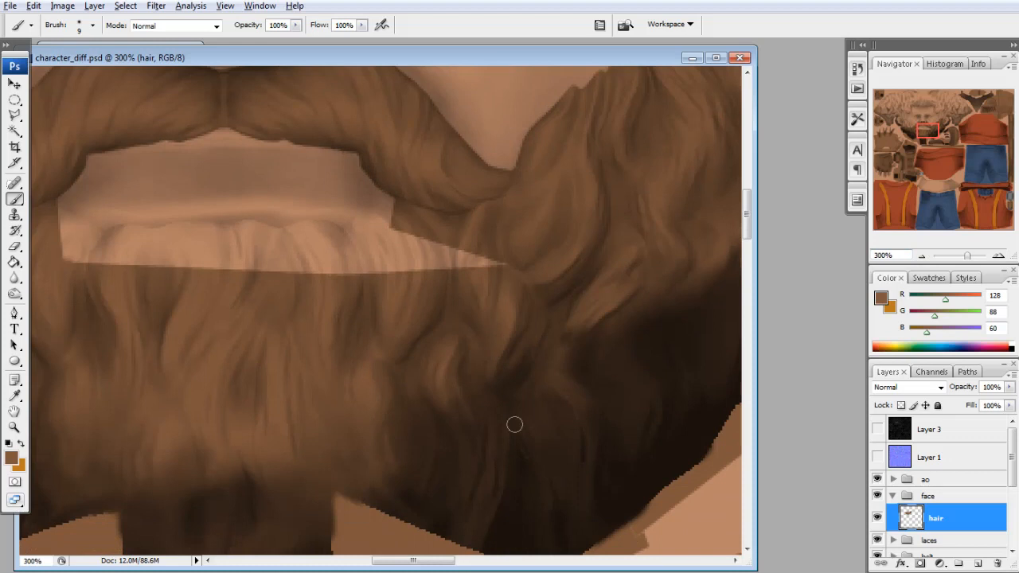
{"action": "left_click_drag", "start_coordinate": [916, 133], "coordinate": [911, 131]}
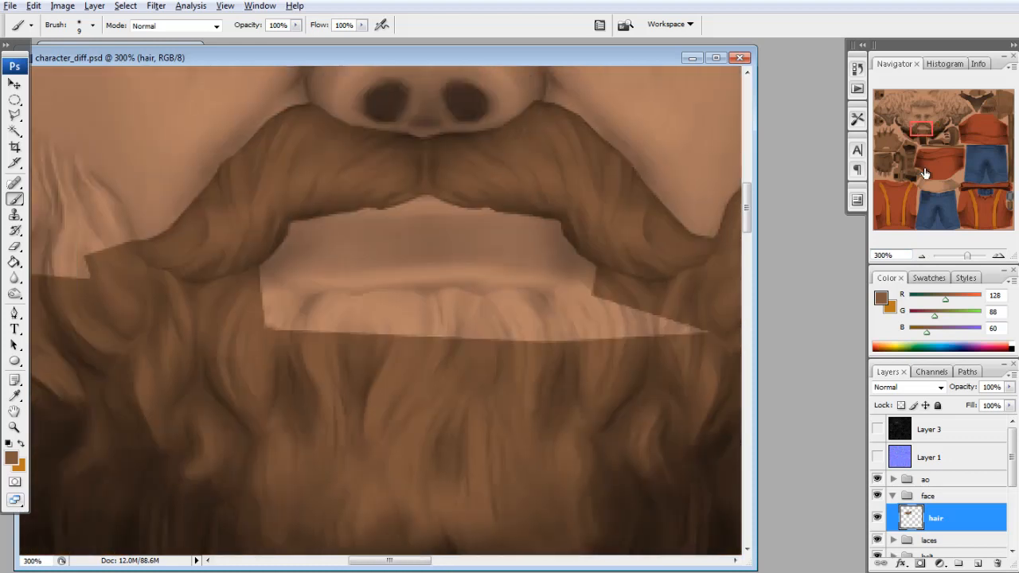
{"action": "left_click", "coordinate": [999, 255]}
{"action": "key", "text": "l"}
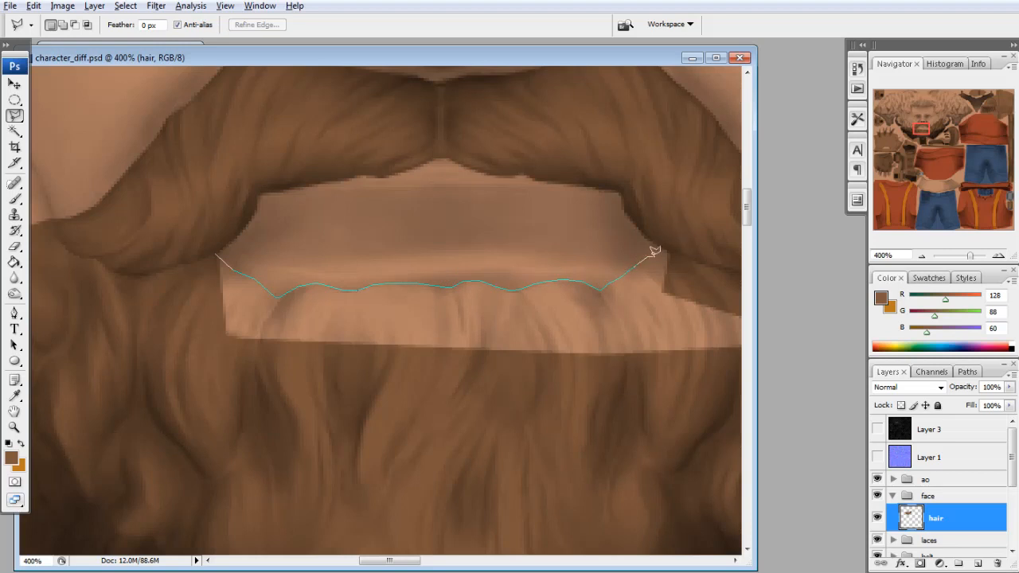
{"action": "left_click", "coordinate": [710, 292]}
{"action": "left_click", "coordinate": [641, 295]}
{"action": "left_click", "coordinate": [613, 421]}
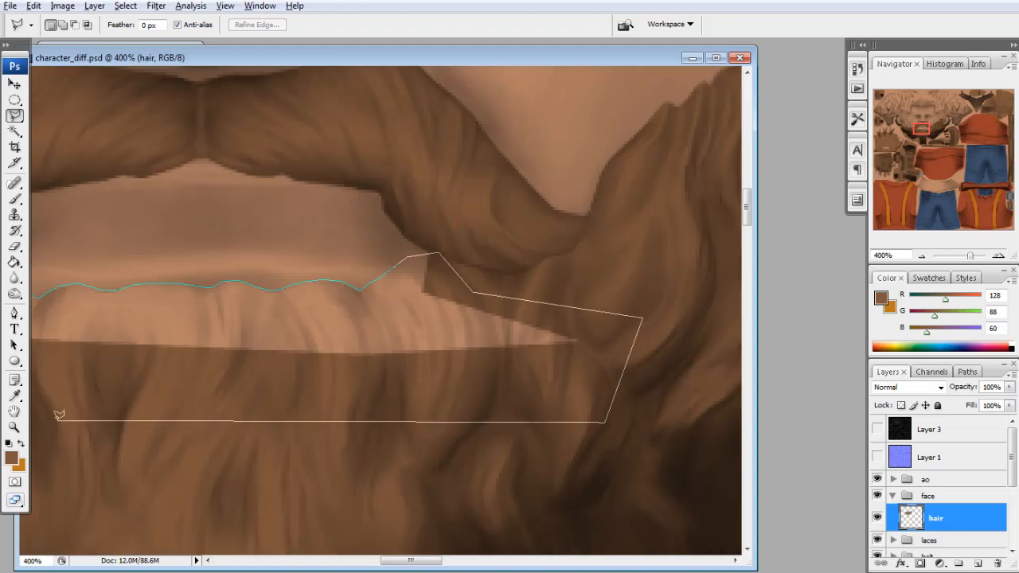
{"action": "left_click", "coordinate": [106, 401]}
{"action": "left_click", "coordinate": [203, 255]}
Fill the outlined strip below the lower lip with the brown foreground color and deselect it
{"action": "left_click", "coordinate": [15, 278]}
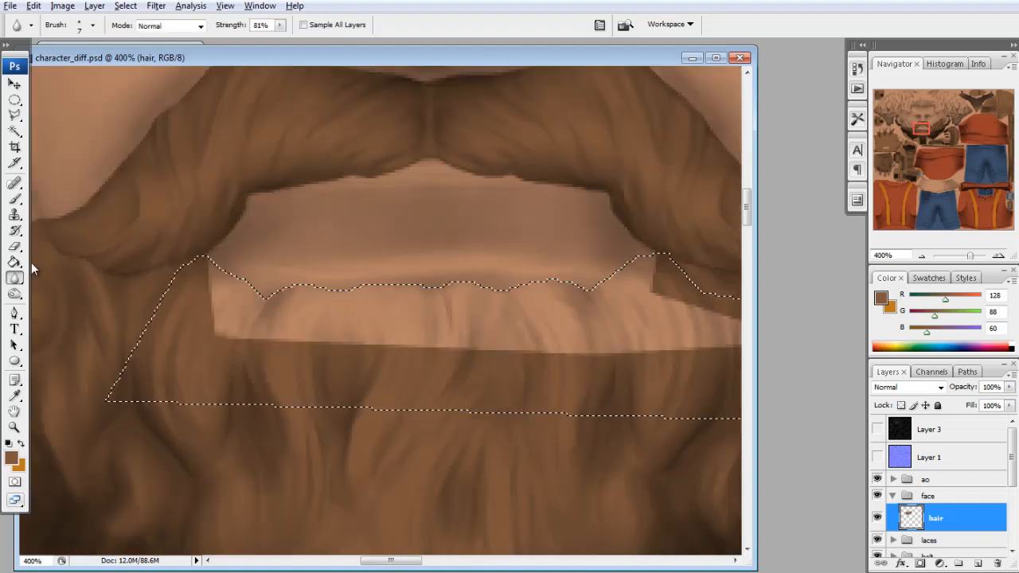
{"action": "left_click", "coordinate": [15, 262]}
{"action": "left_click", "coordinate": [214, 292]}
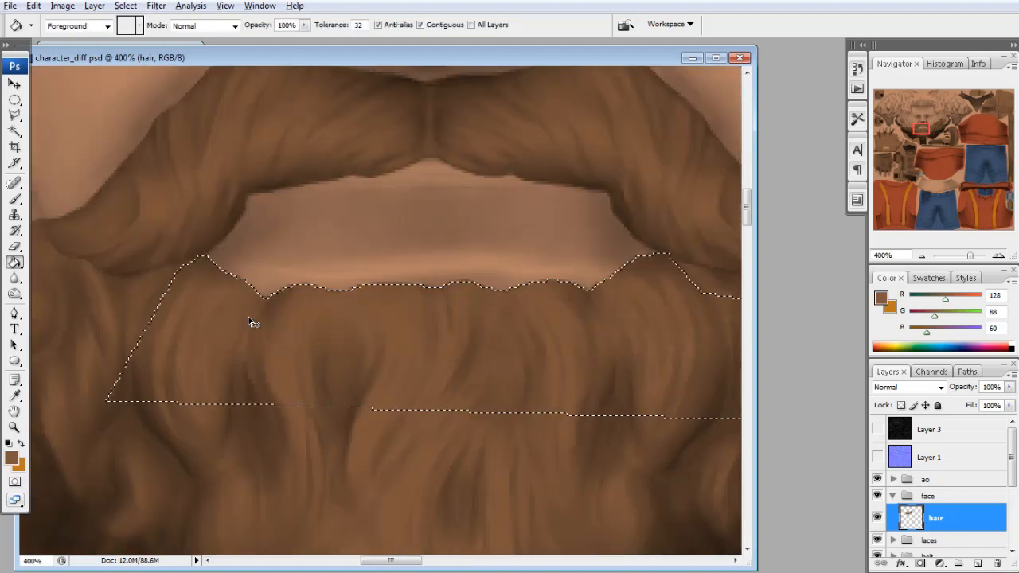
{"action": "left_click", "coordinate": [16, 101]}
{"action": "key", "text": "ctrl+d"}
Brush brown over the light seam lines left between the filled beard areas around the mouth
{"action": "left_click", "coordinate": [15, 199]}
{"action": "mouse_move", "coordinate": [206, 279]}
{"action": "left_mouse_down"}
{"action": "mouse_move", "coordinate": [221, 333]}
{"action": "mouse_move", "coordinate": [410, 350]}
{"action": "mouse_move", "coordinate": [688, 349]}
{"action": "left_mouse_up"}
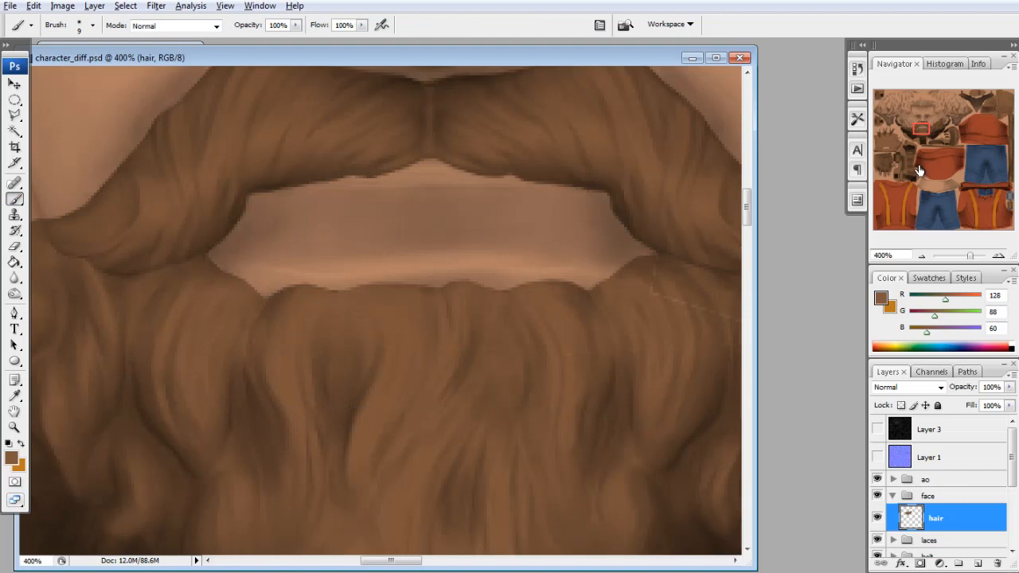
{"action": "left_click_drag", "start_coordinate": [922, 128], "coordinate": [929, 127]}
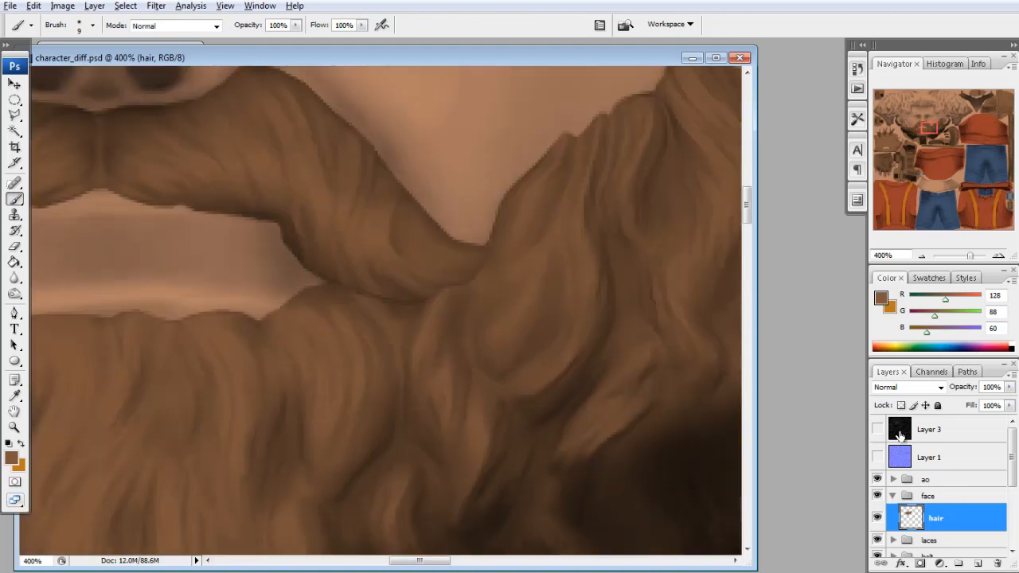
Show the Layer 1 normal map as a guide and touch up the beard edge at the mouth corners with a 4 px brush
{"action": "left_click", "coordinate": [878, 457]}
{"action": "key", "text": "bracketleft"}
{"action": "key", "text": "bracketleft"}
{"action": "key", "text": "bracketleft"}
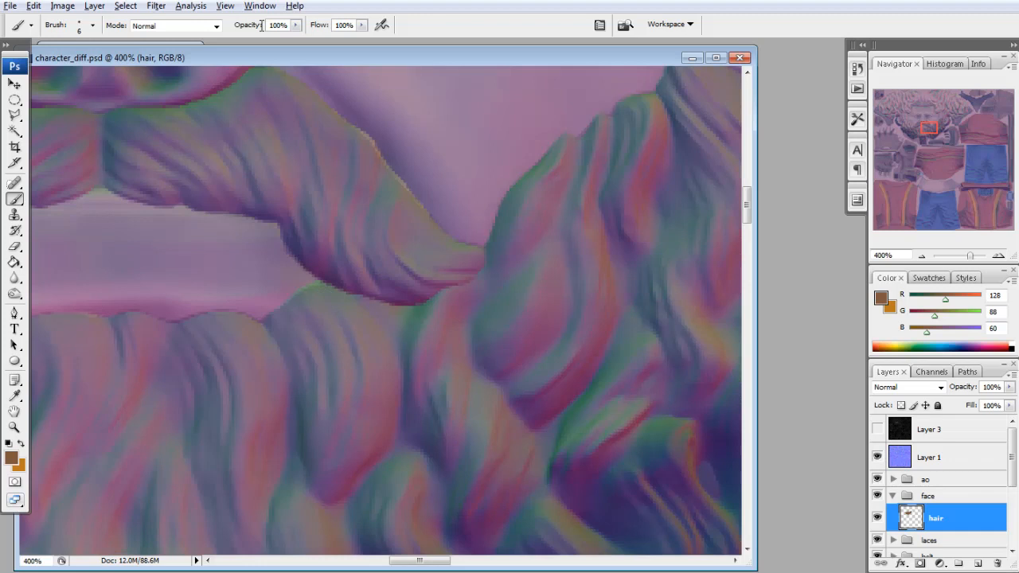
{"action": "left_click", "coordinate": [89, 25]}
{"action": "left_click", "coordinate": [100, 115]}
{"action": "left_click_drag", "start_coordinate": [261, 60], "coordinate": [262, 63]}
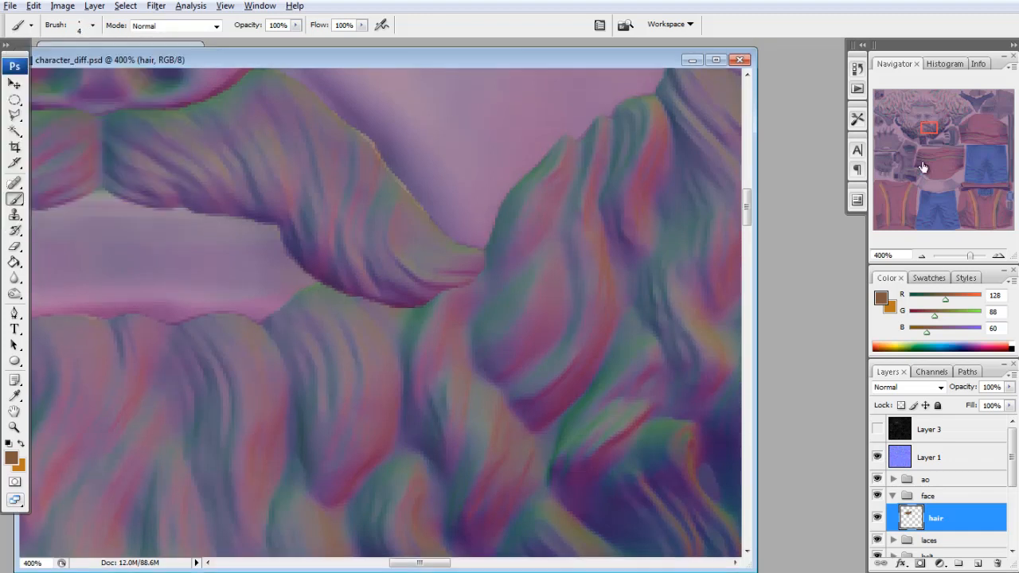
{"action": "left_click_drag", "start_coordinate": [929, 129], "coordinate": [920, 127]}
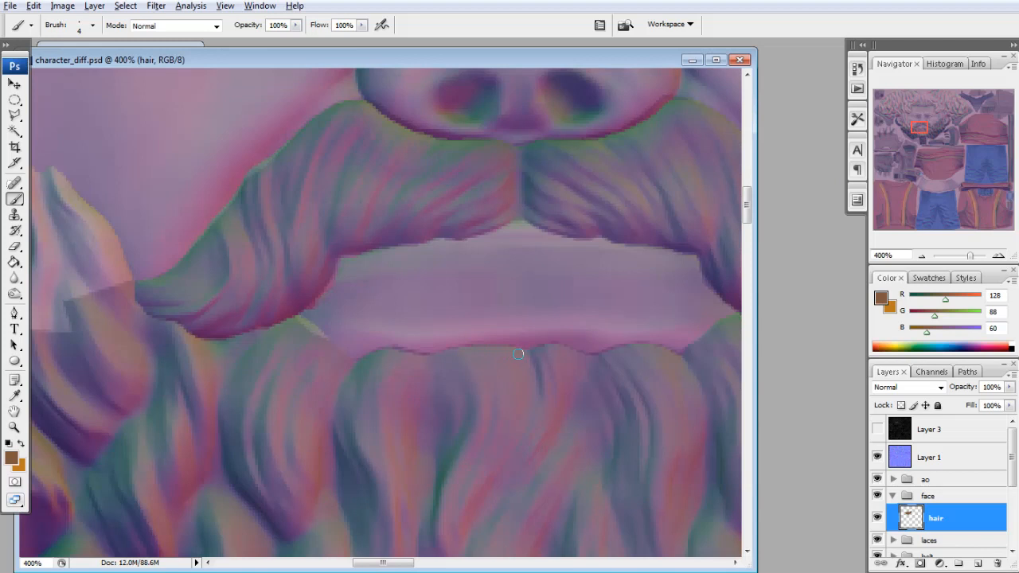
{"action": "key", "text": "ctrl+z"}
{"action": "left_click_drag", "start_coordinate": [919, 128], "coordinate": [923, 127]}
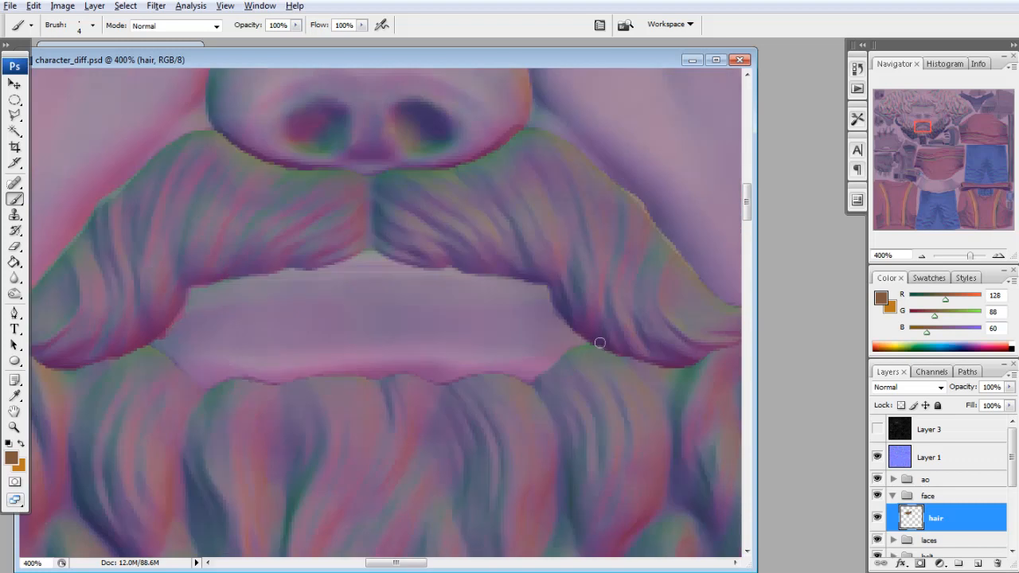
Hide the normal map guide and reload the texture in Maya to inspect the beard around the mouth and jaw
{"action": "left_click", "coordinate": [876, 457]}
{"action": "left_click", "coordinate": [877, 457]}
{"action": "left_click", "coordinate": [877, 457]}
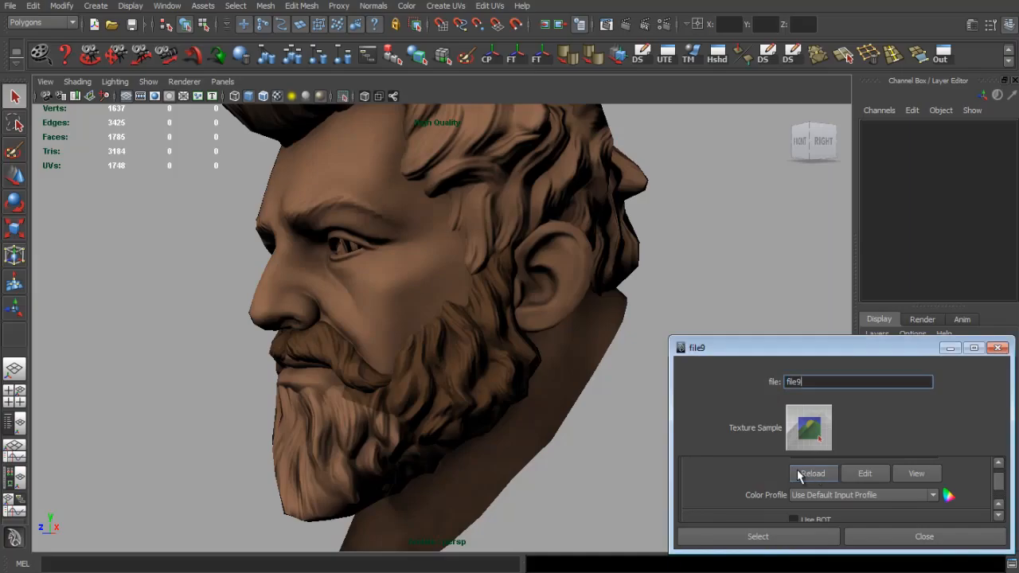
{"action": "left_click_drag", "start_coordinate": [444, 384], "coordinate": [387, 369]}
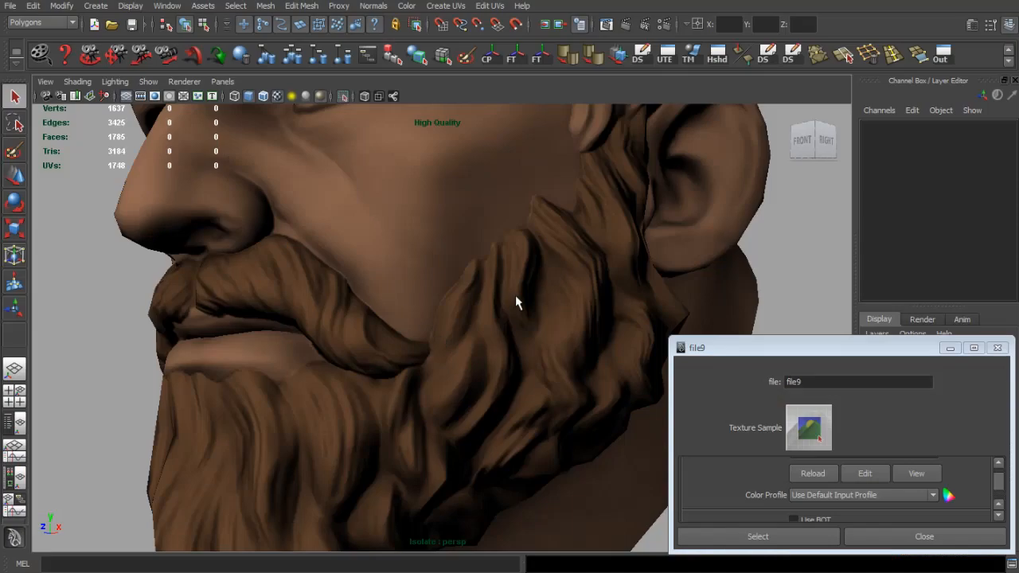
{"action": "left_click_drag", "start_coordinate": [519, 303], "coordinate": [569, 366]}
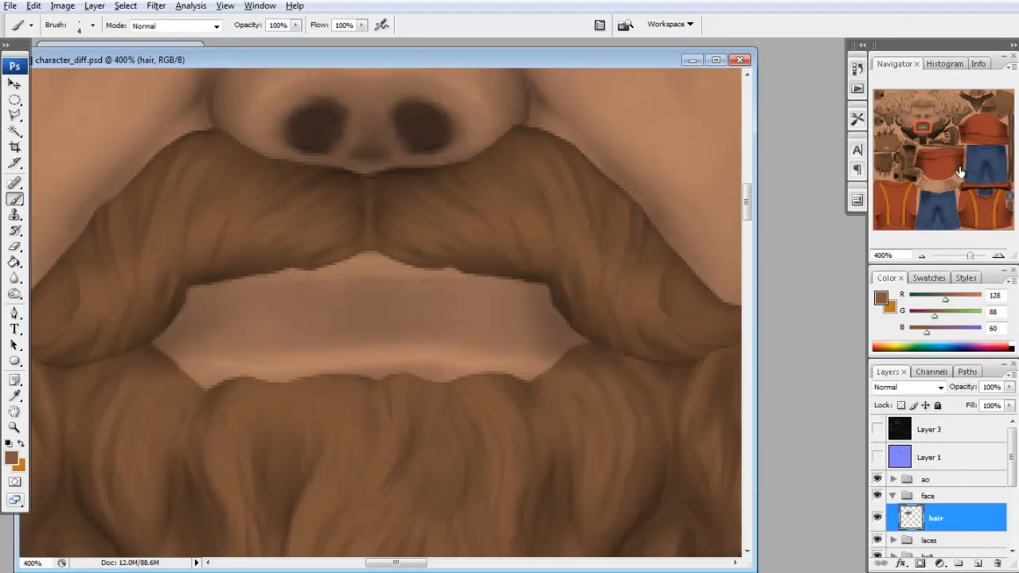
In Photoshop, outline the uncolored cheek beard below the ear with the Polygonal Lasso, following its wavy edge from the sideburn to the mustache
{"action": "left_click_drag", "start_coordinate": [922, 128], "coordinate": [903, 125]}
{"action": "left_click", "coordinate": [921, 255]}
{"action": "left_click", "coordinate": [14, 116]}
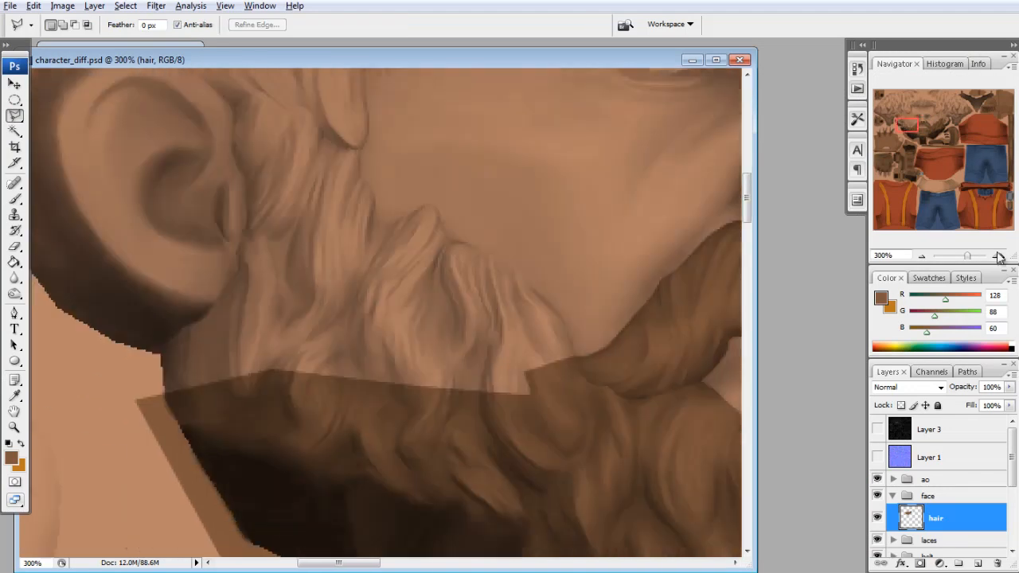
{"action": "left_click", "coordinate": [999, 255]}
{"action": "scroll", "coordinate": [346, 134], "scroll_direction": "up", "scroll_amount": 1}
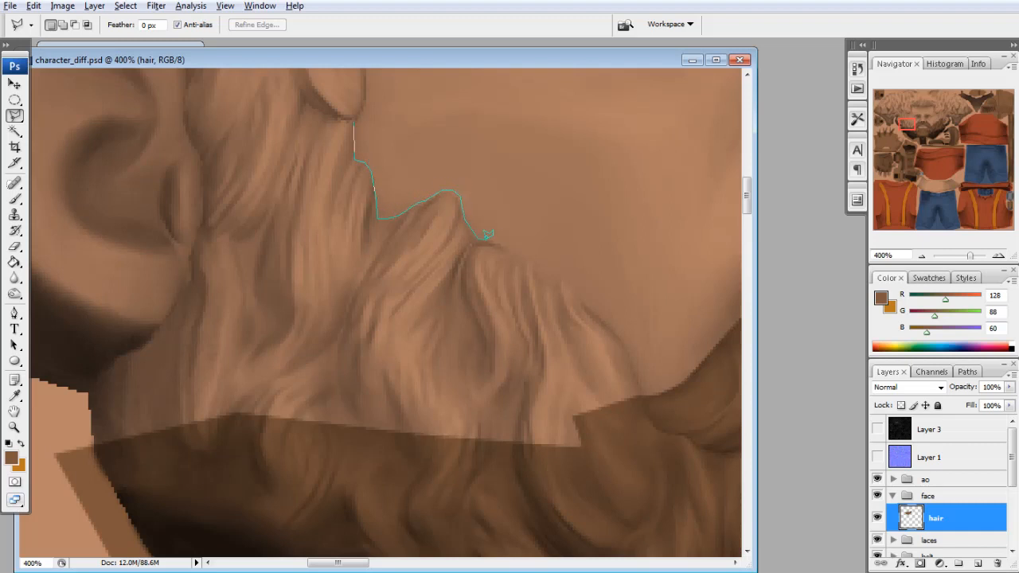
{"action": "double_click", "coordinate": [521, 255]}
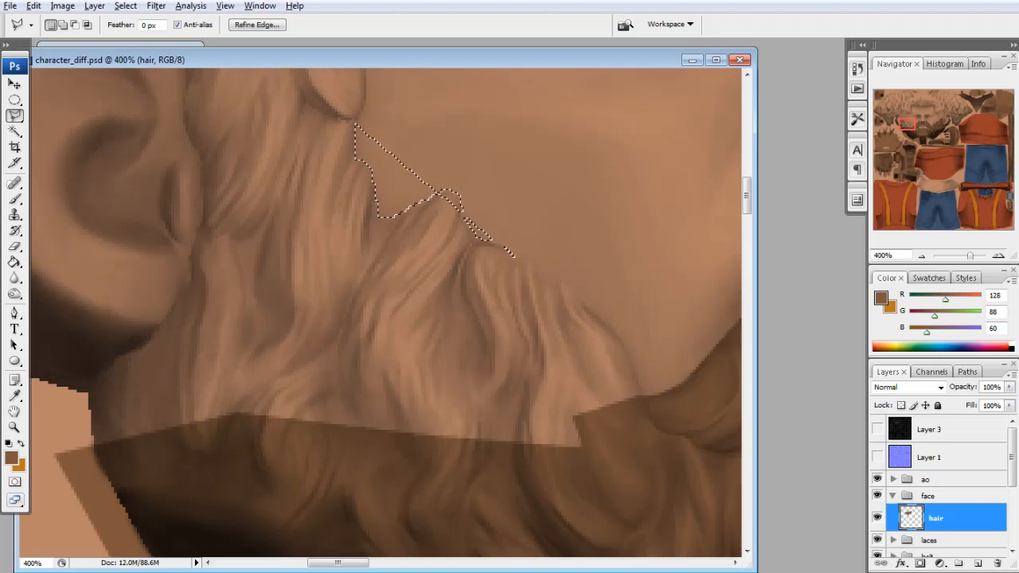
{"action": "key", "text": "ctrl+d"}
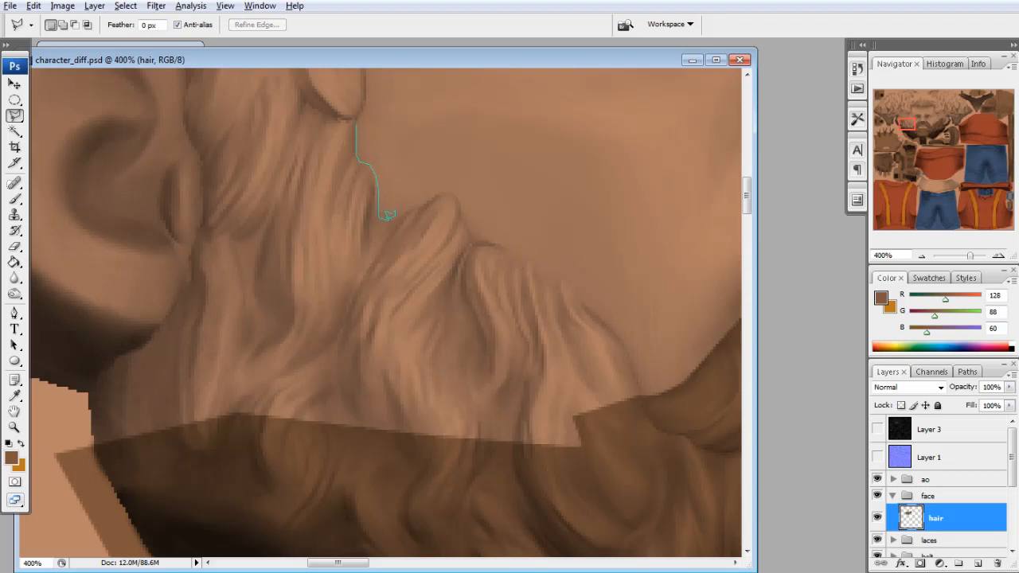
{"action": "left_click_drag", "start_coordinate": [450, 184], "coordinate": [465, 193]}
{"action": "mouse_move", "coordinate": [649, 404]}
{"action": "left_mouse_down"}
{"action": "mouse_move", "coordinate": [235, 509]}
{"action": "mouse_move", "coordinate": [59, 470]}
{"action": "mouse_move", "coordinate": [54, 422]}
{"action": "mouse_move", "coordinate": [86, 375]}
{"action": "mouse_move", "coordinate": [141, 345]}
{"action": "mouse_move", "coordinate": [356, 119]}
{"action": "left_mouse_up"}
{"action": "left_click", "coordinate": [356, 120]}
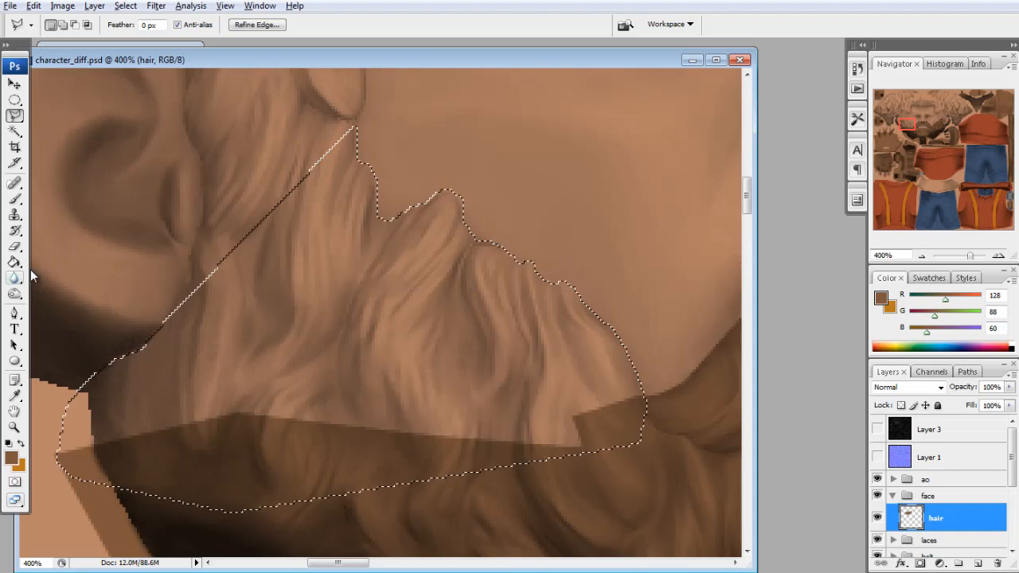
Fill the outlined cheek beard with brown and deselect it
{"action": "key", "text": "g"}
{"action": "left_click", "coordinate": [255, 280]}
{"action": "key", "text": "m"}
{"action": "key", "text": "ctrl+d"}
Paint over the light seams between the cheek fill and the mustache and beard, enlarging the brush to 10 px
{"action": "key", "text": "b"}
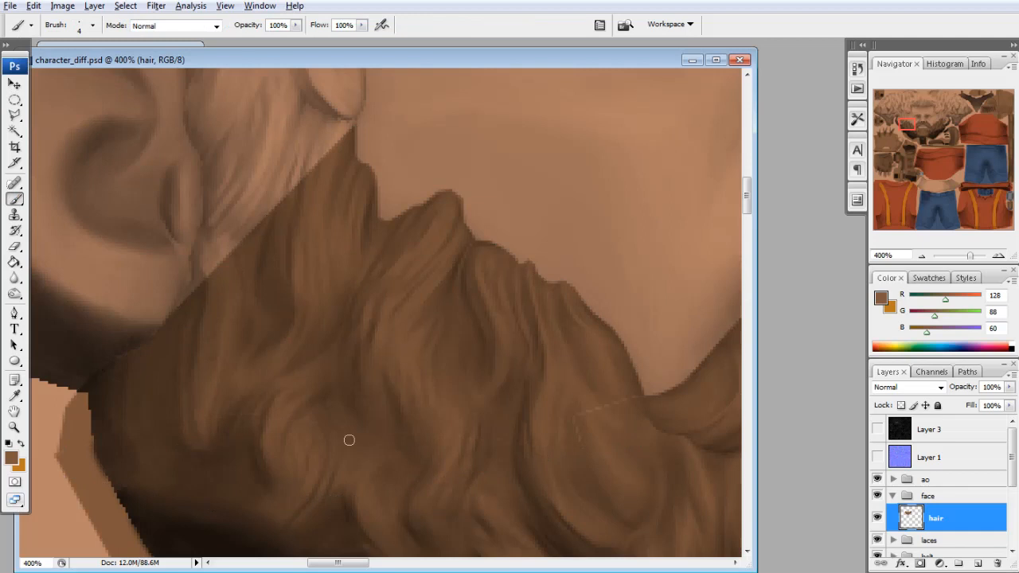
{"action": "key", "text": "bracketright"}
{"action": "key", "text": "bracketright"}
{"action": "key", "text": "bracketright"}
{"action": "key", "text": "bracketright"}
{"action": "key", "text": "bracketright"}
{"action": "key", "text": "bracketright"}
Outline the sideburn with the Polygonal Lasso, from the front of the ear down to the beard and up along the temple hairline
{"action": "left_click", "coordinate": [14, 115]}
{"action": "scroll", "coordinate": [202, 165], "scroll_direction": "up", "scroll_amount": 3}
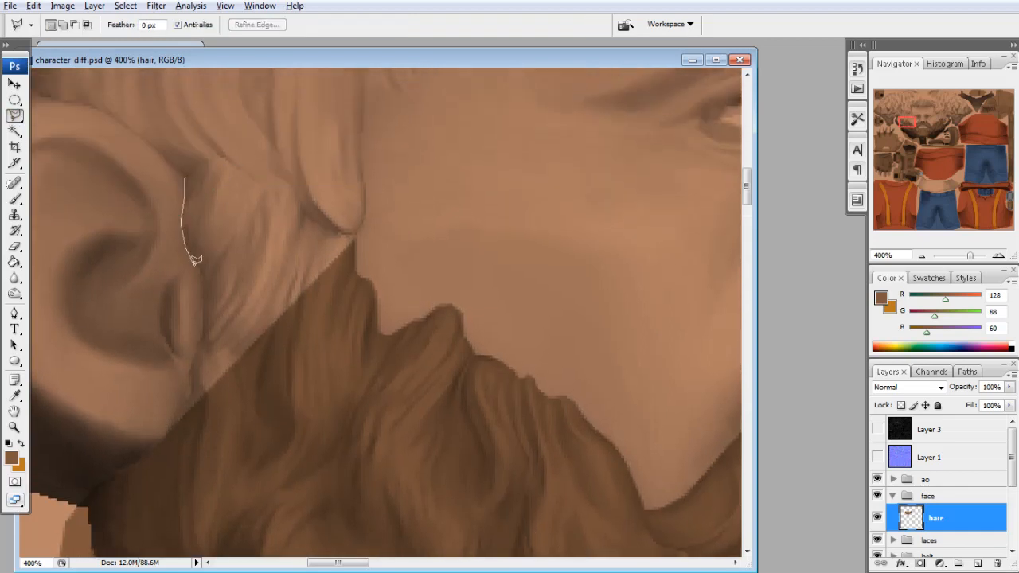
{"action": "left_click_drag", "start_coordinate": [201, 272], "coordinate": [204, 313]}
{"action": "mouse_move", "coordinate": [169, 449]}
{"action": "left_mouse_down"}
{"action": "mouse_move", "coordinate": [249, 453]}
{"action": "mouse_move", "coordinate": [358, 236]}
{"action": "left_mouse_up"}
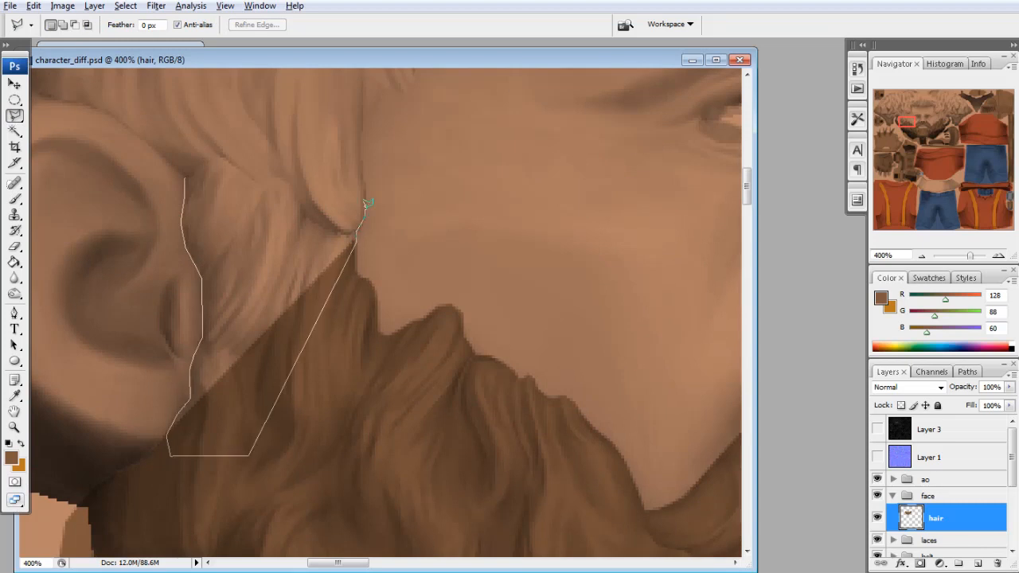
{"action": "left_click_drag", "start_coordinate": [369, 114], "coordinate": [367, 72]}
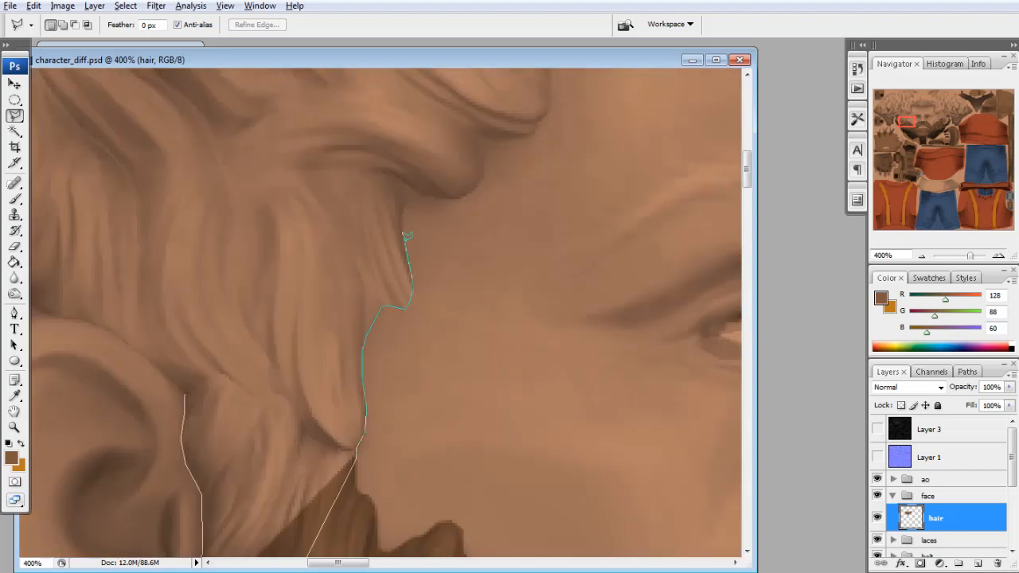
{"action": "mouse_move", "coordinate": [408, 200]}
{"action": "left_mouse_down"}
{"action": "mouse_move", "coordinate": [350, 153]}
{"action": "mouse_move", "coordinate": [200, 225]}
{"action": "mouse_move", "coordinate": [169, 374]}
{"action": "left_mouse_up"}
{"action": "left_click", "coordinate": [185, 390]}
Fill the outlined sideburn with brown and clear the selection
{"action": "left_click", "coordinate": [13, 262]}
{"action": "left_click", "coordinate": [215, 302]}
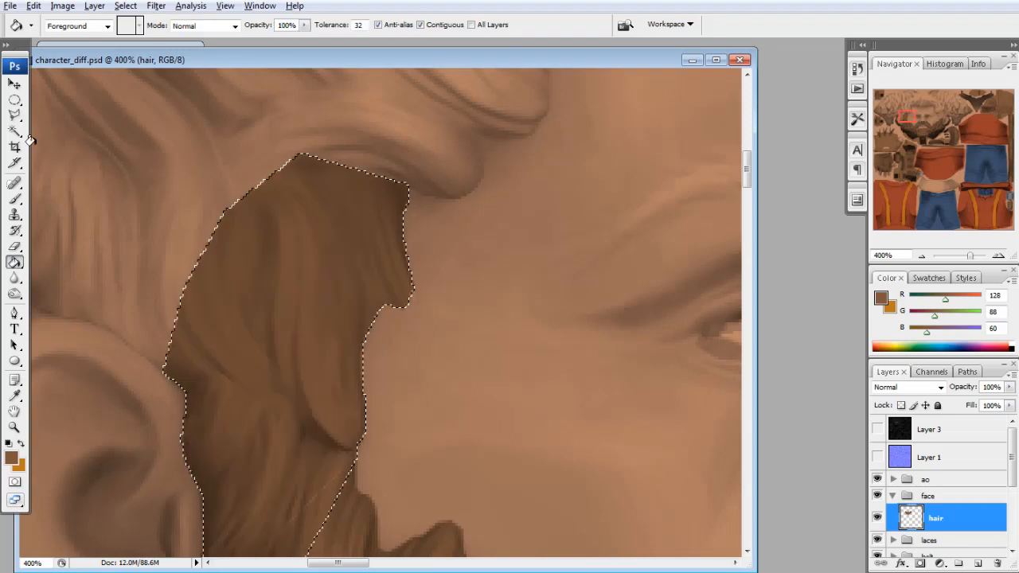
{"action": "left_click", "coordinate": [14, 101]}
{"action": "left_click", "coordinate": [76, 126]}
Paint out the seam between the sideburn and beard with a 10 px brush, and reduce the brush size for the temple edge
{"action": "scroll", "coordinate": [75, 126], "scroll_direction": "down", "scroll_amount": 3}
{"action": "left_click", "coordinate": [14, 200]}
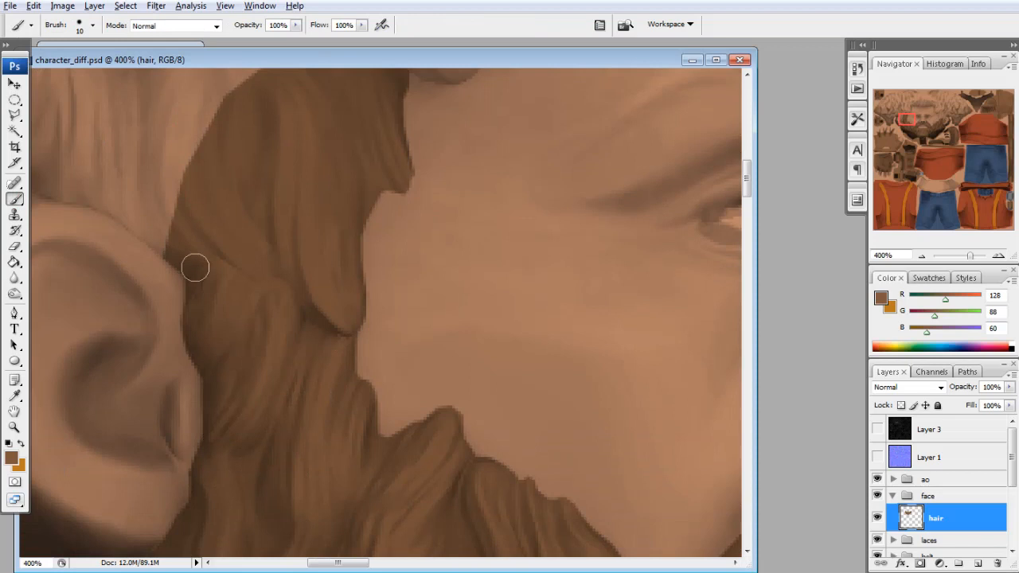
{"action": "scroll", "coordinate": [246, 332], "scroll_direction": "up", "scroll_amount": 3}
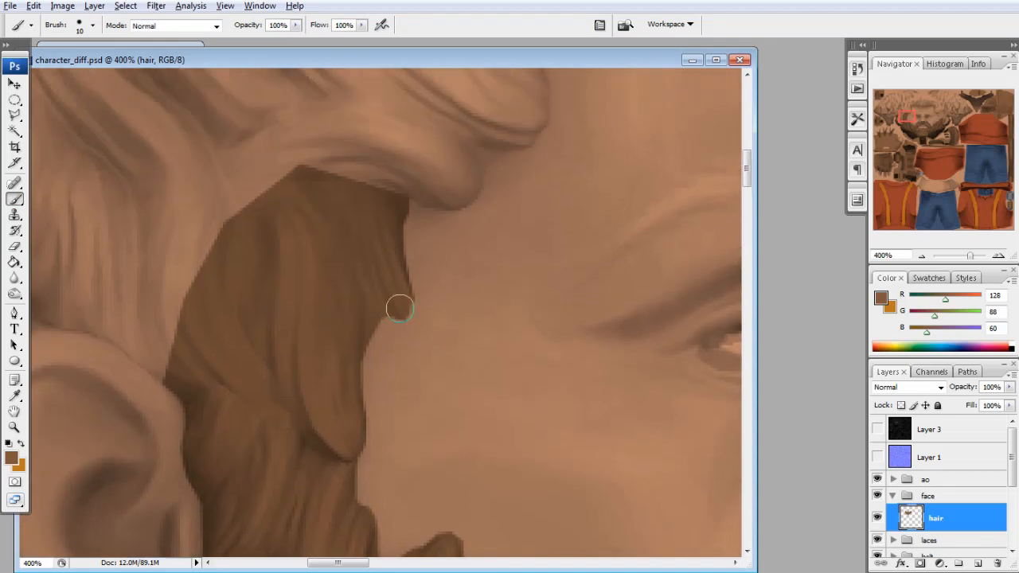
{"action": "key", "text": "bracketleft"}
{"action": "key", "text": "bracketleft"}
Reload the texture in Maya and inspect the newly colored sideburn and cheek beard on the head
{"action": "left_click", "coordinate": [923, 257]}
{"action": "left_click", "coordinate": [923, 257]}
{"action": "scroll", "coordinate": [569, 296], "scroll_direction": "down", "scroll_amount": 3}
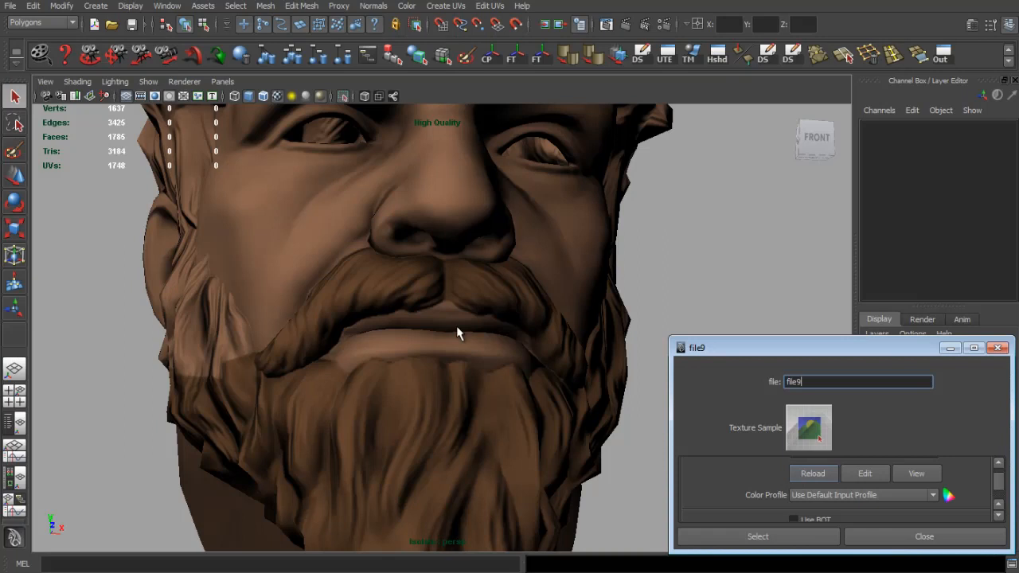
{"action": "mouse_move", "coordinate": [457, 334]}
{"action": "left_mouse_down"}
{"action": "mouse_move", "coordinate": [519, 335]}
{"action": "mouse_move", "coordinate": [441, 323]}
{"action": "mouse_move", "coordinate": [425, 334]}
{"action": "mouse_move", "coordinate": [484, 331]}
{"action": "mouse_move", "coordinate": [334, 337]}
{"action": "mouse_move", "coordinate": [530, 348]}
{"action": "mouse_move", "coordinate": [543, 358]}
{"action": "mouse_move", "coordinate": [377, 278]}
{"action": "mouse_move", "coordinate": [629, 359]}
{"action": "mouse_move", "coordinate": [496, 304]}
{"action": "mouse_move", "coordinate": [494, 319]}
{"action": "mouse_move", "coordinate": [269, 309]}
{"action": "mouse_move", "coordinate": [485, 302]}
{"action": "mouse_move", "coordinate": [297, 300]}
{"action": "mouse_move", "coordinate": [478, 273]}
{"action": "mouse_move", "coordinate": [536, 364]}
{"action": "left_mouse_up"}
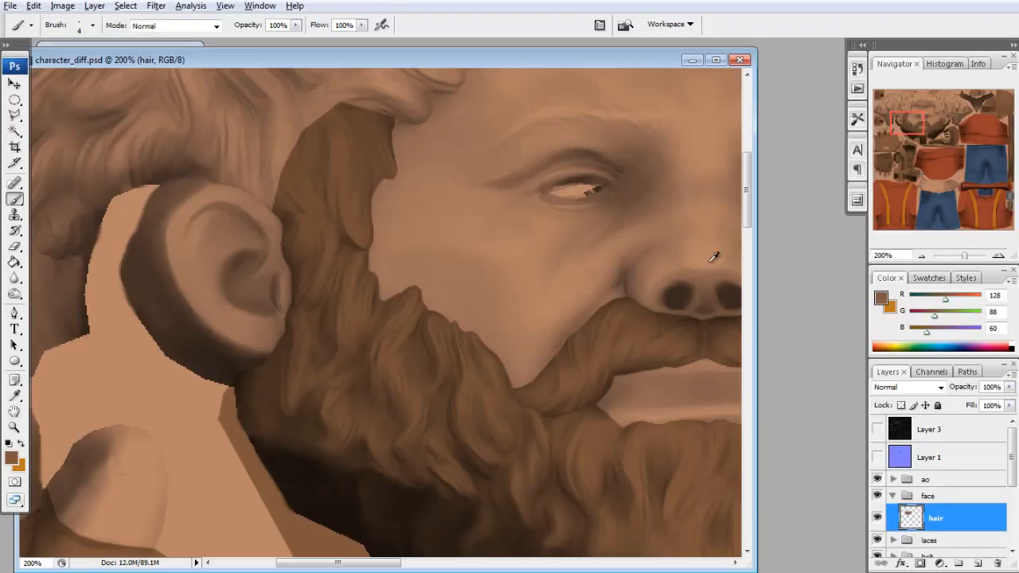
In Photoshop, show the normal map guide and start a Polygonal Lasso outline of the head hair along the nape and above the ear
{"action": "mouse_move", "coordinate": [920, 127]}
{"action": "left_mouse_down"}
{"action": "mouse_move", "coordinate": [921, 106]}
{"action": "mouse_move", "coordinate": [888, 121]}
{"action": "left_mouse_up"}
{"action": "left_click", "coordinate": [15, 116]}
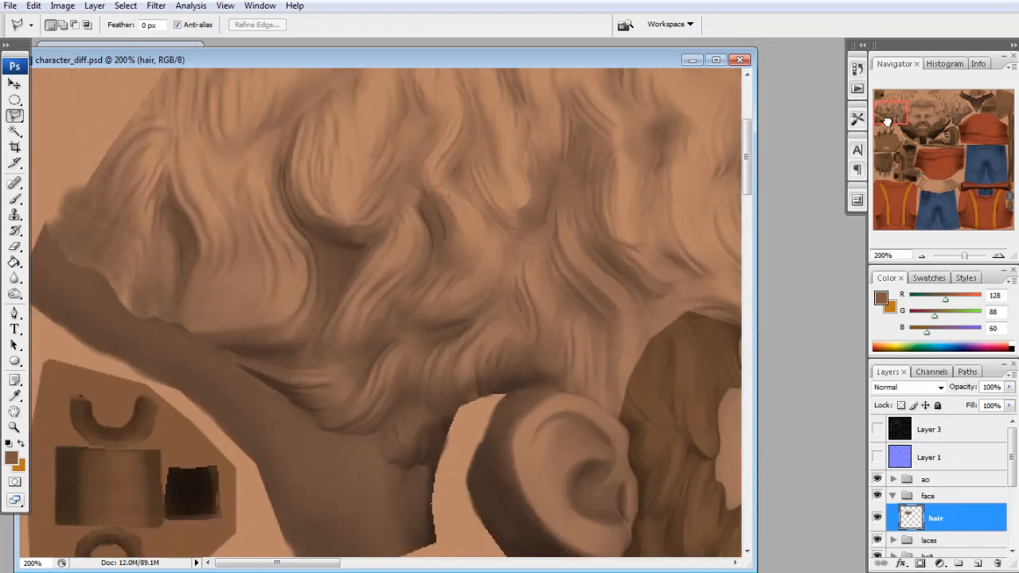
{"action": "scroll", "coordinate": [512, 286], "scroll_direction": "up", "scroll_amount": 1}
{"action": "left_click", "coordinate": [877, 456]}
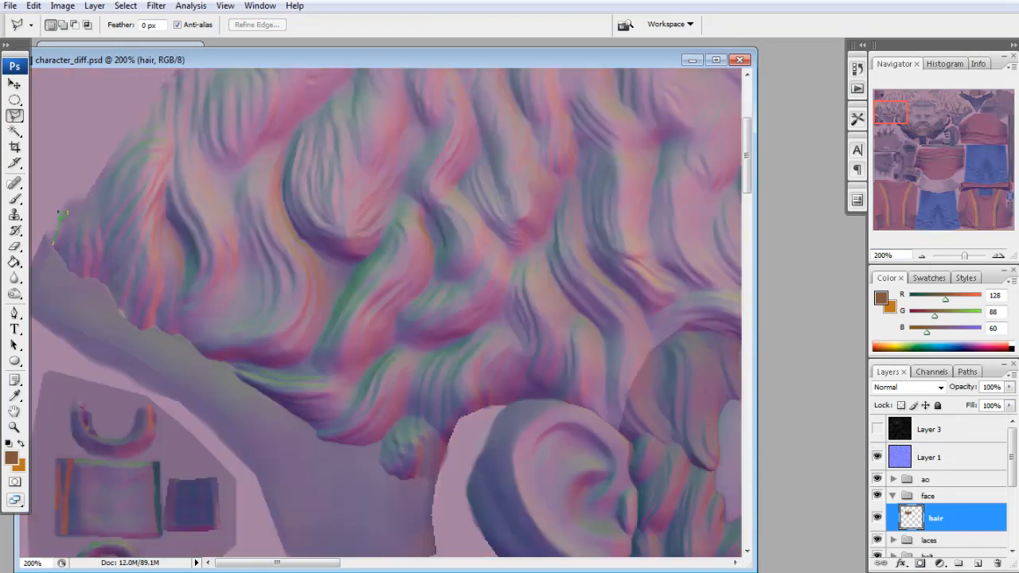
{"action": "left_click", "coordinate": [393, 391]}
{"action": "left_click", "coordinate": [464, 385]}
{"action": "left_click", "coordinate": [567, 355]}
{"action": "left_click", "coordinate": [631, 413]}
{"action": "left_click", "coordinate": [674, 382]}
Continue the Polygonal Lasso outline of the head hair above the first ear, up the temple and across the hair above the forehead
{"action": "left_click", "coordinate": [420, 347]}
{"action": "left_click", "coordinate": [449, 192]}
{"action": "left_click", "coordinate": [523, 92]}
{"action": "left_click", "coordinate": [630, 116]}
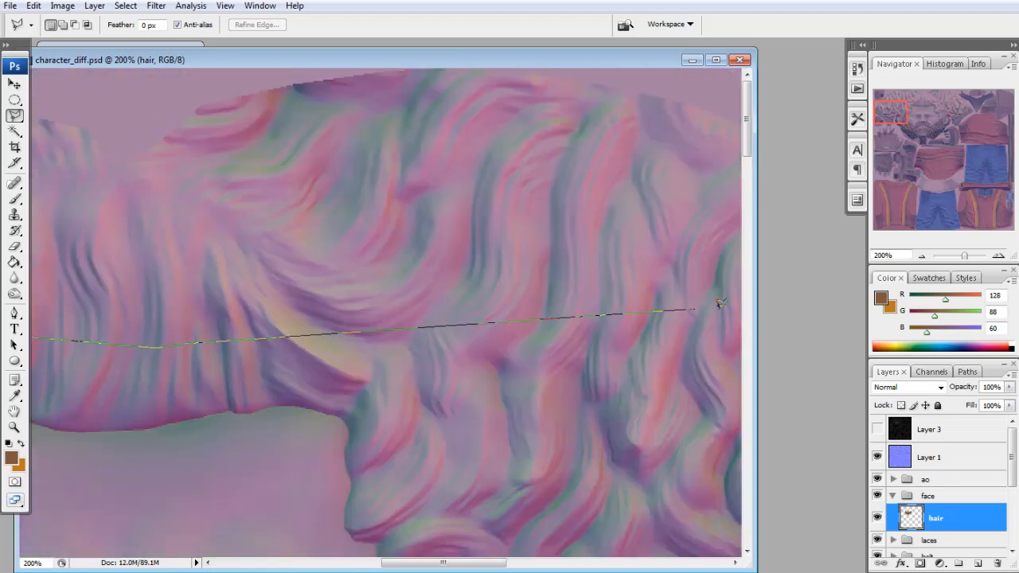
{"action": "left_click", "coordinate": [438, 324]}
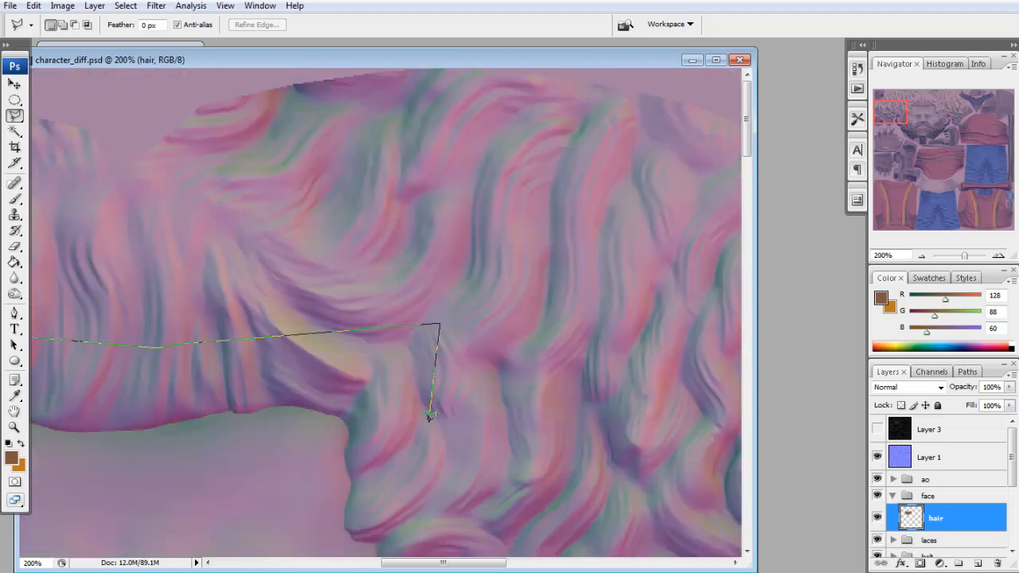
{"action": "left_click", "coordinate": [429, 424]}
Extend the hair outline down the opposite temple and along the hair above the other ear toward the nape
{"action": "left_click_drag", "start_coordinate": [453, 500], "coordinate": [453, 330]}
{"action": "left_click", "coordinate": [451, 327]}
{"action": "left_click", "coordinate": [486, 394]}
{"action": "left_click", "coordinate": [539, 432]}
{"action": "left_click", "coordinate": [618, 441]}
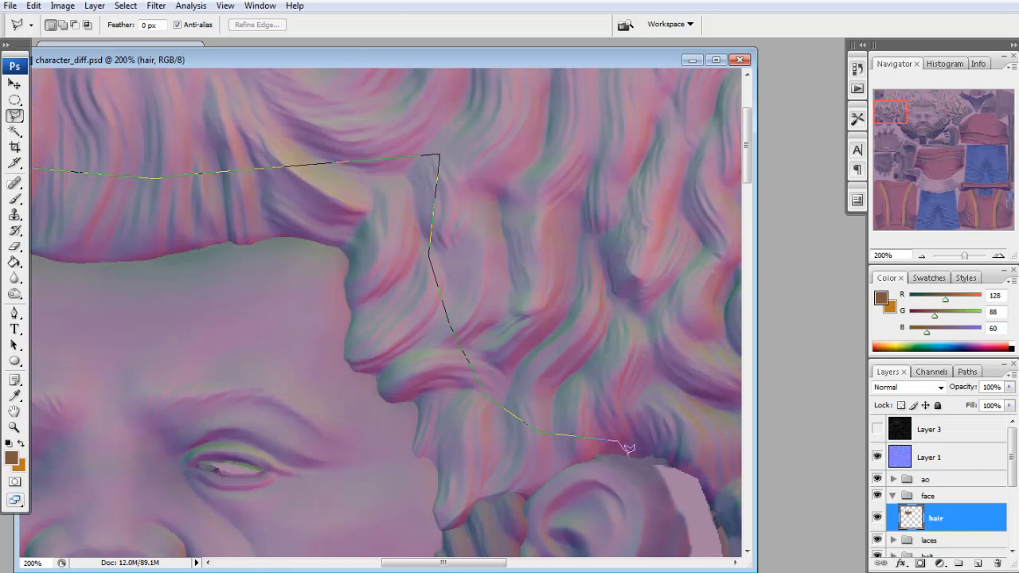
{"action": "left_click", "coordinate": [655, 434]}
{"action": "left_click", "coordinate": [707, 440]}
{"action": "left_click_drag", "start_coordinate": [707, 441], "coordinate": [365, 441]}
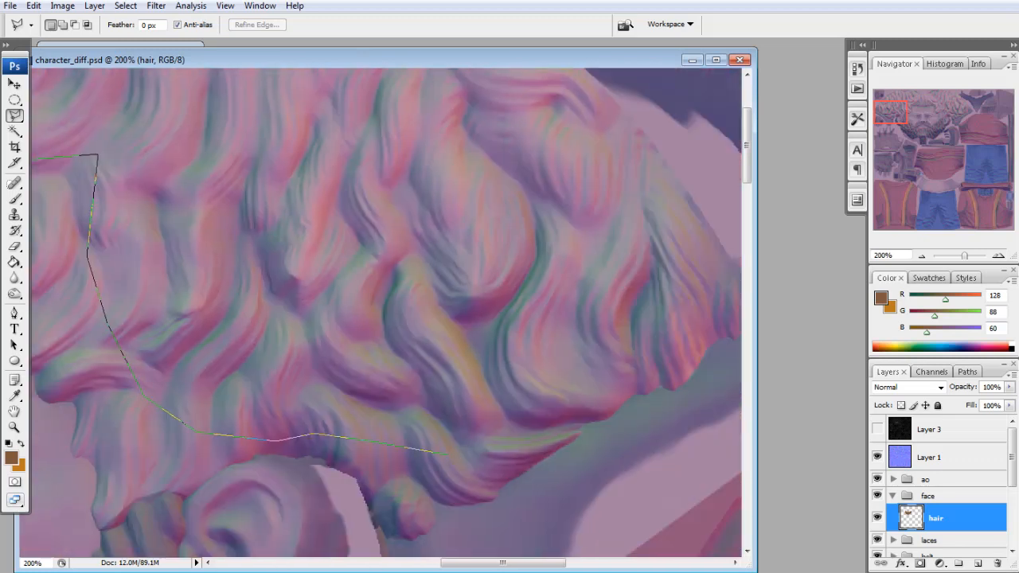
{"action": "left_click", "coordinate": [428, 469]}
{"action": "left_click", "coordinate": [471, 469]}
Carry the outline around the outer edge of the hair piece and close it at its starting point
{"action": "left_click", "coordinate": [730, 225]}
{"action": "left_click", "coordinate": [551, 70]}
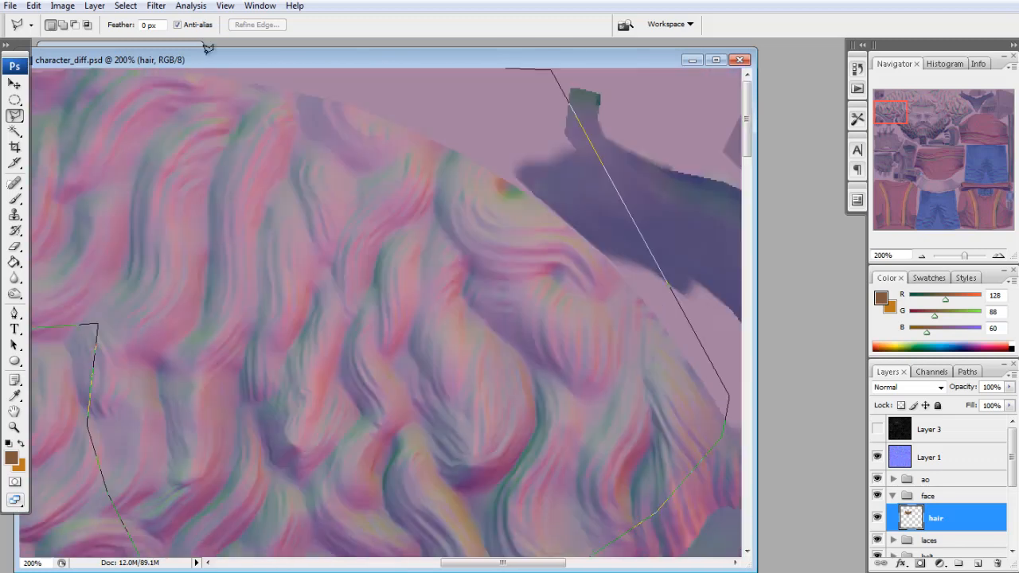
{"action": "left_click", "coordinate": [227, 74]}
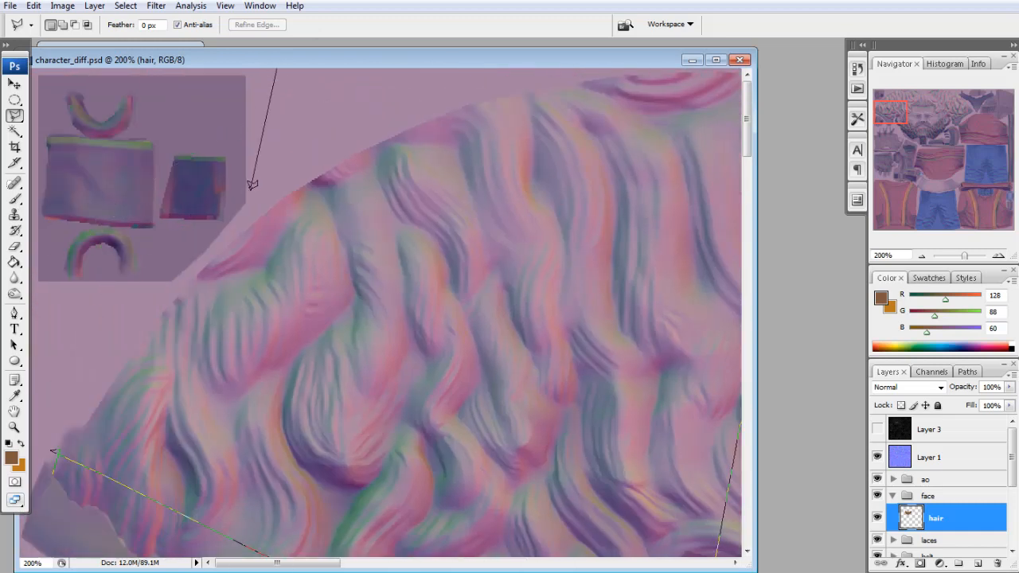
{"action": "left_click", "coordinate": [246, 214]}
{"action": "left_click", "coordinate": [118, 337]}
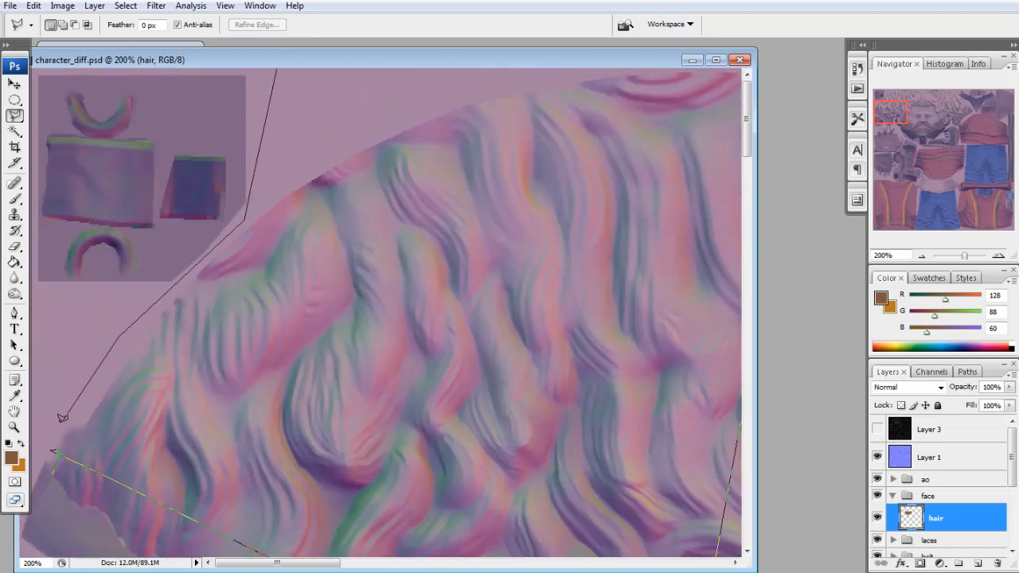
{"action": "left_click", "coordinate": [45, 443]}
{"action": "left_click", "coordinate": [52, 452]}
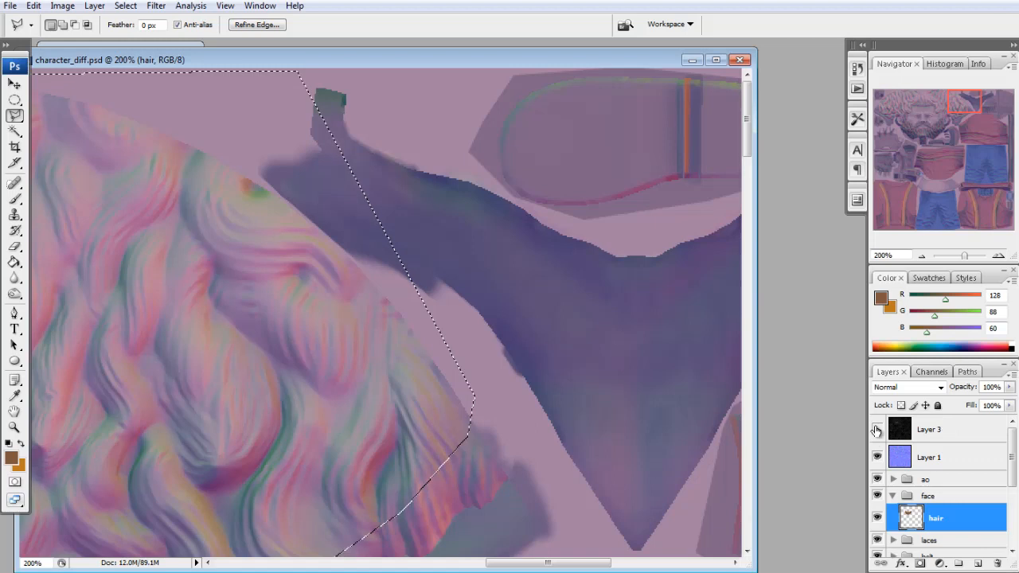
Show the UV wireframe layer and subtract the dark neighbouring piece beside the hair from the selection with the Polygonal Lasso
{"action": "left_click", "coordinate": [877, 431]}
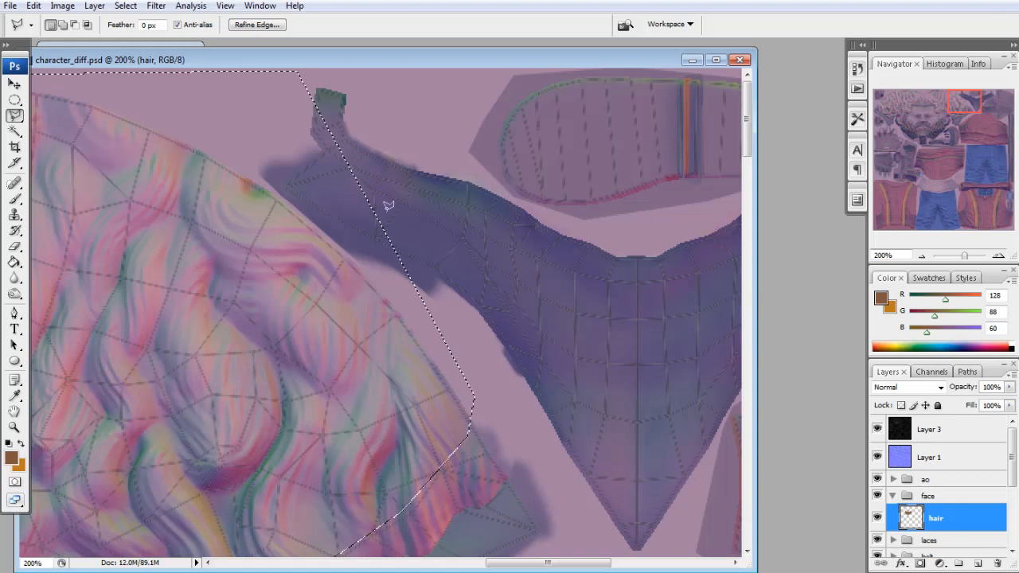
{"action": "left_click", "coordinate": [473, 368], "text": "alt"}
{"action": "left_click", "coordinate": [390, 262]}
{"action": "left_click", "coordinate": [275, 193]}
{"action": "left_click", "coordinate": [236, 148]}
{"action": "left_click", "coordinate": [213, 95]}
{"action": "left_click", "coordinate": [227, 56]}
{"action": "left_click", "coordinate": [354, 56]}
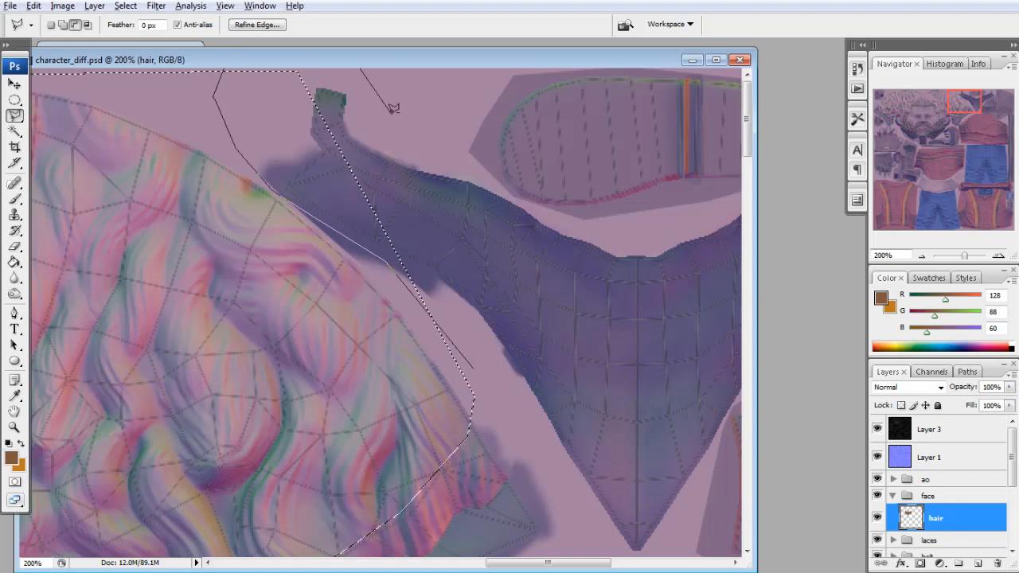
{"action": "left_click", "coordinate": [512, 284]}
{"action": "left_click", "coordinate": [474, 367]}
Fill the head hair selection with brown on the hair layer and clear the selection
{"action": "left_click_drag", "start_coordinate": [964, 101], "coordinate": [916, 112]}
{"action": "left_click", "coordinate": [921, 256]}
{"action": "left_click", "coordinate": [921, 256]}
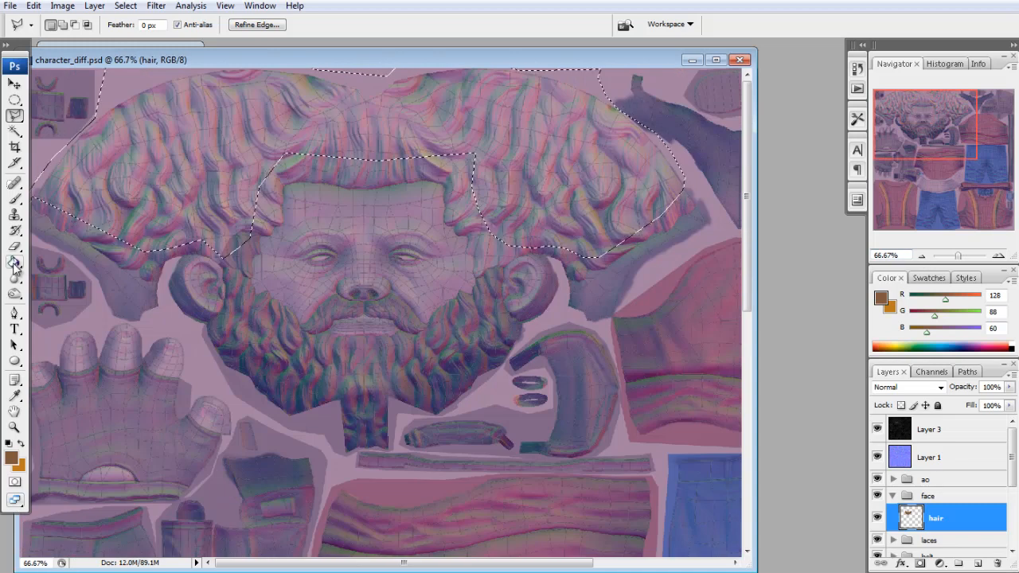
{"action": "key", "text": "g"}
{"action": "key", "text": "m"}
{"action": "key", "text": "ctrl+d"}
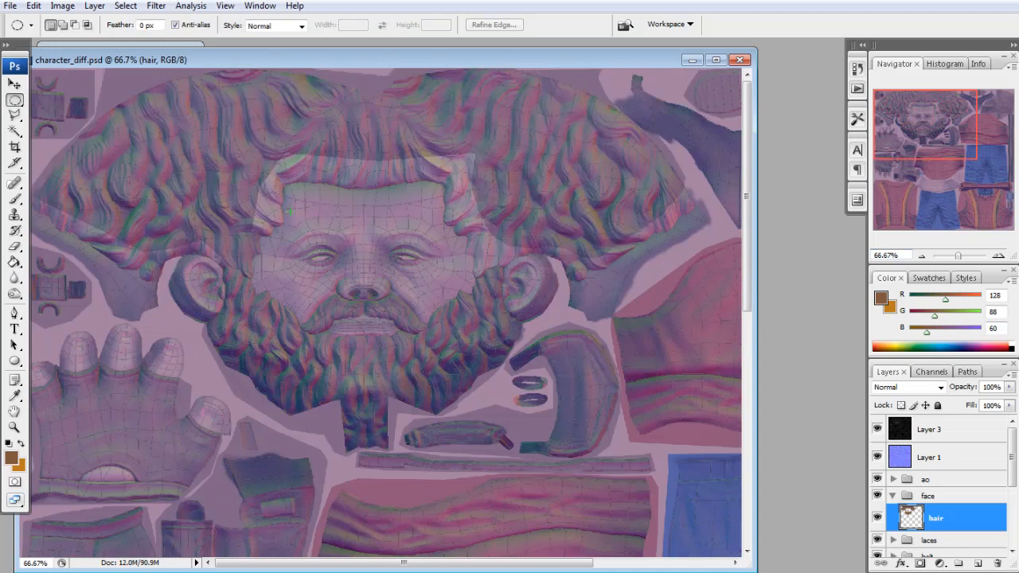
Hide the UV wireframe and normal map layers, and reload the diffuse texture in Maya
{"action": "left_click", "coordinate": [878, 429]}
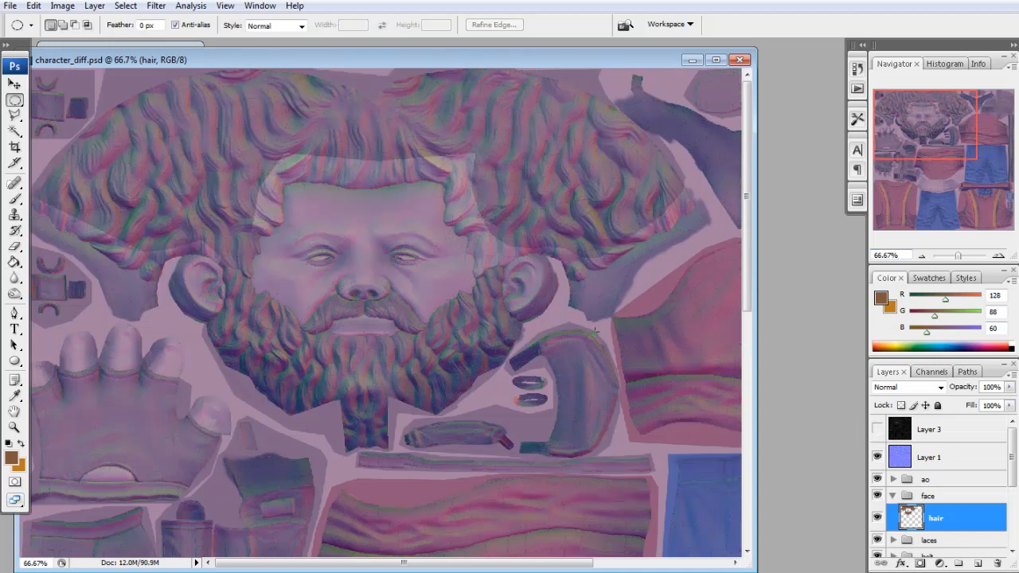
{"action": "key", "text": "alt+Tab"}
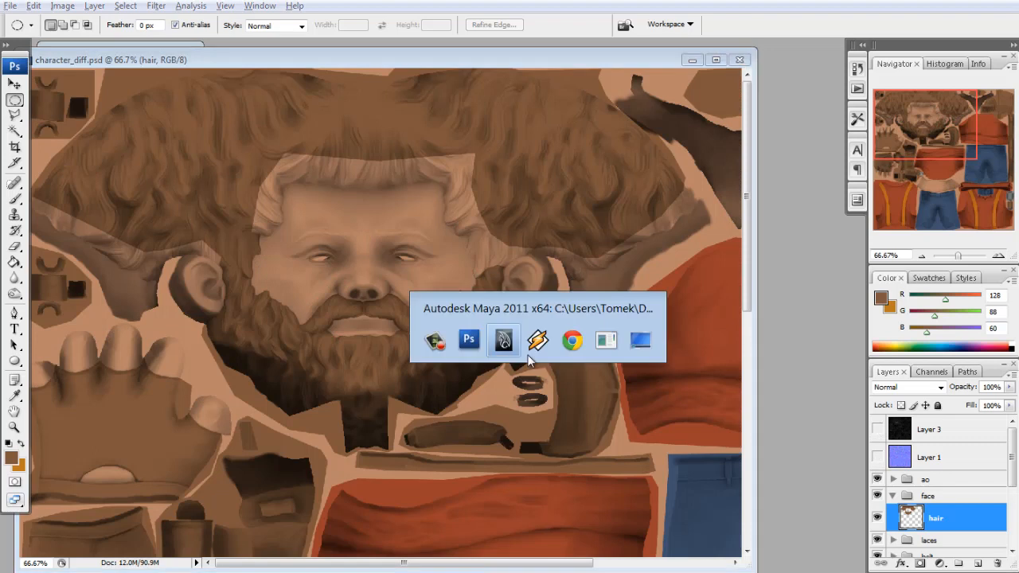
{"action": "left_click", "coordinate": [814, 475]}
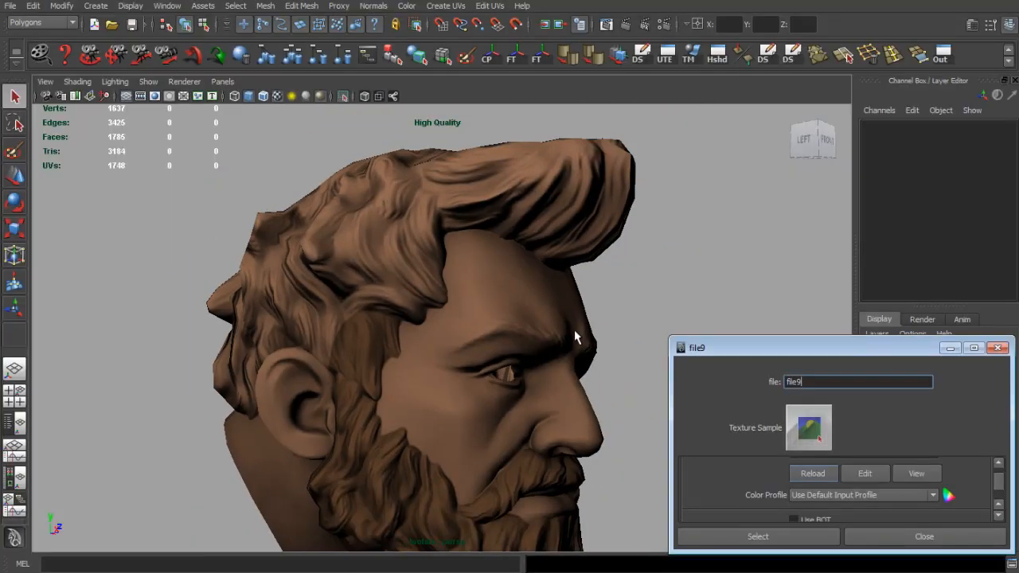
{"action": "key", "text": "alt+Tab"}
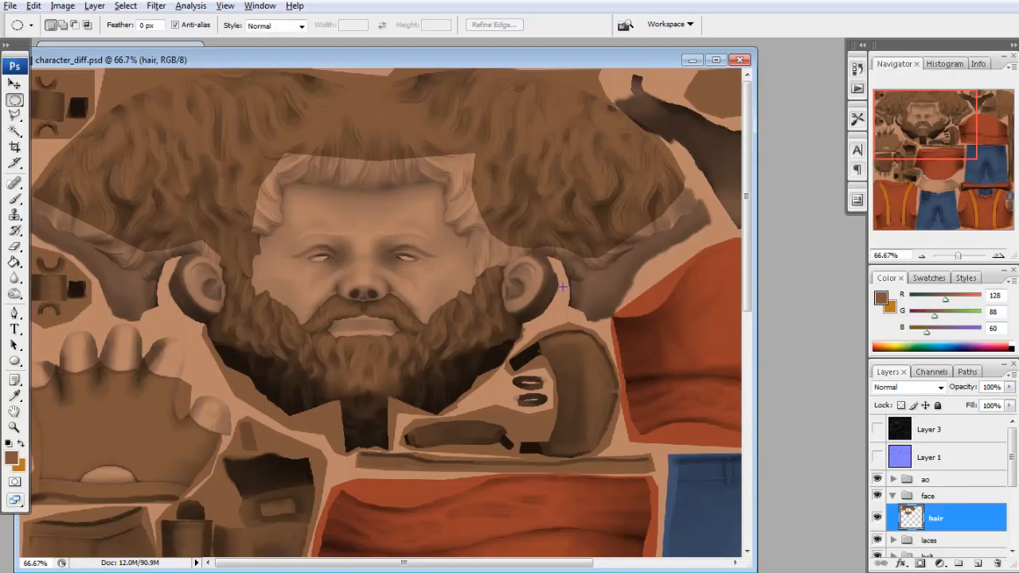
{"action": "key", "text": "alt+Tab"}
{"action": "left_click", "coordinate": [813, 473]}
Inspect the full character in Maya from the front and side with its newly colored hair
{"action": "left_click_drag", "start_coordinate": [586, 200], "coordinate": [433, 251]}
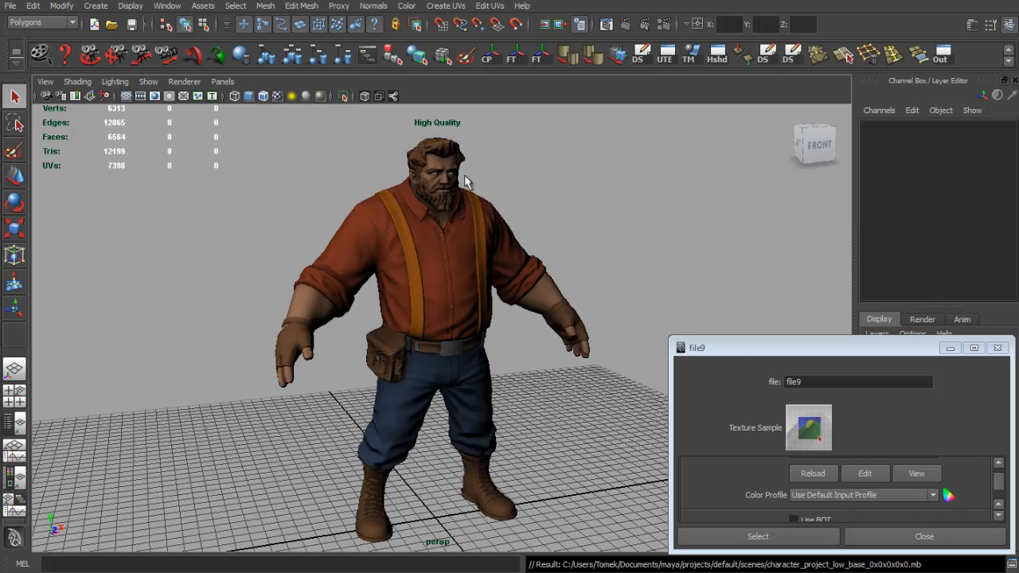
{"action": "left_click_drag", "start_coordinate": [472, 203], "coordinate": [500, 199]}
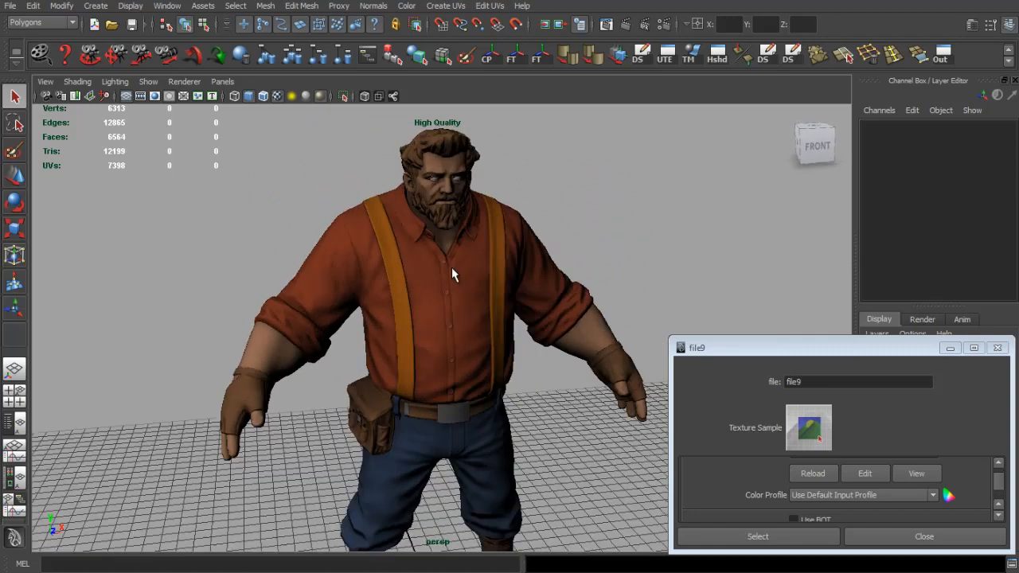
{"action": "left_click_drag", "start_coordinate": [455, 269], "coordinate": [468, 299]}
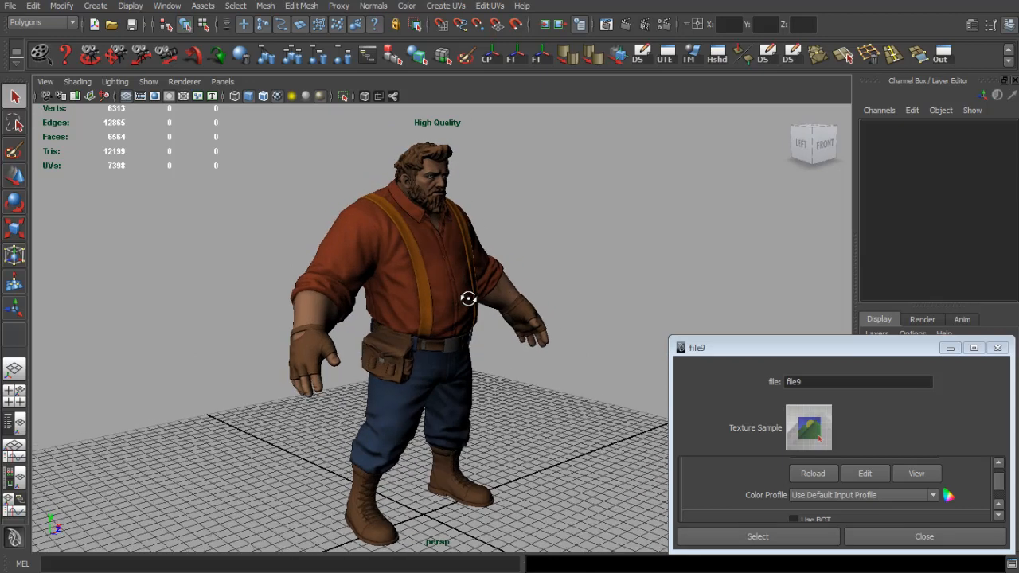
Switch to Photoshop and collapse the eyes layer group
{"action": "key", "text": "alt+Tab"}
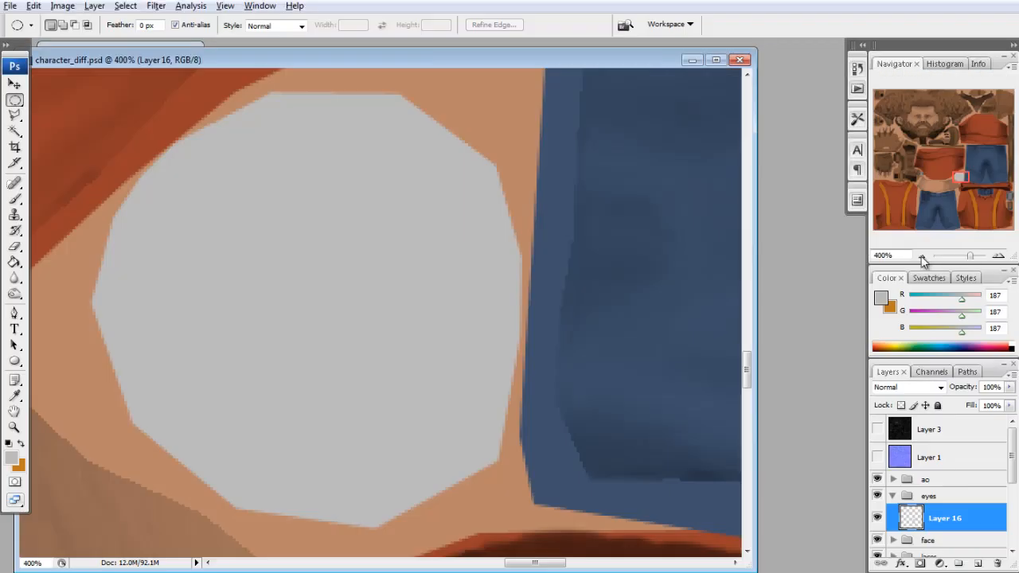
{"action": "left_click", "coordinate": [921, 257]}
{"action": "left_click", "coordinate": [921, 256]}
{"action": "left_click", "coordinate": [921, 256]}
{"action": "left_click", "coordinate": [921, 257]}
{"action": "left_click", "coordinate": [921, 256]}
{"action": "scroll", "coordinate": [923, 487], "scroll_direction": "down", "scroll_amount": 3}
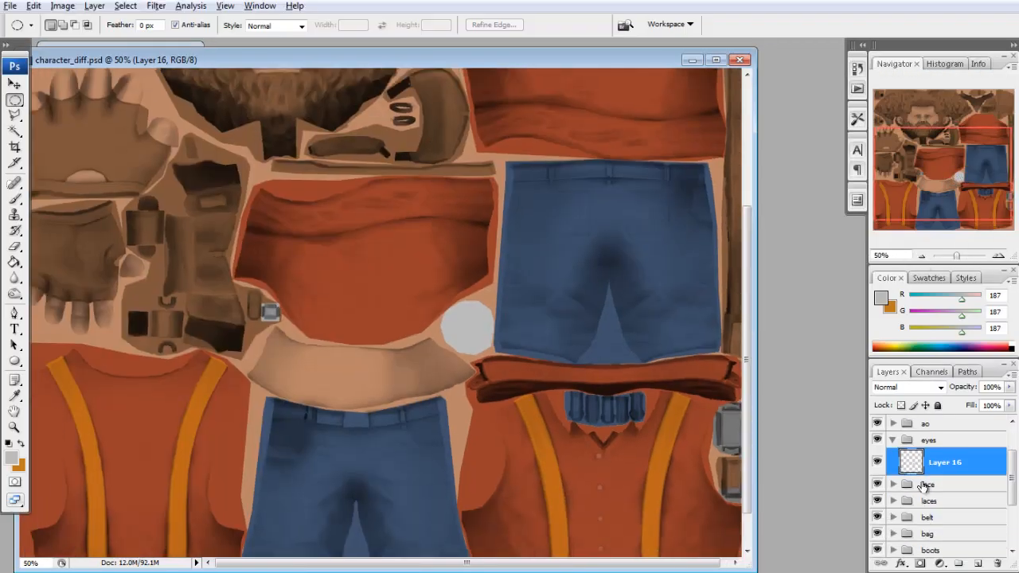
{"action": "left_click", "coordinate": [896, 442]}
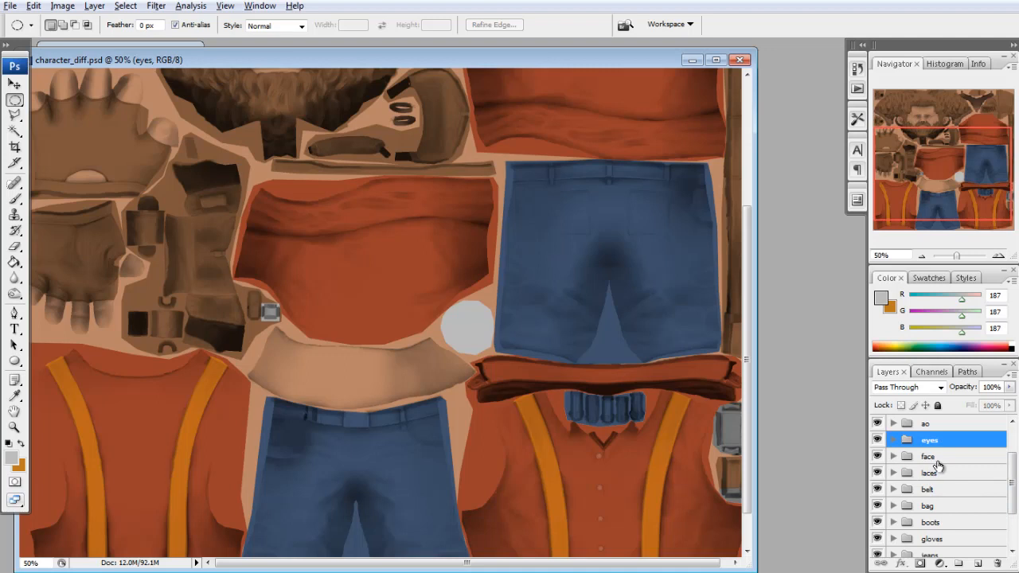
Select the face layer group and bring the whole diffuse map into view at 33.33%
{"action": "left_click", "coordinate": [930, 459]}
{"action": "left_click", "coordinate": [894, 457]}
{"action": "left_click", "coordinate": [893, 456]}
{"action": "left_click_drag", "start_coordinate": [920, 177], "coordinate": [920, 145]}
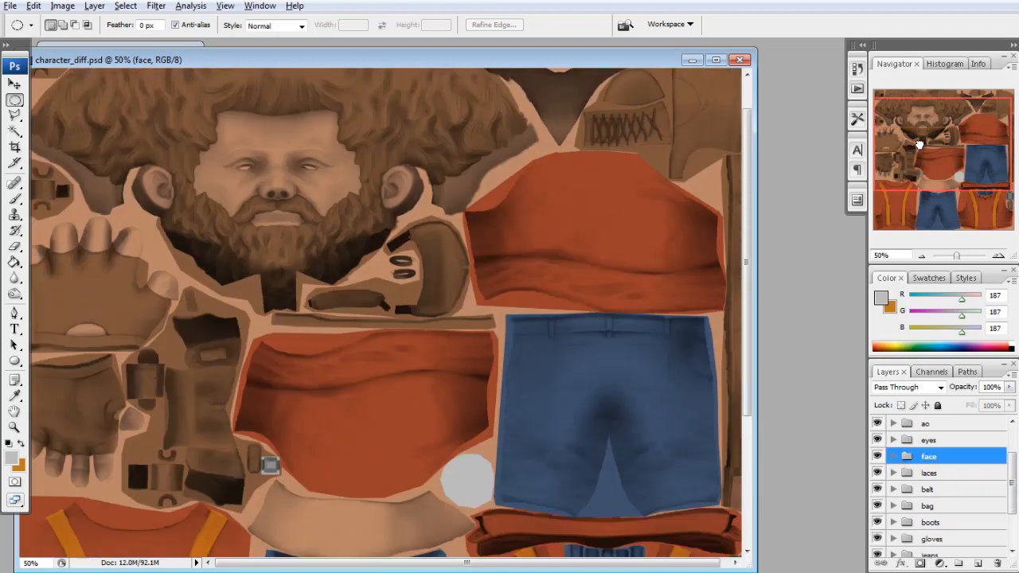
{"action": "left_click", "coordinate": [921, 257]}
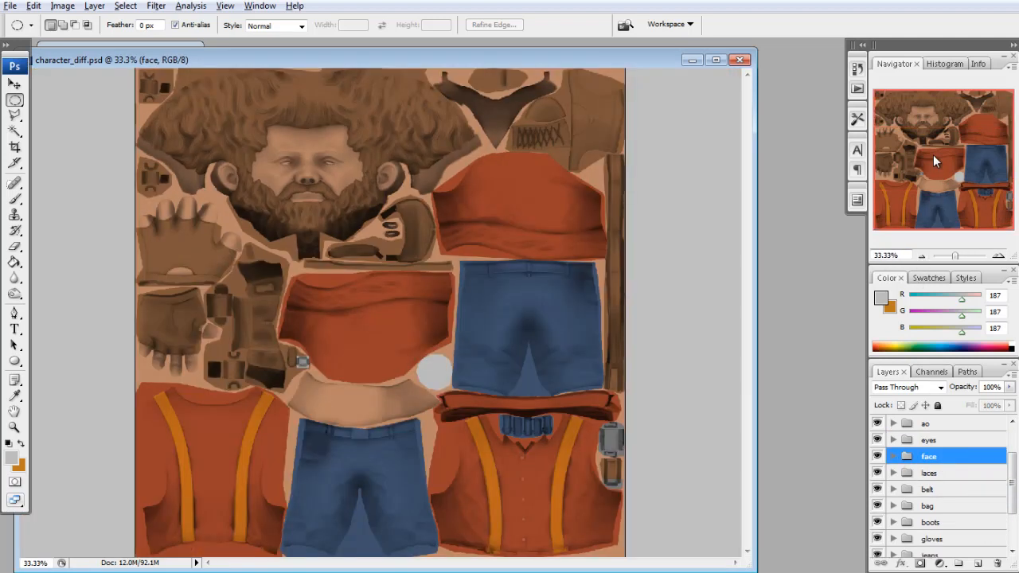